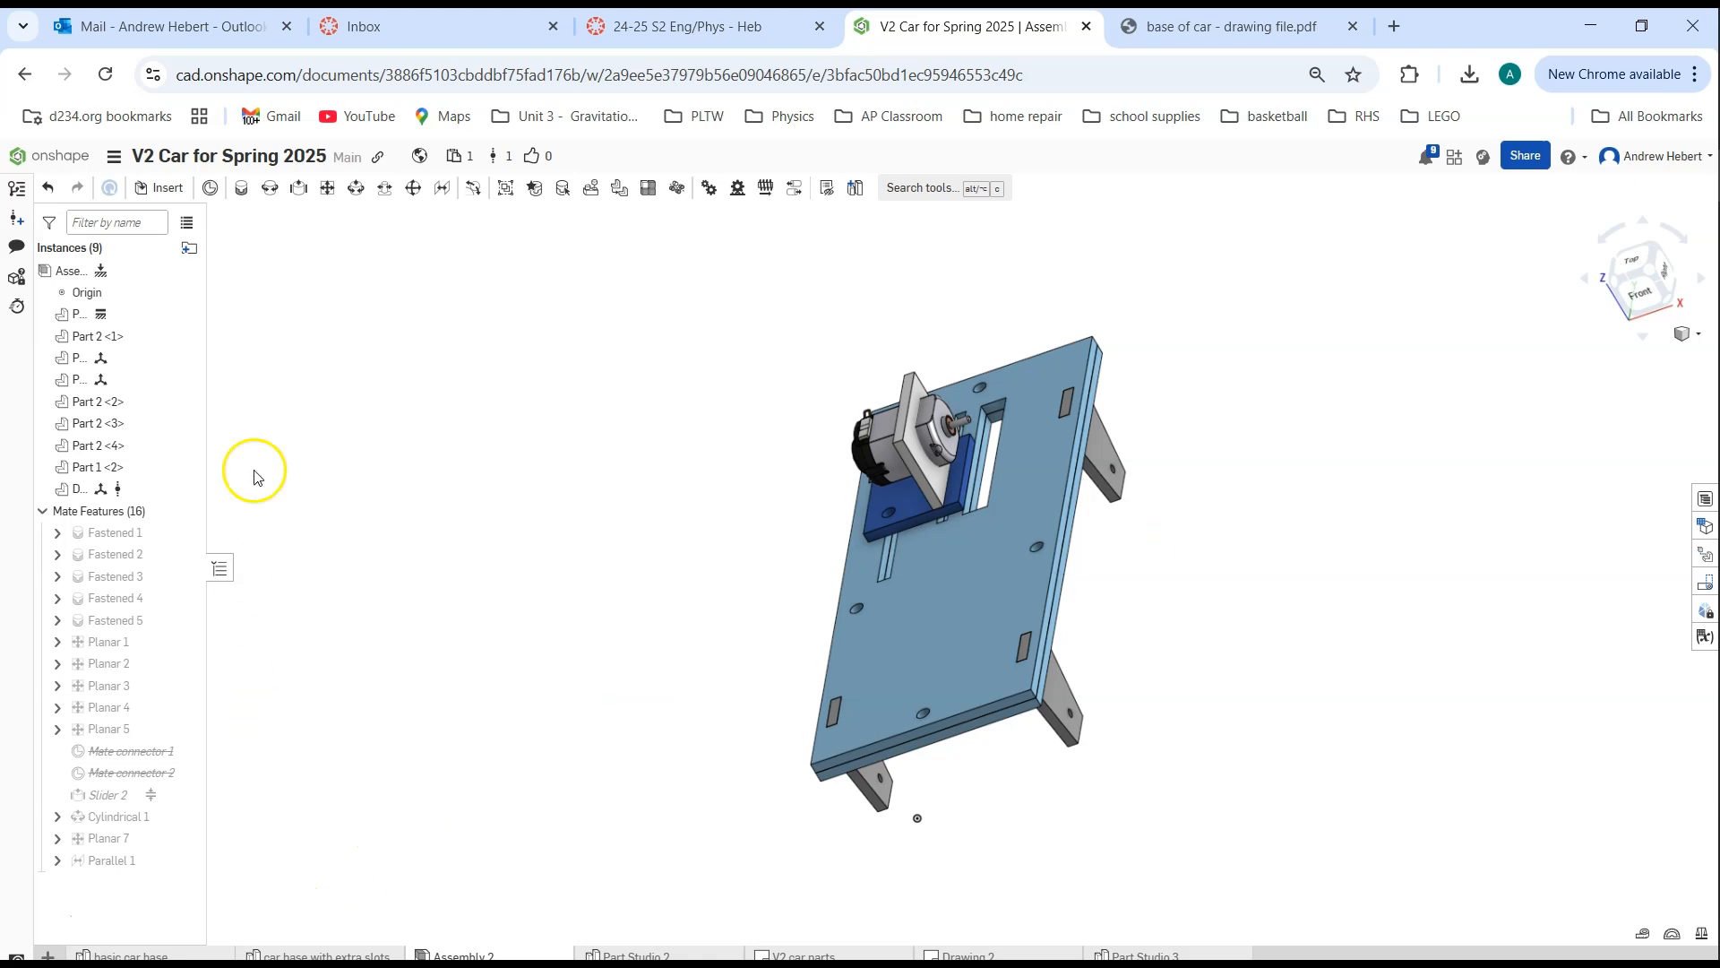
Create a new public document named with the author's initial and surname followed by "per 99 car"
left_click(57, 164)
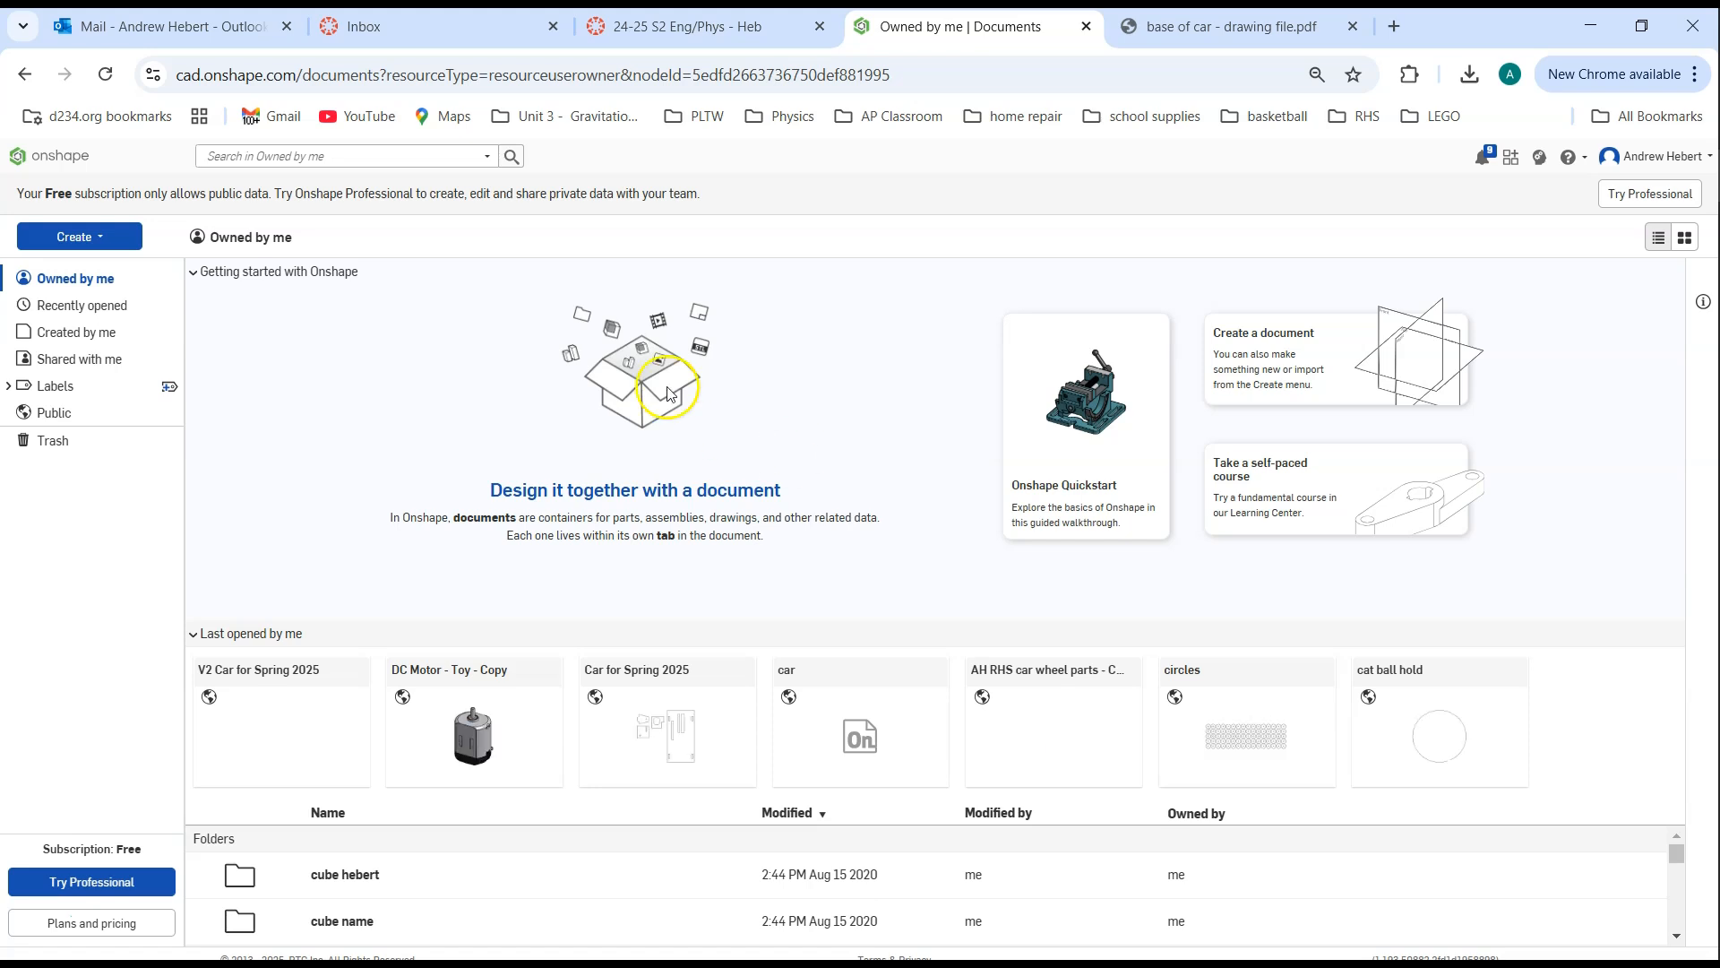
left_click(90, 239)
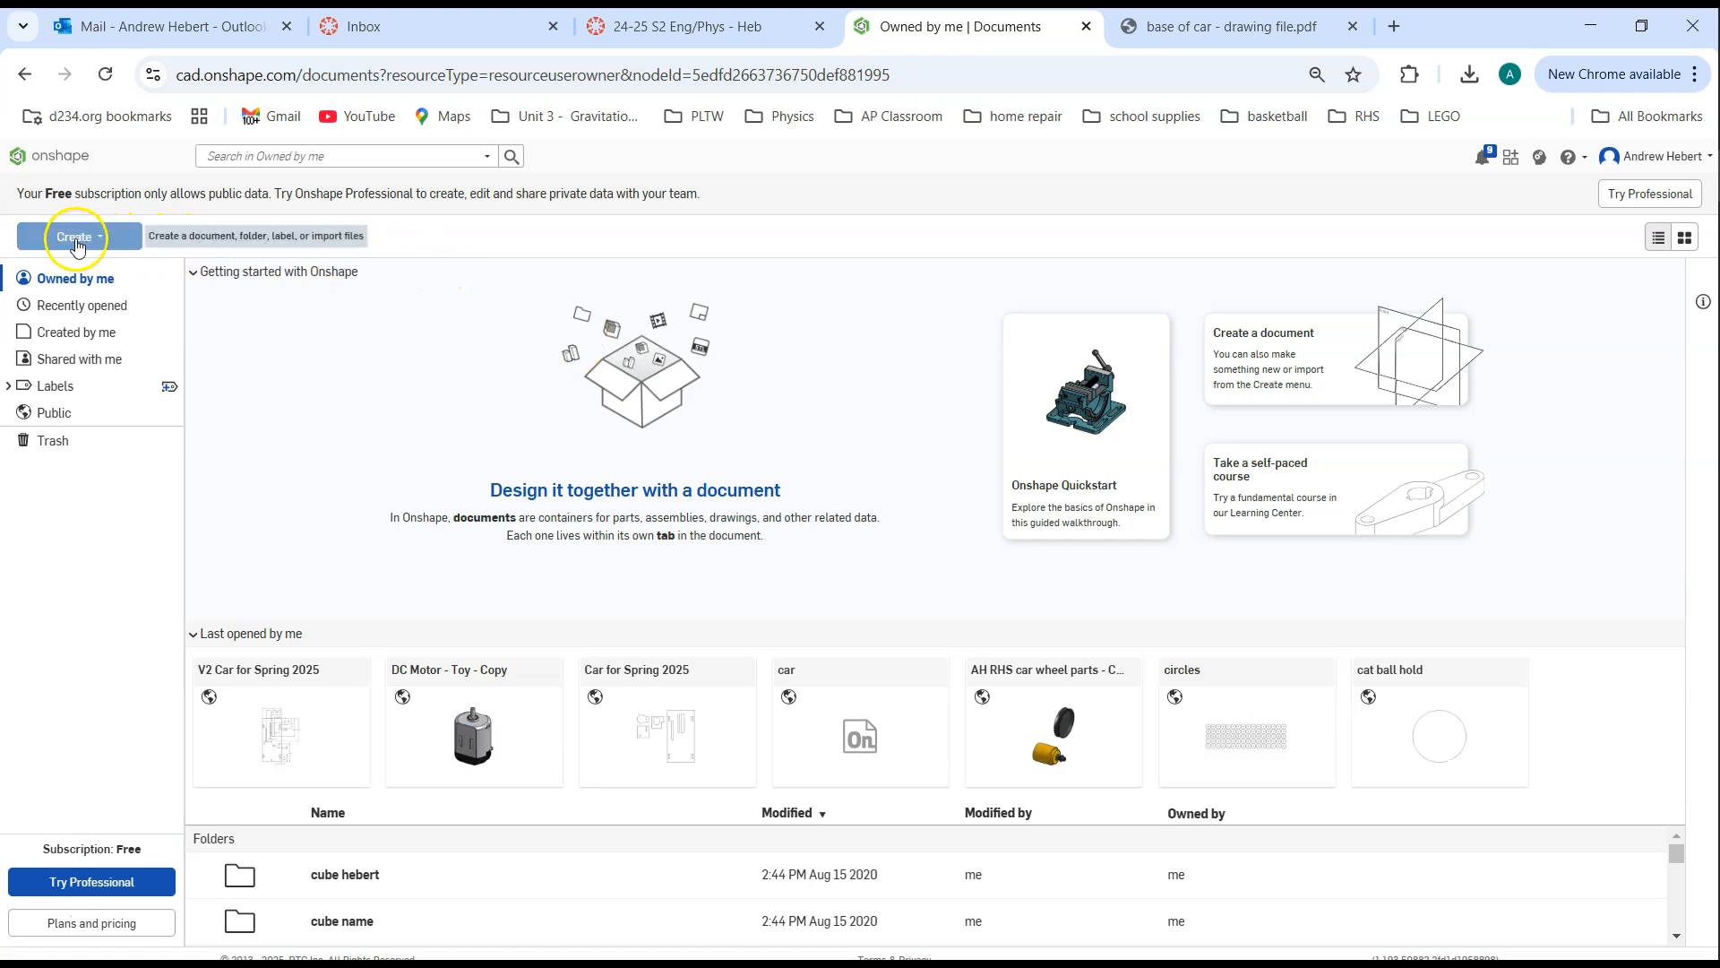
left_click(89, 239)
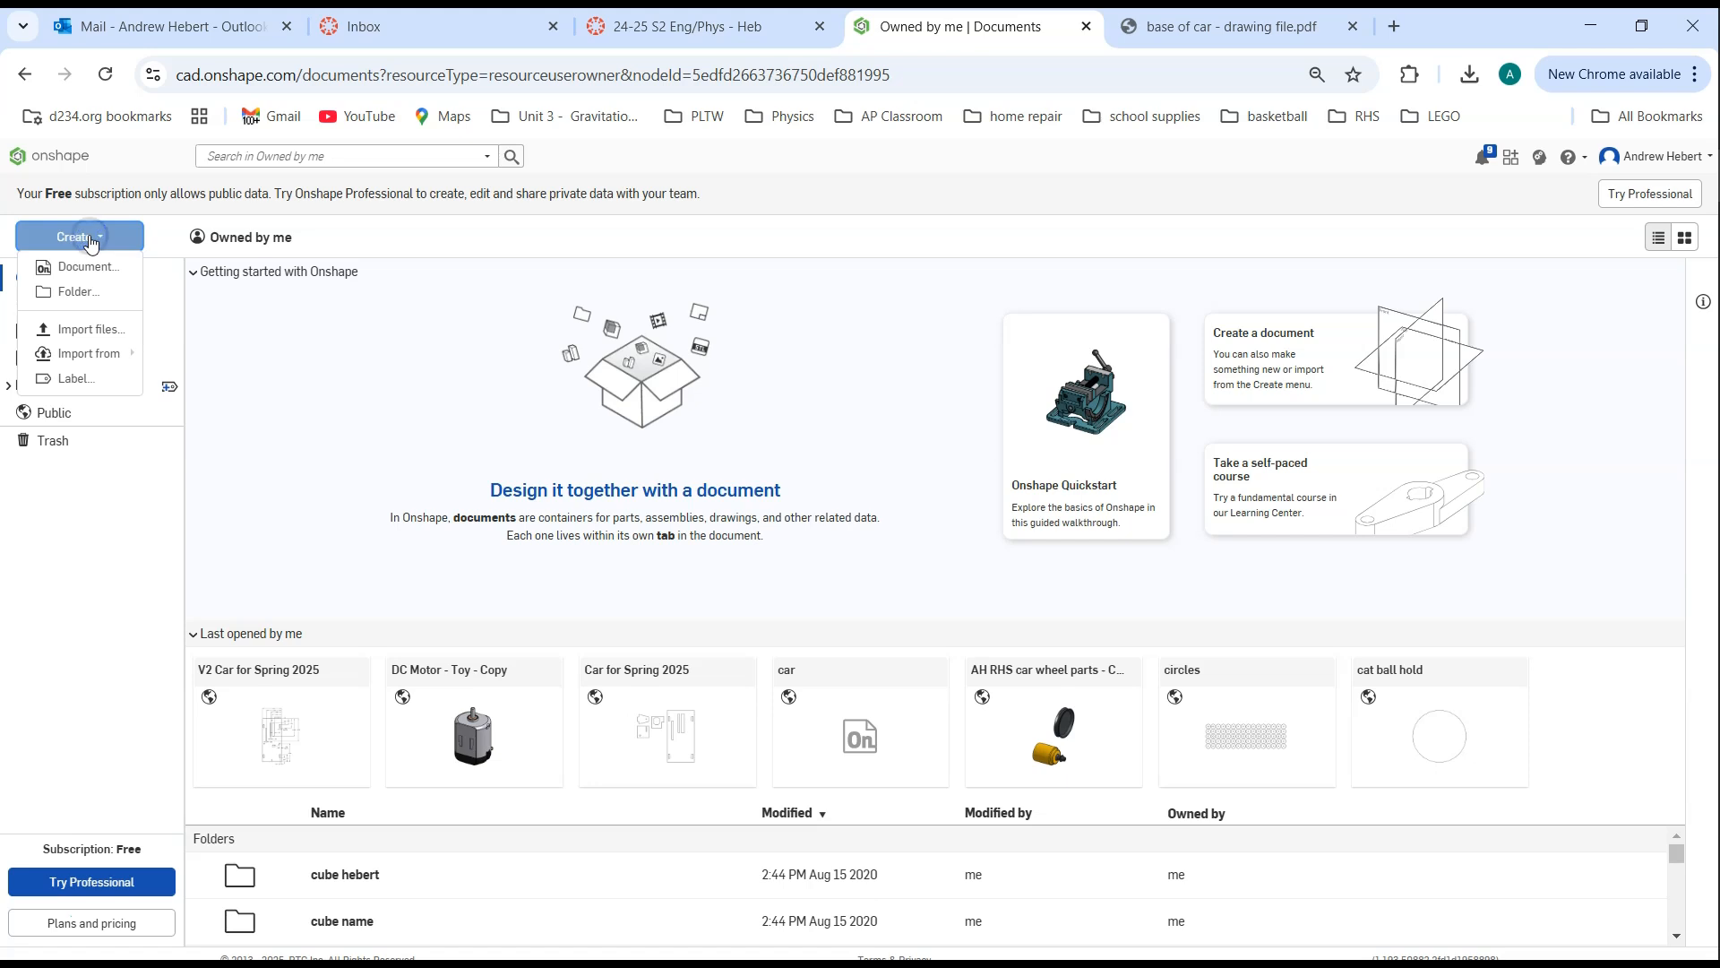
left_click(89, 269)
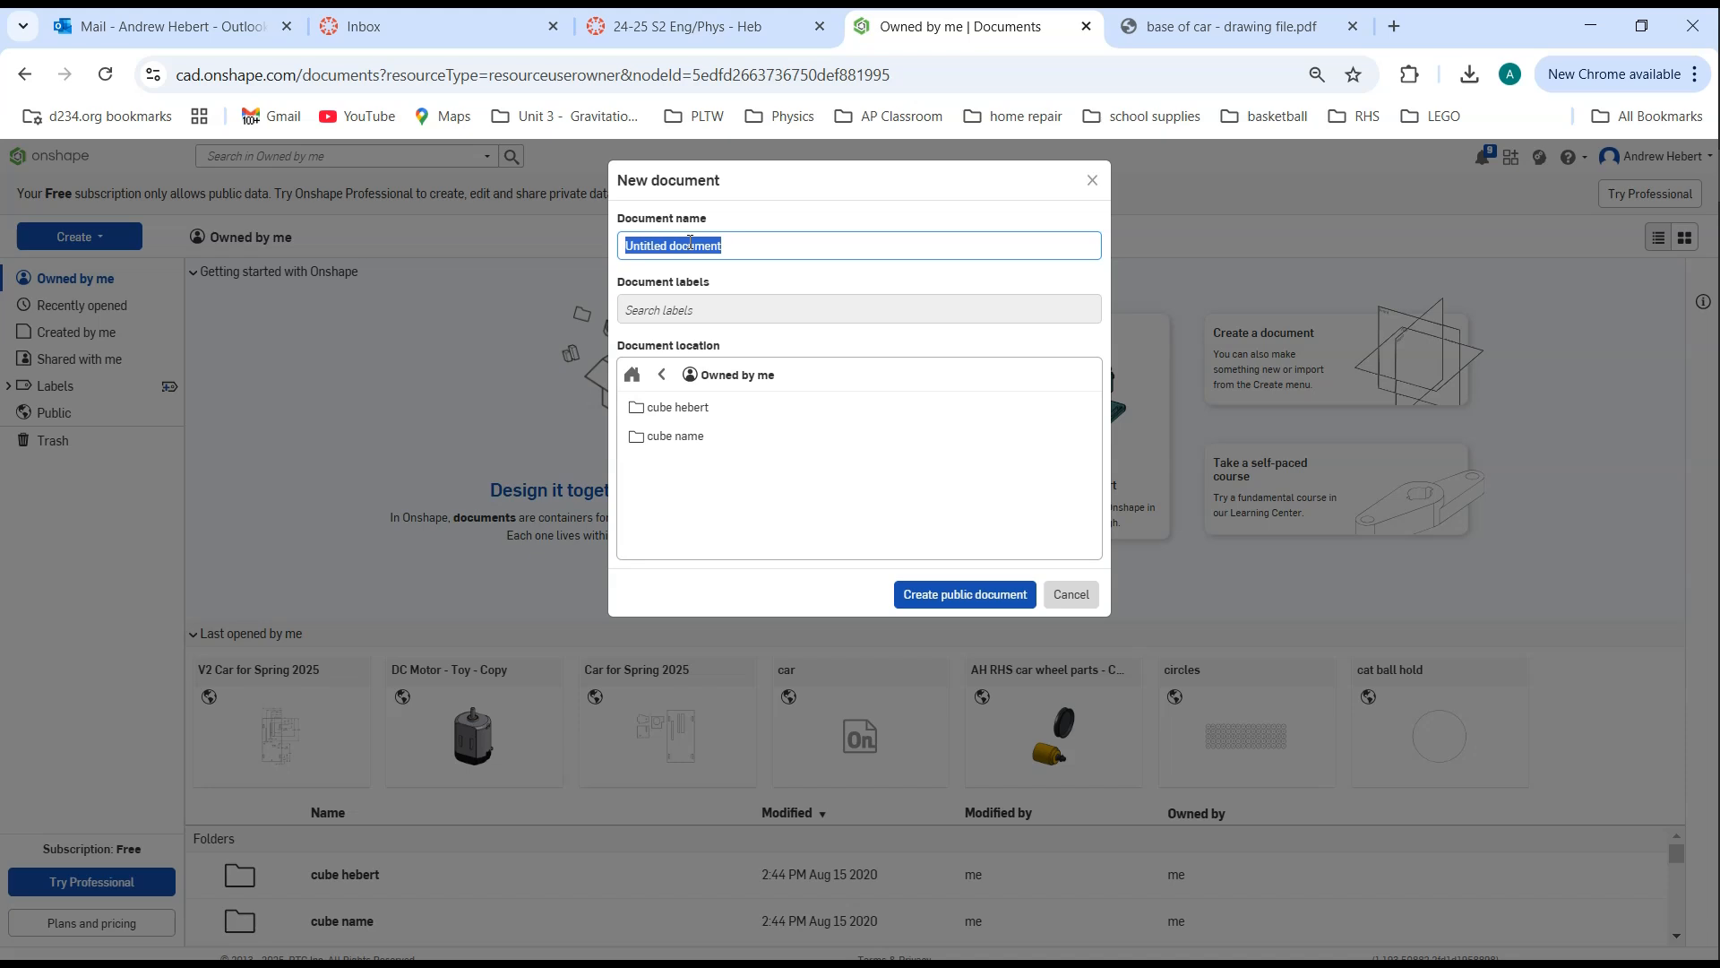
type("ahebert per 99 car")
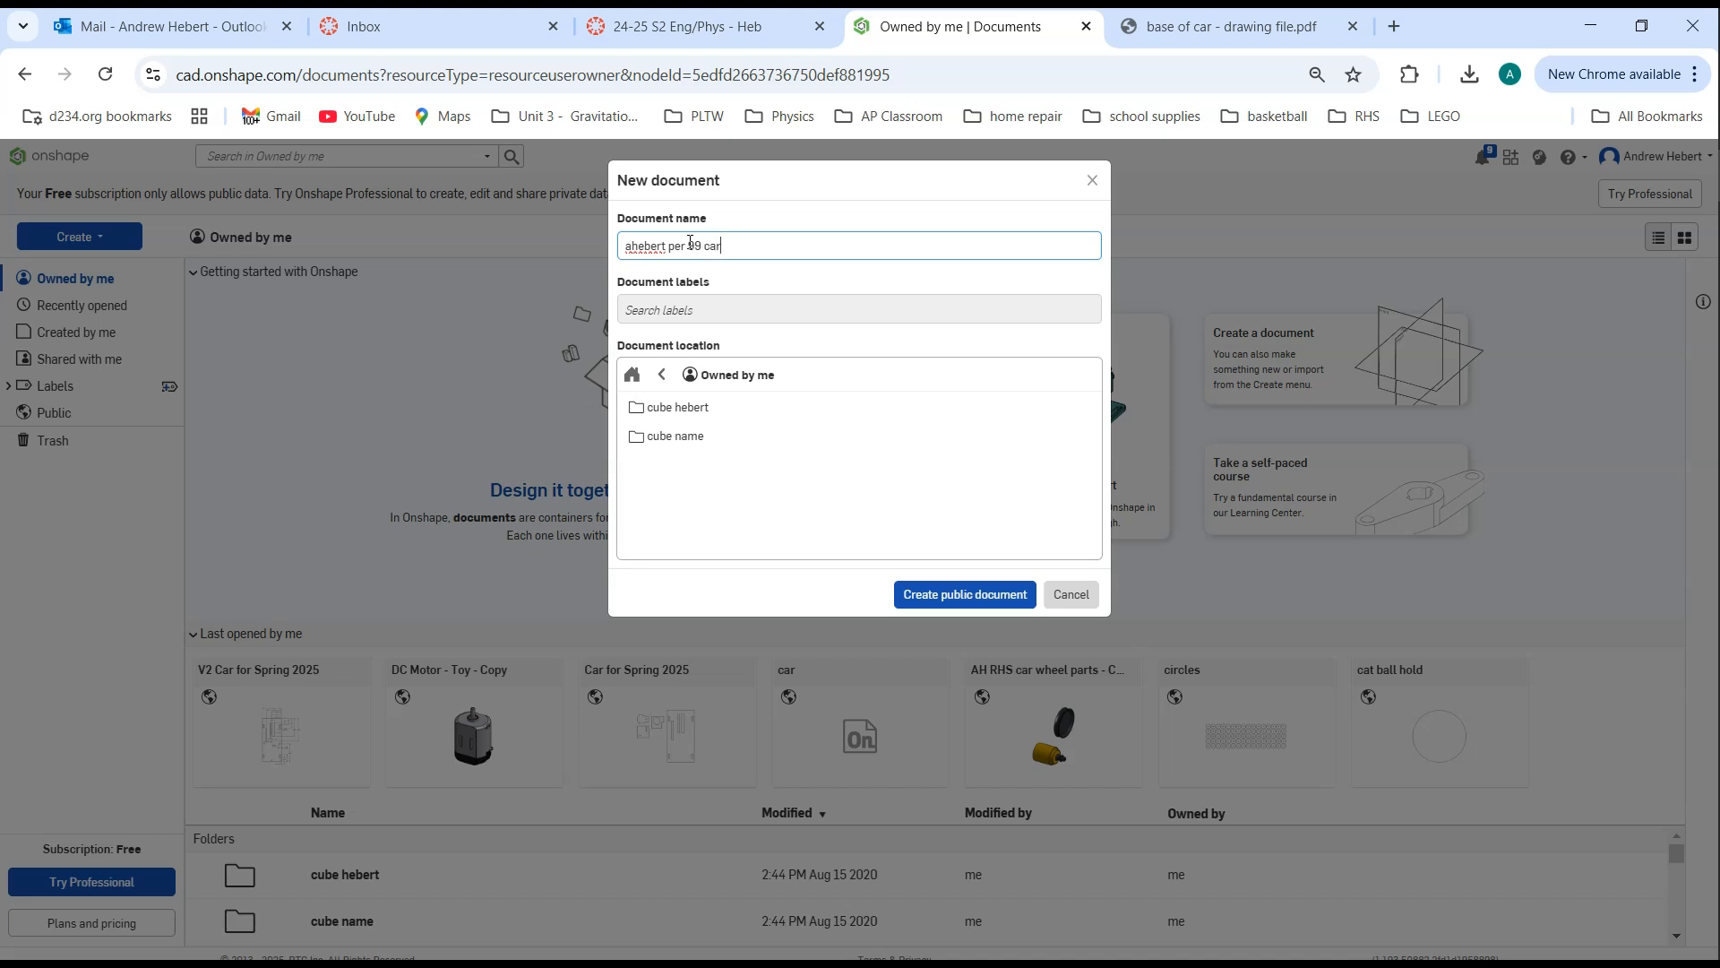
left_click(959, 596)
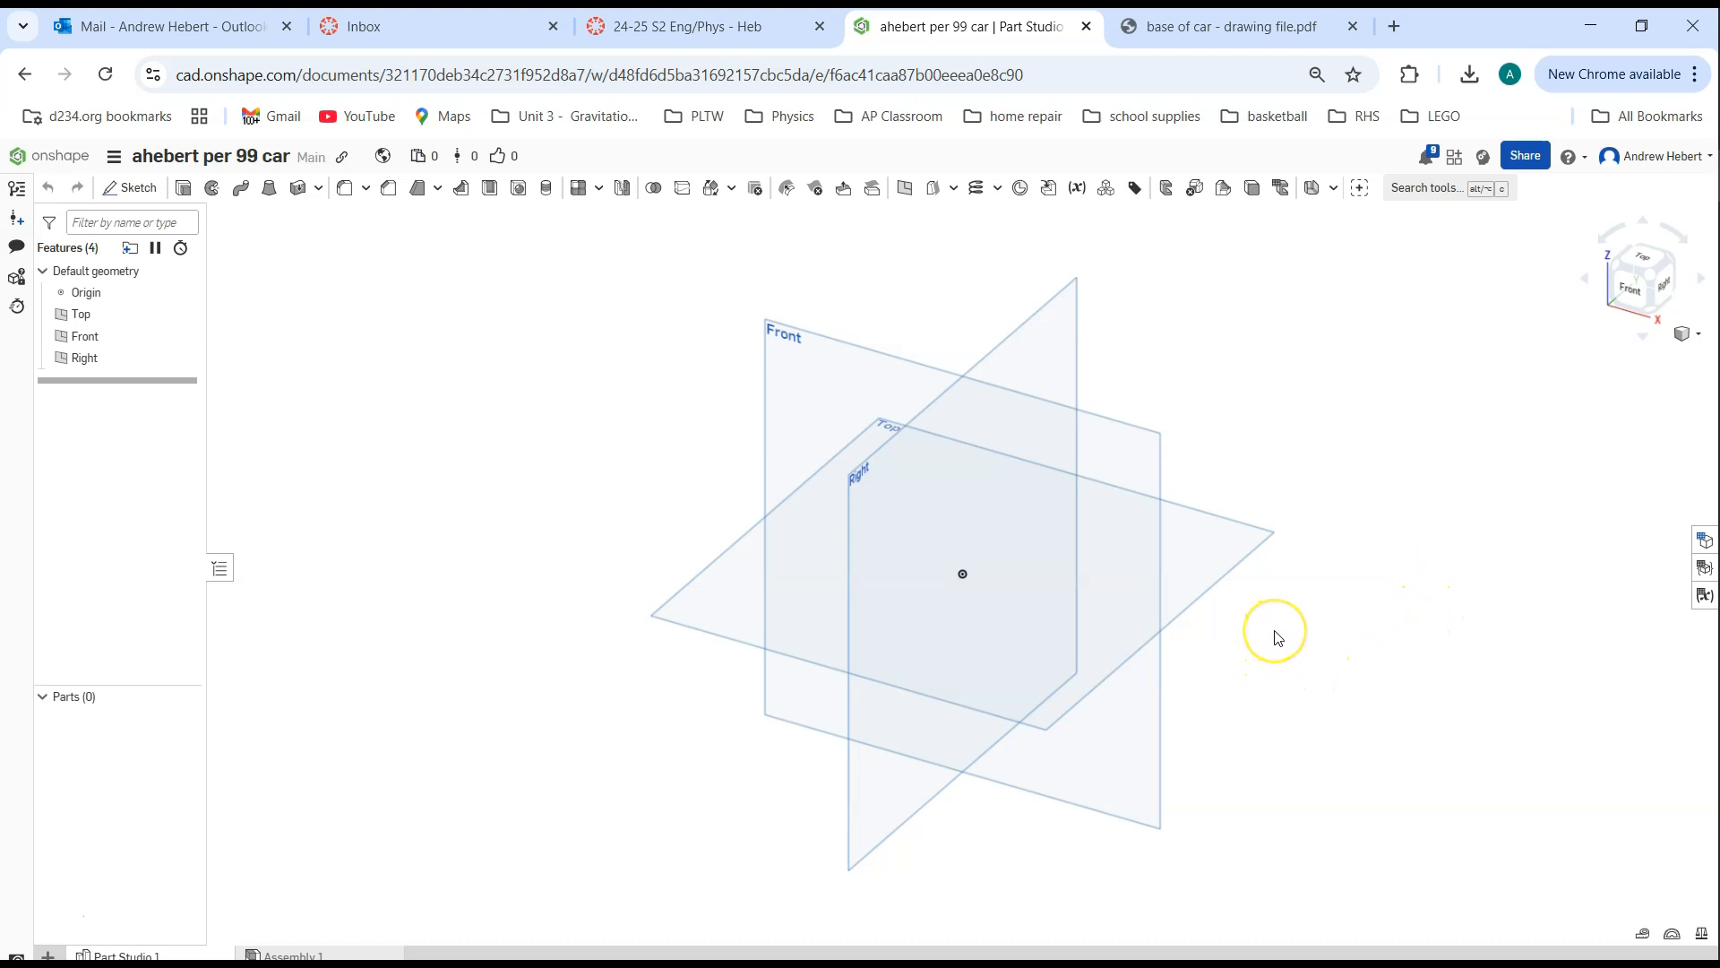
Examine the default planes from rotated, Front, Right and isometric views, and return to the isometric view
right_click_drag(1276, 633, 1106, 547)
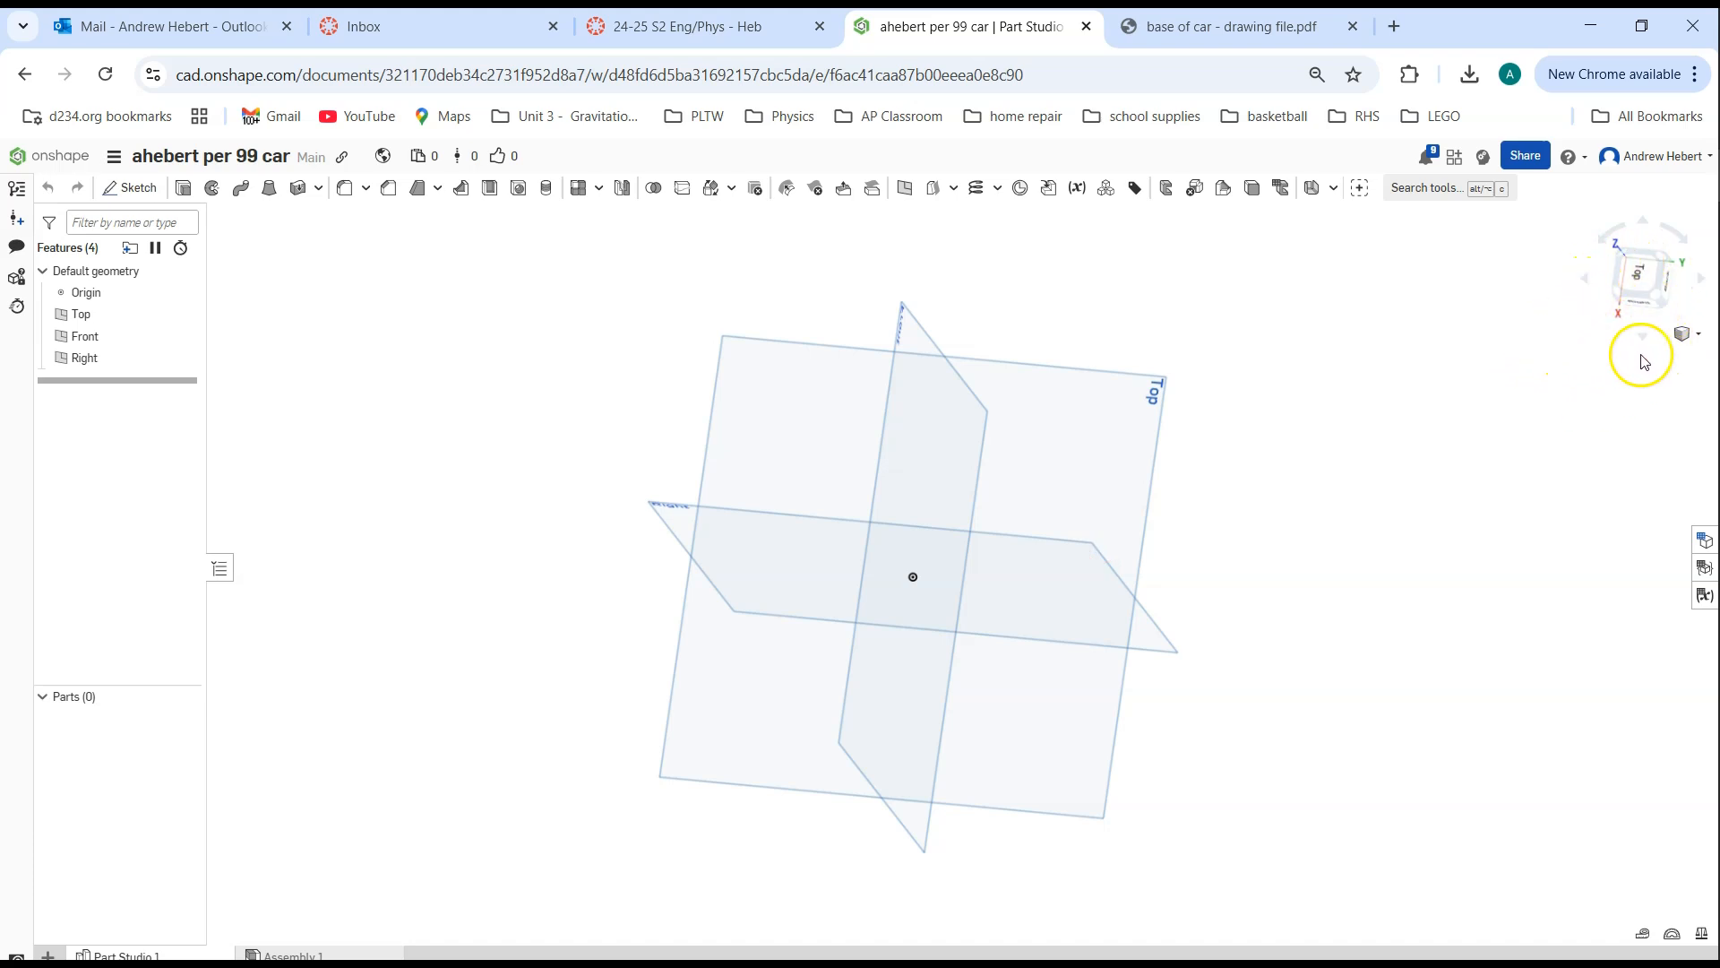
left_click(1699, 346)
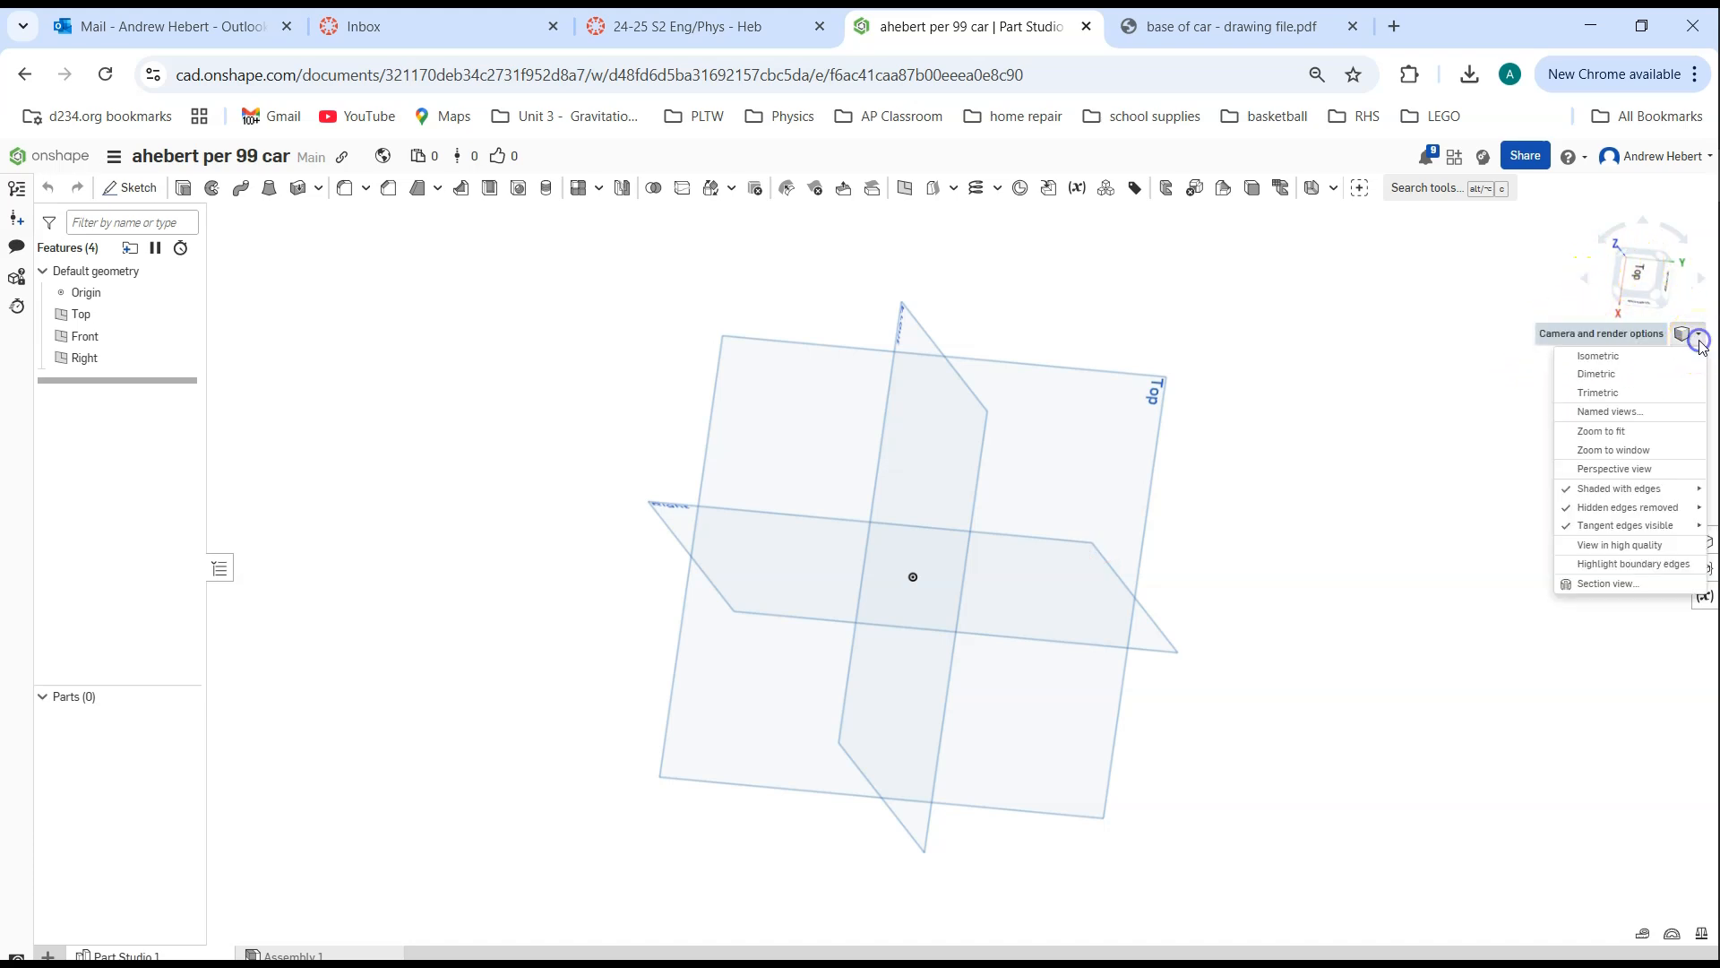
left_click(1683, 355)
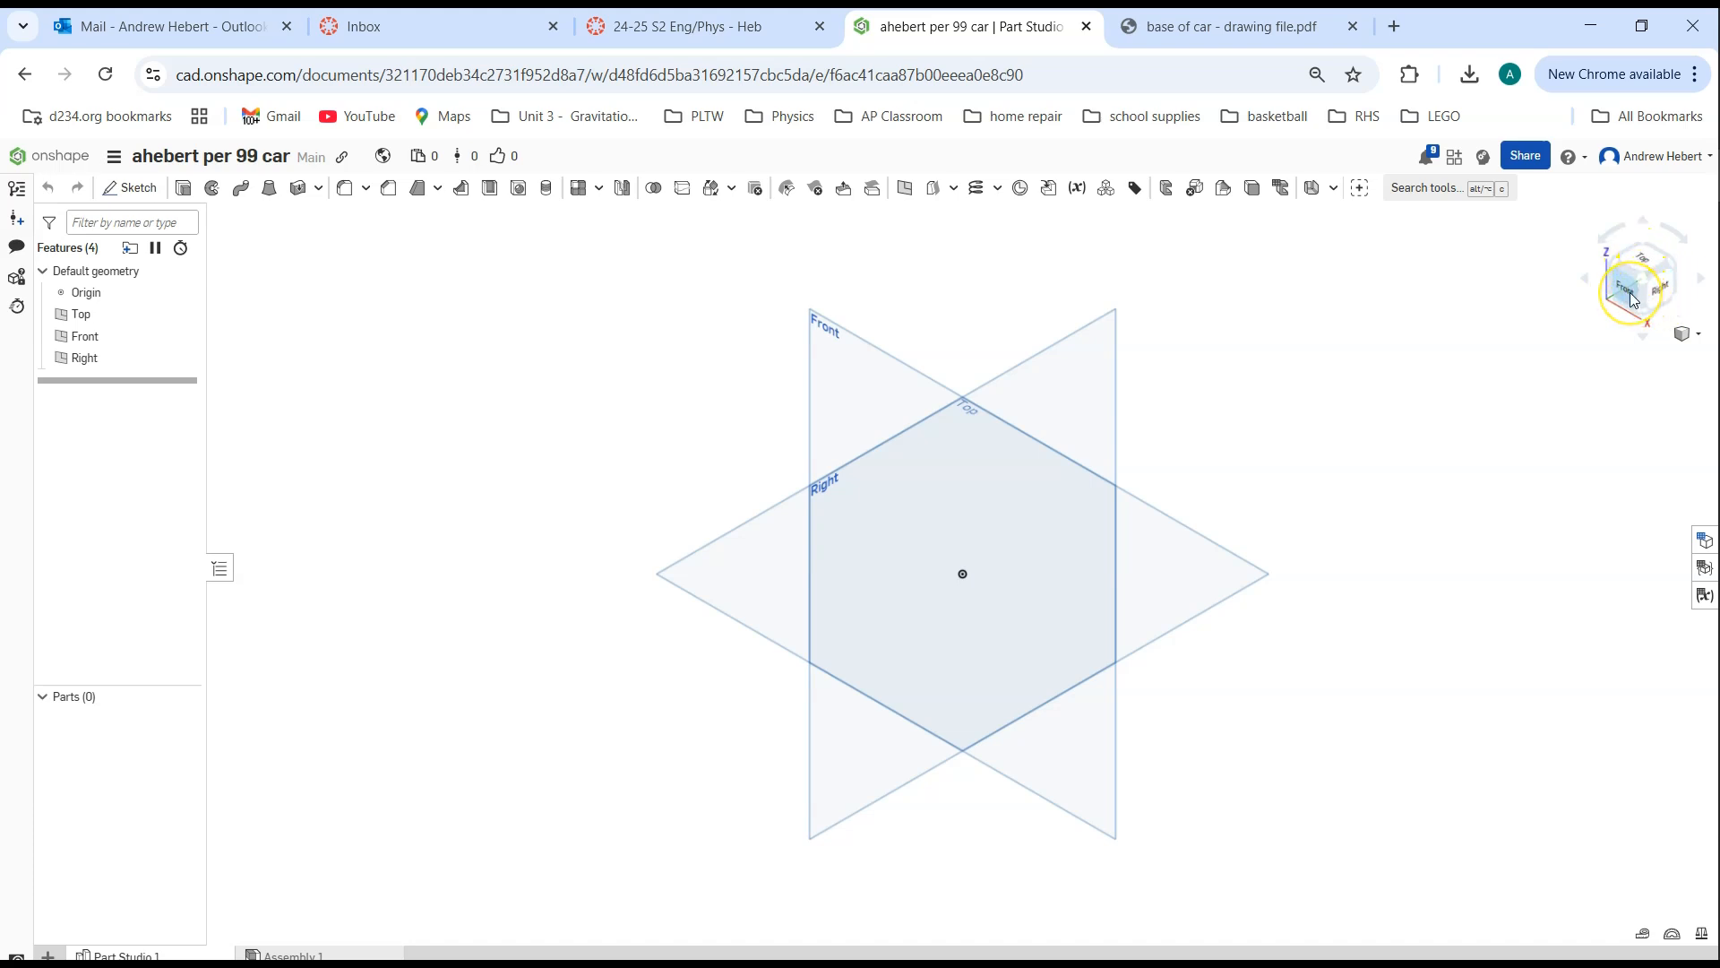
right_click_drag(1304, 410, 1371, 365)
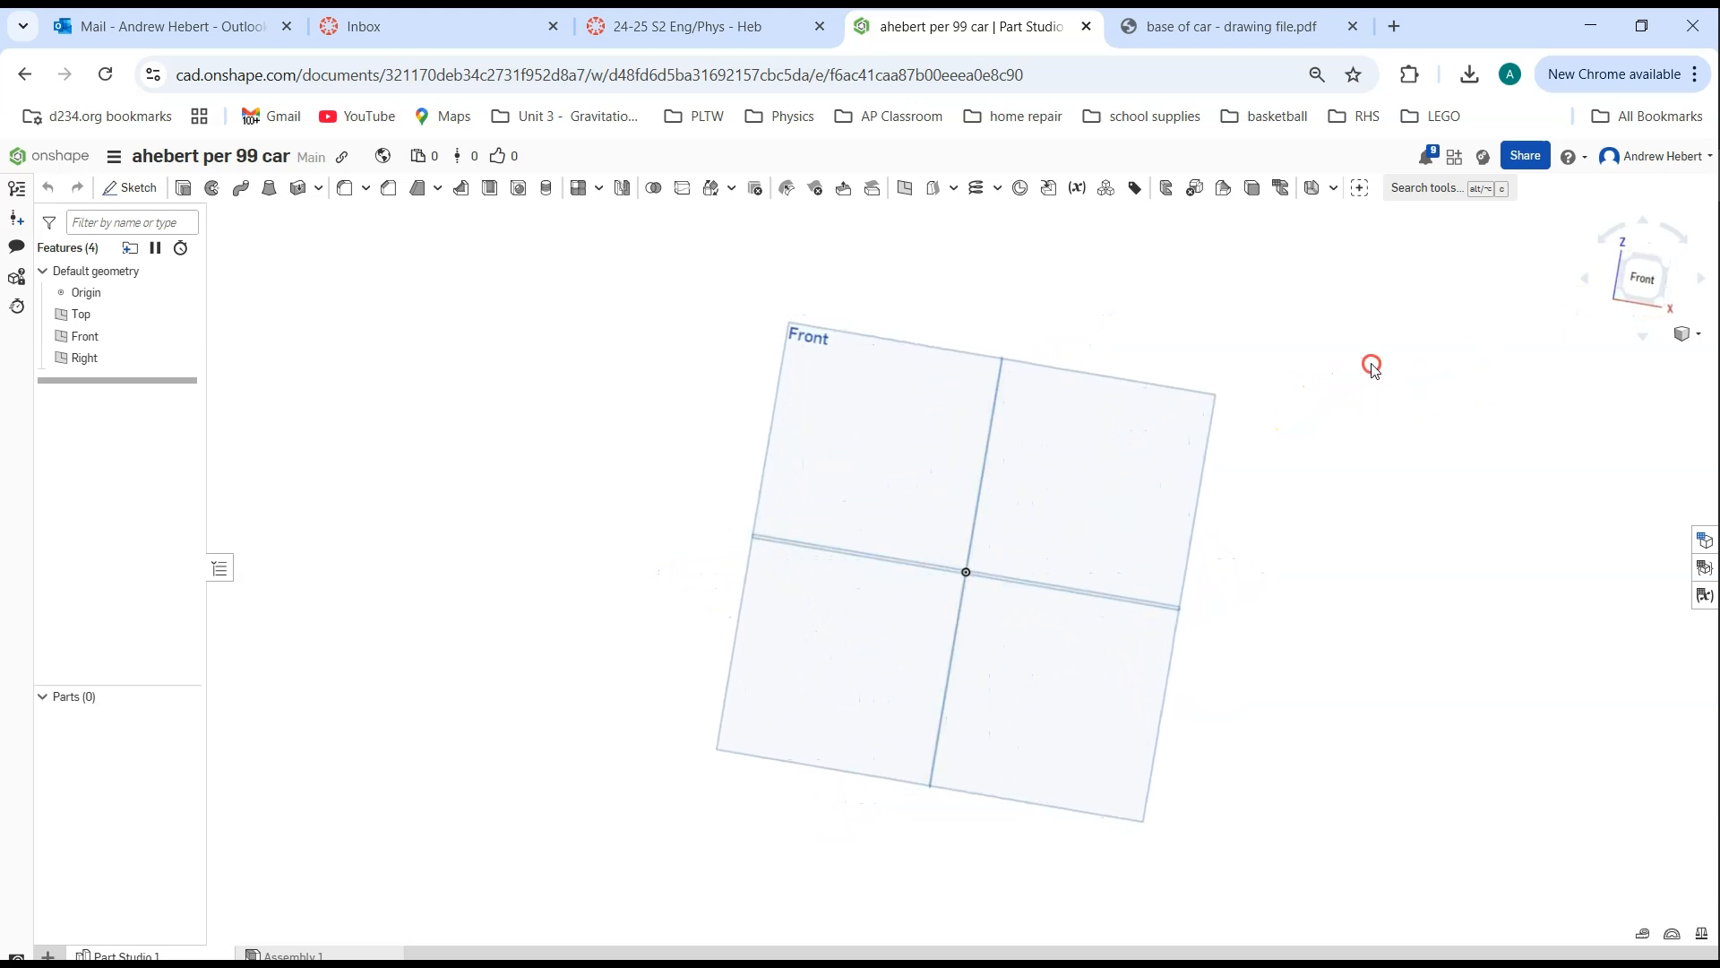
left_click(1647, 280)
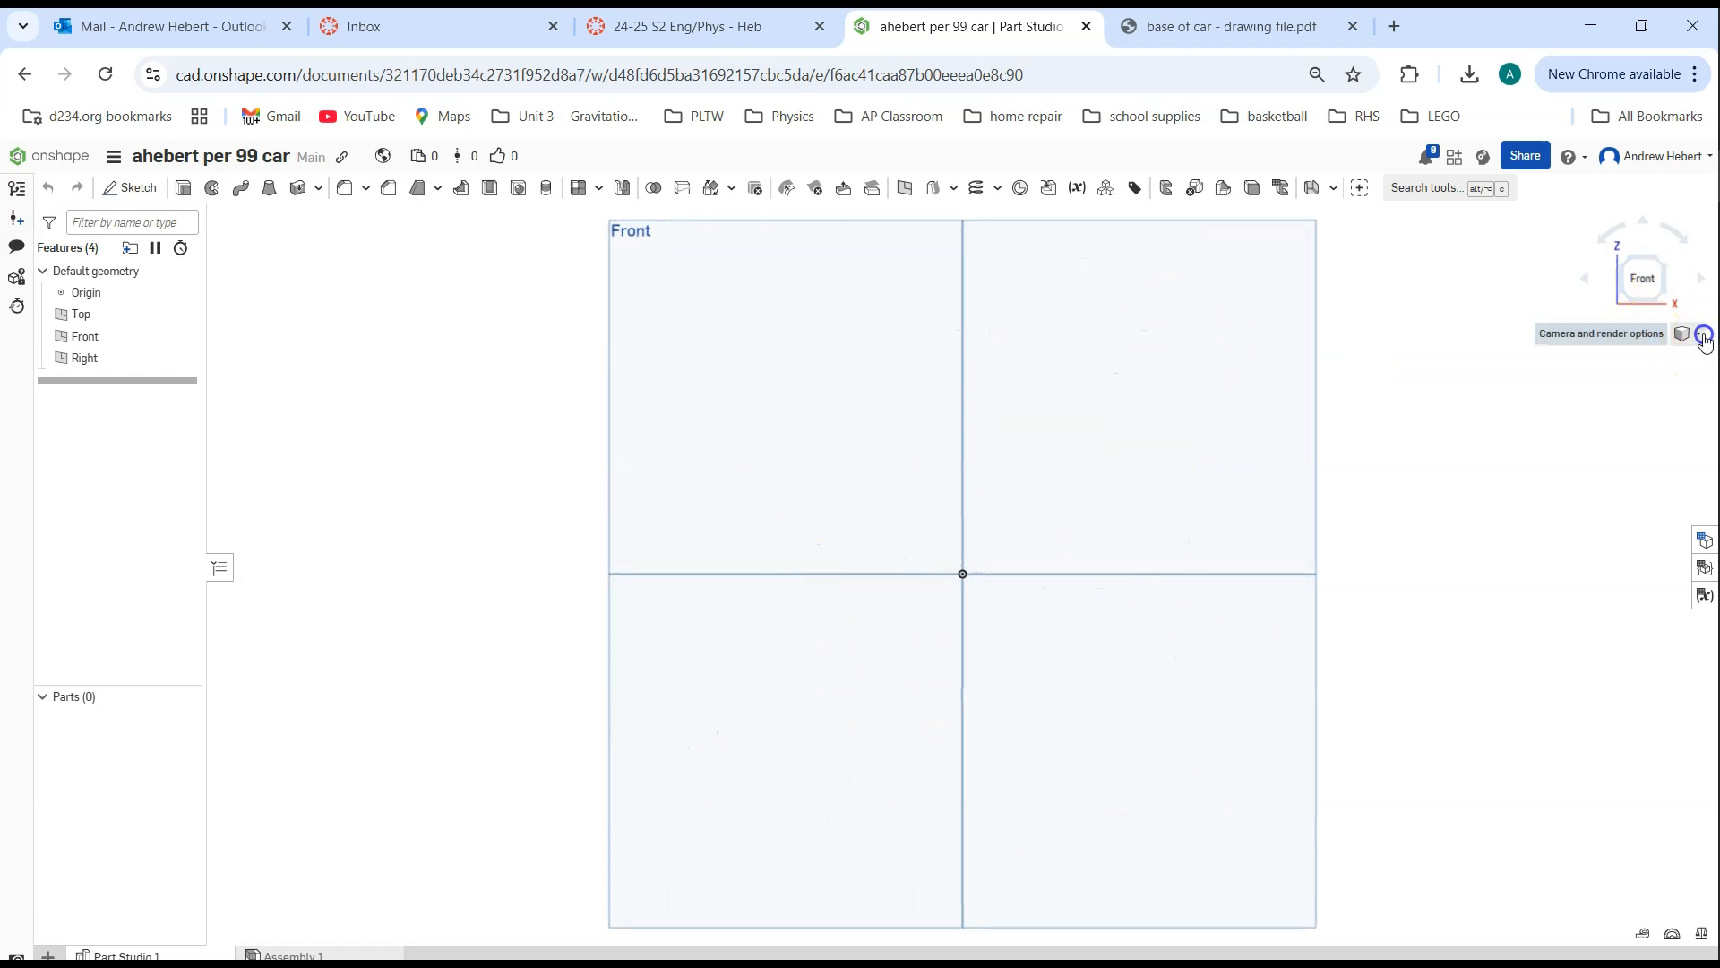
left_click(1703, 336)
left_click(1662, 358)
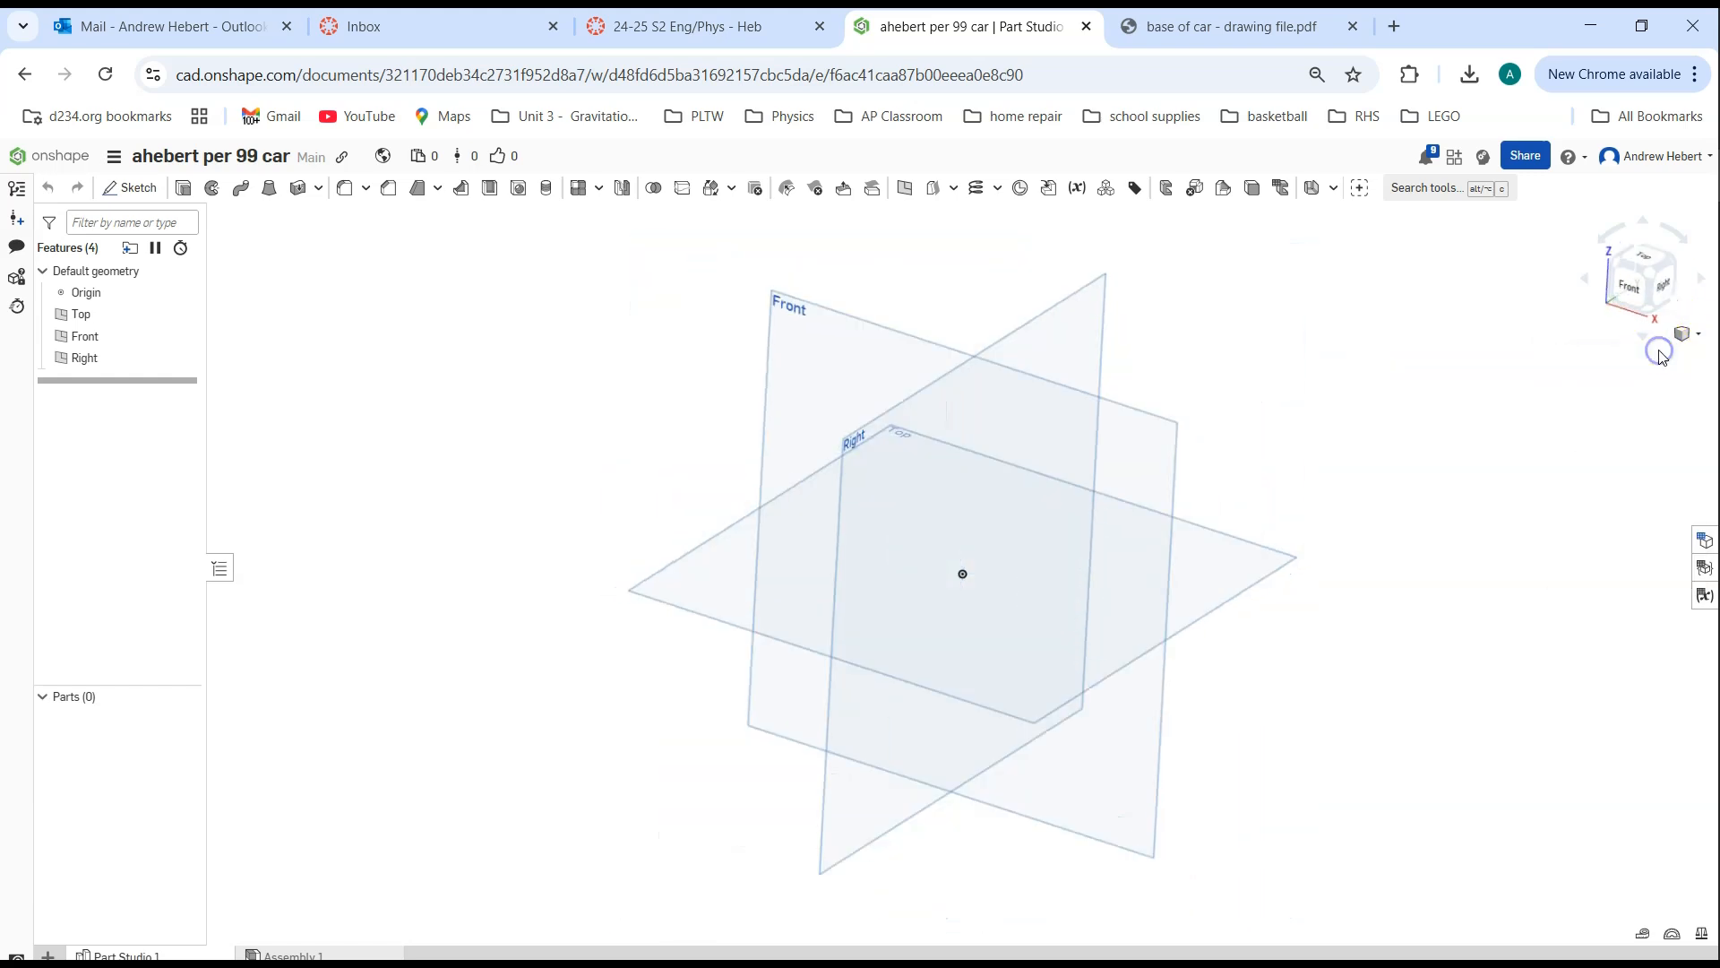
left_click(1628, 291)
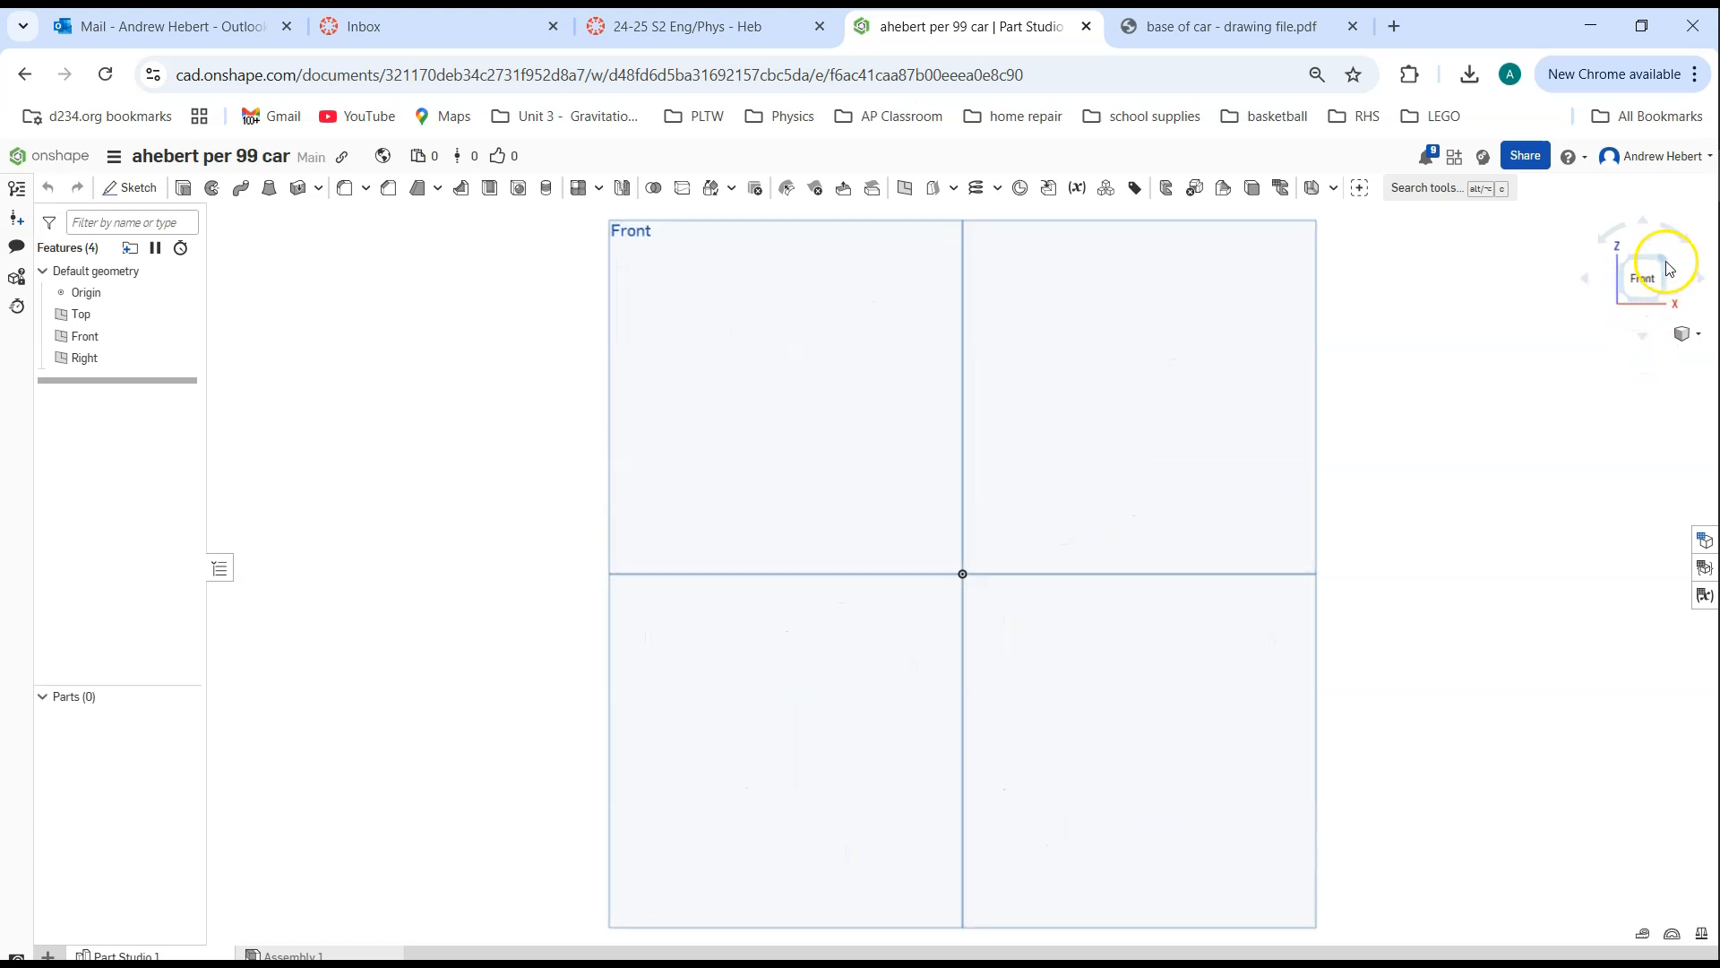
left_click(1666, 264)
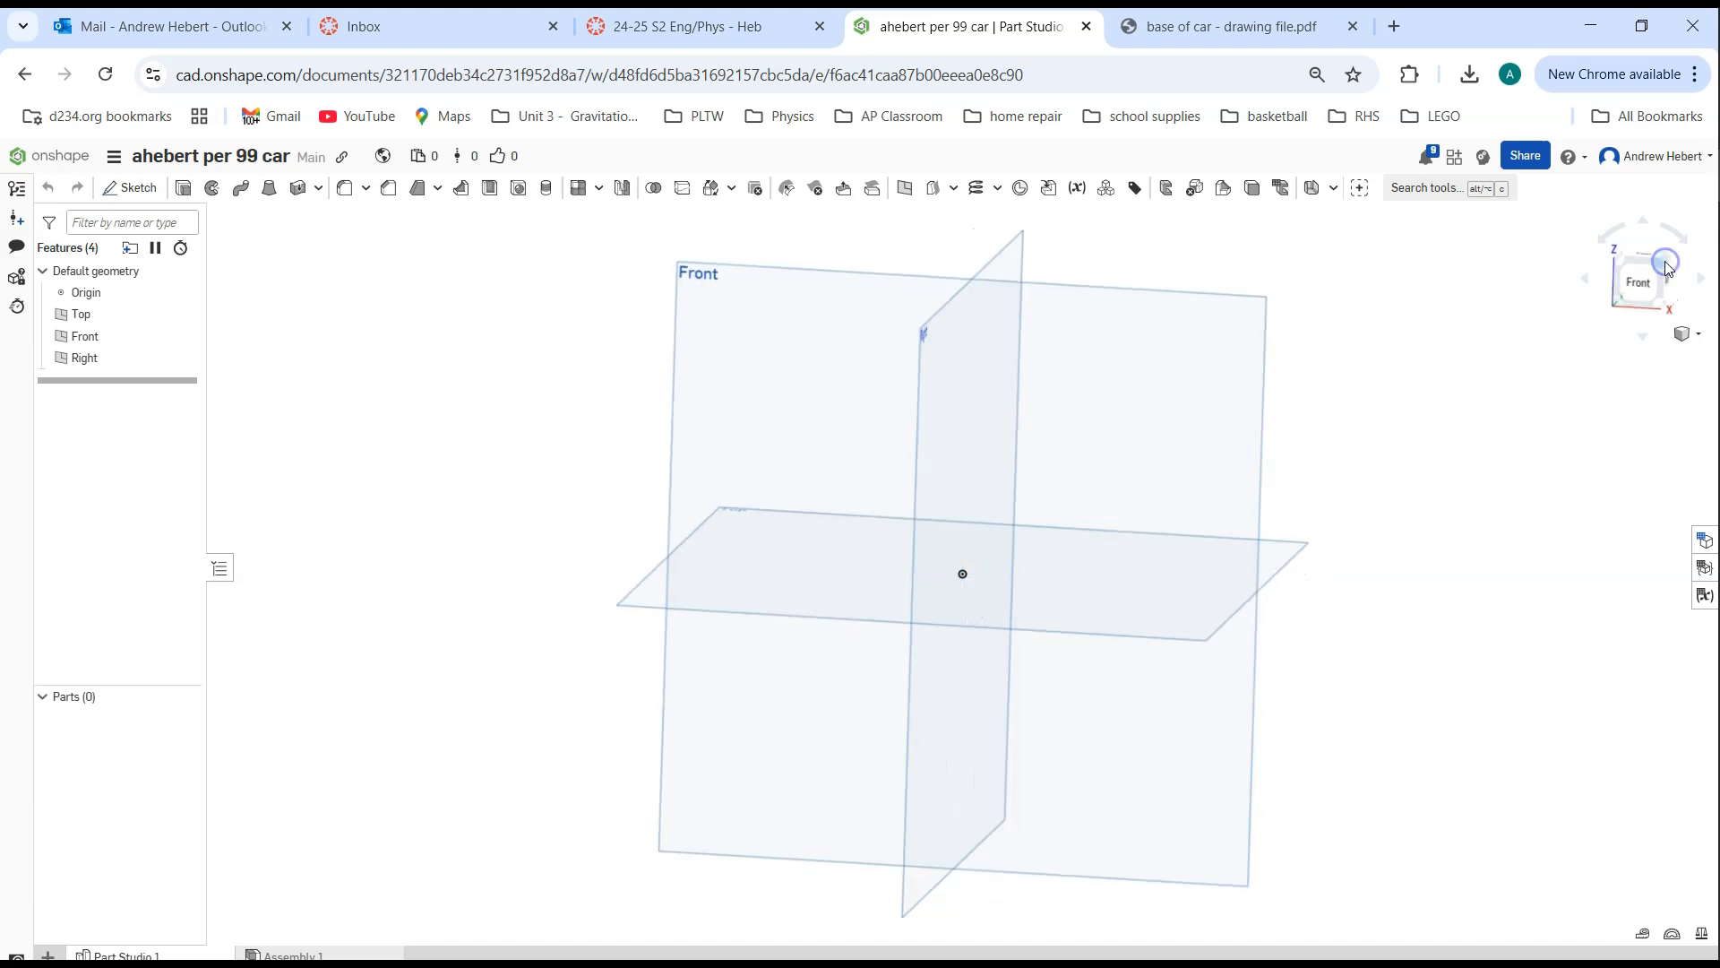
left_click(1663, 287)
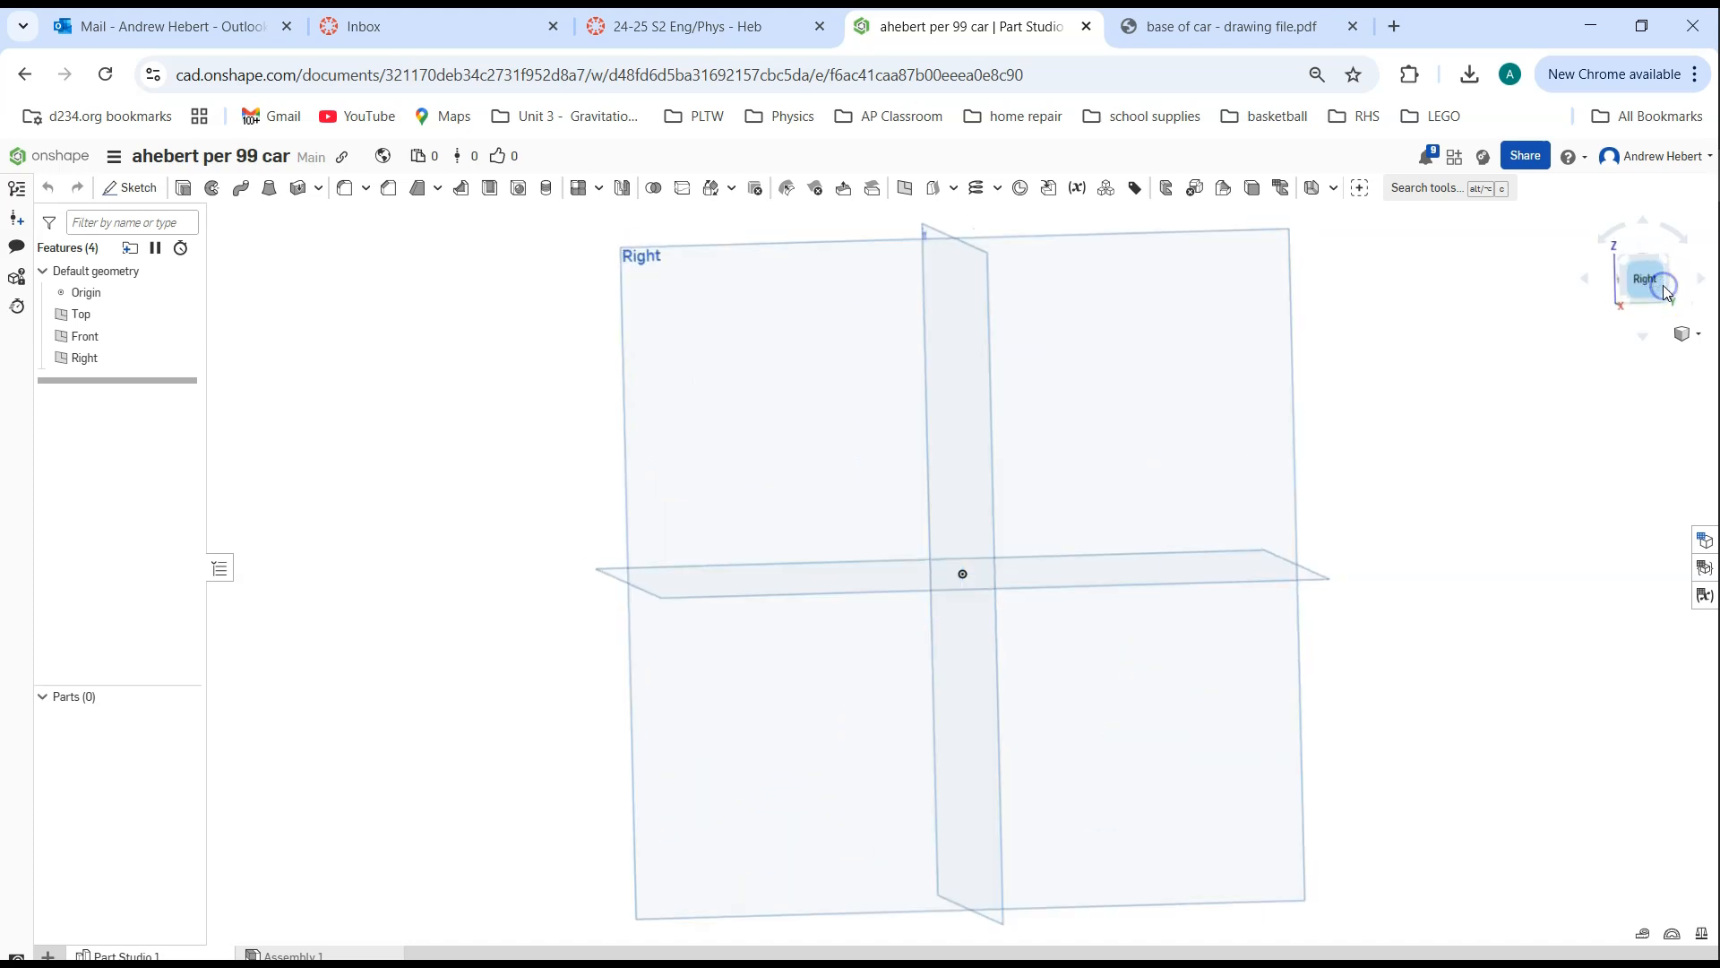
left_click(1692, 333)
left_click(1660, 358)
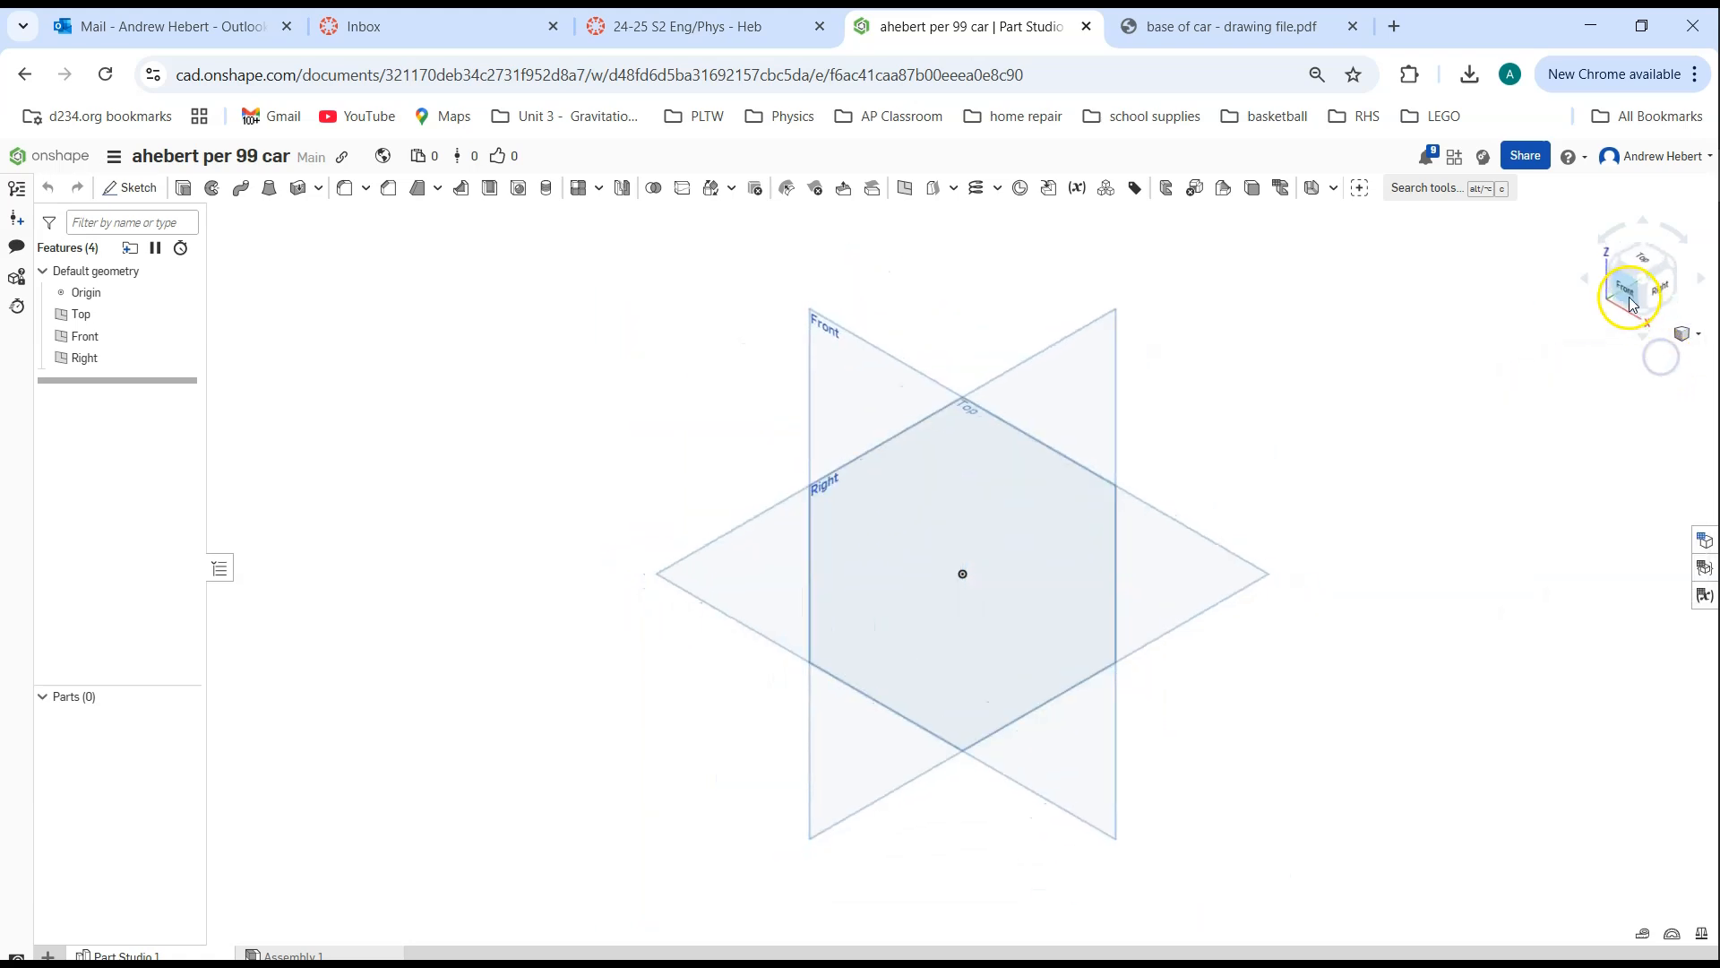
left_click(1628, 292)
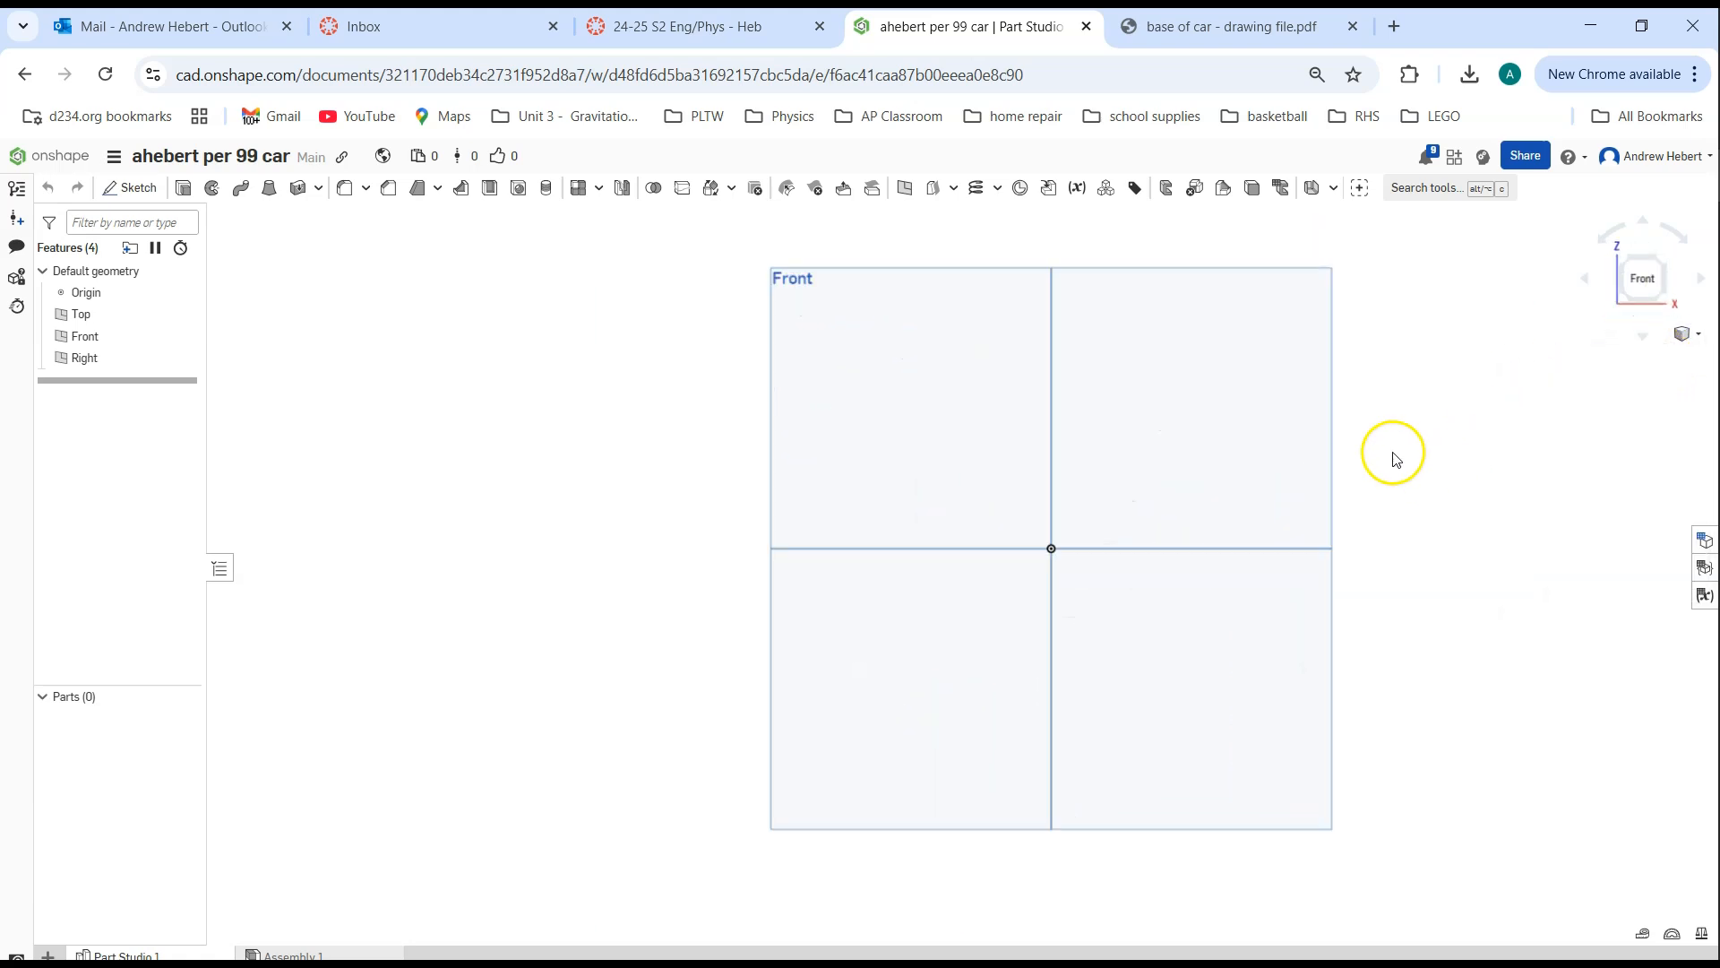
left_click(1681, 337)
left_click(1668, 354)
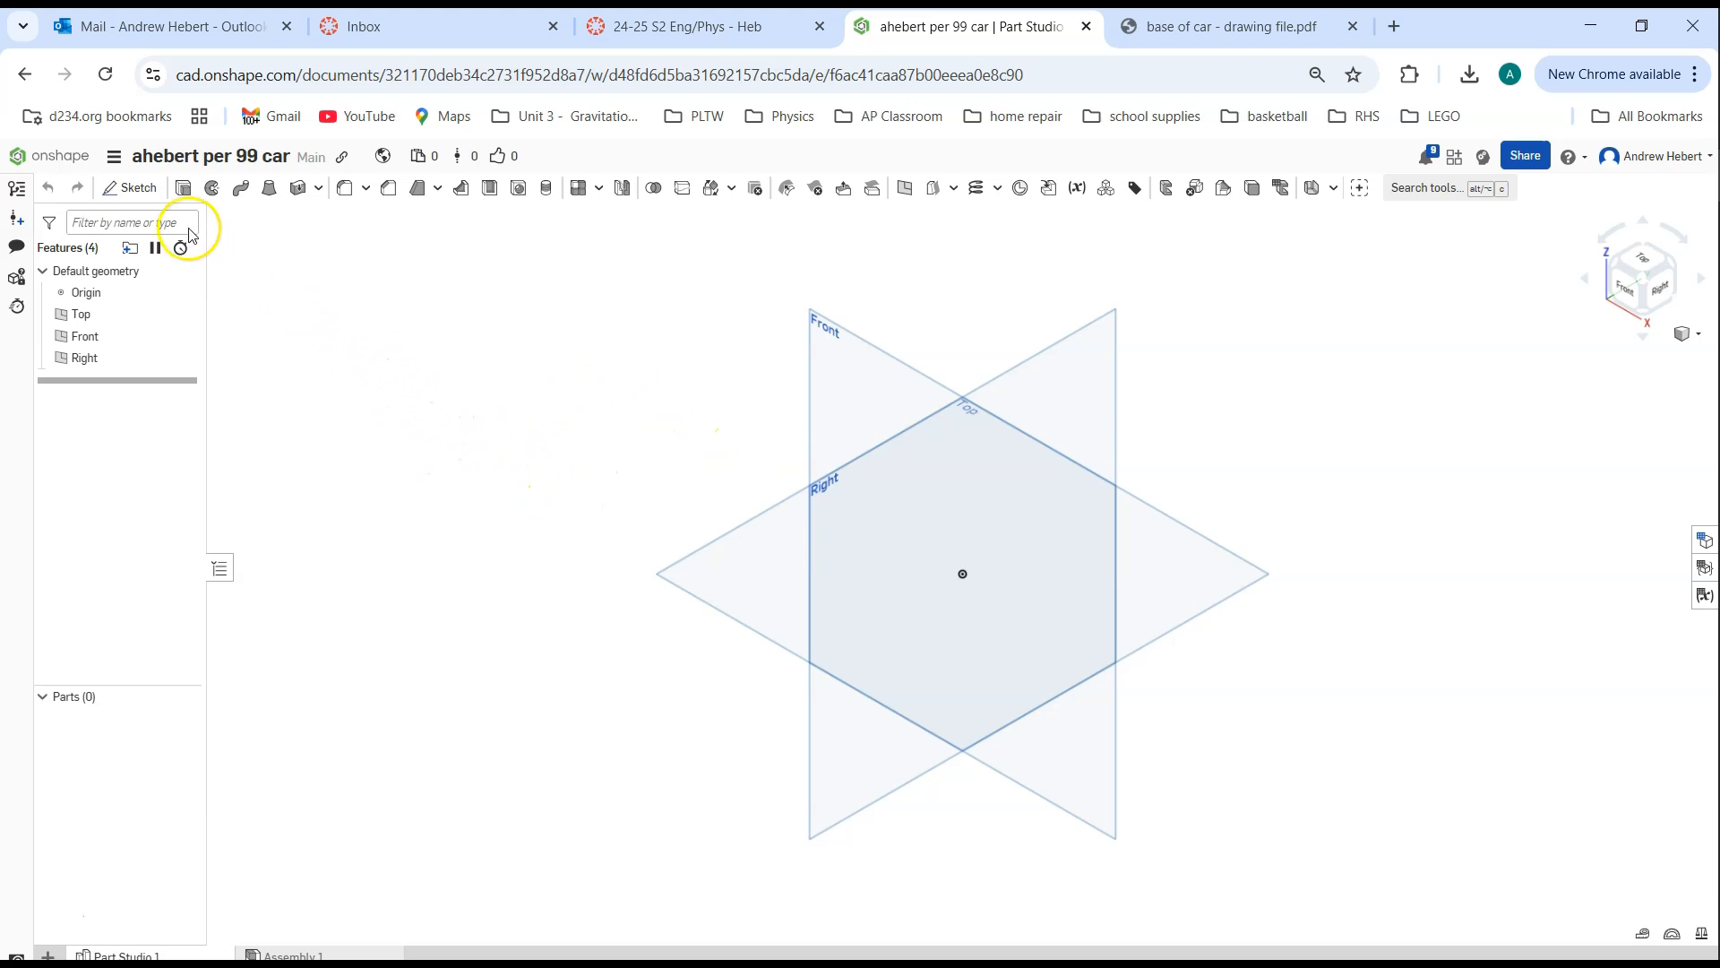
Sketch a corner rectangle from the origin on the Right plane, about 1.47 wide and 1.95 high
left_click(140, 191)
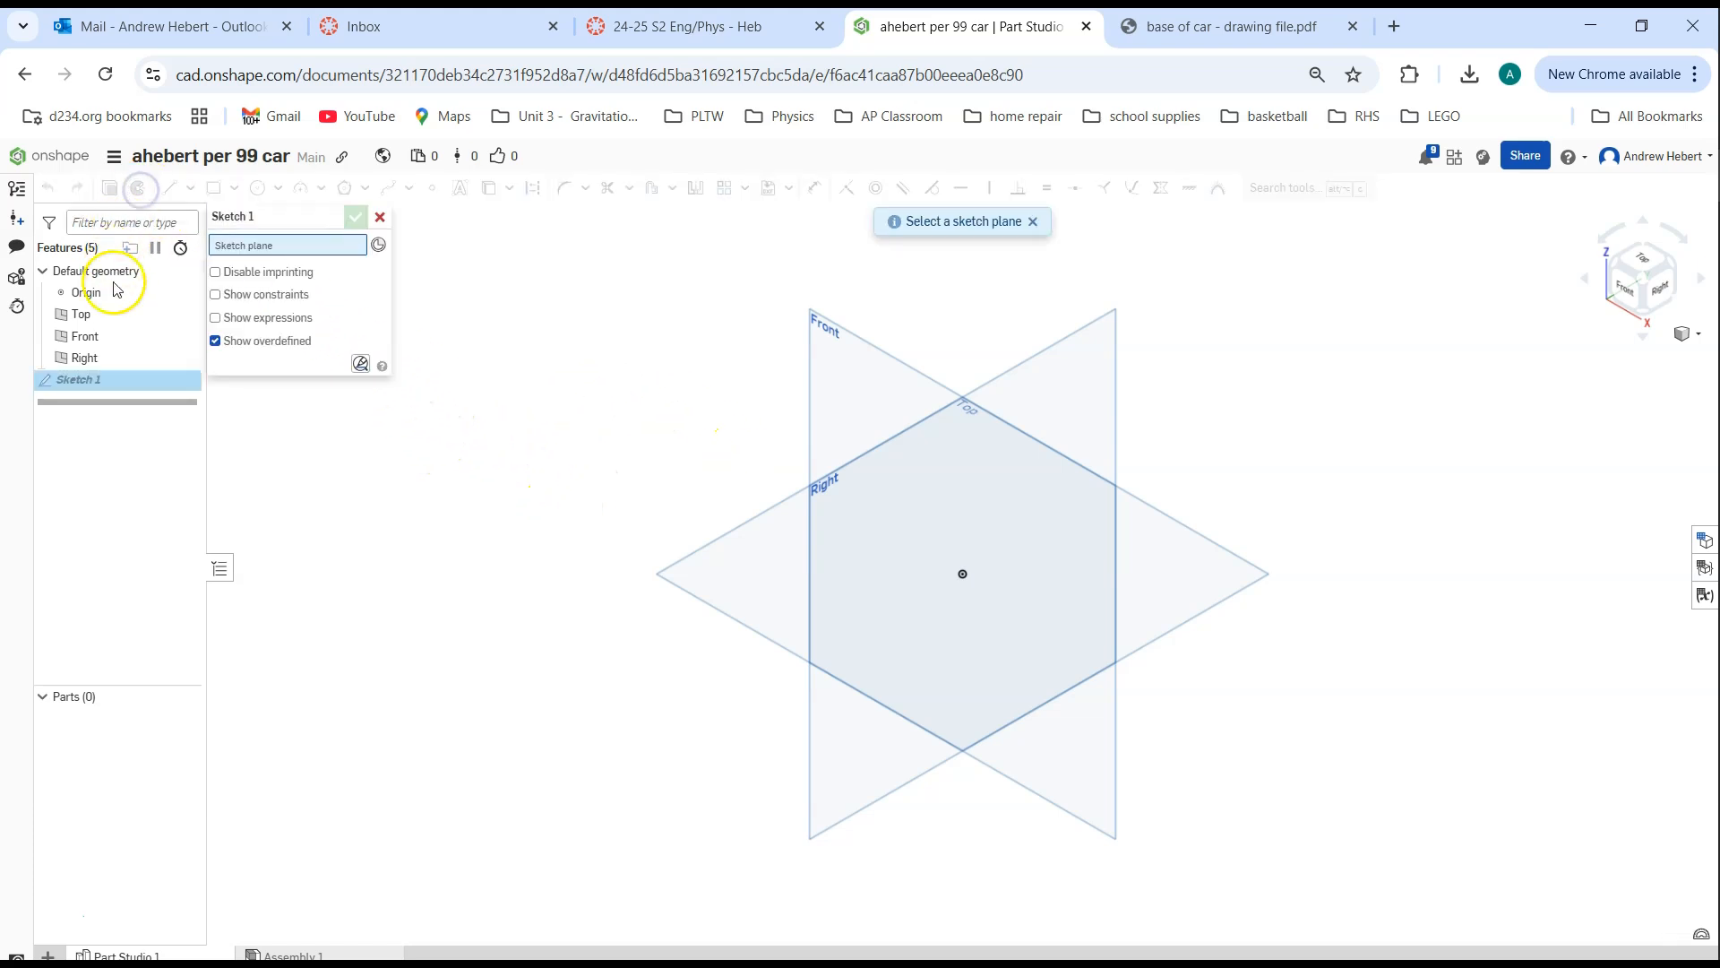
left_click(85, 358)
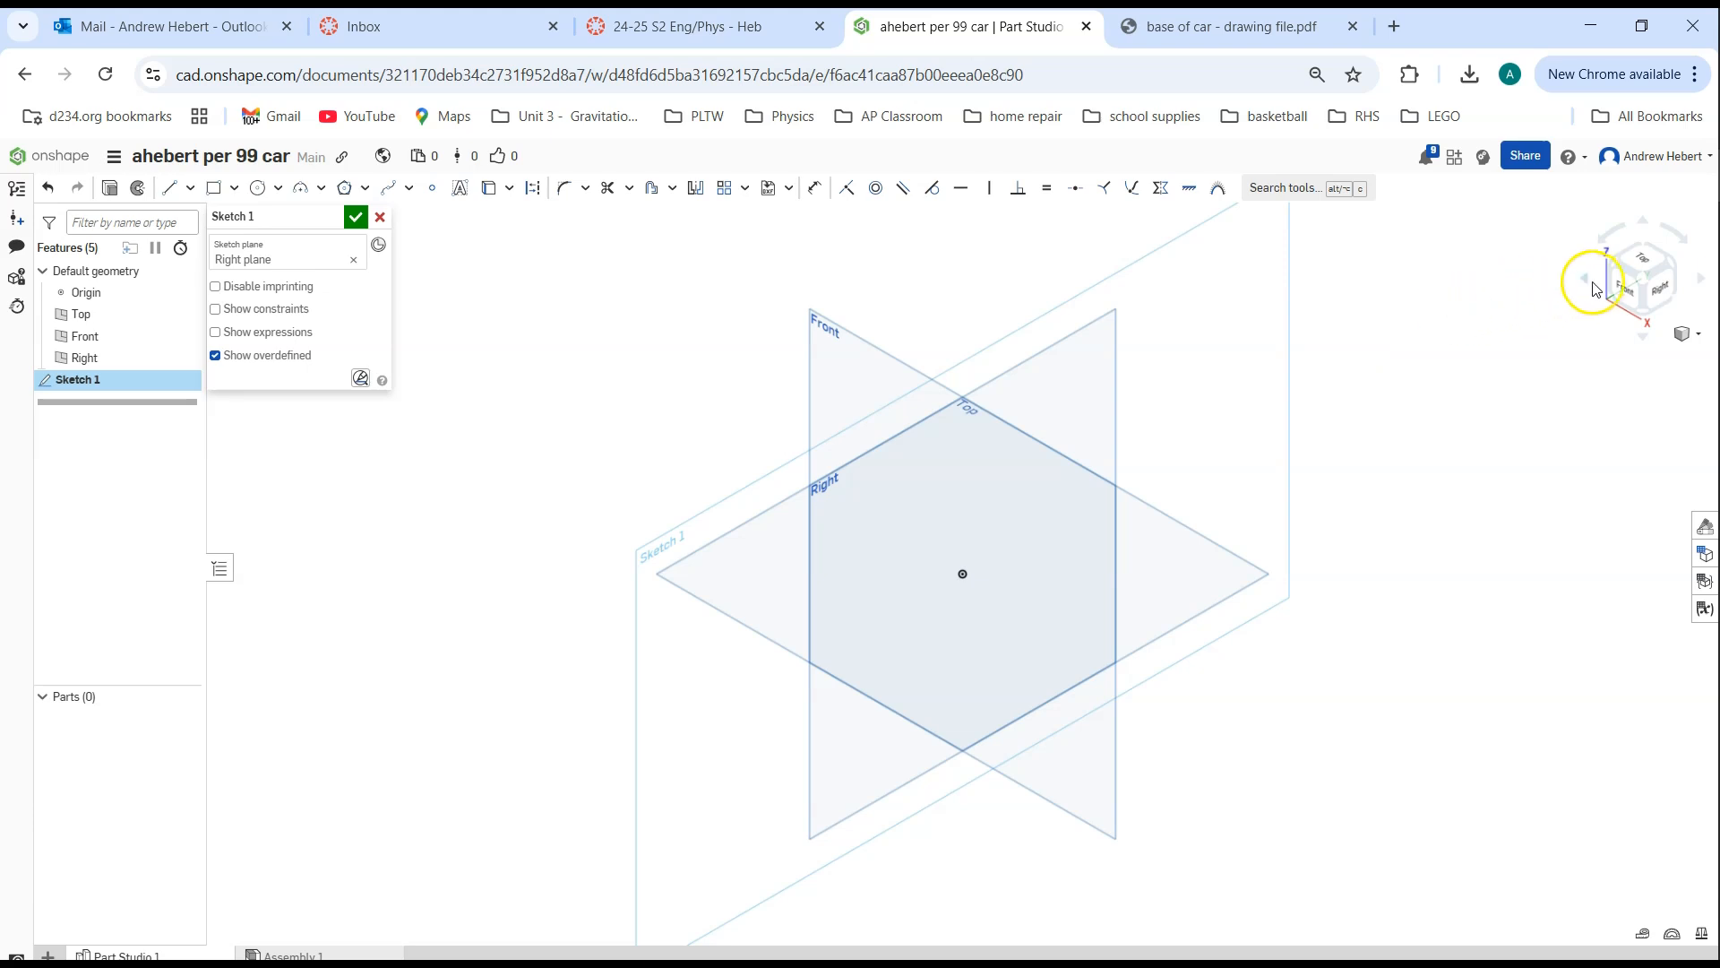
left_click(1622, 291)
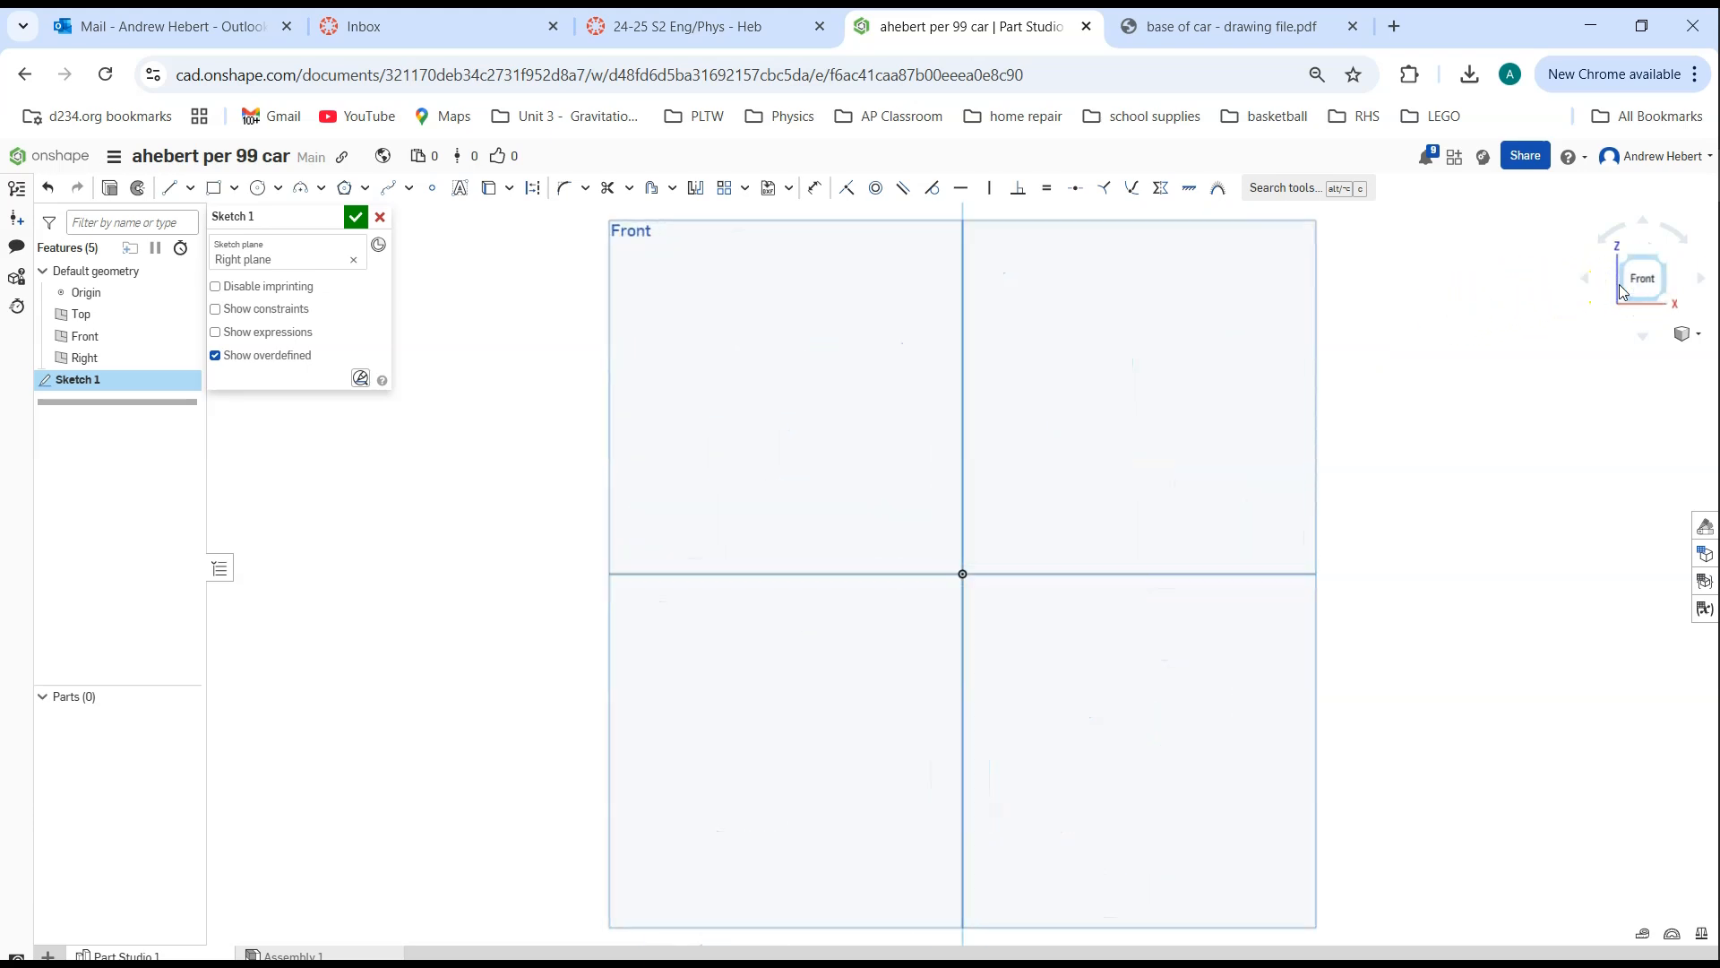
left_click(214, 190)
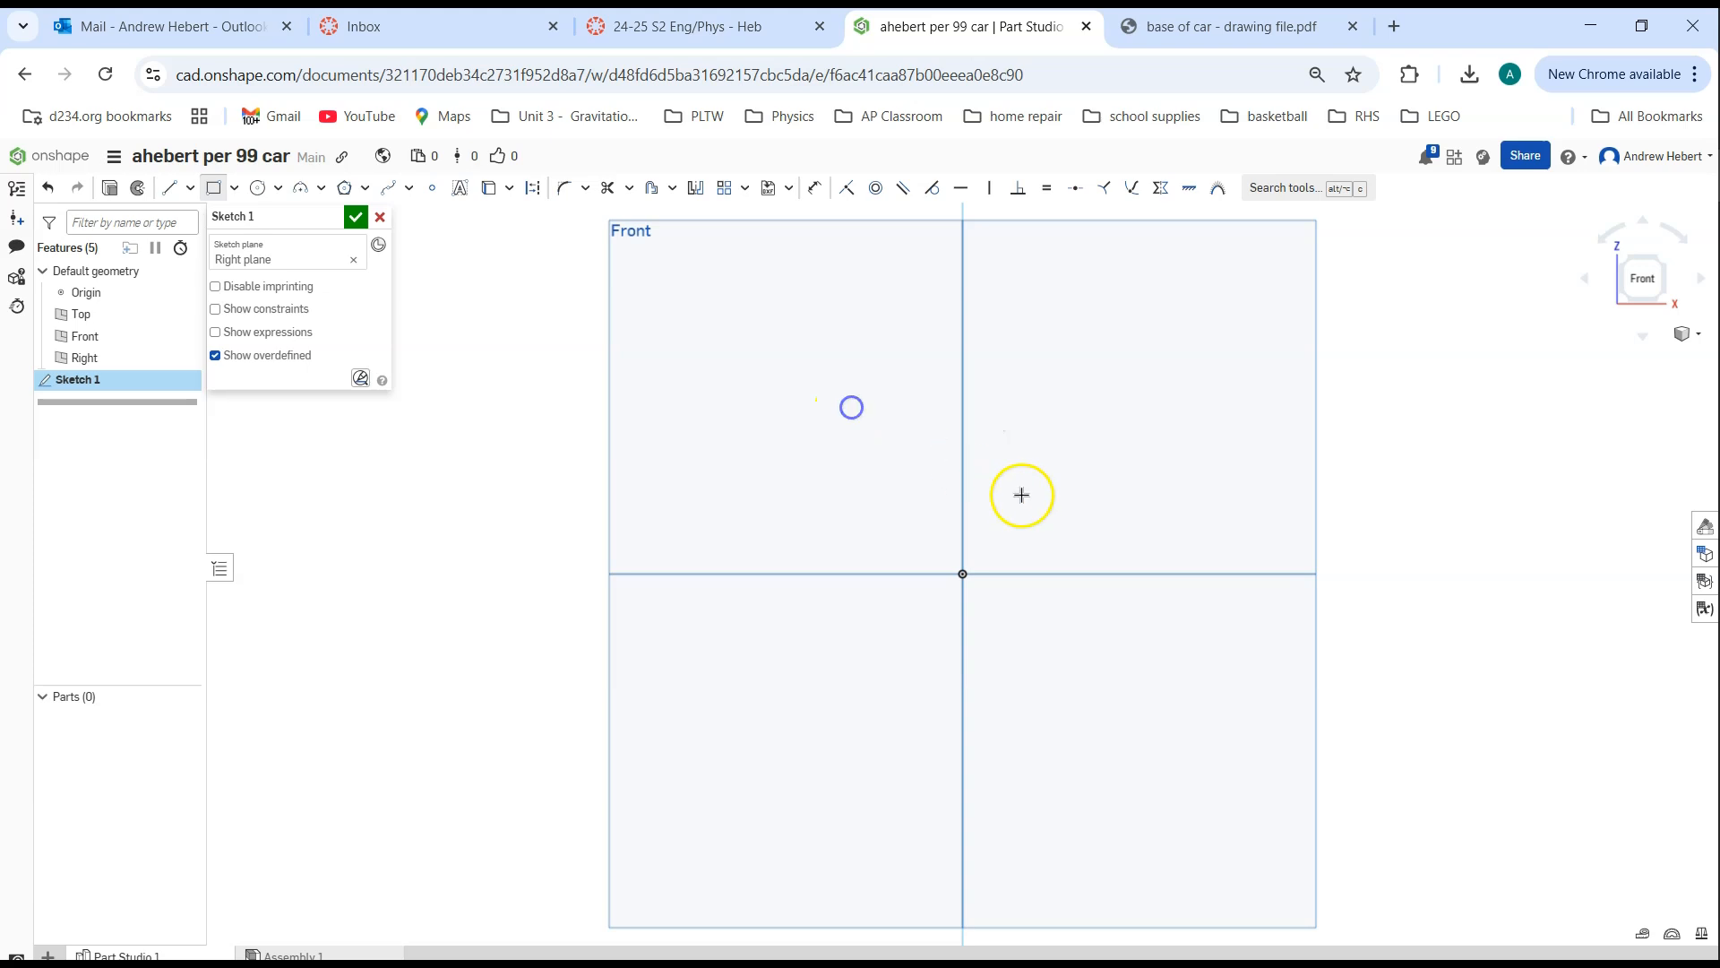
left_click(1662, 259)
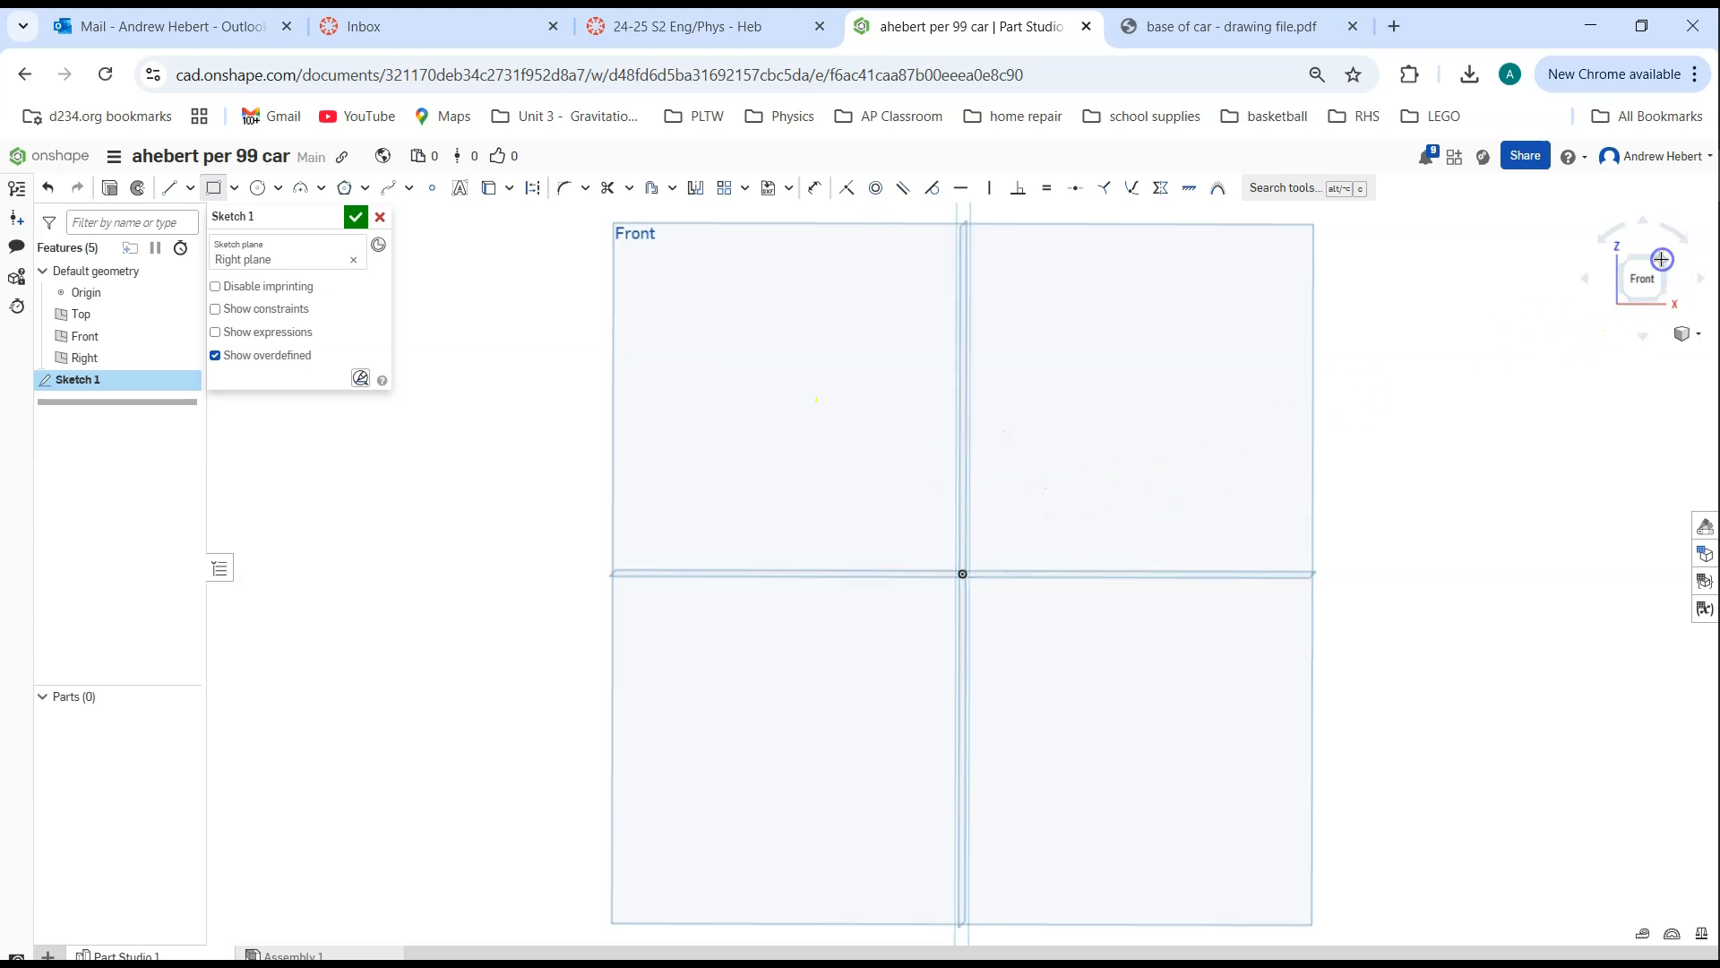
left_click(1660, 288)
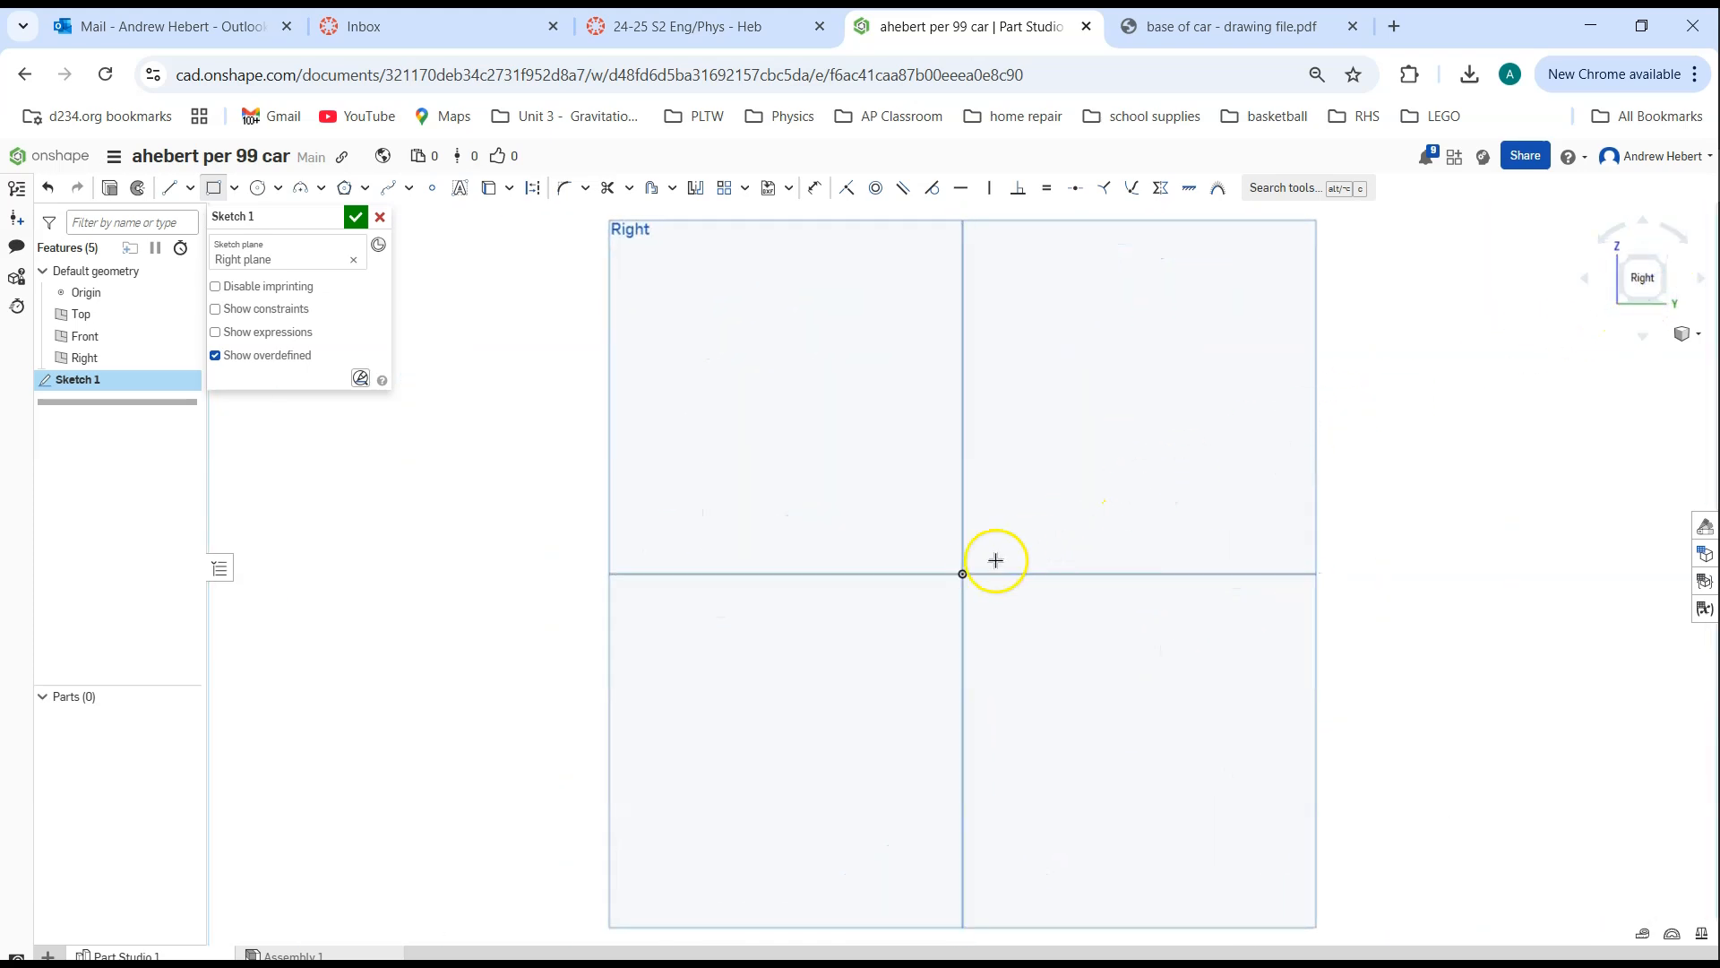
left_click(962, 573)
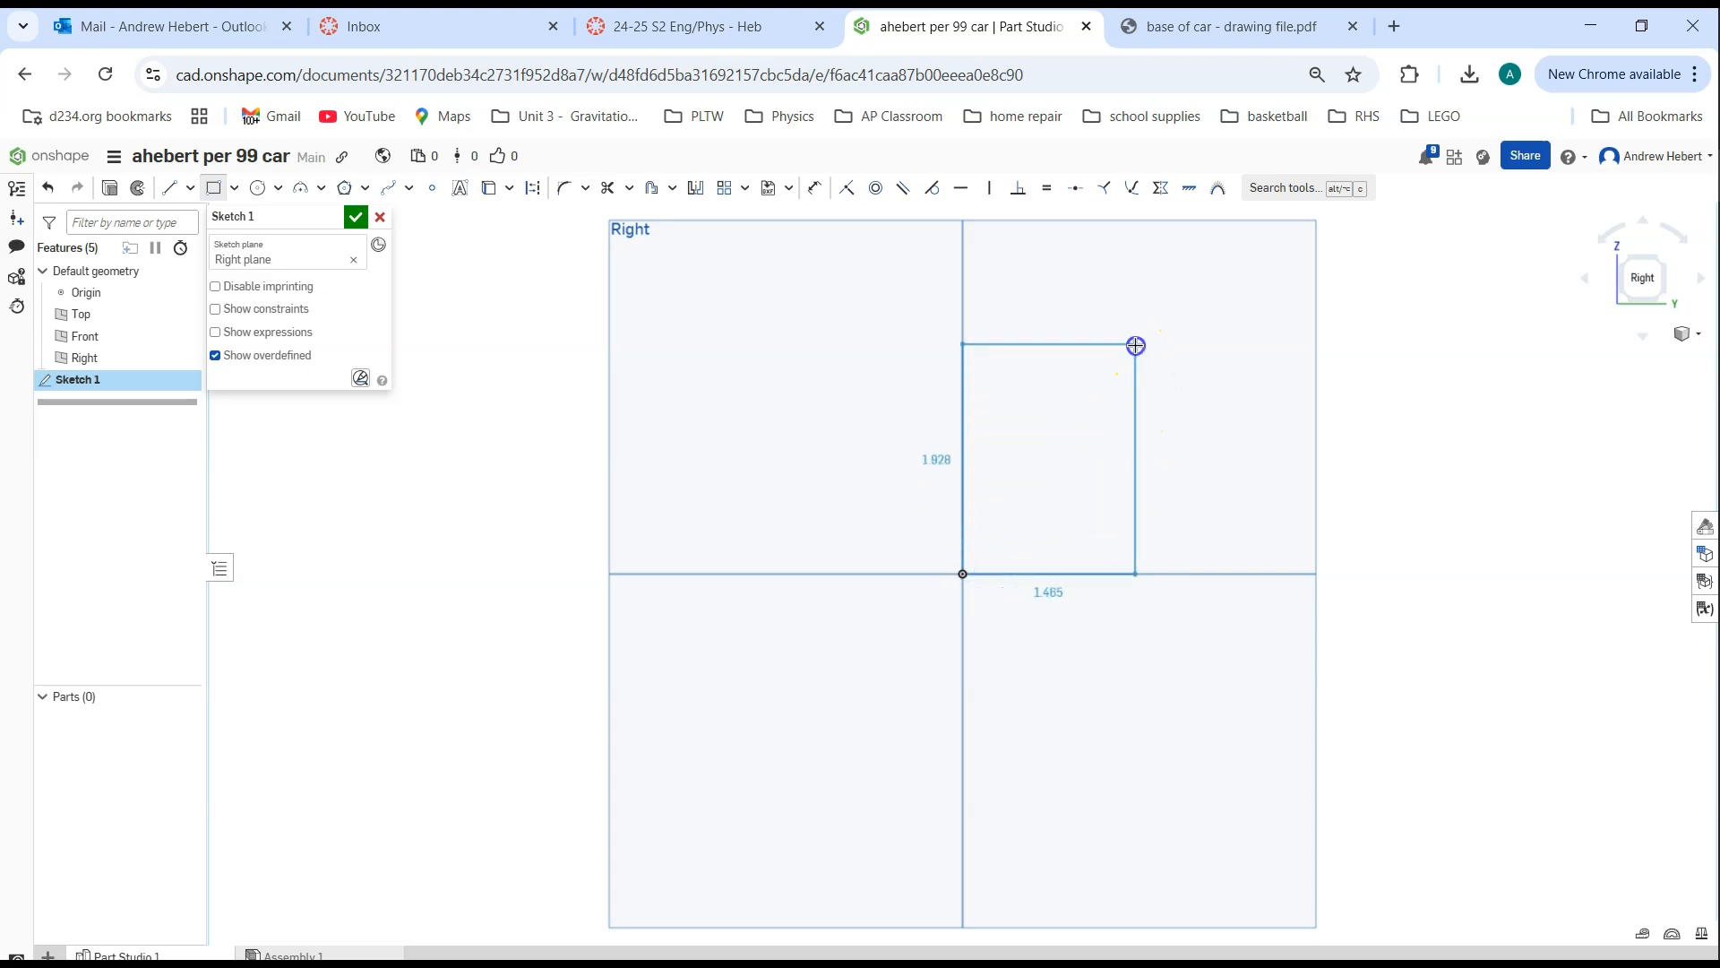
left_click(1135, 344)
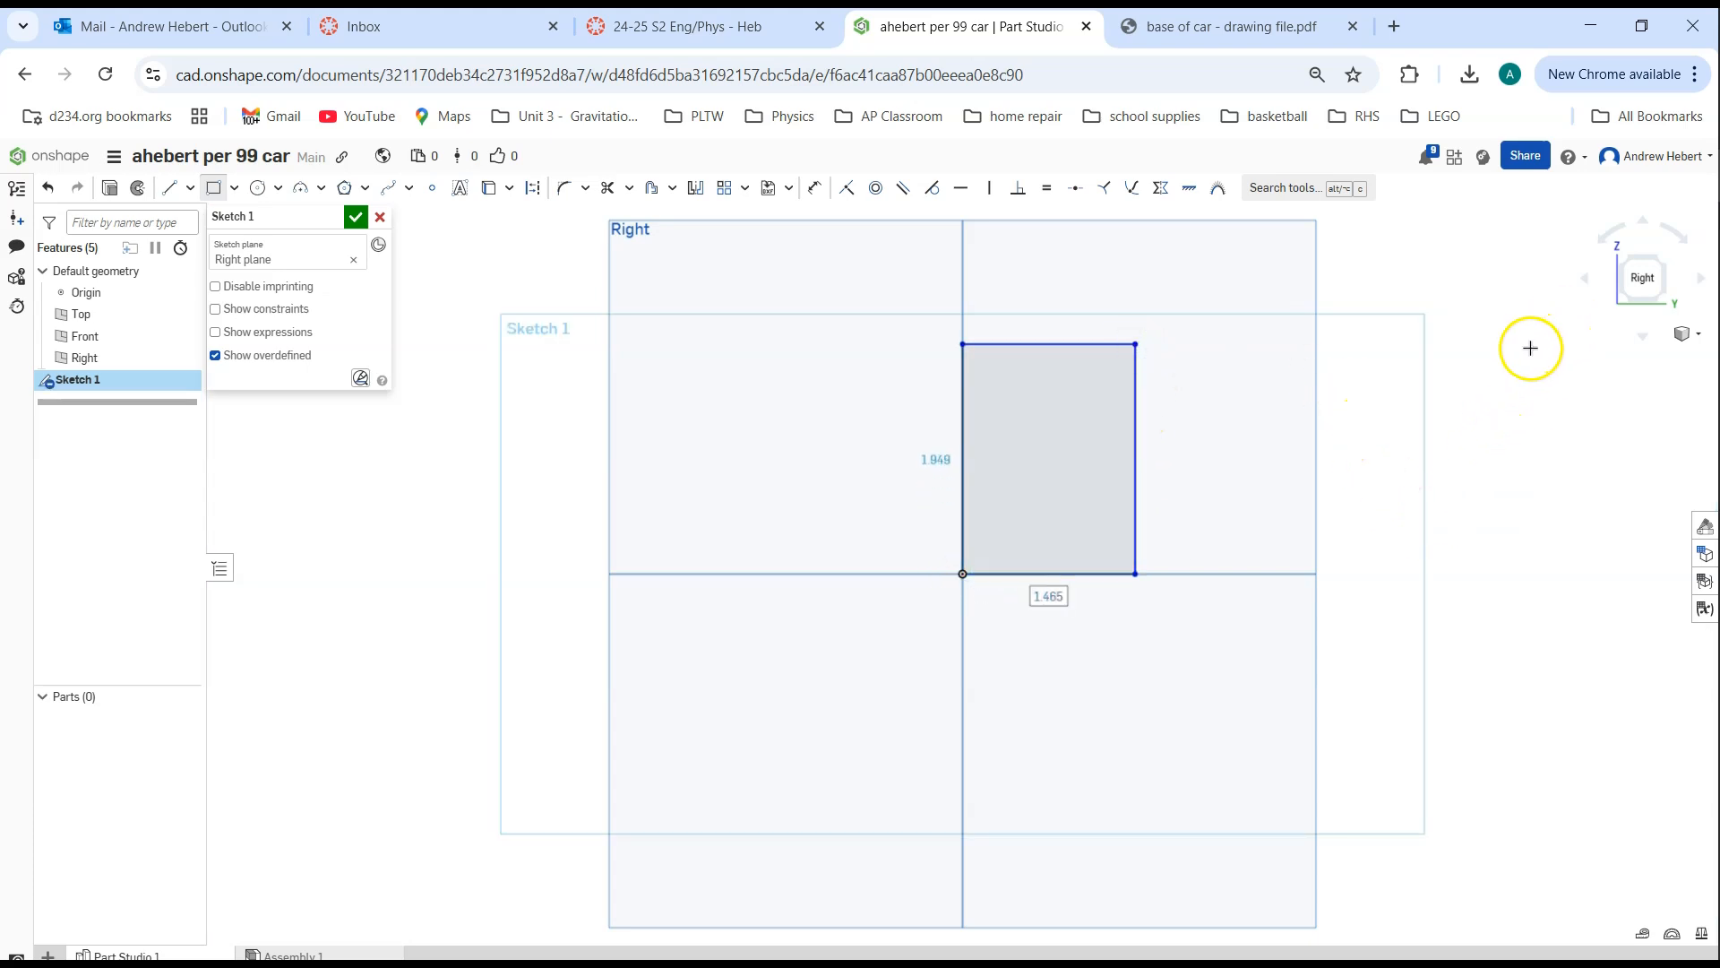
key("Escape")
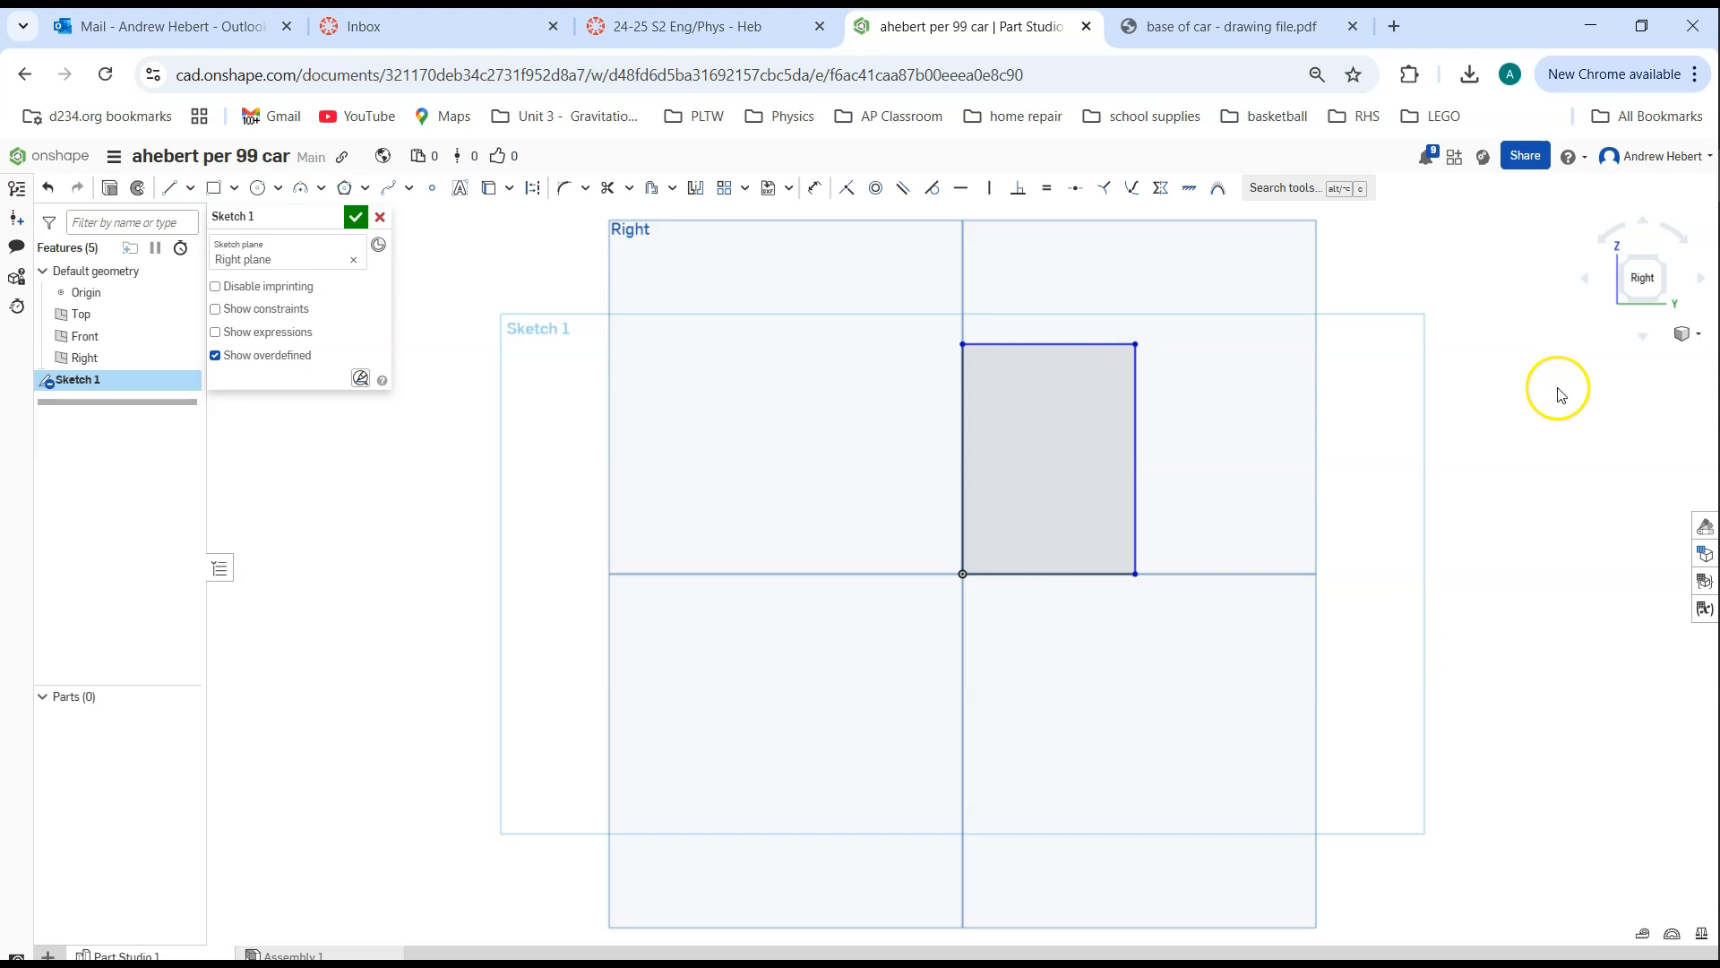
Check the rectangle in the isometric and Front views and discard the Right plane sketch
left_click(1685, 334)
left_click(1687, 363)
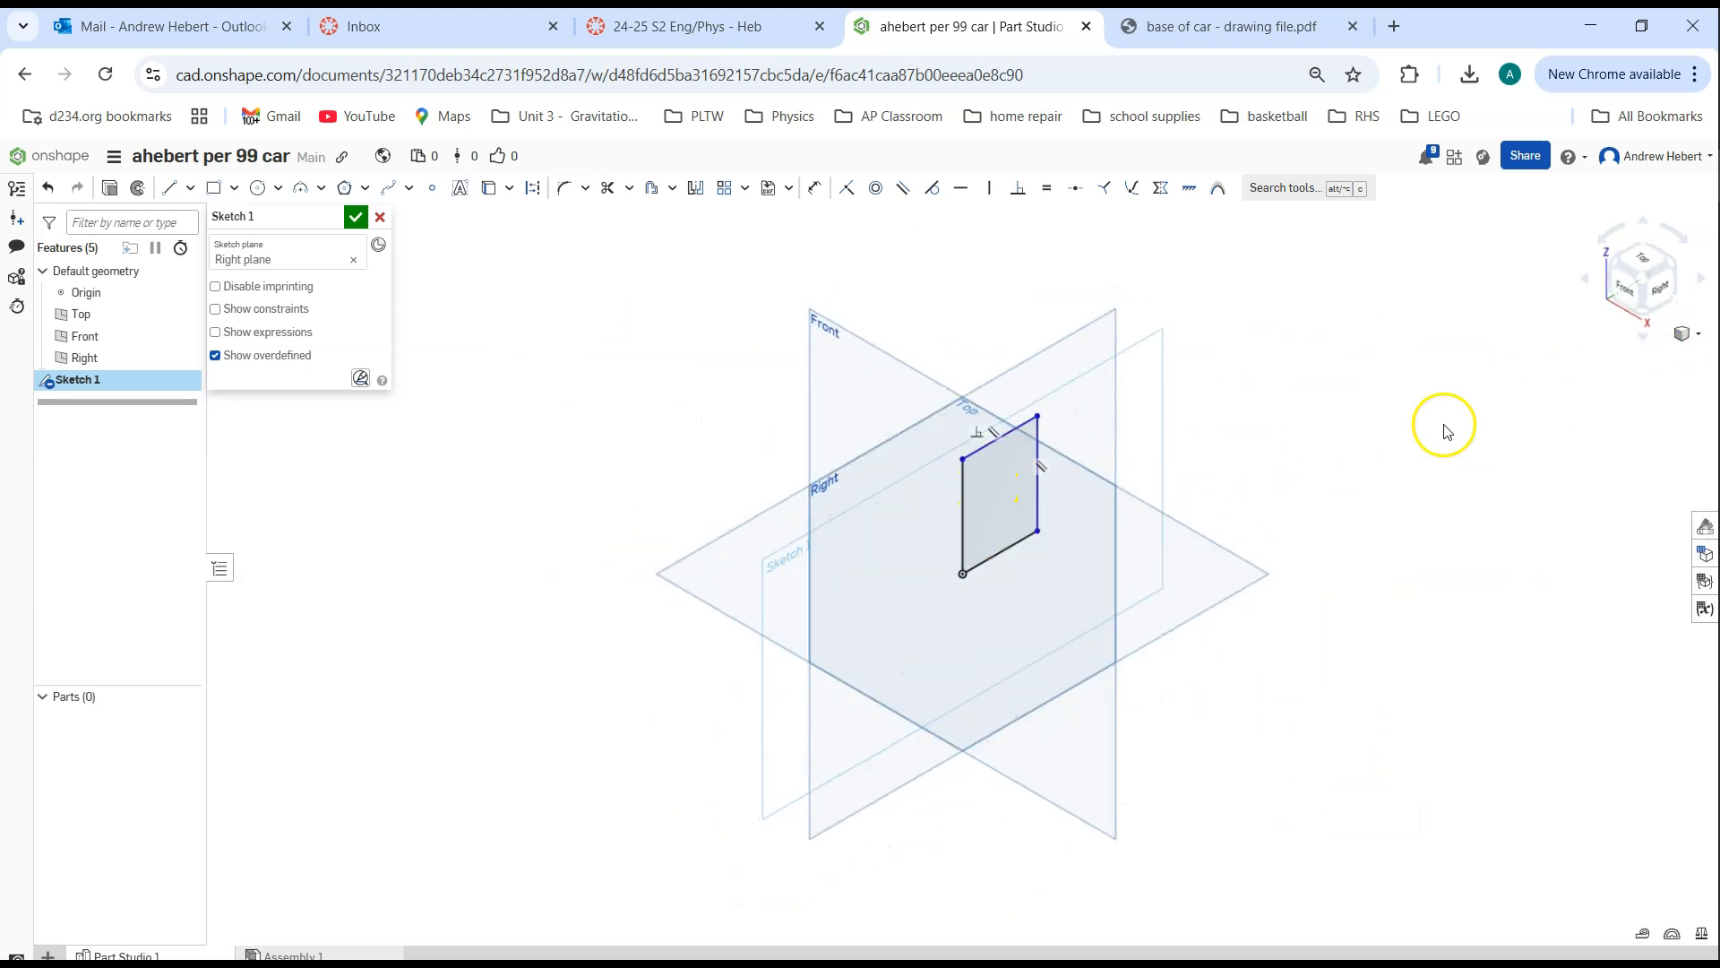
left_click(1629, 293)
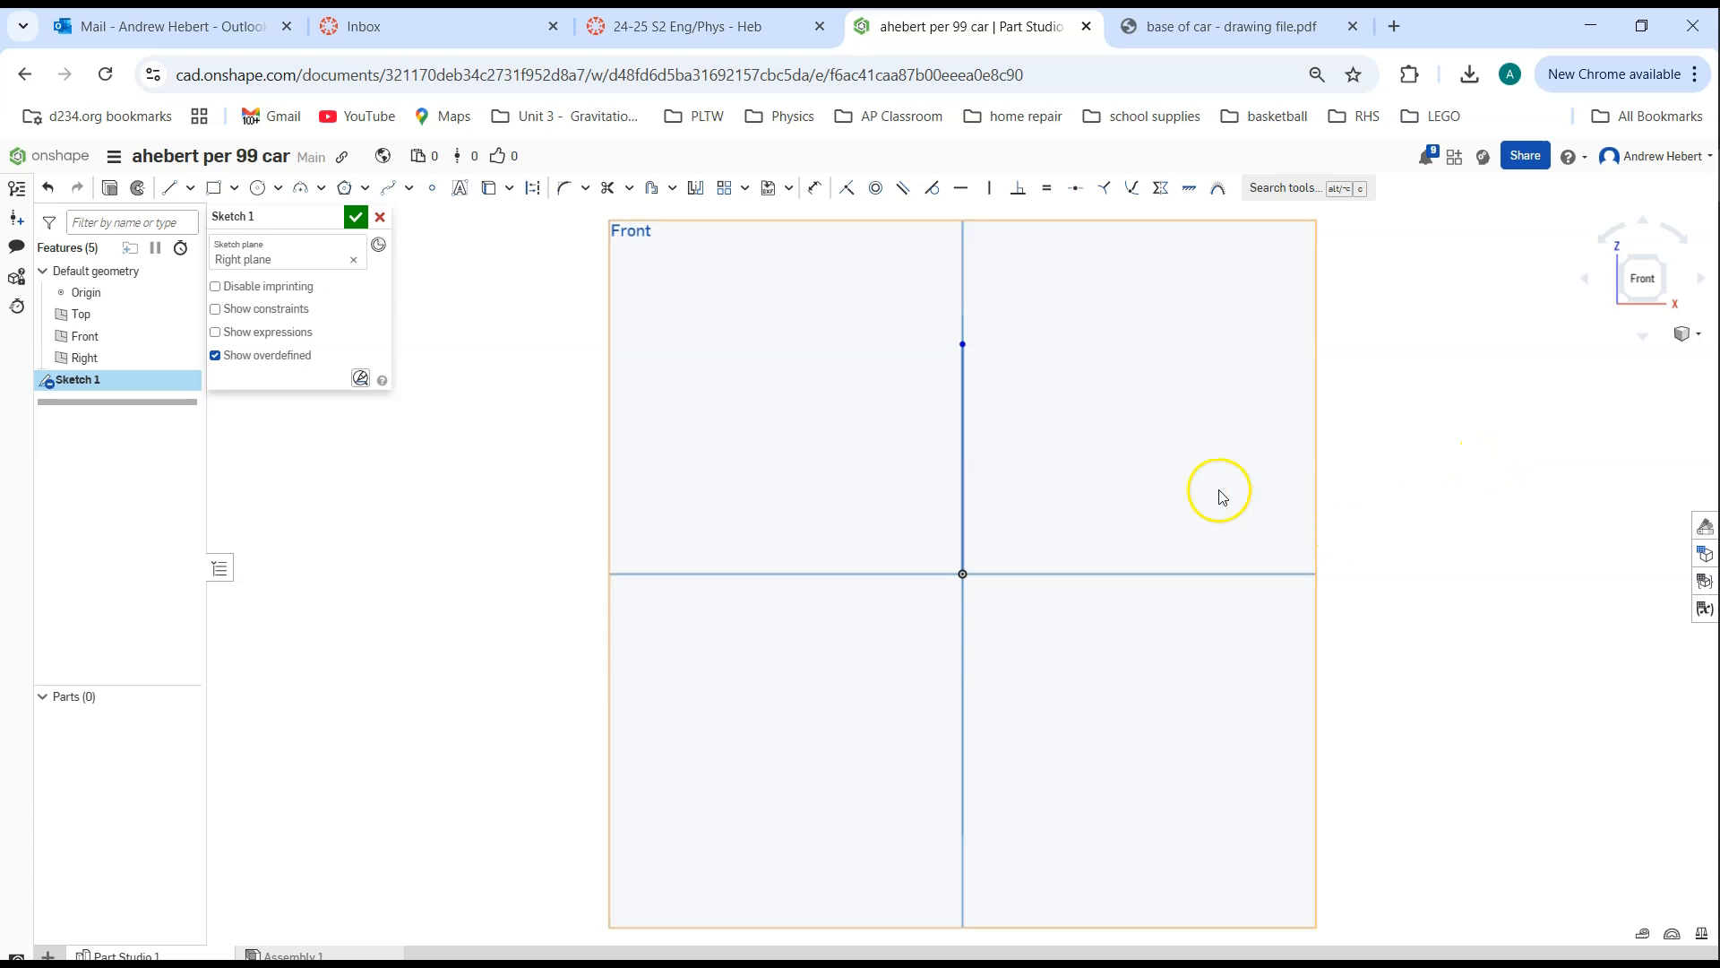
left_click(380, 217)
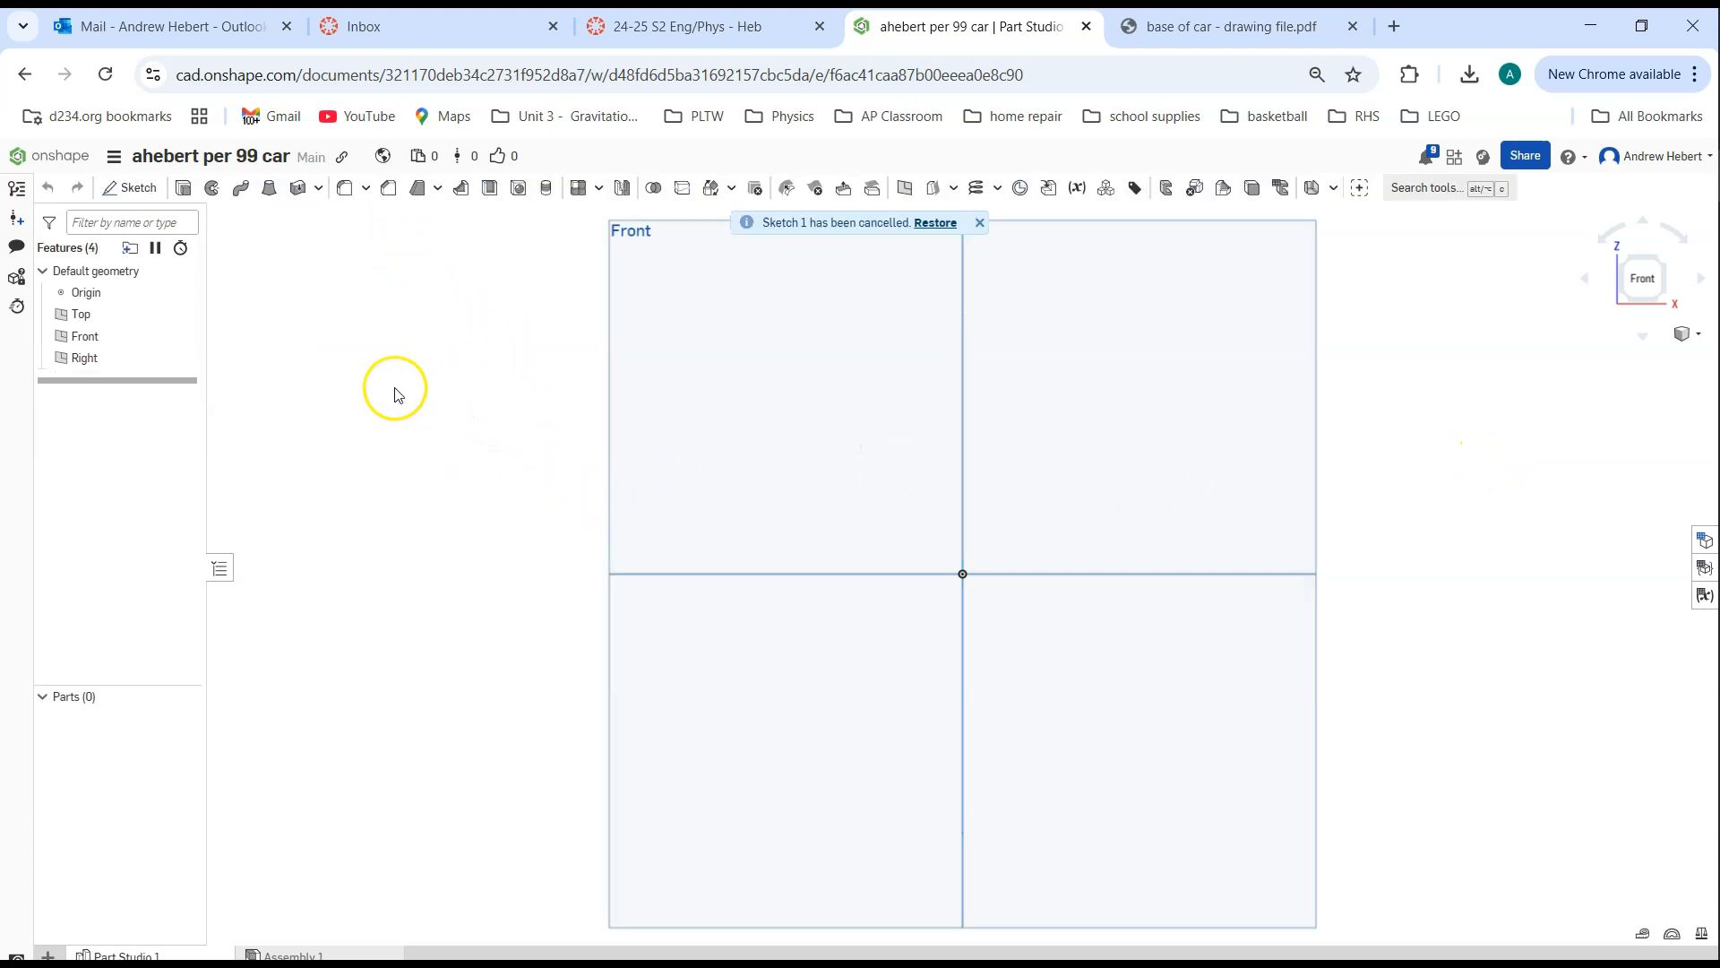
Start a sketch on the Front plane and draw a corner rectangle up from the origin, about 1.81 in wide and 2.37 in high
mouse_move(515, 430)
middle_mouse_down()
mouse_move(499, 514)
mouse_move(453, 560)
middle_mouse_up()
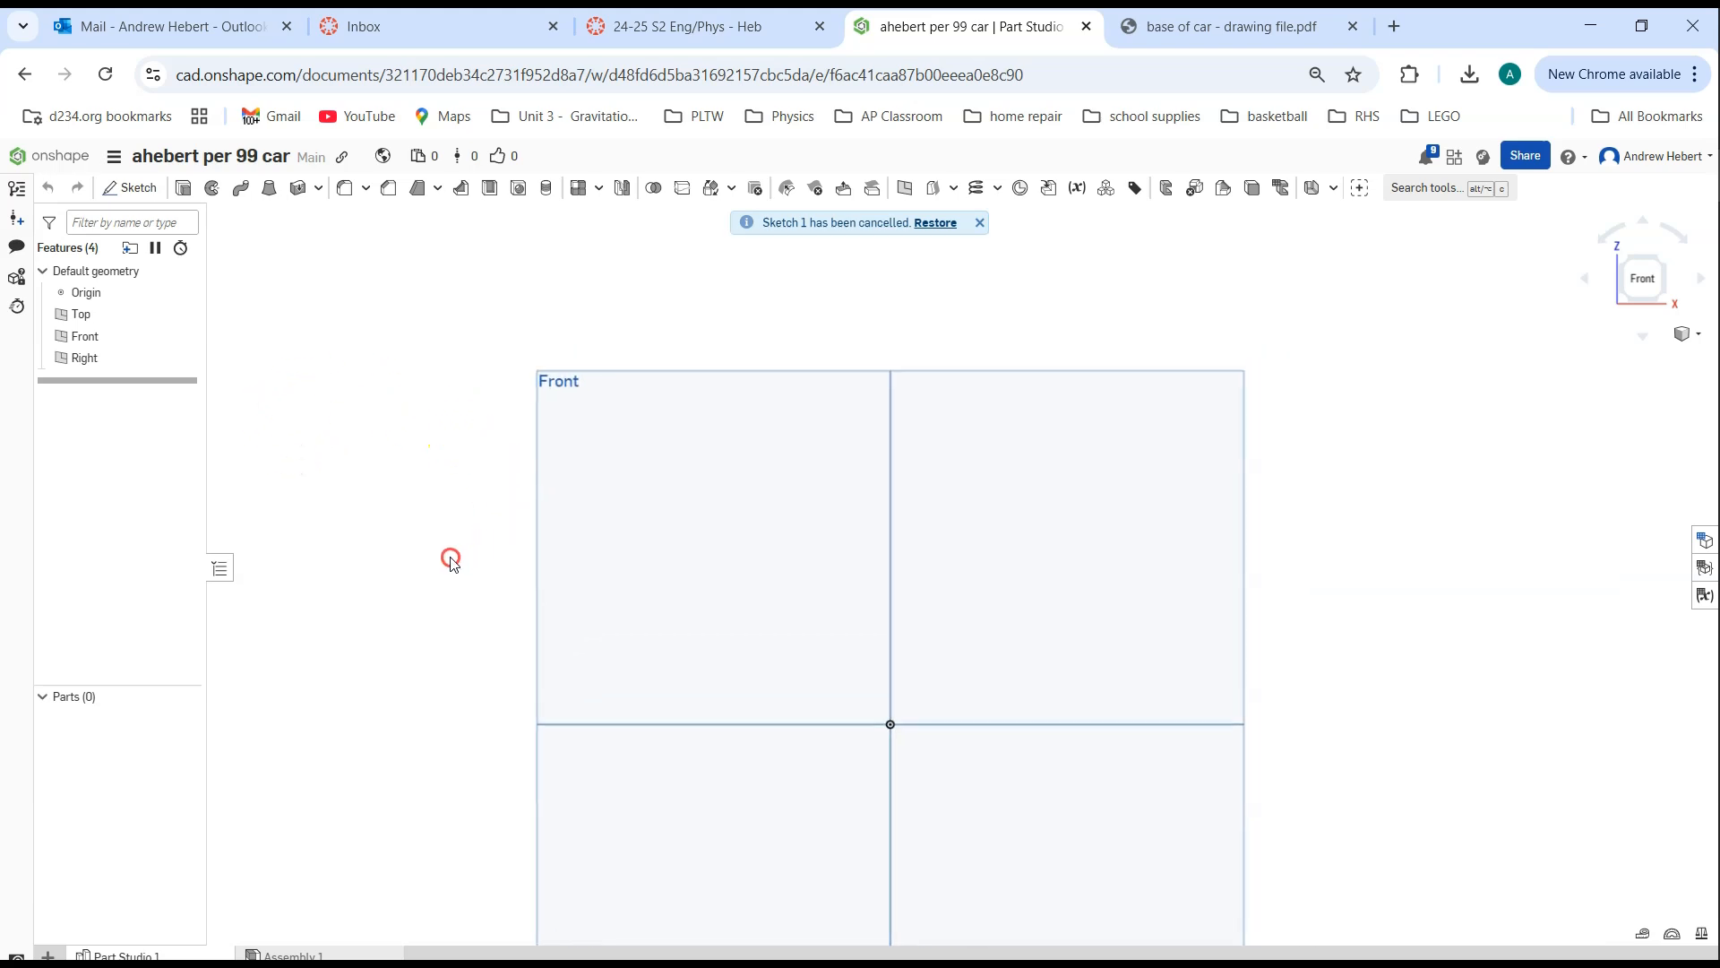
left_click(128, 190)
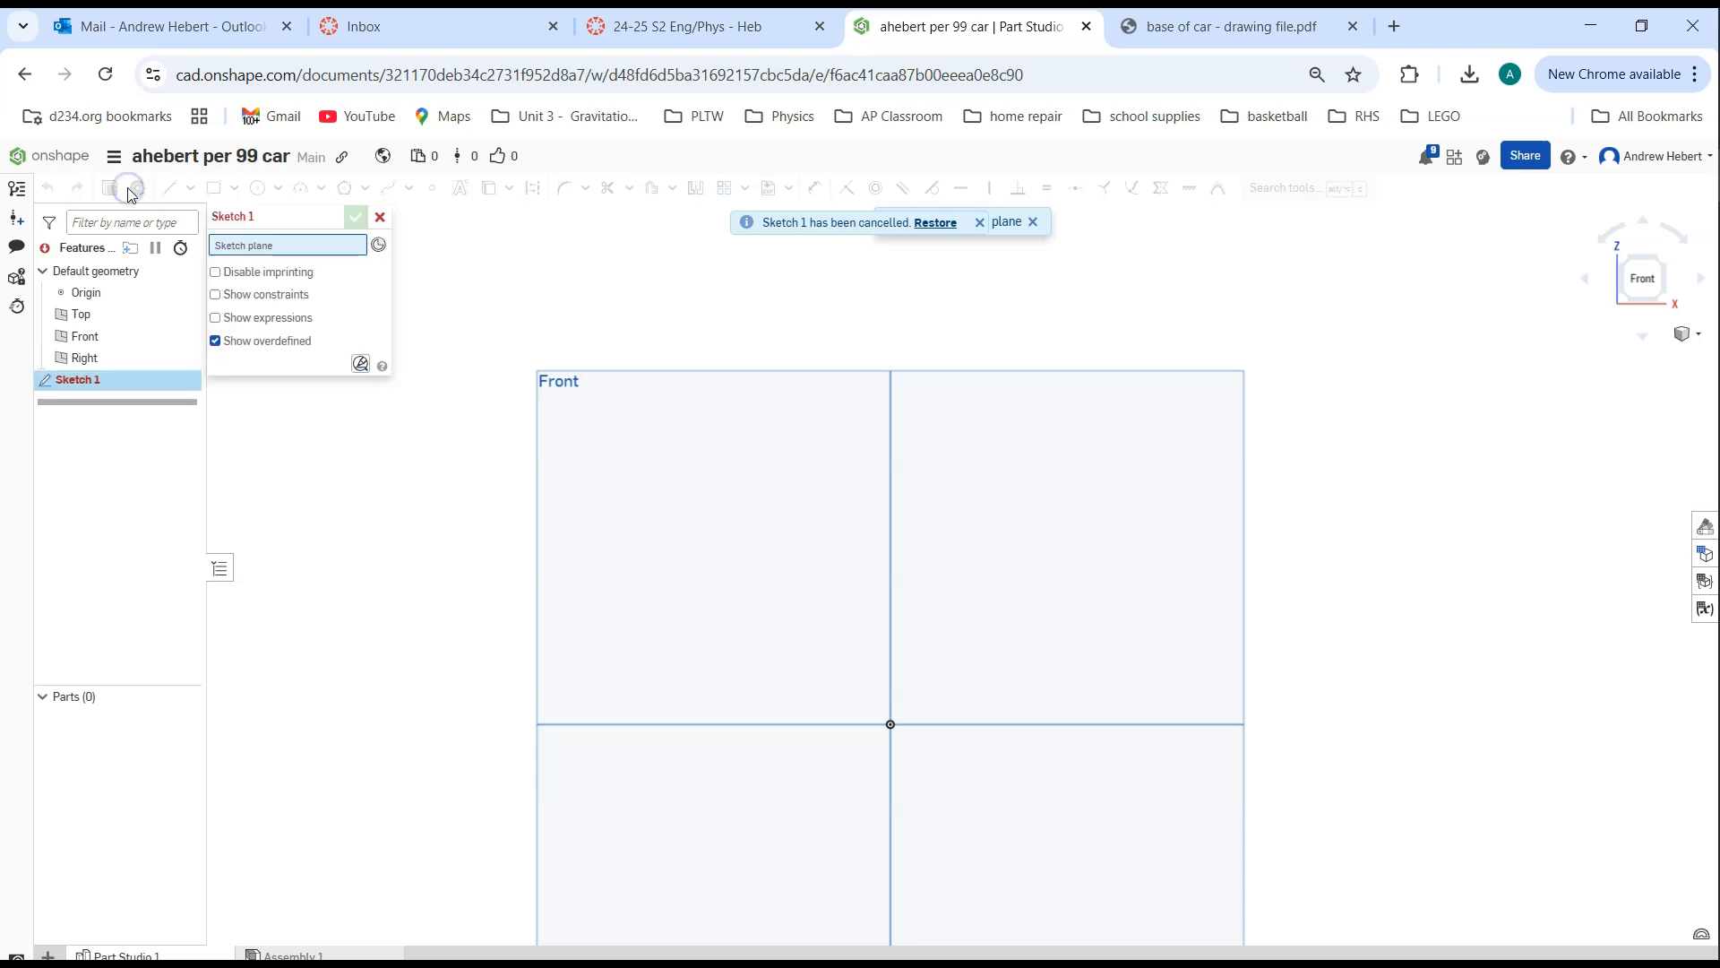
left_click(89, 337)
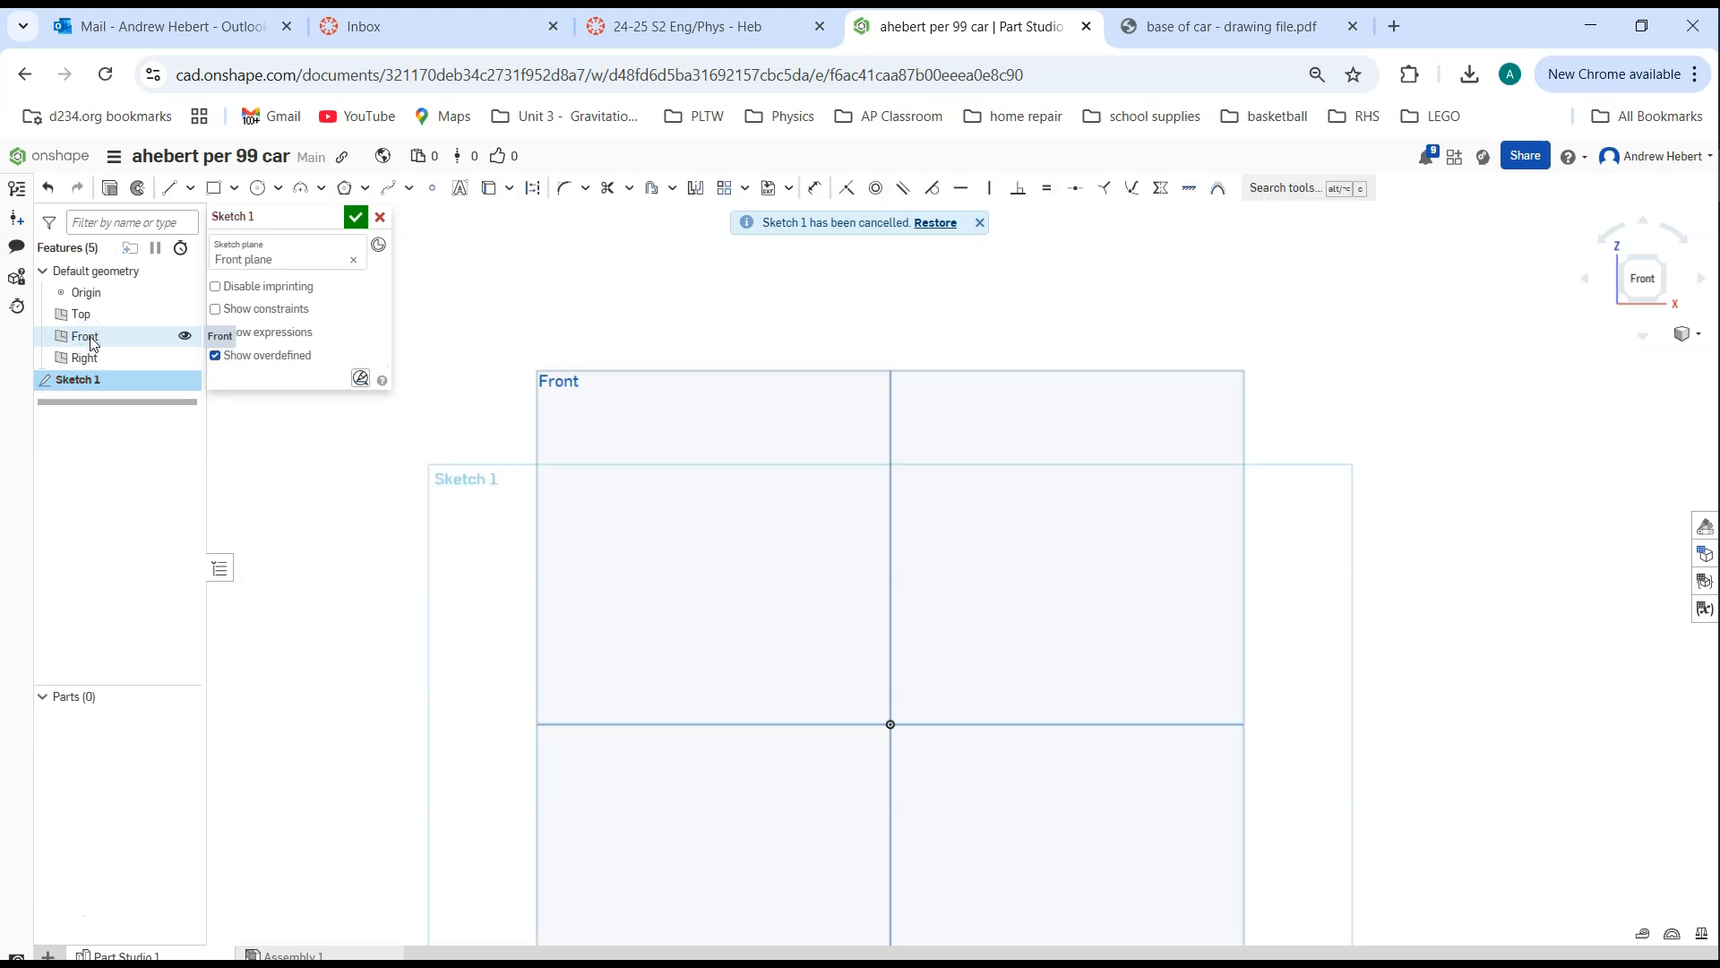
left_click(351, 221)
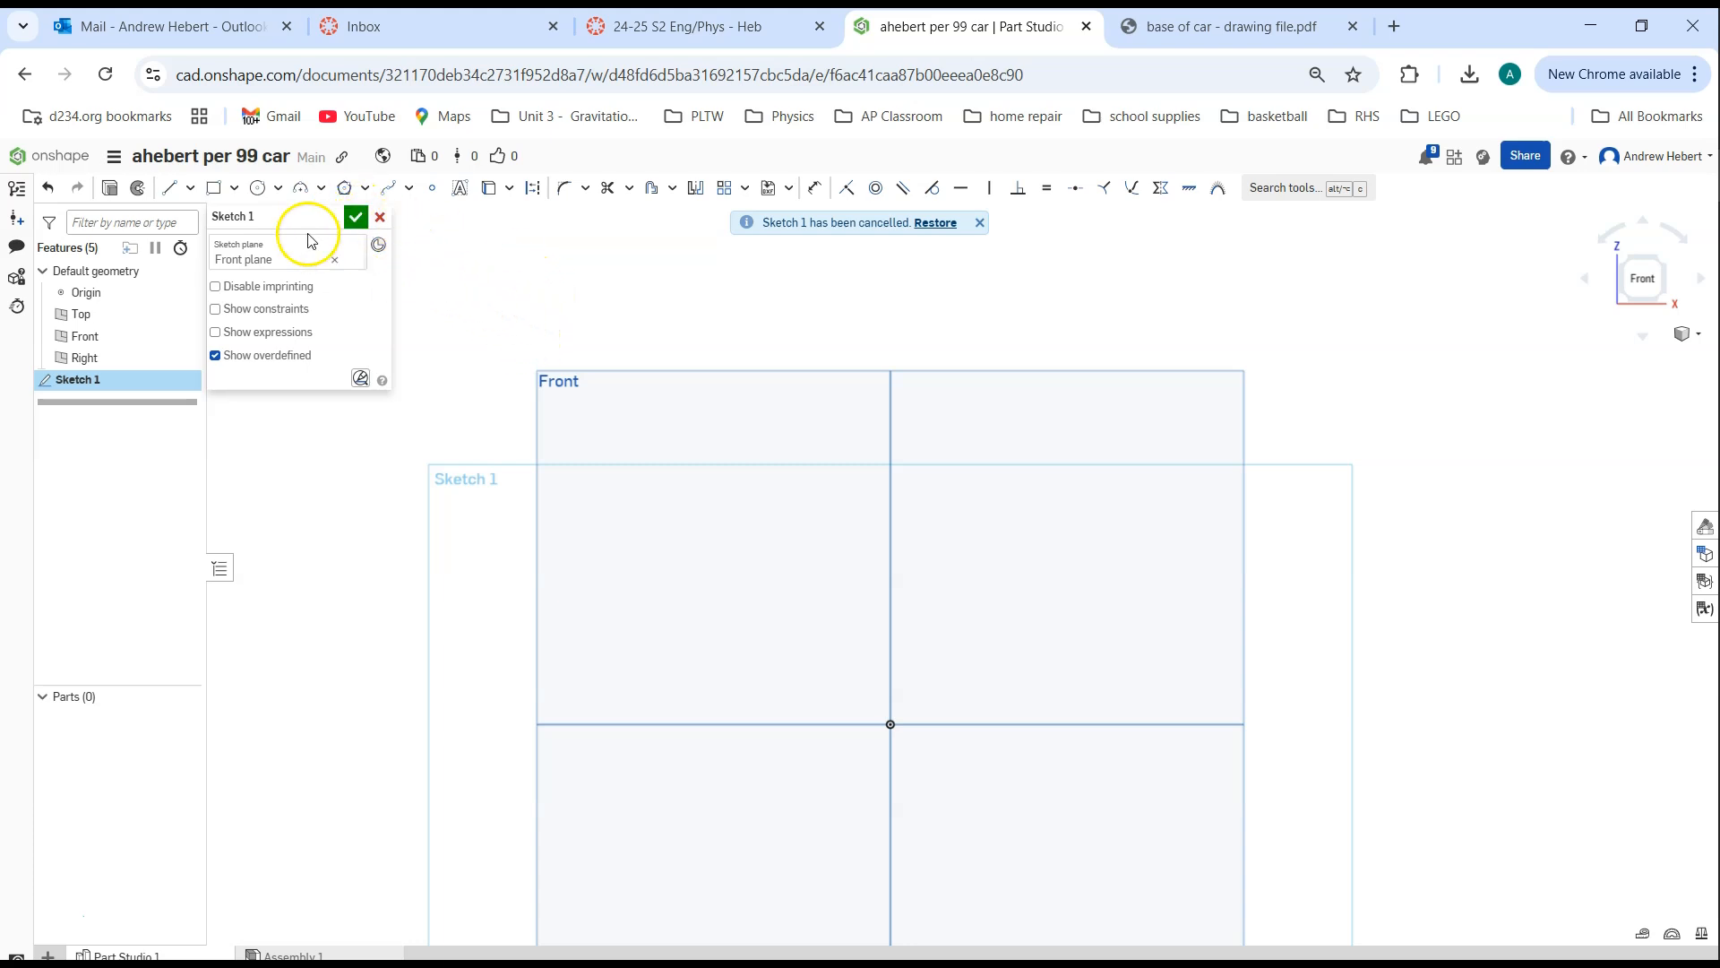
left_click(212, 190)
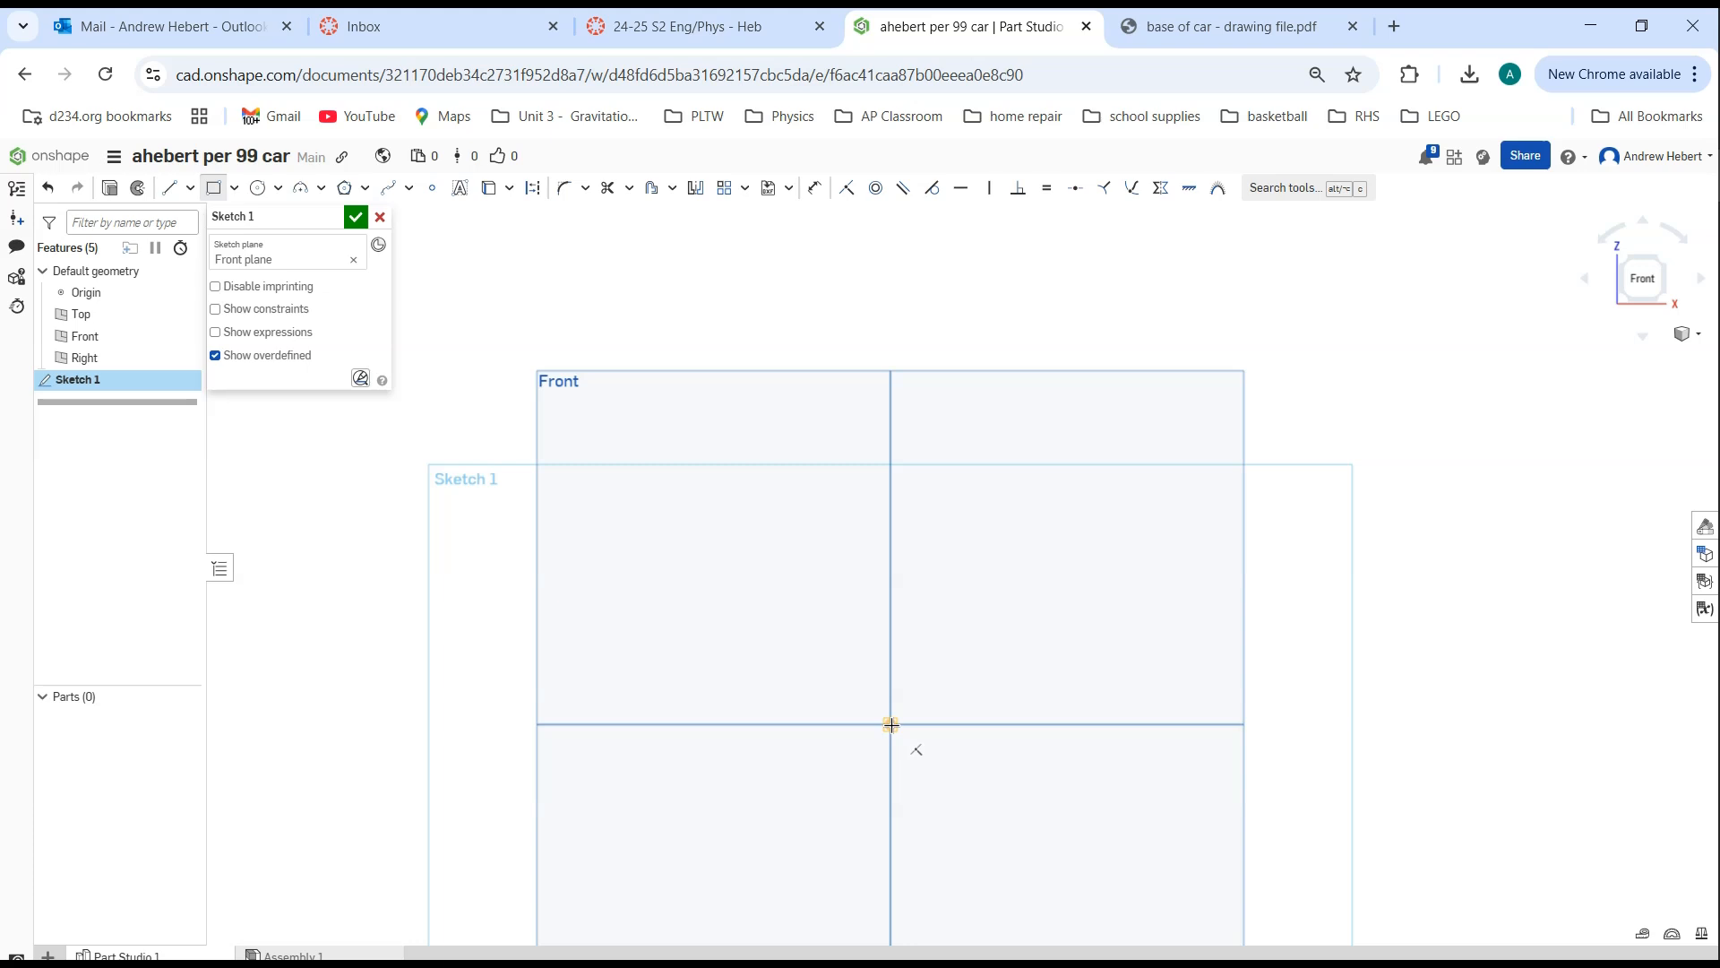
left_click_drag(891, 723, 1103, 446)
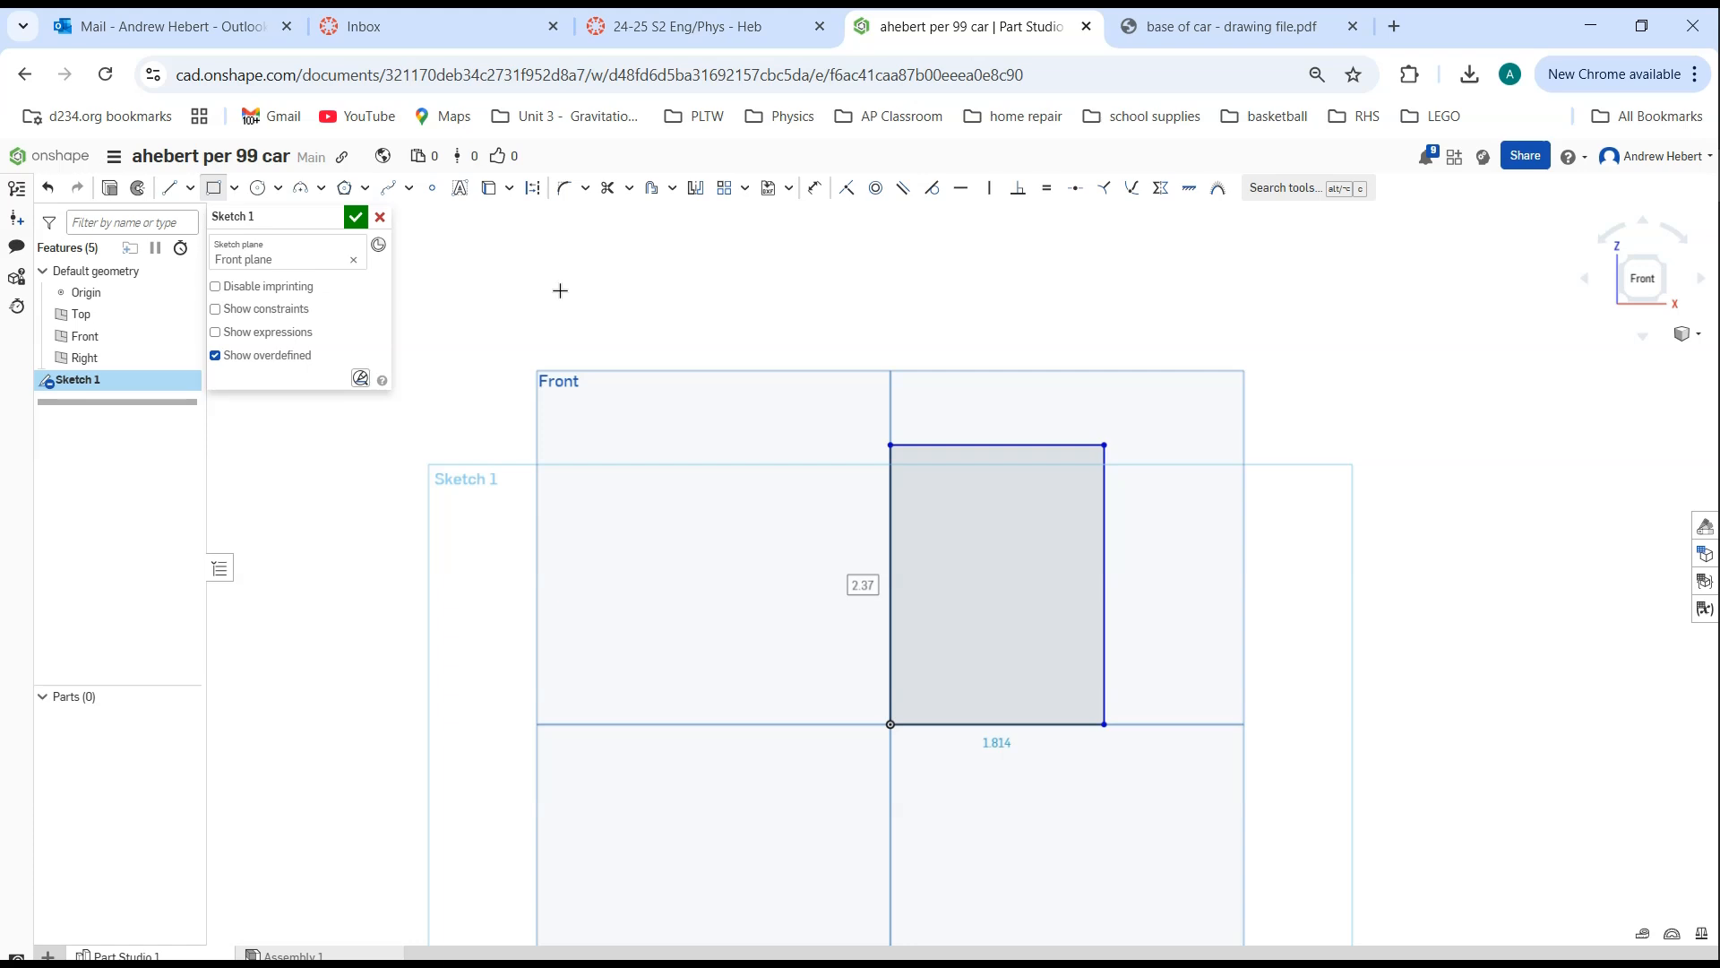
Sketch a second, separate rectangle about 0.86 in wide and 1.07 in high beside the first, and undo it
left_click(213, 187)
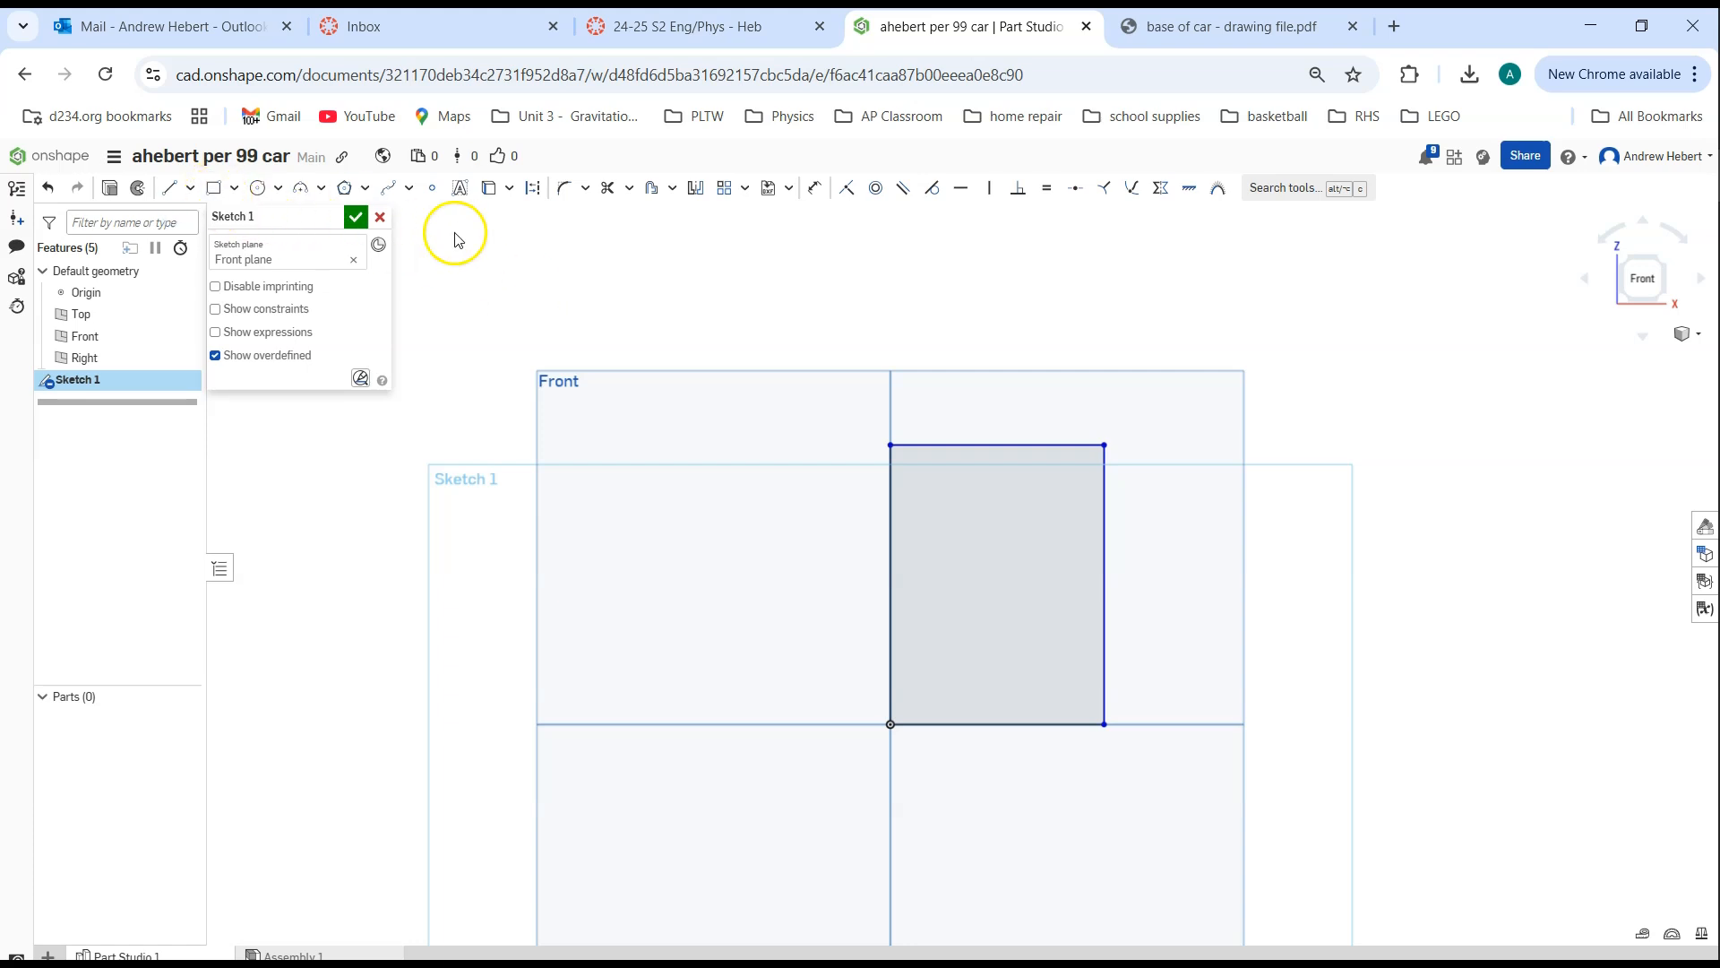
mouse_move(644, 284)
left_mouse_down()
mouse_move(845, 343)
mouse_move(834, 304)
left_mouse_up()
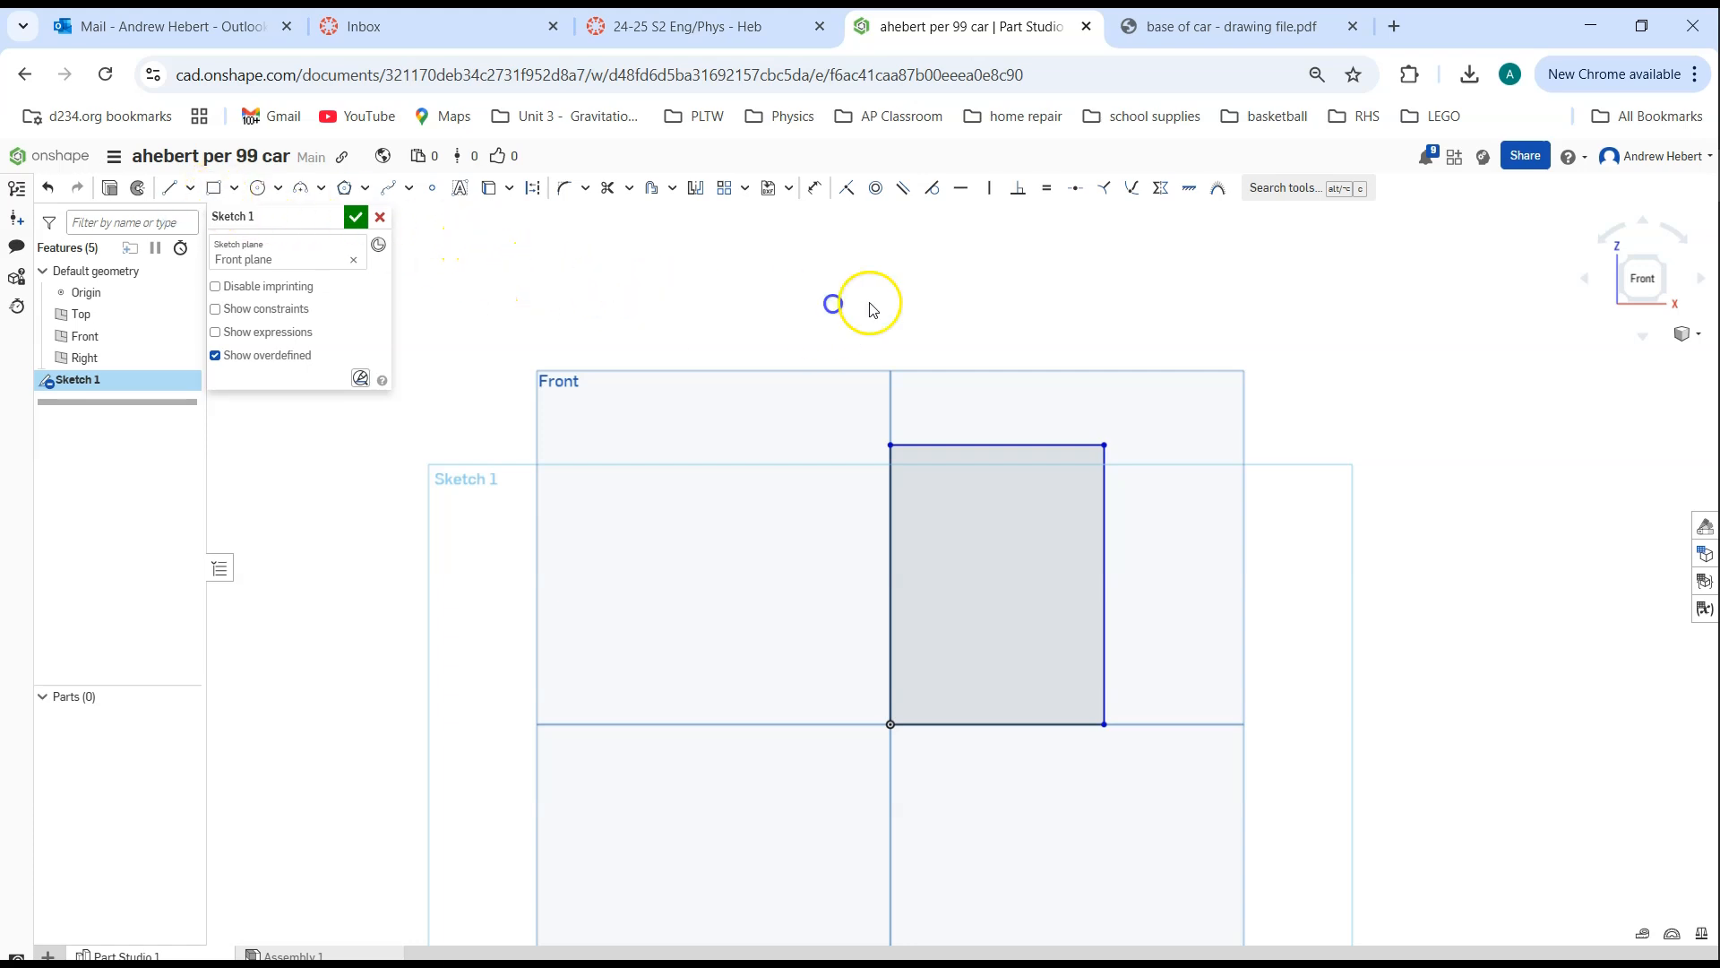
left_click(213, 188)
left_click(620, 495)
left_click(721, 622)
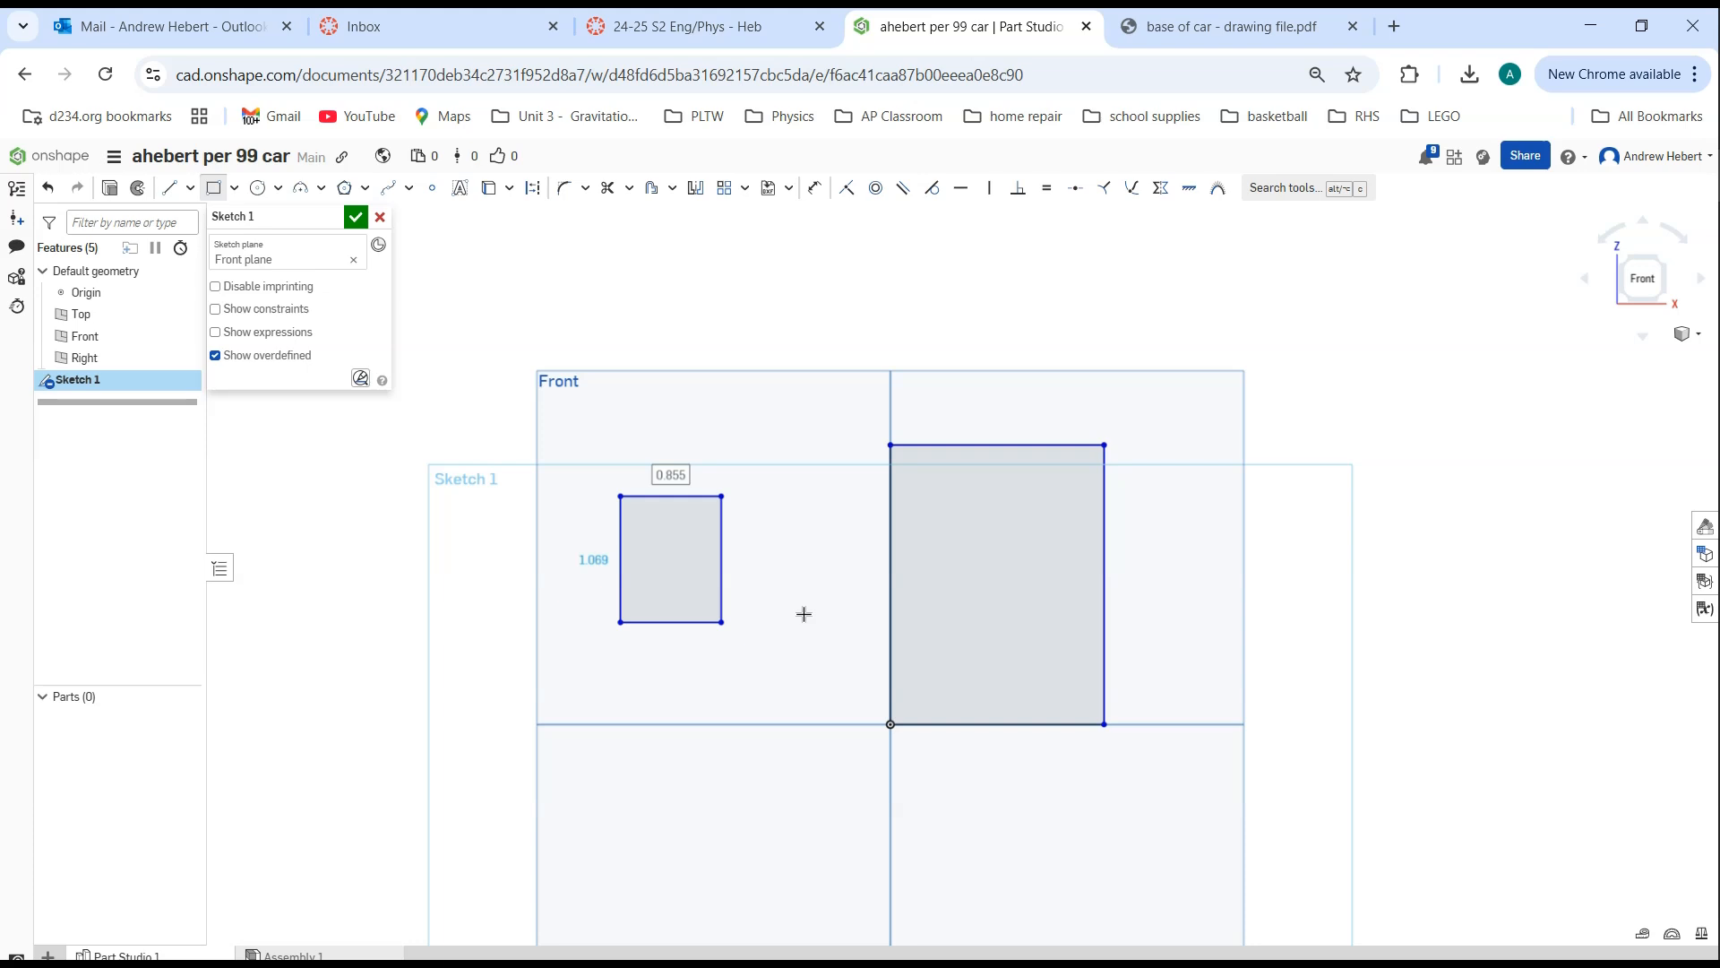
key("Escape")
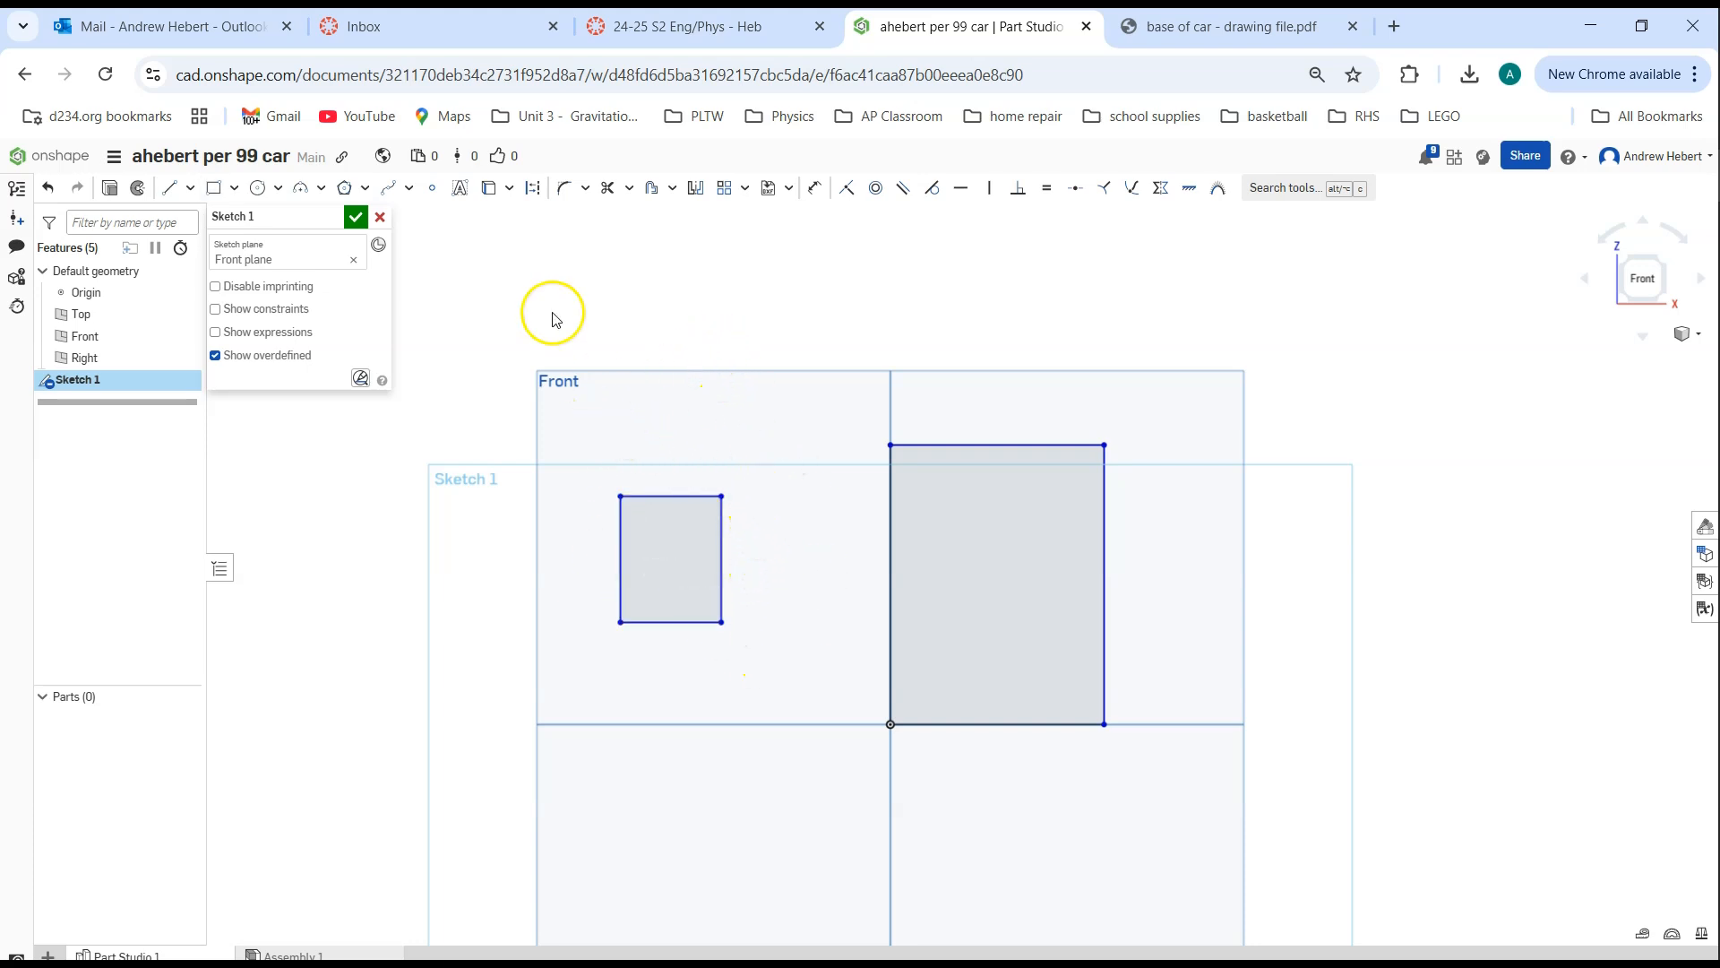
left_click(47, 190)
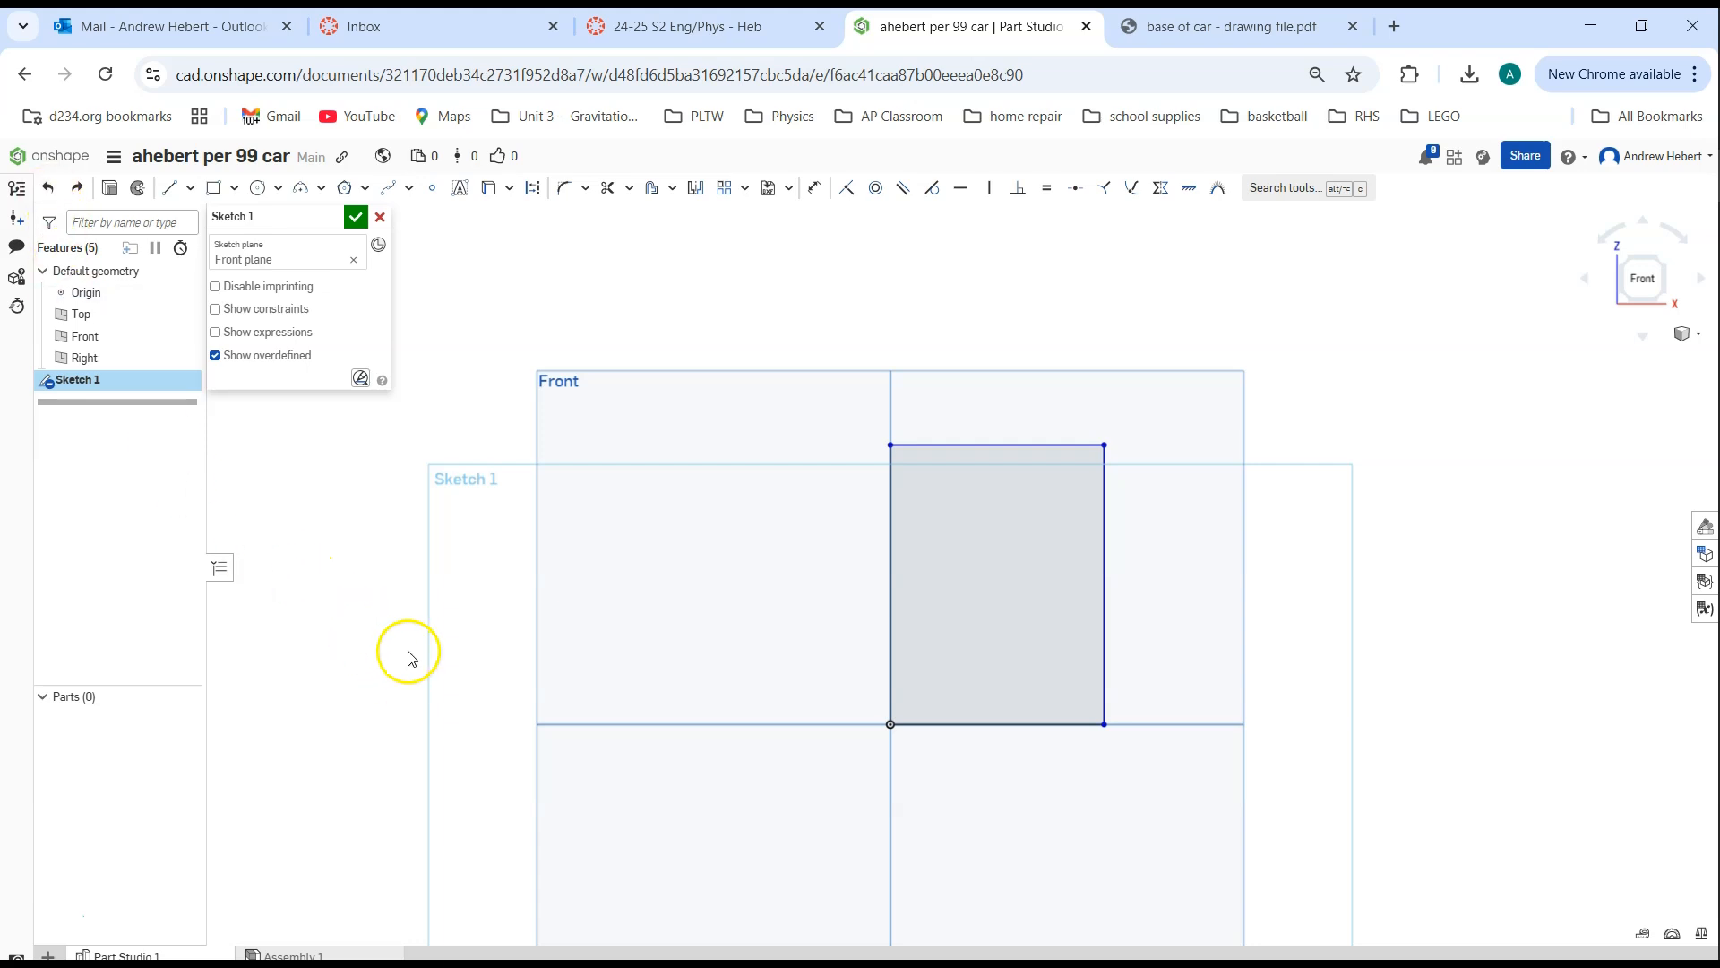
Delete the right and top edges of the rectangle and undo both deletions
right_click(1103, 533)
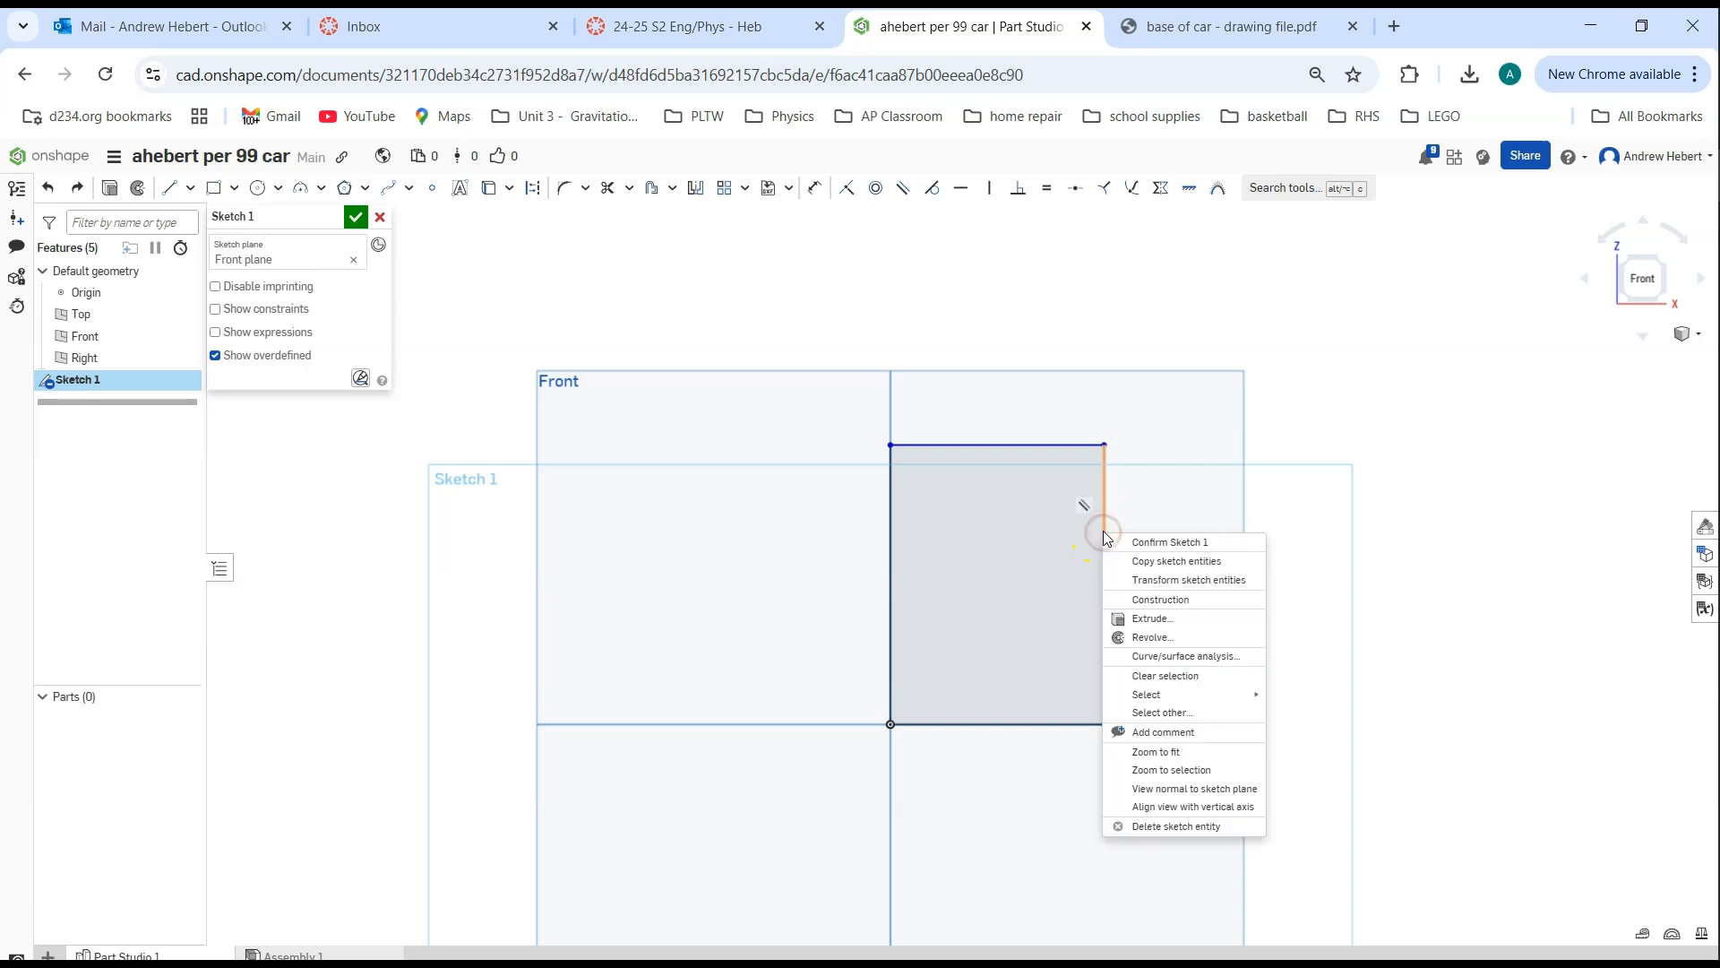
left_click(1184, 826)
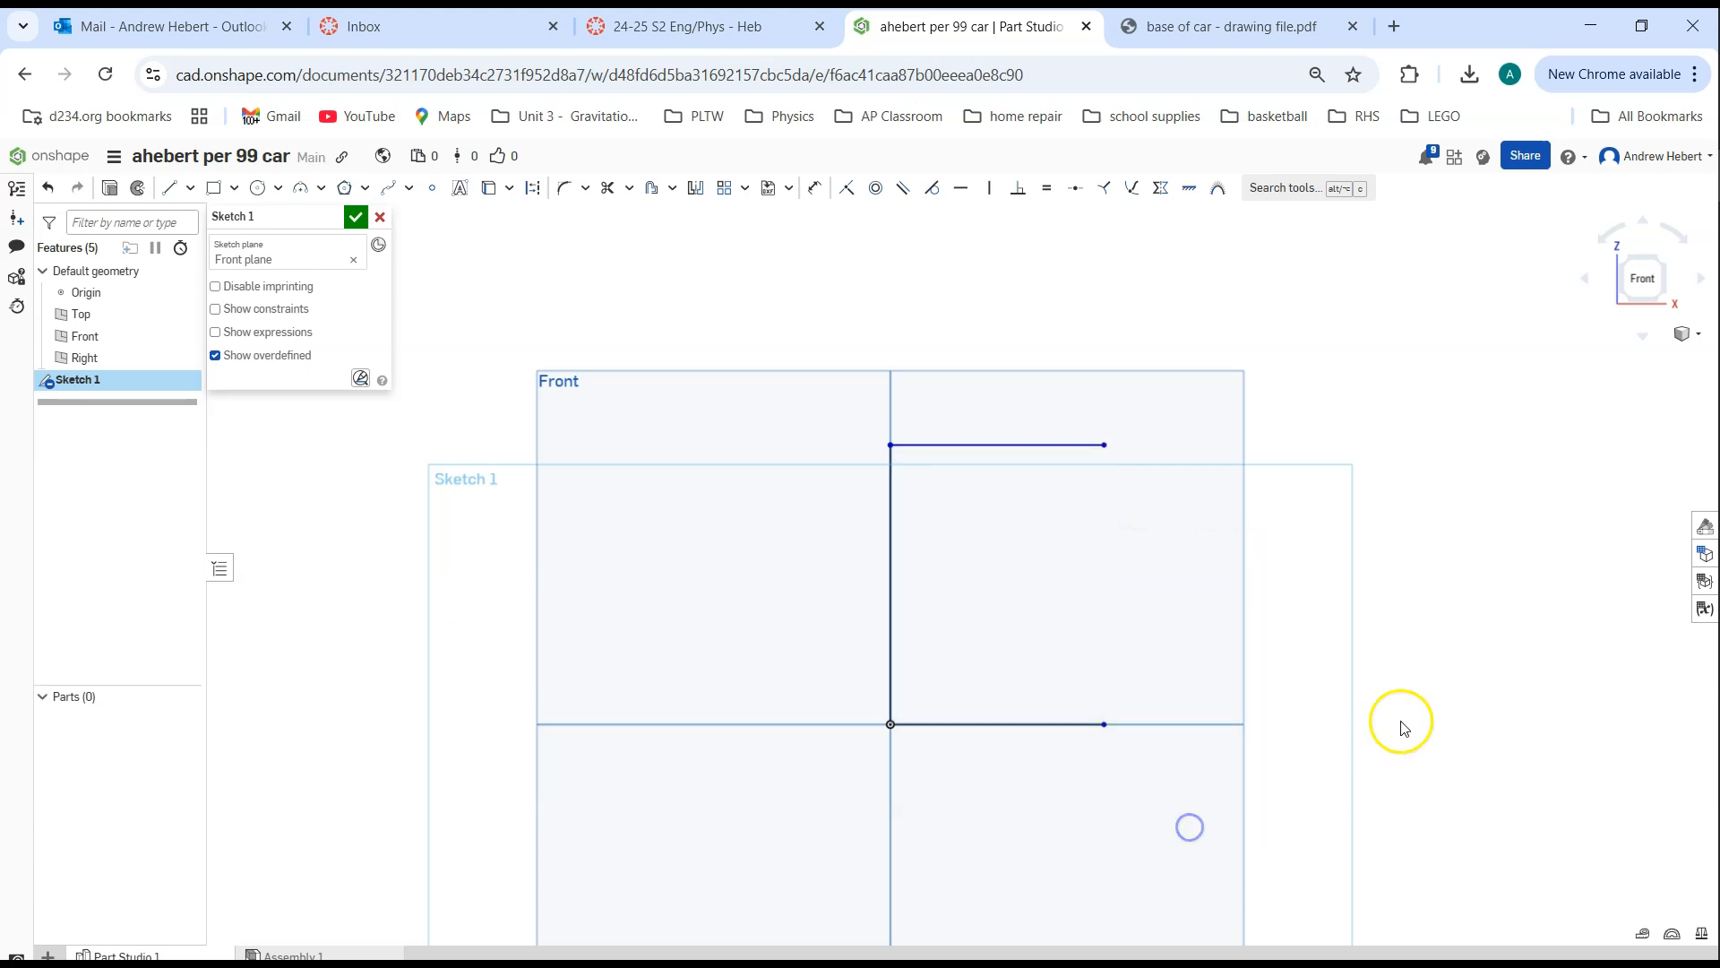
right_click(1047, 445)
left_click(1124, 741)
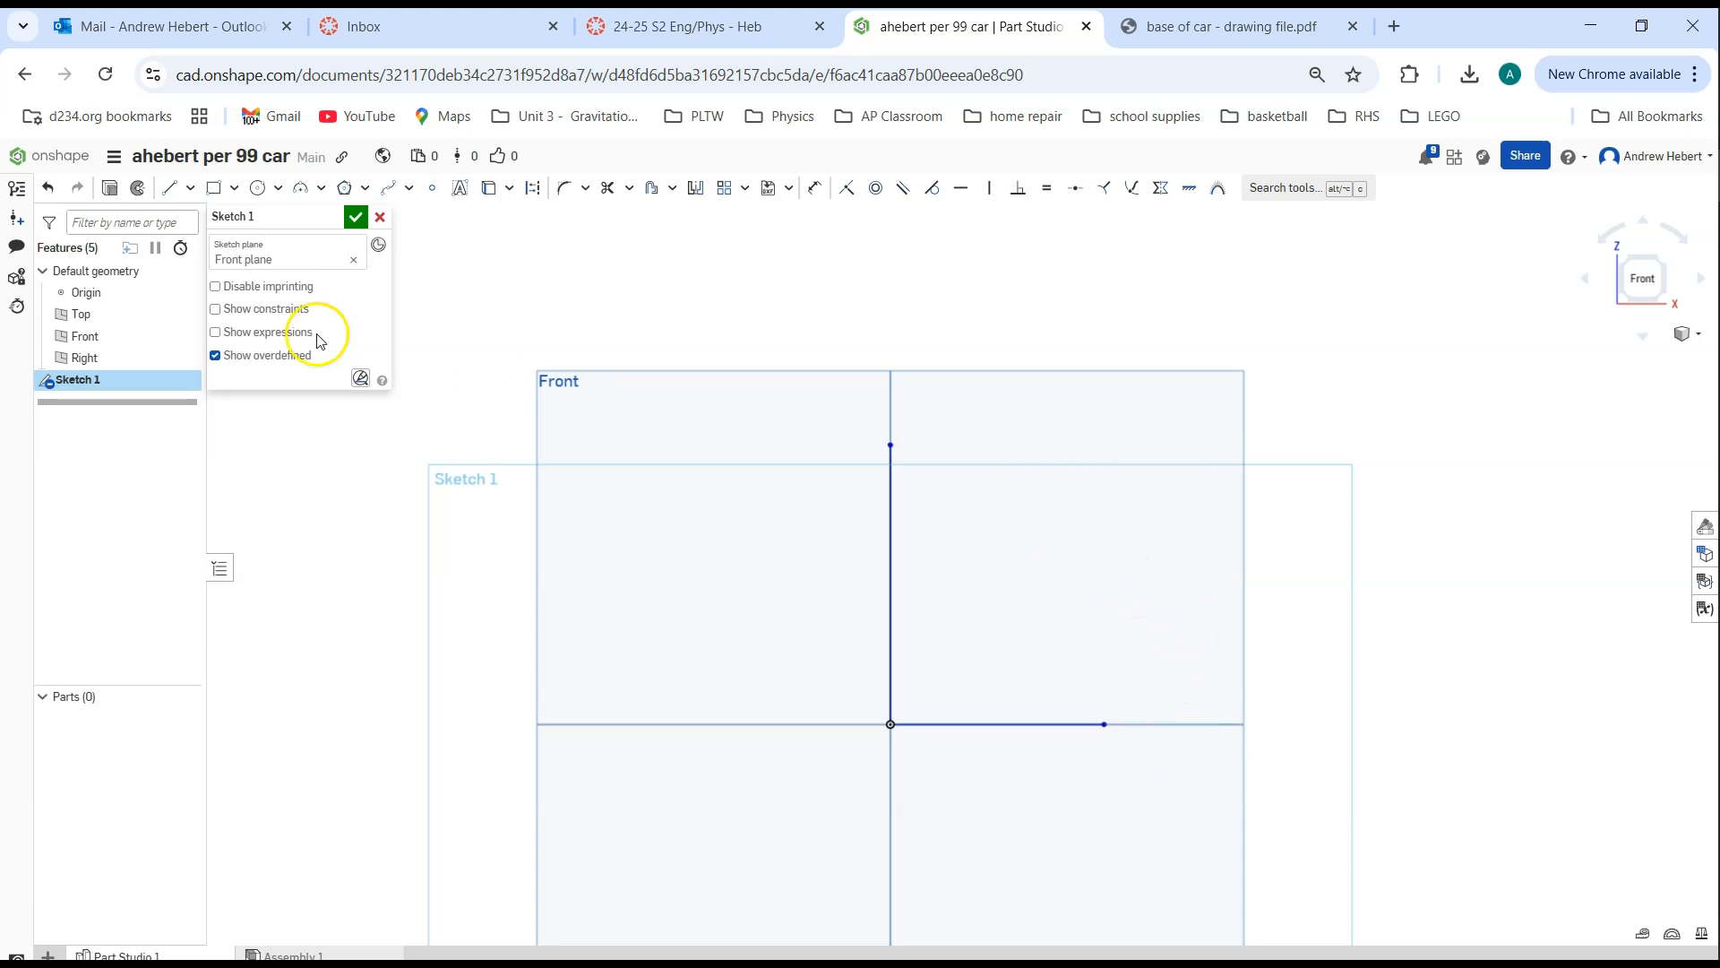
left_click(49, 190)
left_click(49, 190)
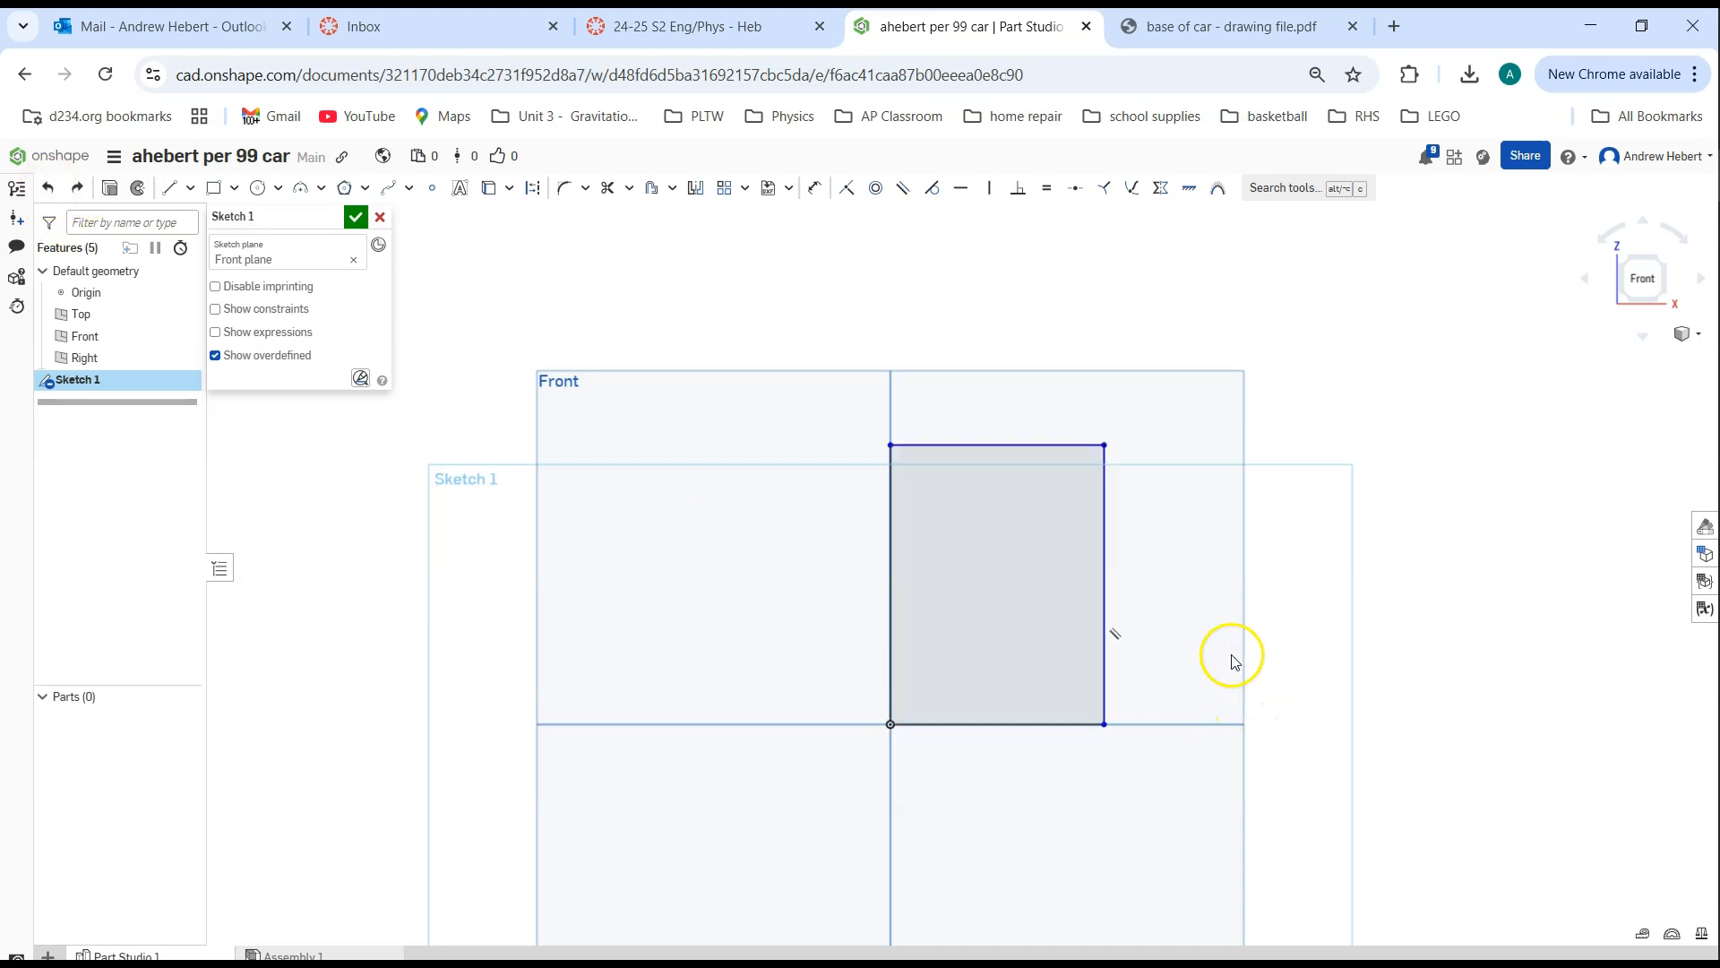
Dimension the rectangle's width between its two upper corners, above the top edge, as 2.75 in
middle_click_drag(1228, 656, 1153, 613)
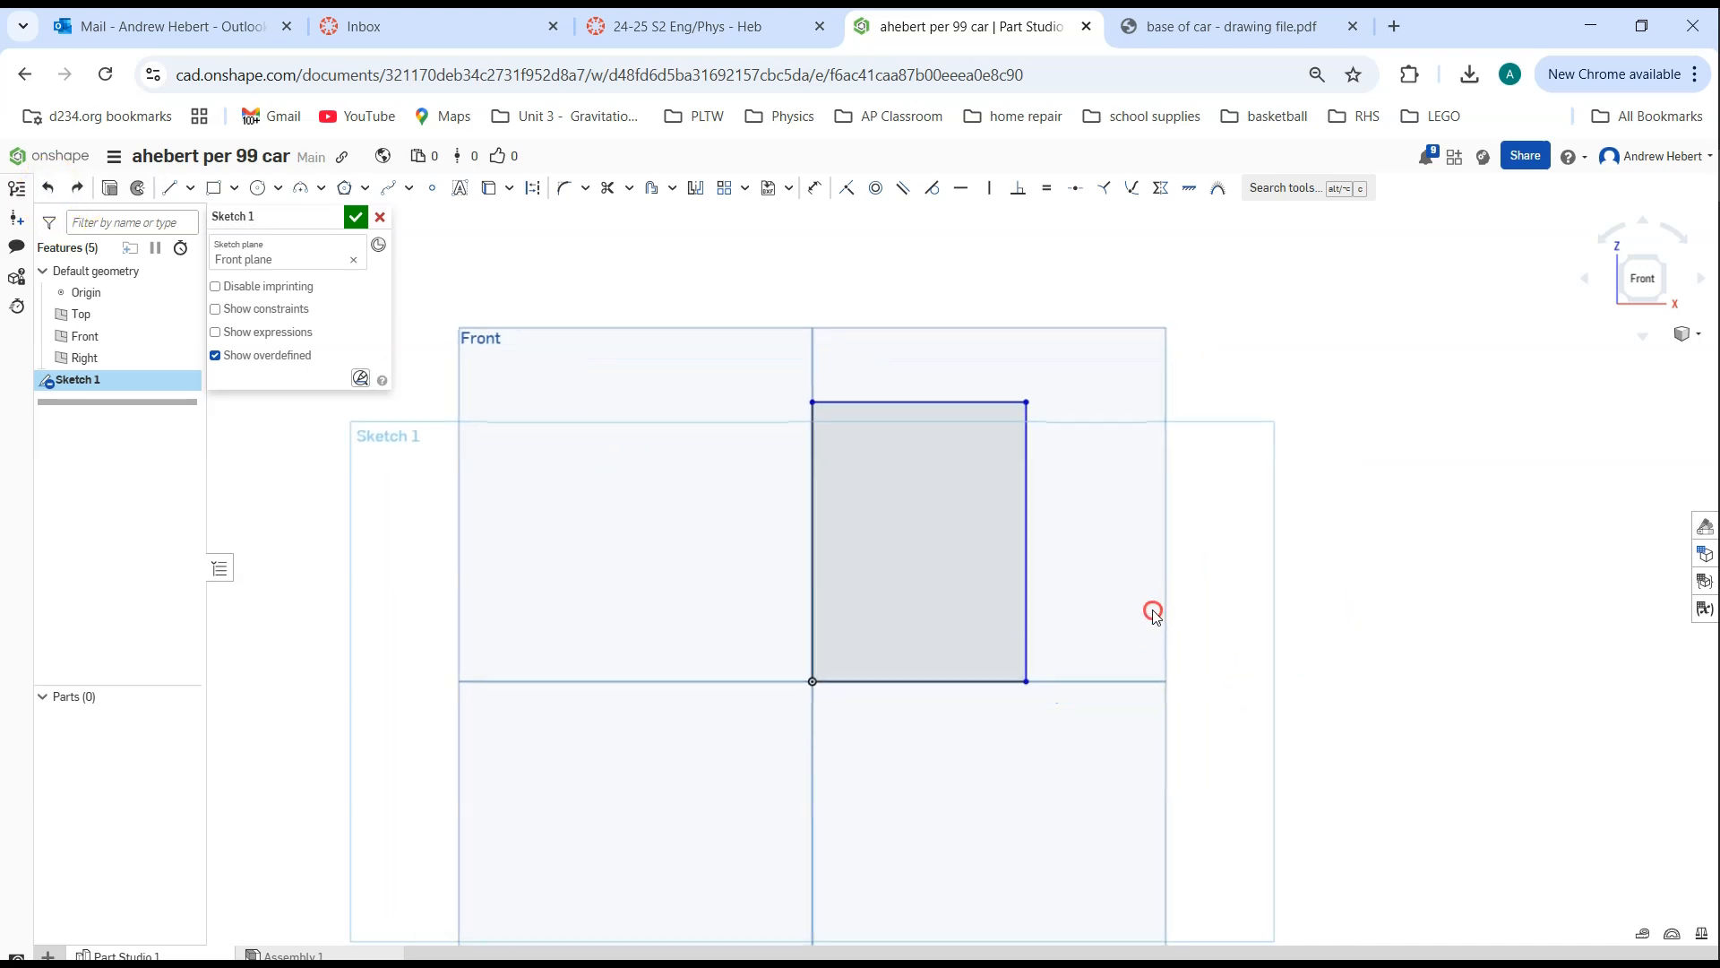
left_click(1138, 512)
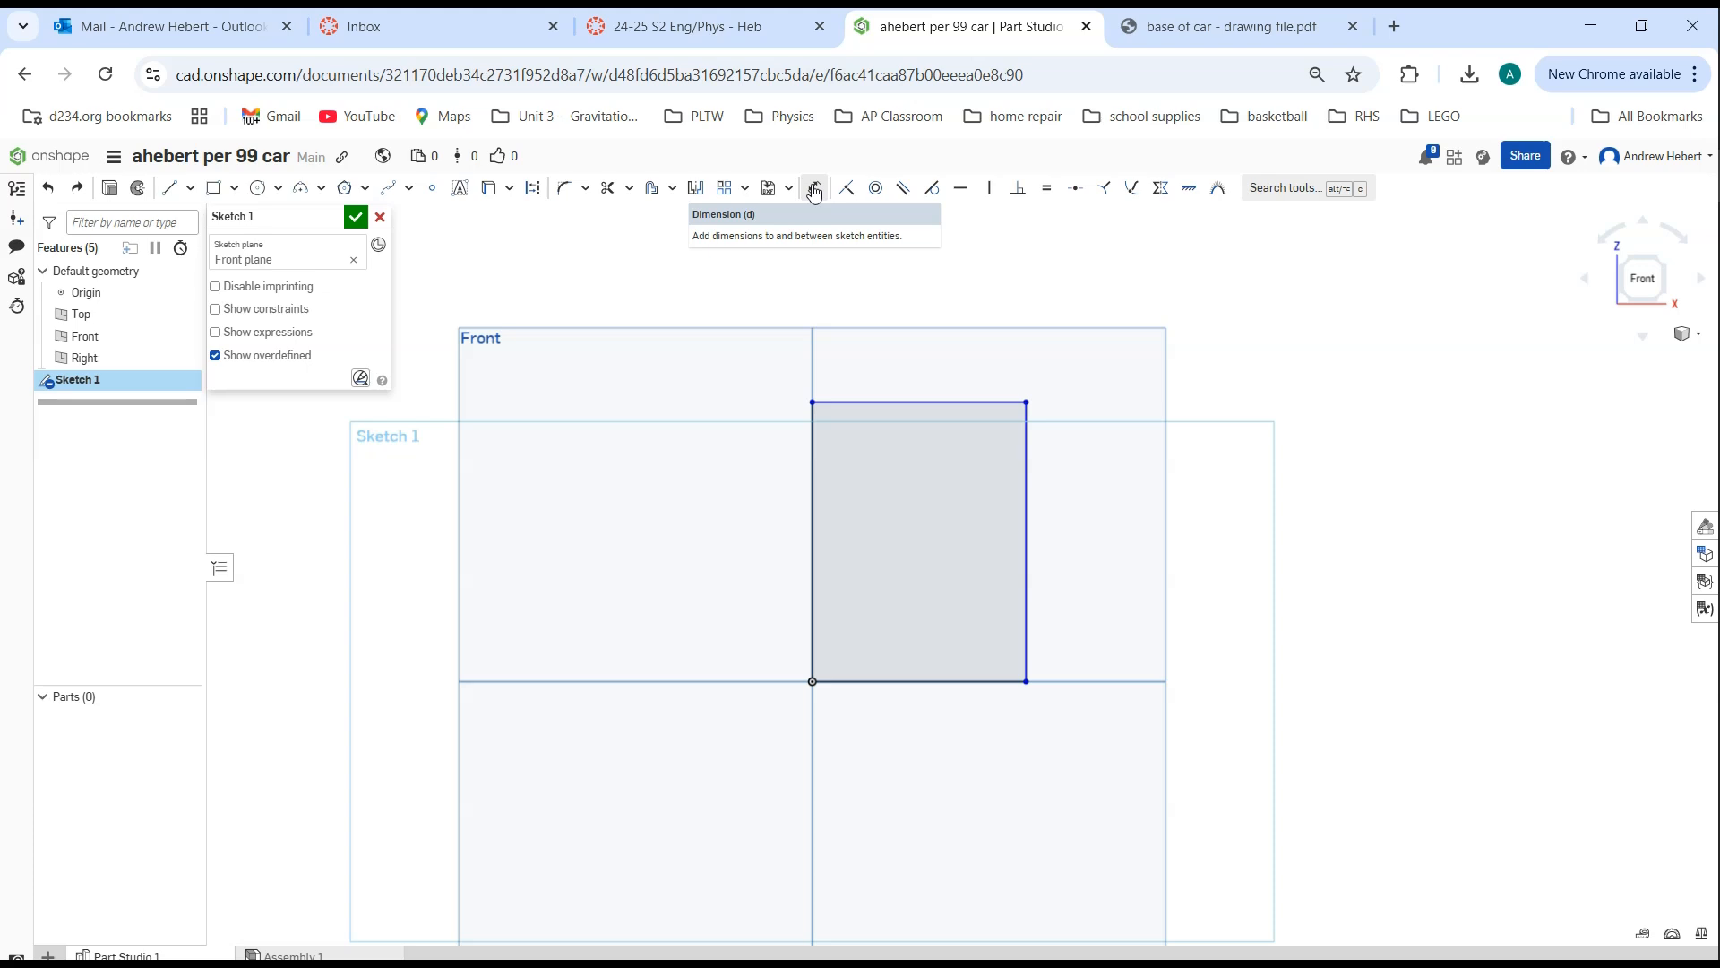
left_click(814, 190)
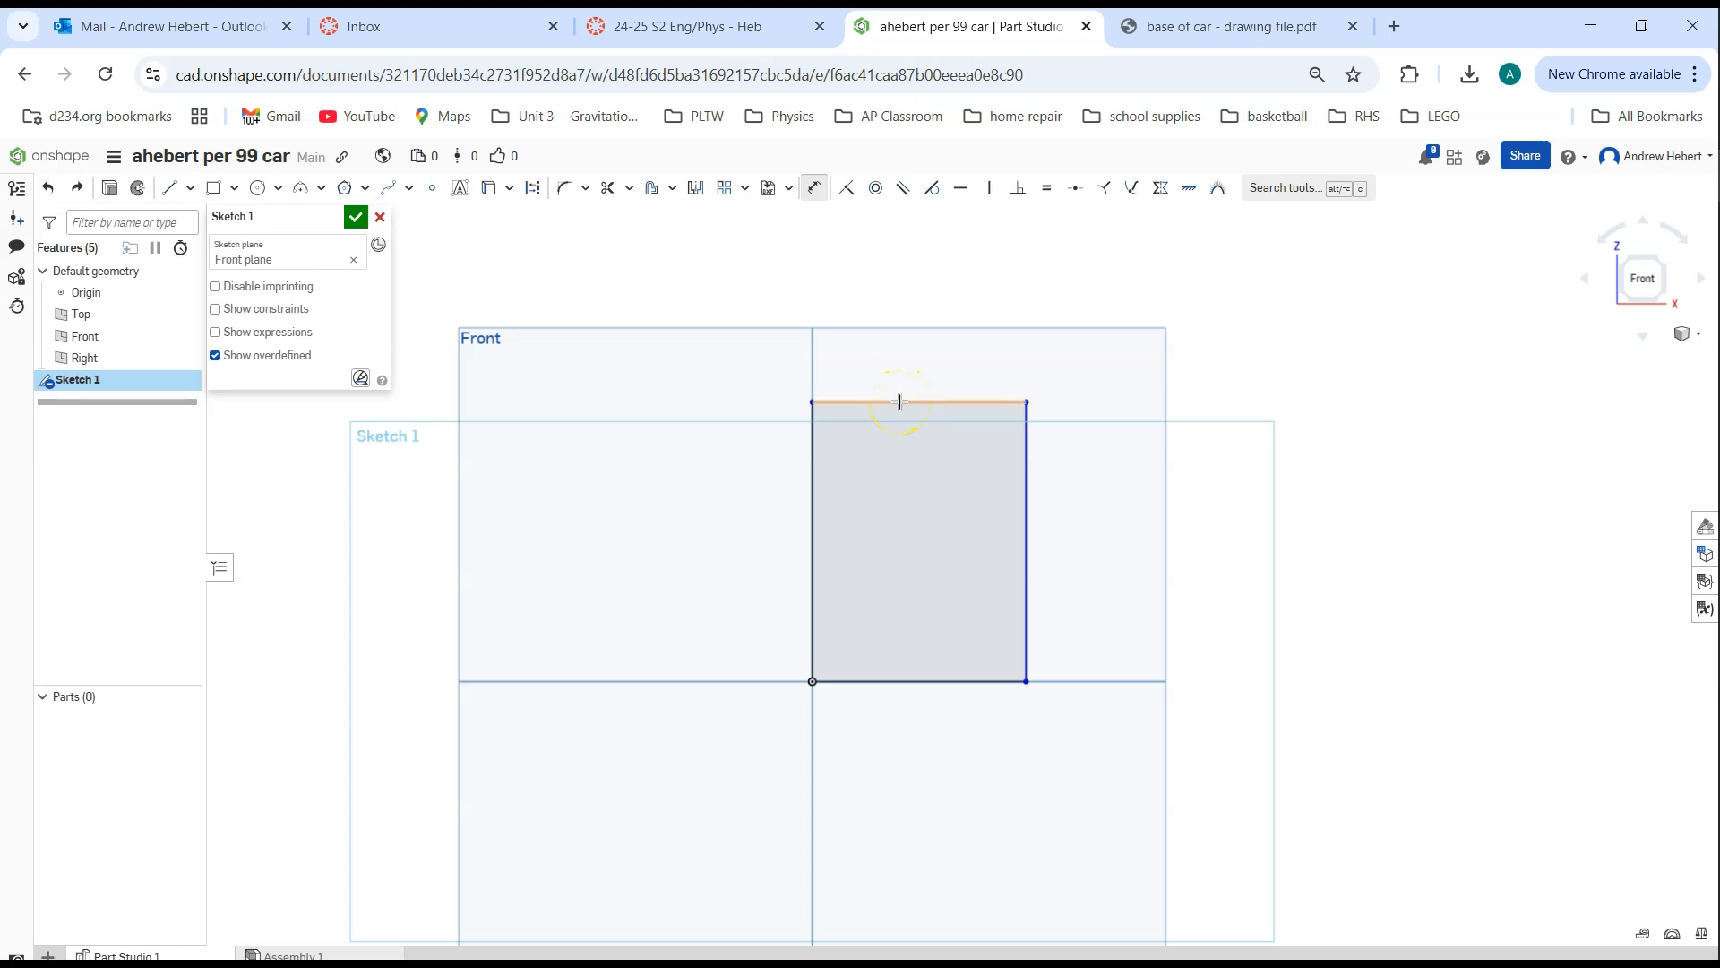
left_click(812, 402)
left_click(1020, 401)
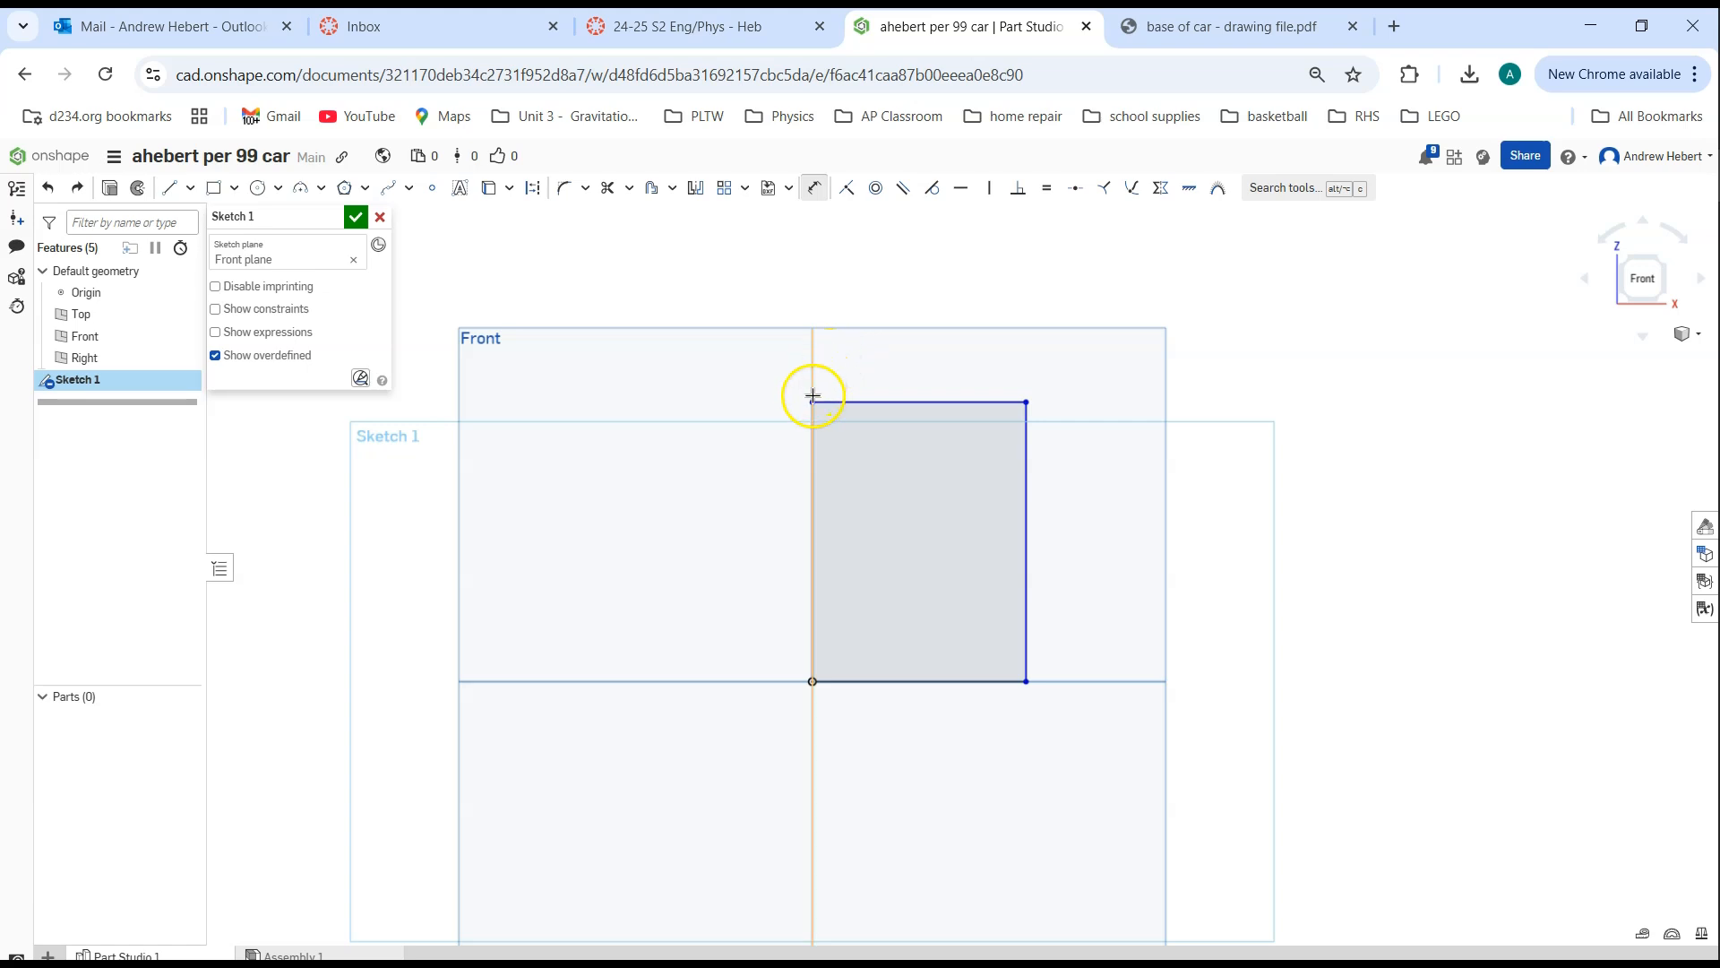
left_click(1027, 401)
left_click(948, 331)
left_click_drag(948, 331, 927, 309)
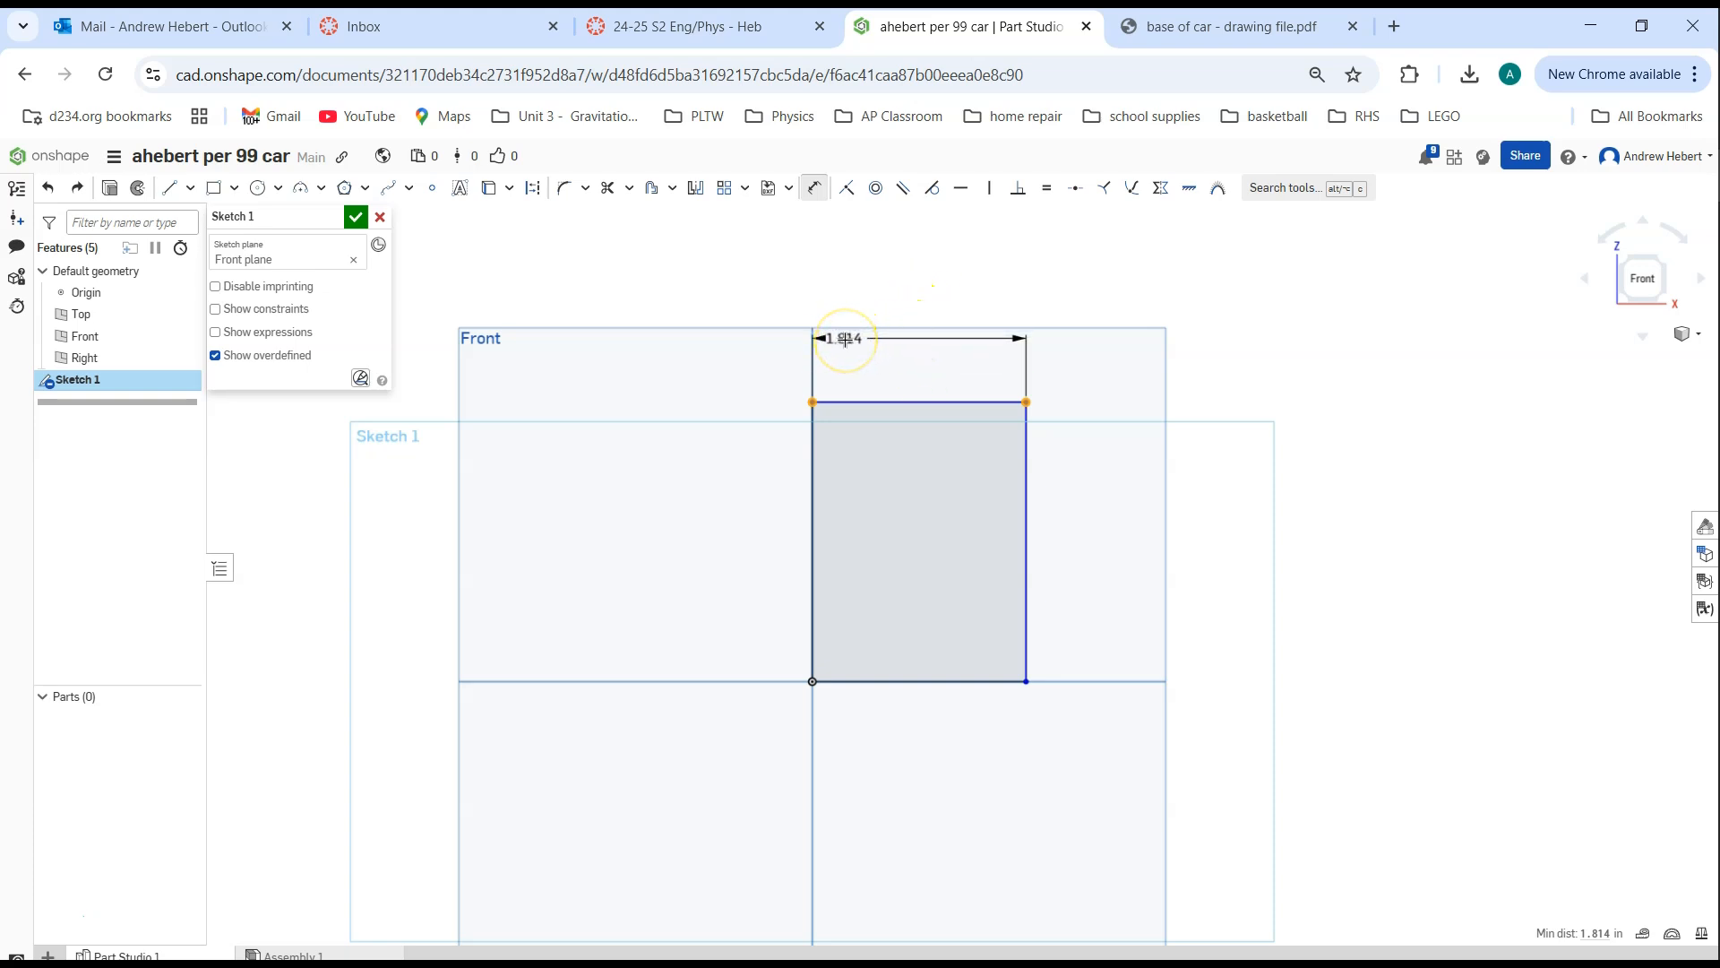
left_click_drag(844, 338, 918, 291)
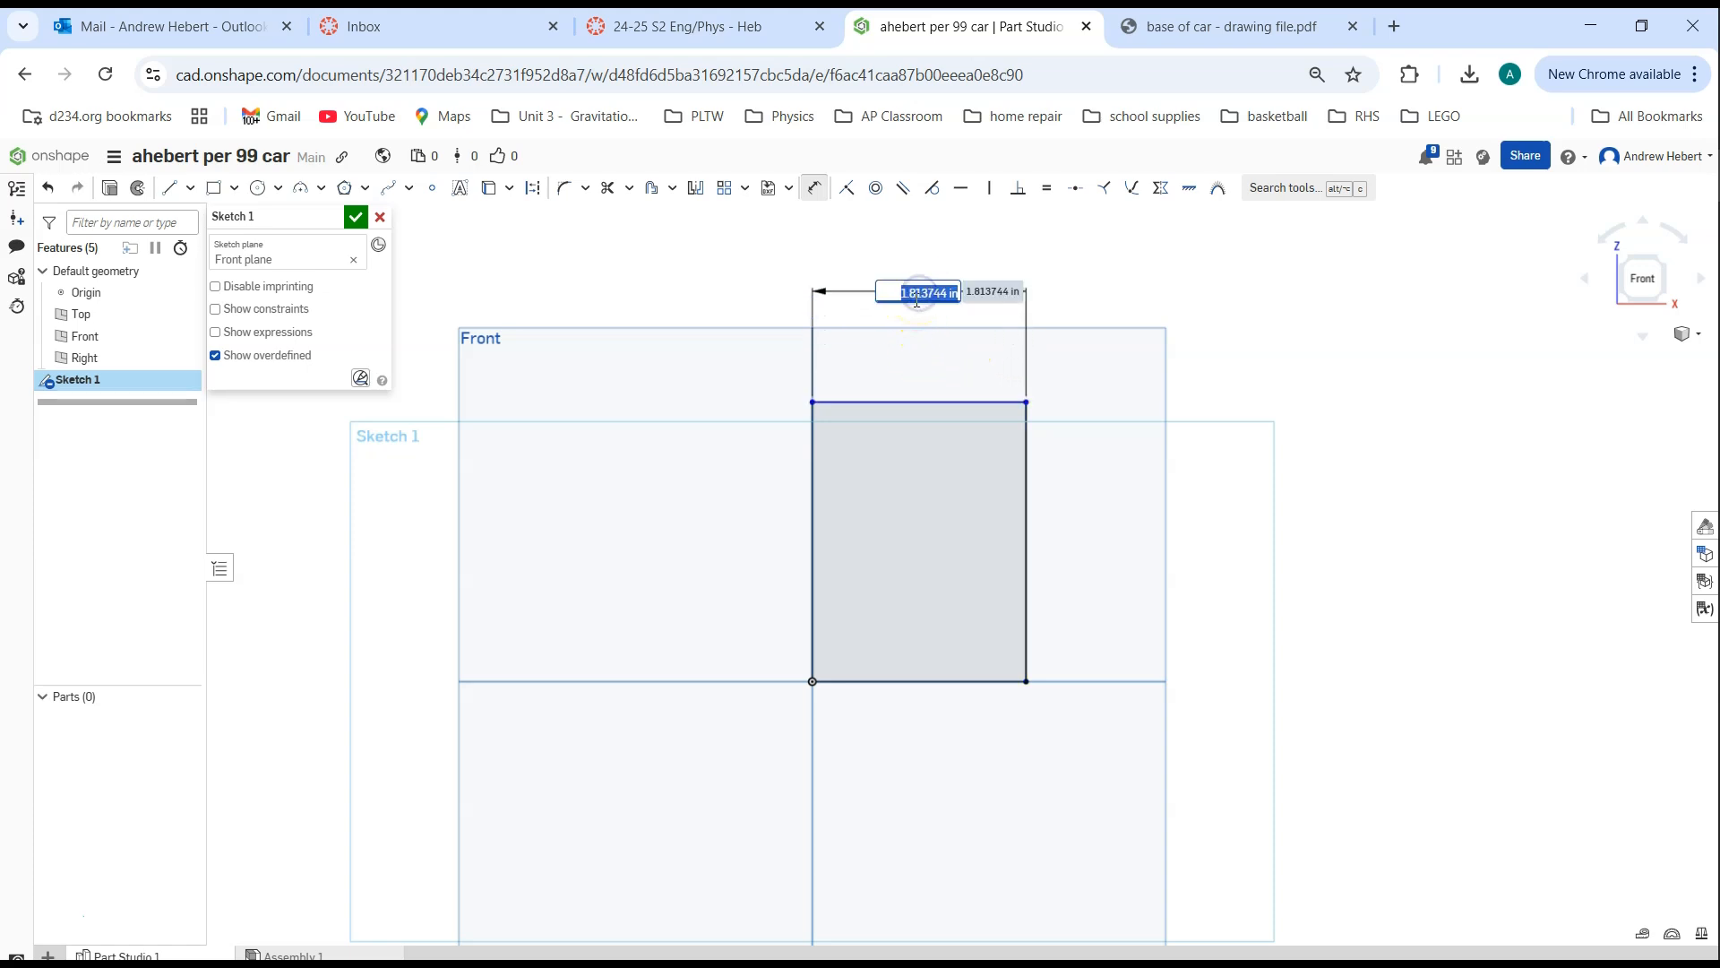
type("2.75")
key("Return")
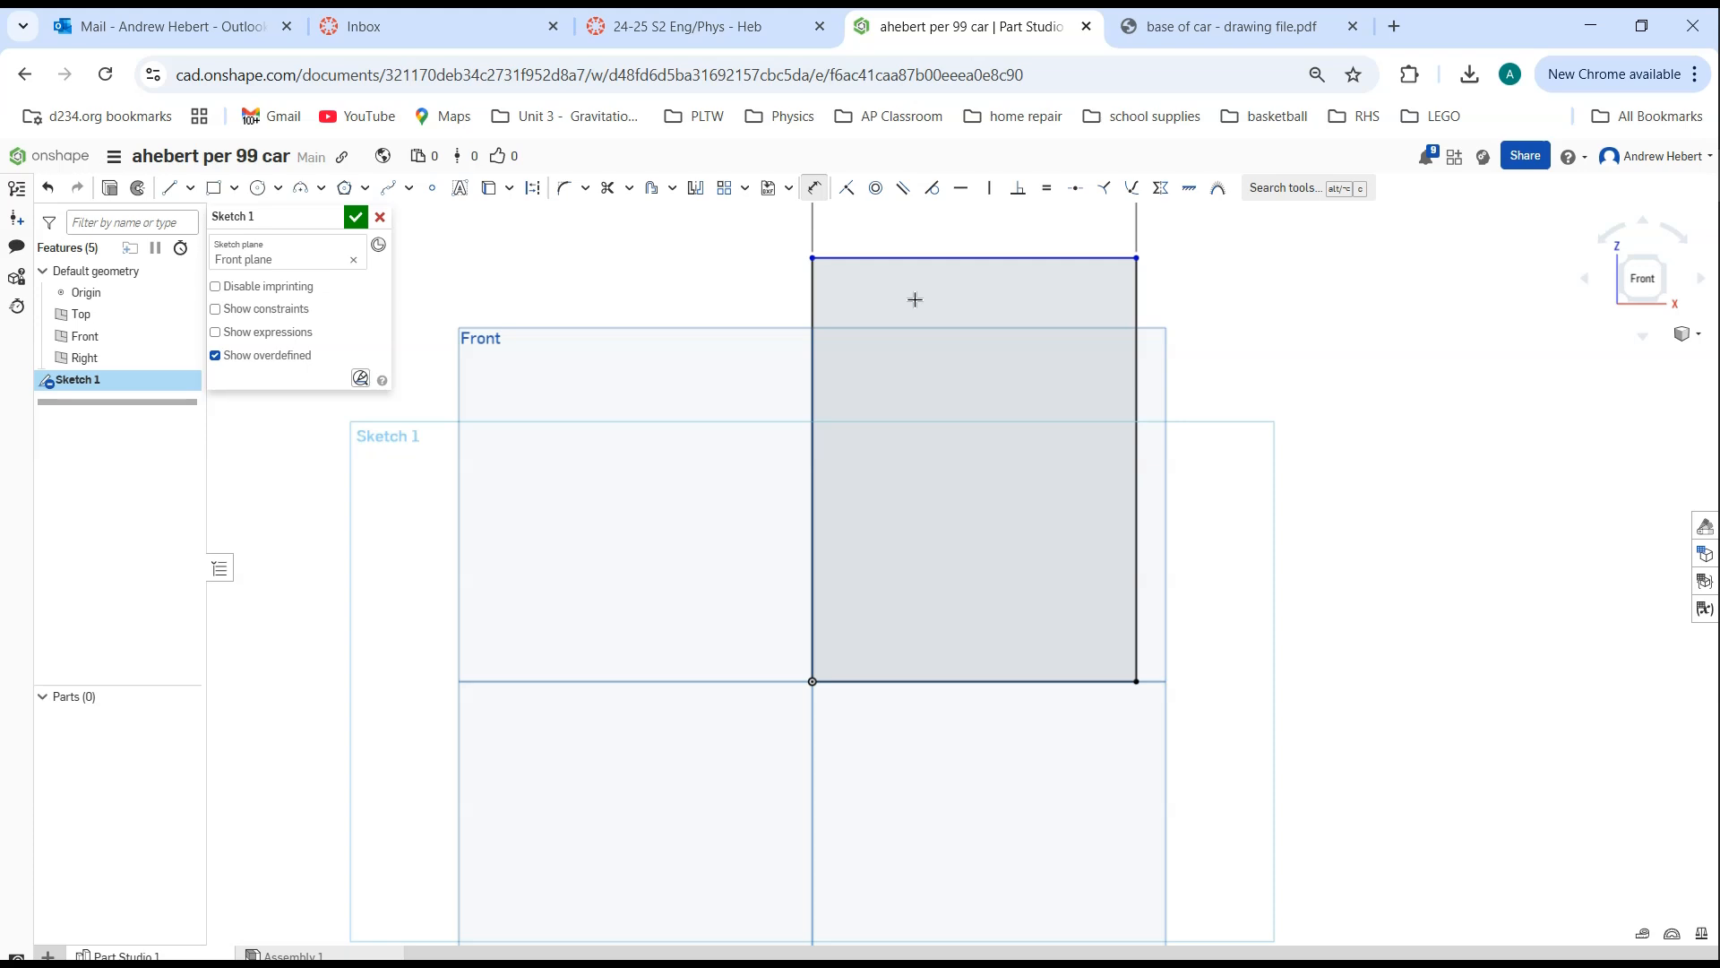
Dimension the rectangle's height between its two right-hand corners as 6.5 in
left_click(909, 330)
mouse_move(967, 317)
middle_mouse_down()
mouse_move(922, 476)
mouse_move(749, 475)
mouse_move(952, 472)
mouse_move(744, 430)
mouse_move(995, 442)
mouse_move(768, 442)
mouse_move(940, 445)
mouse_move(857, 445)
mouse_move(926, 465)
mouse_move(893, 467)
middle_mouse_up()
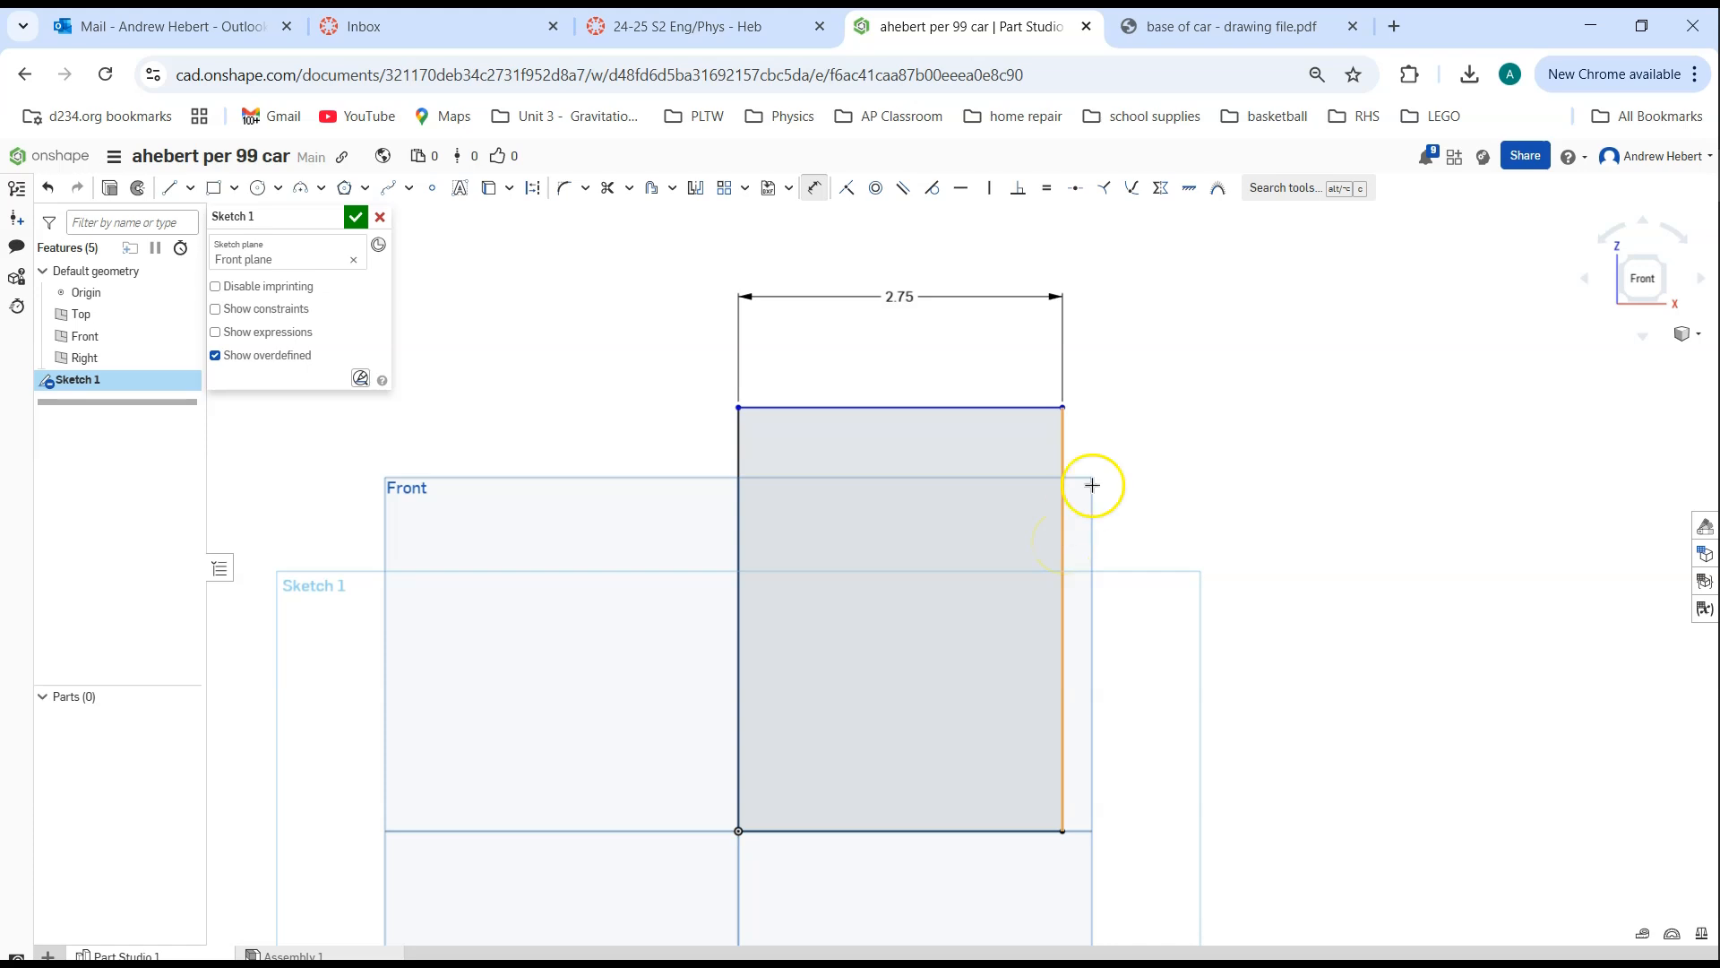
left_click(1062, 407)
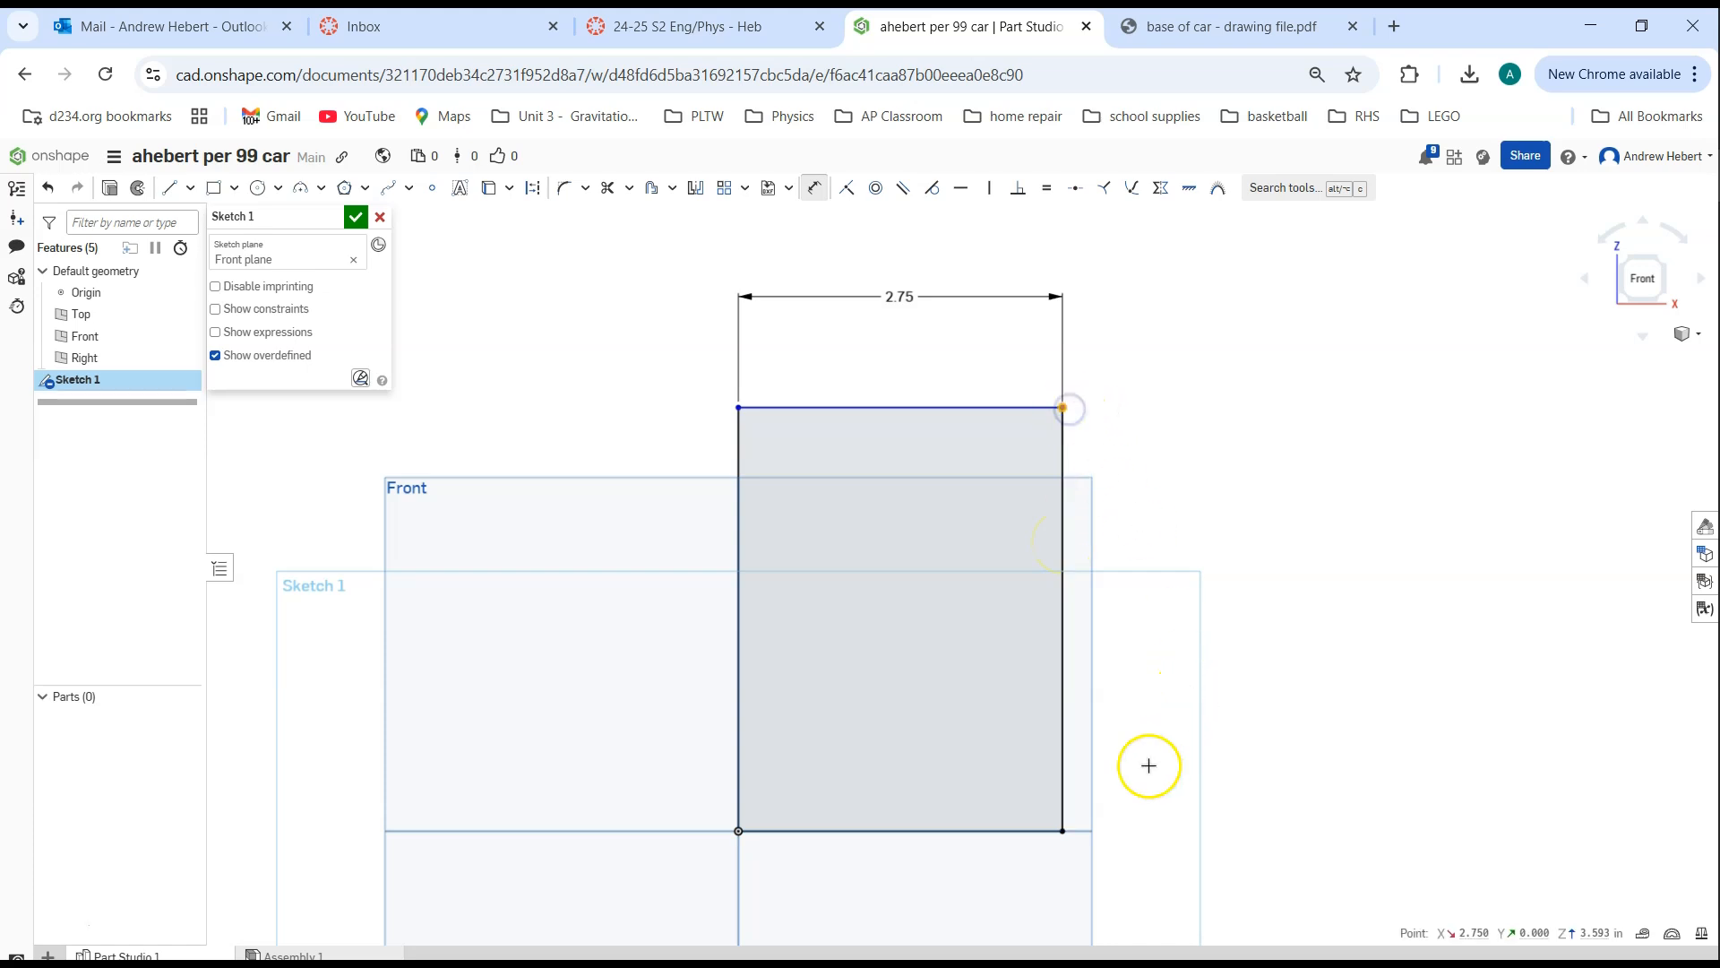
left_click(1067, 829)
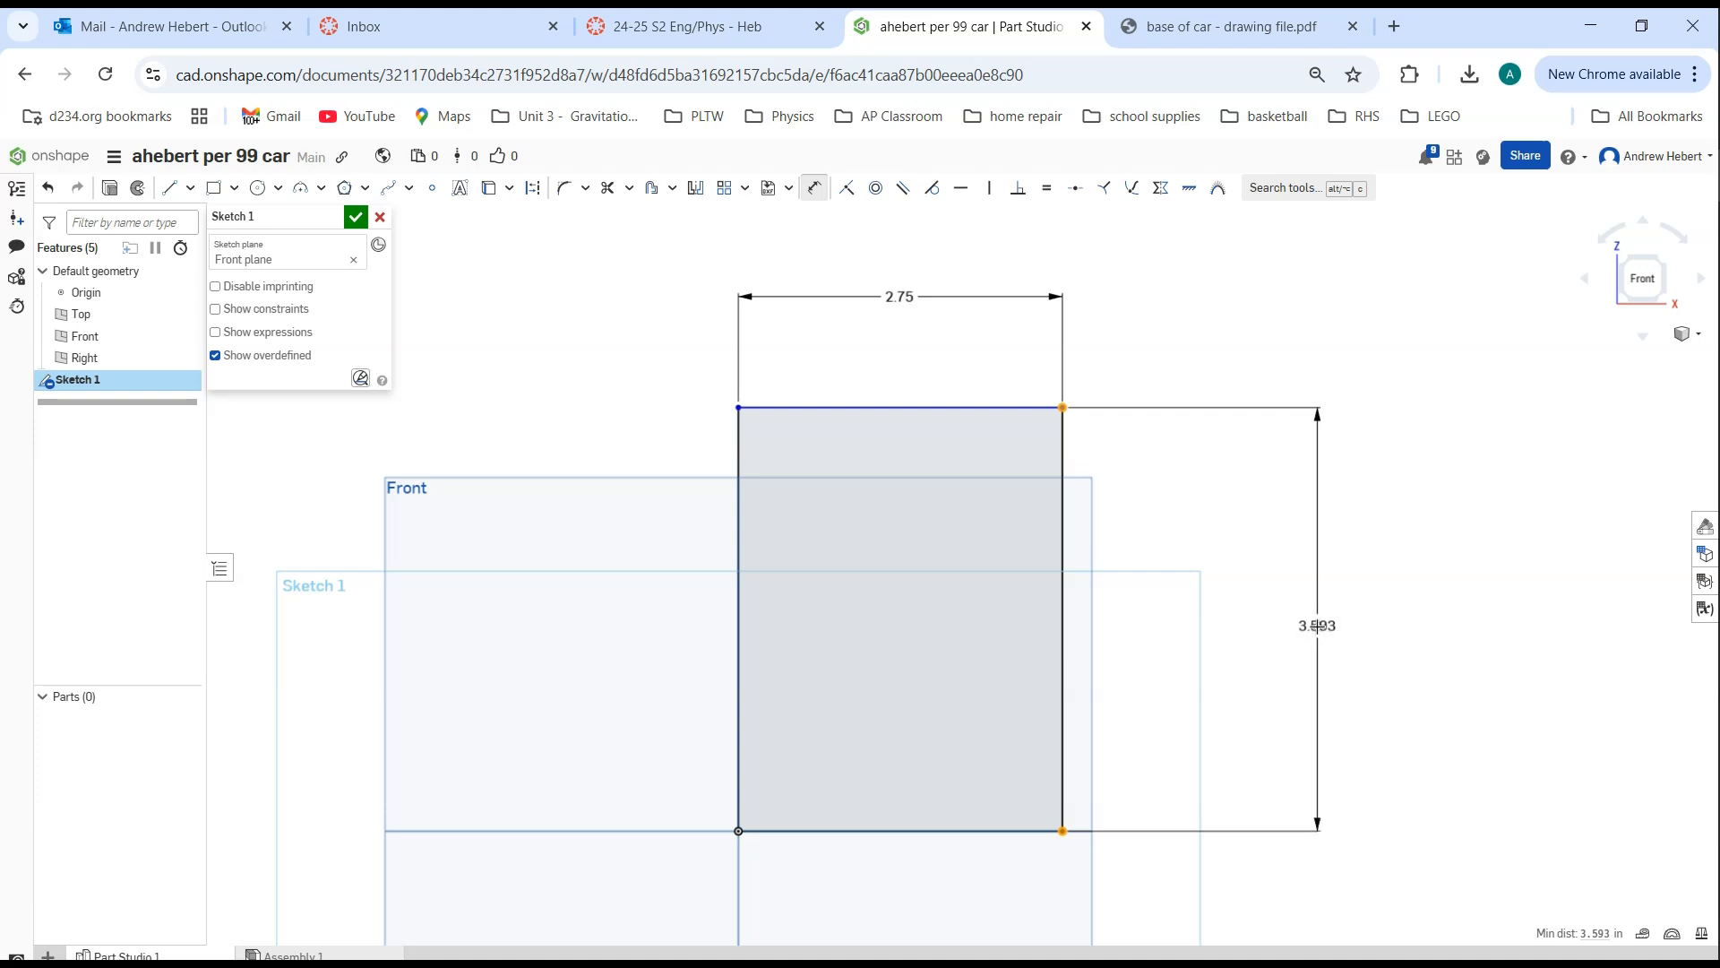
left_click(1317, 625)
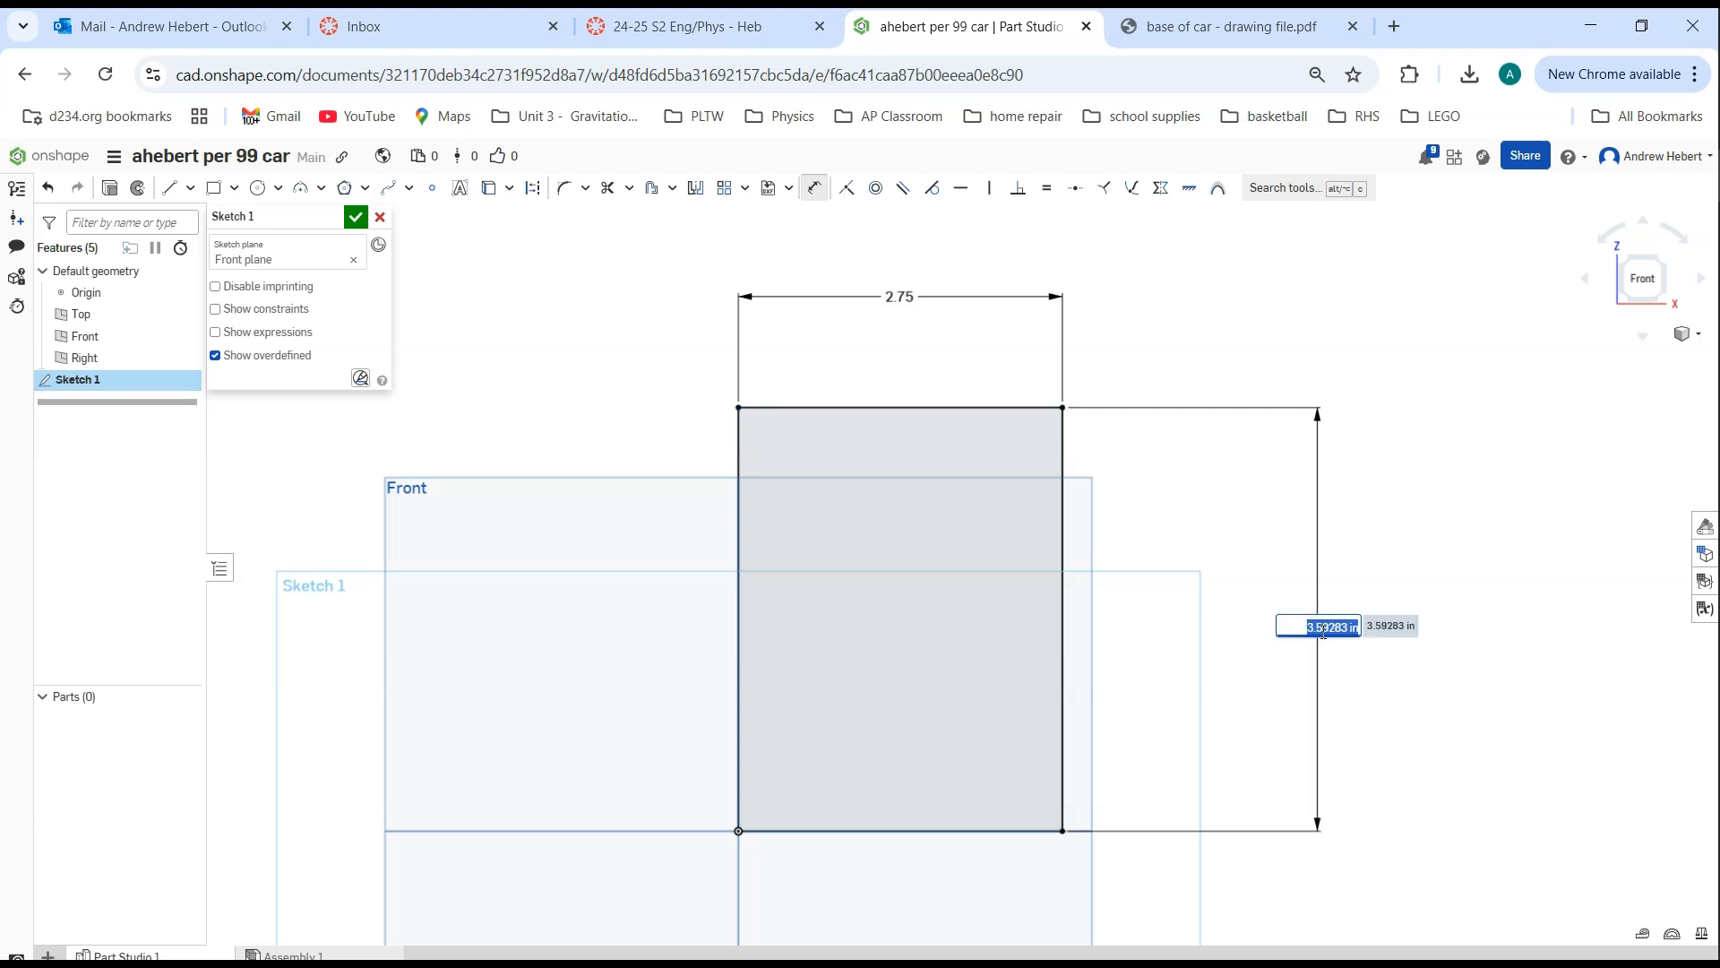
type("6.5")
key("Return")
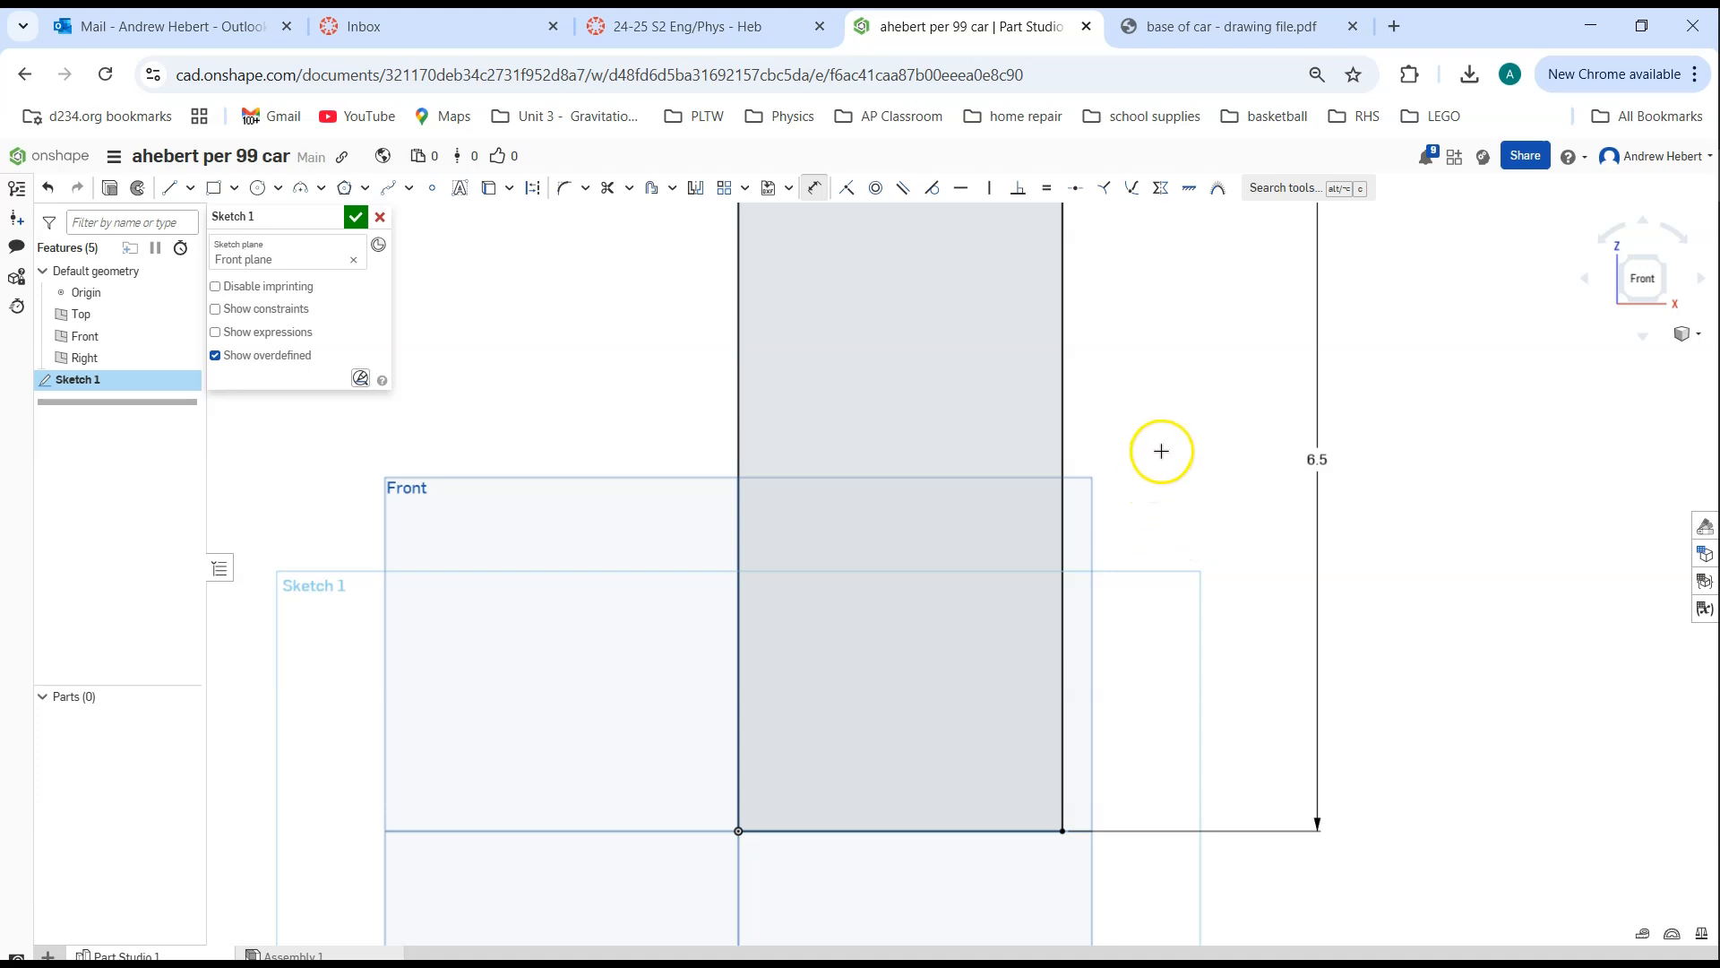
Sketch a narrow corner rectangle about 0.15 in wide and 0.46 in high inside the base, near its upper right corner
middle_click_drag(1171, 443, 1159, 576)
scroll(1158, 573, "down", 3)
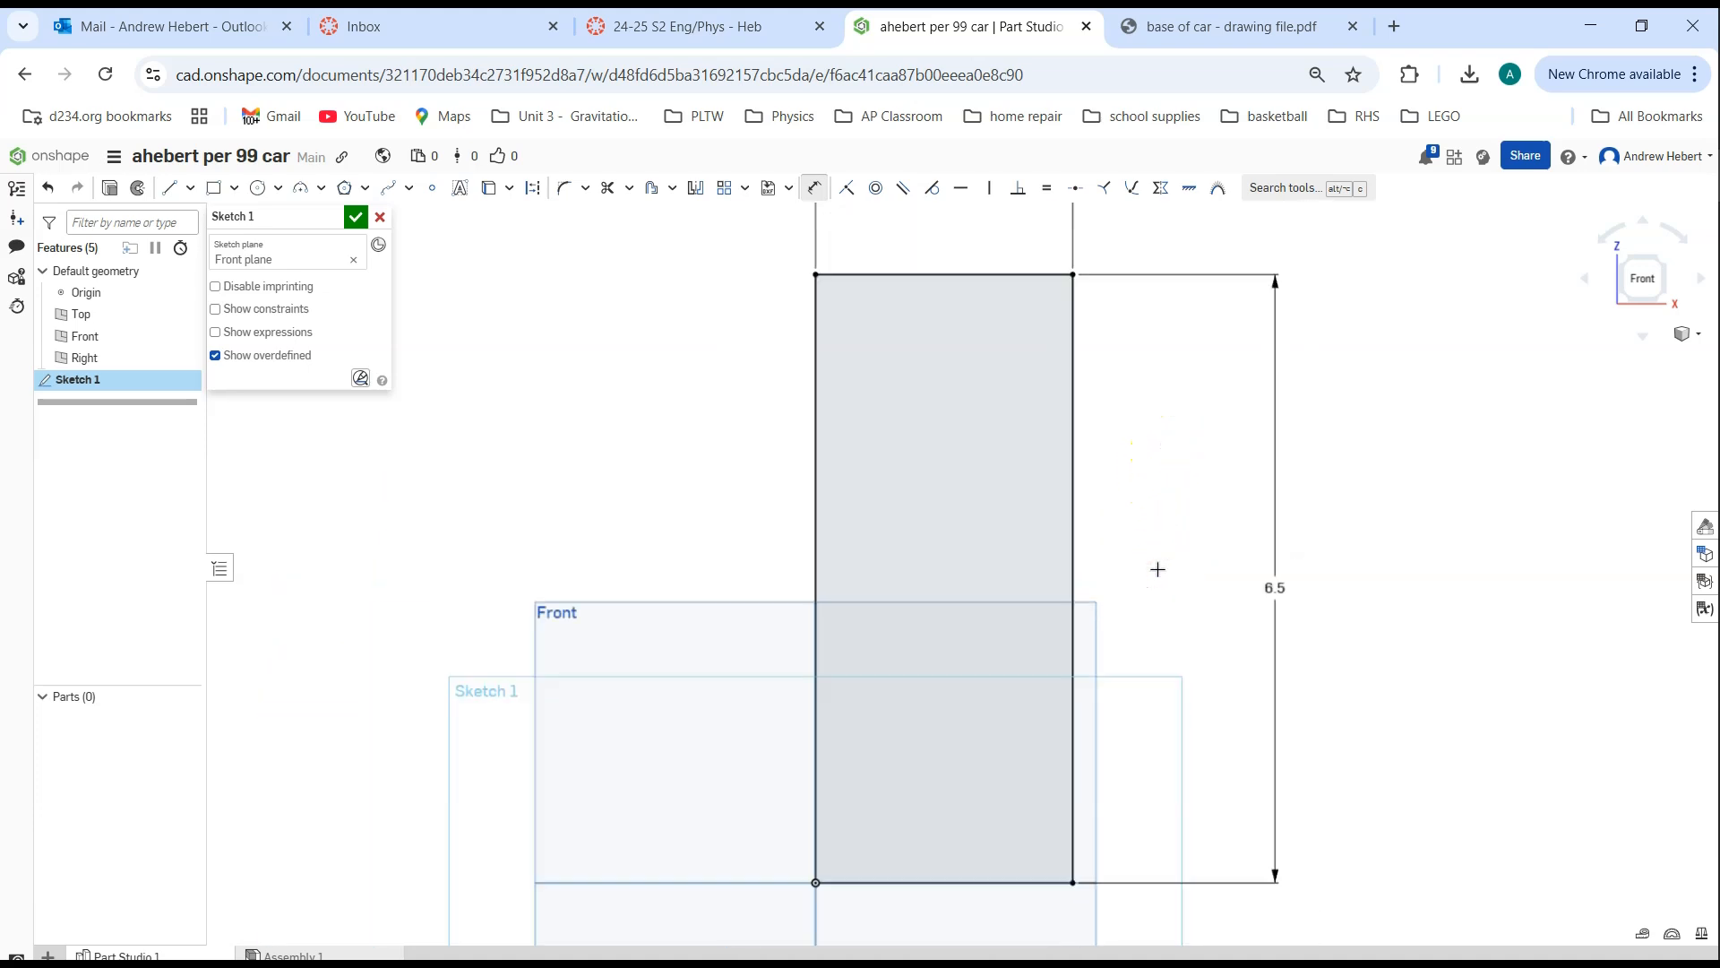
middle_click_drag(1159, 567, 1079, 561)
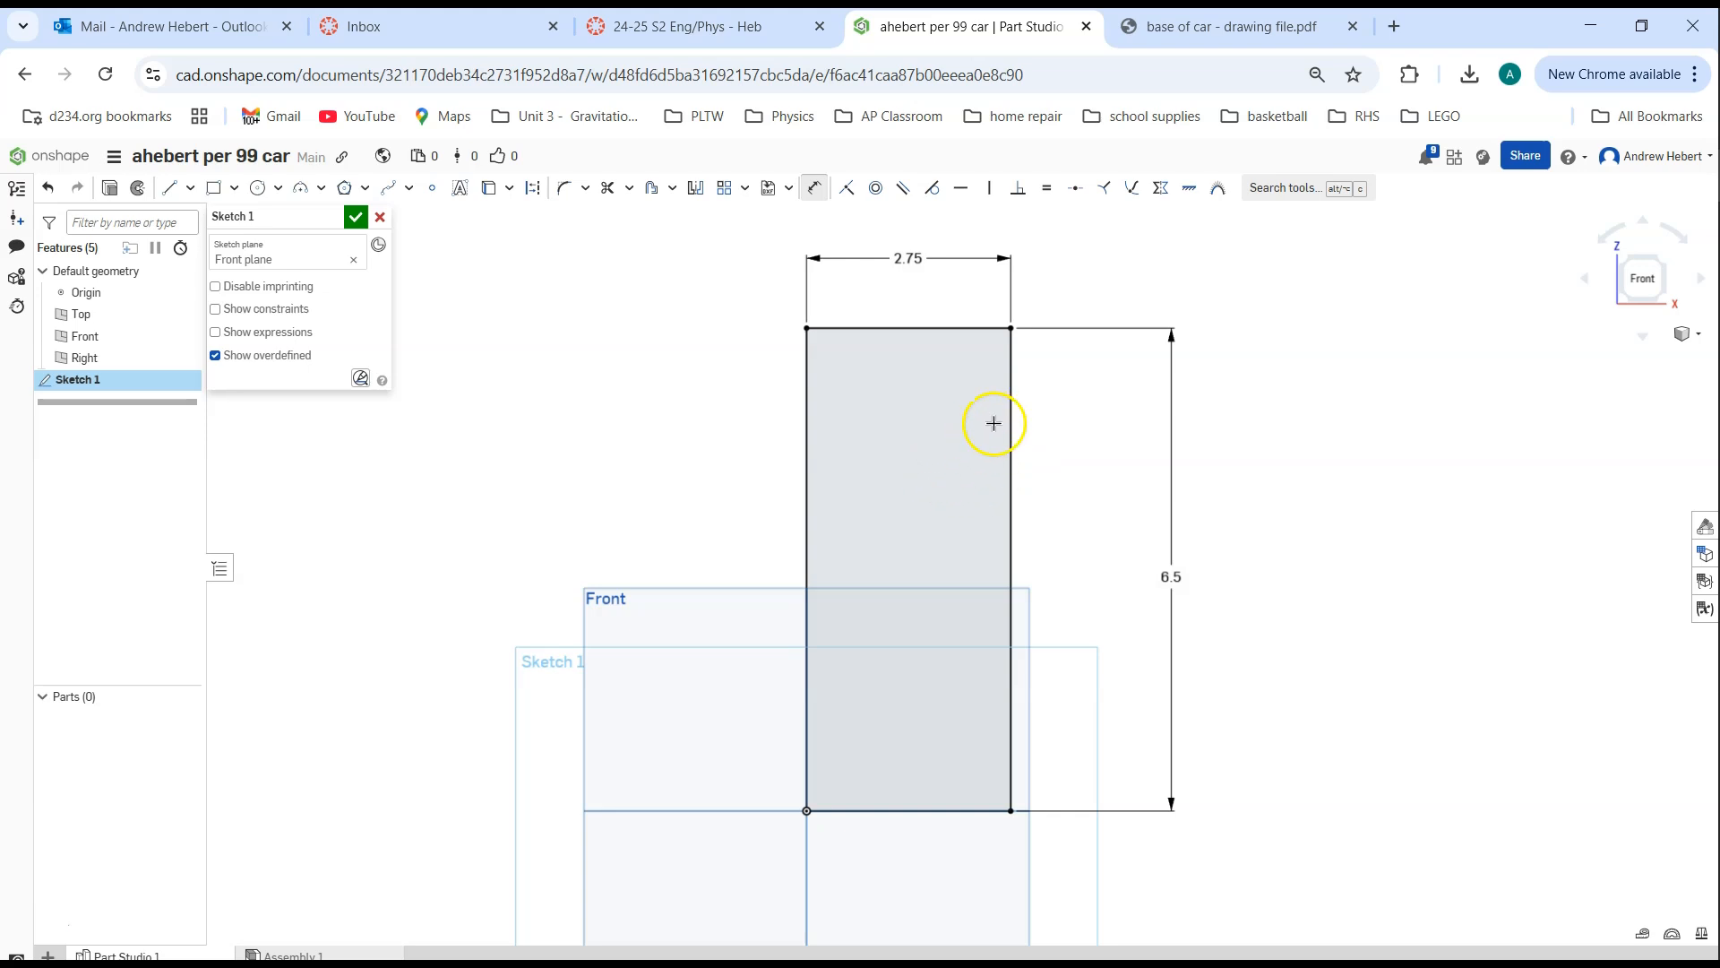
left_click(205, 190)
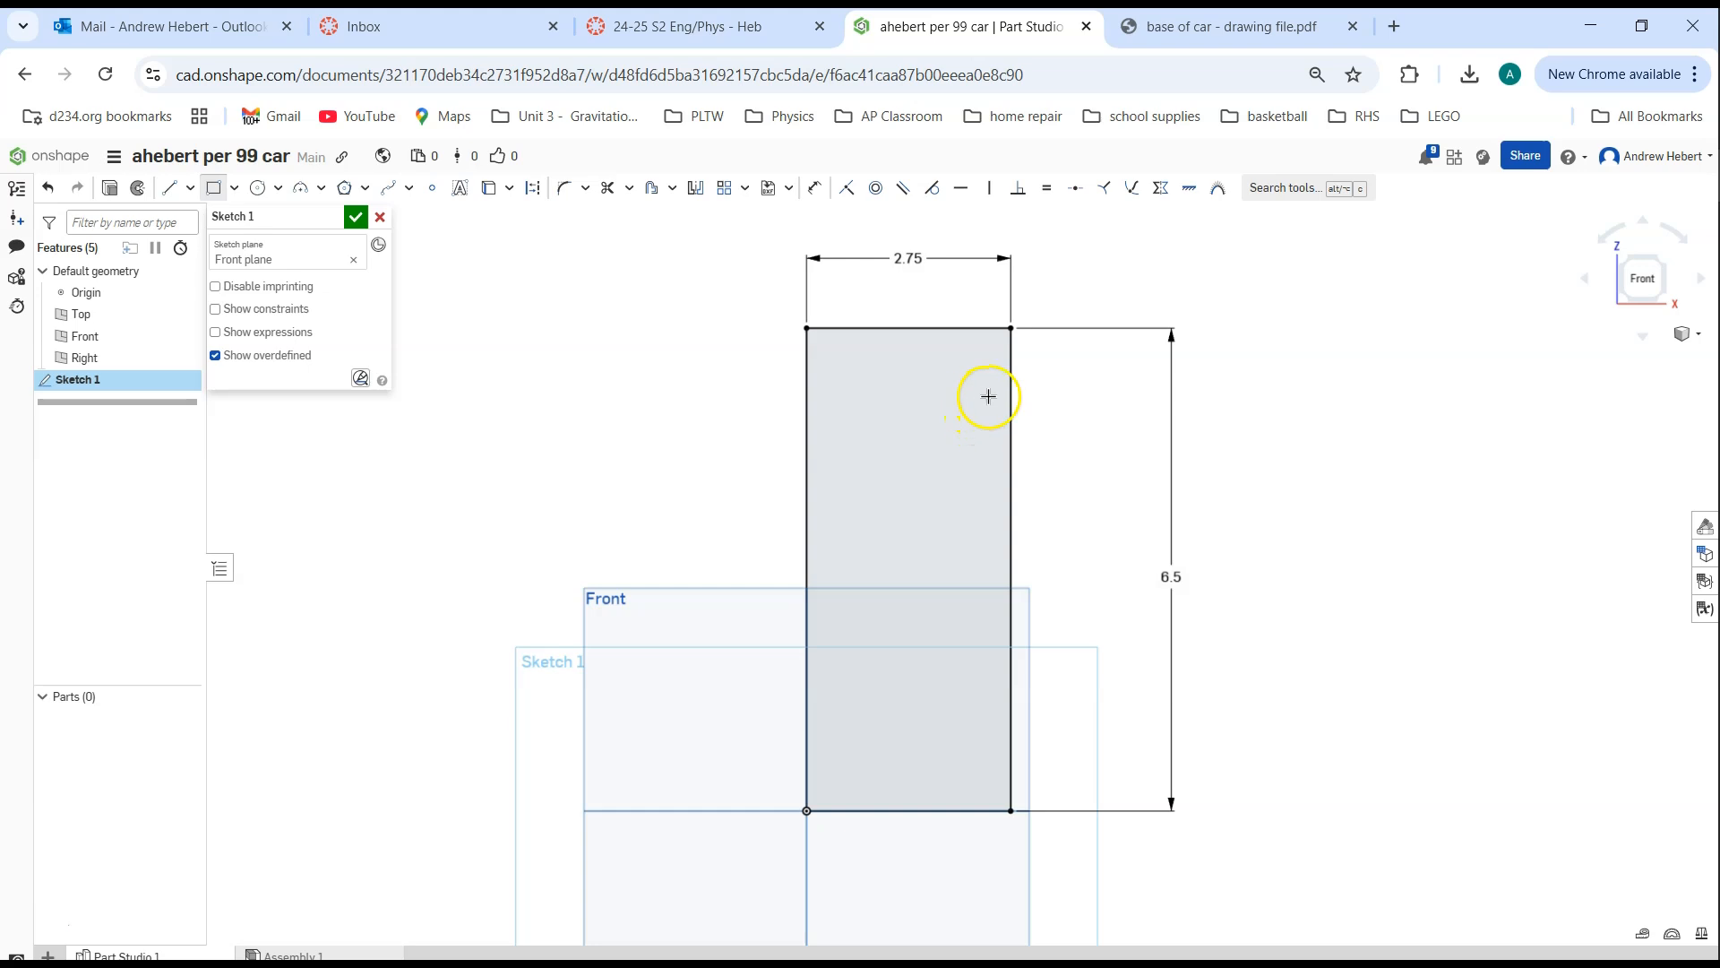
scroll(988, 396, "up", 3)
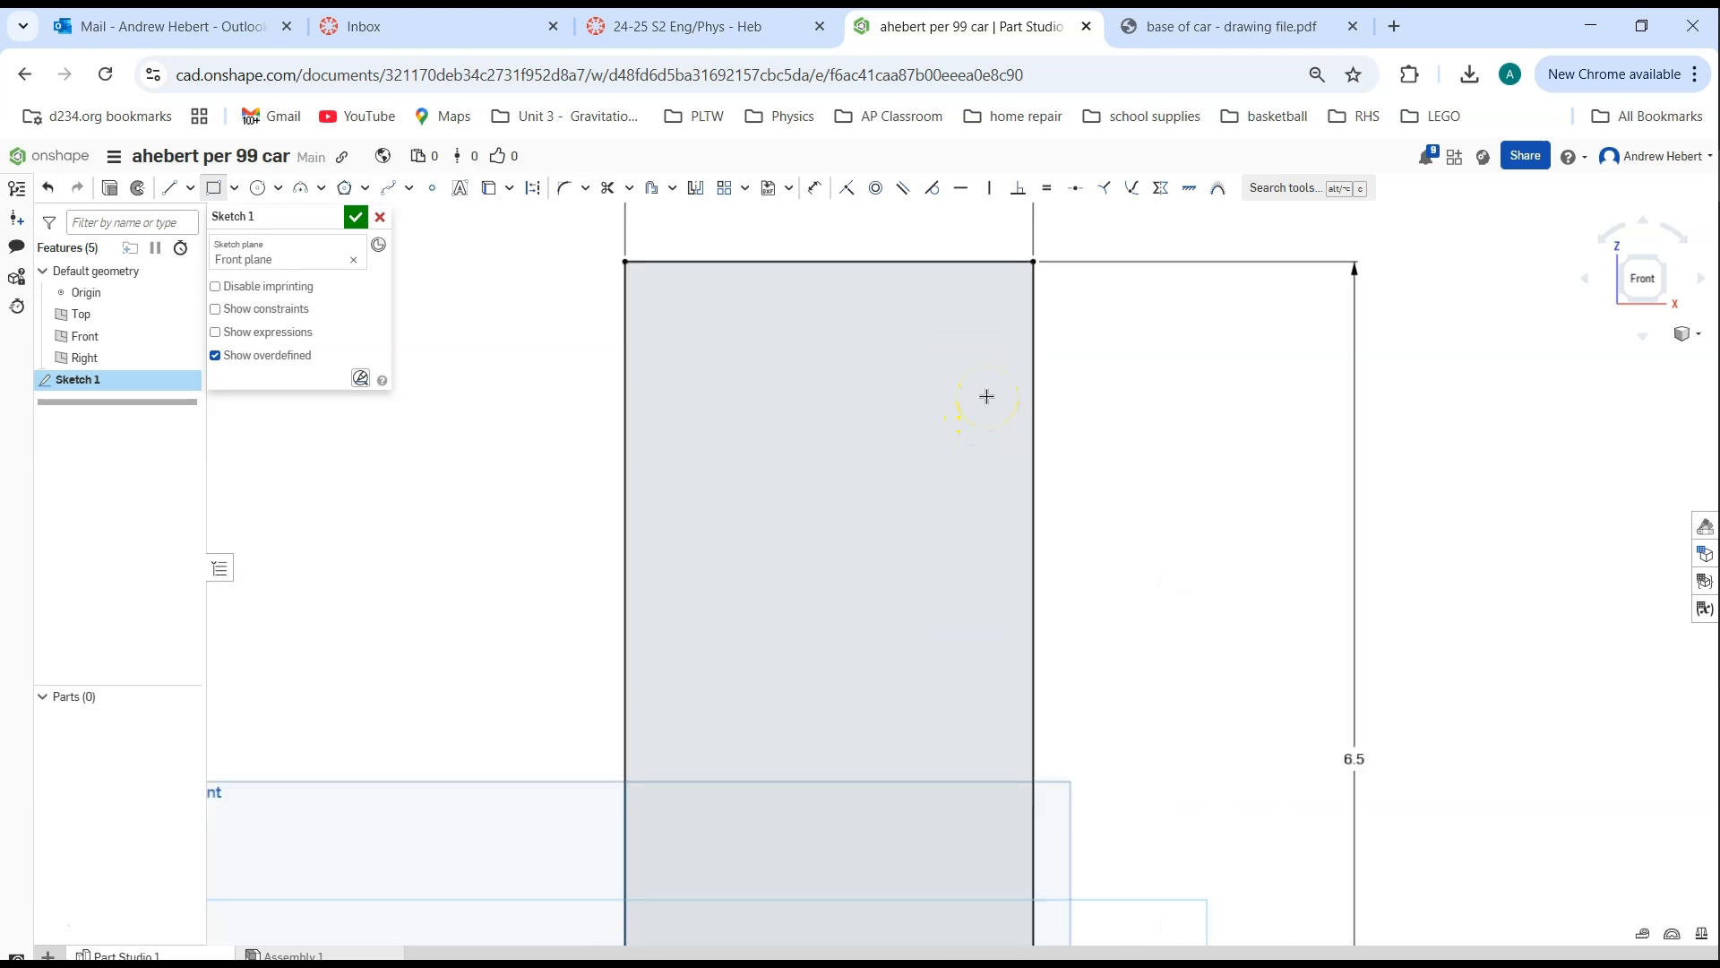
left_click_drag(979, 394, 1000, 462)
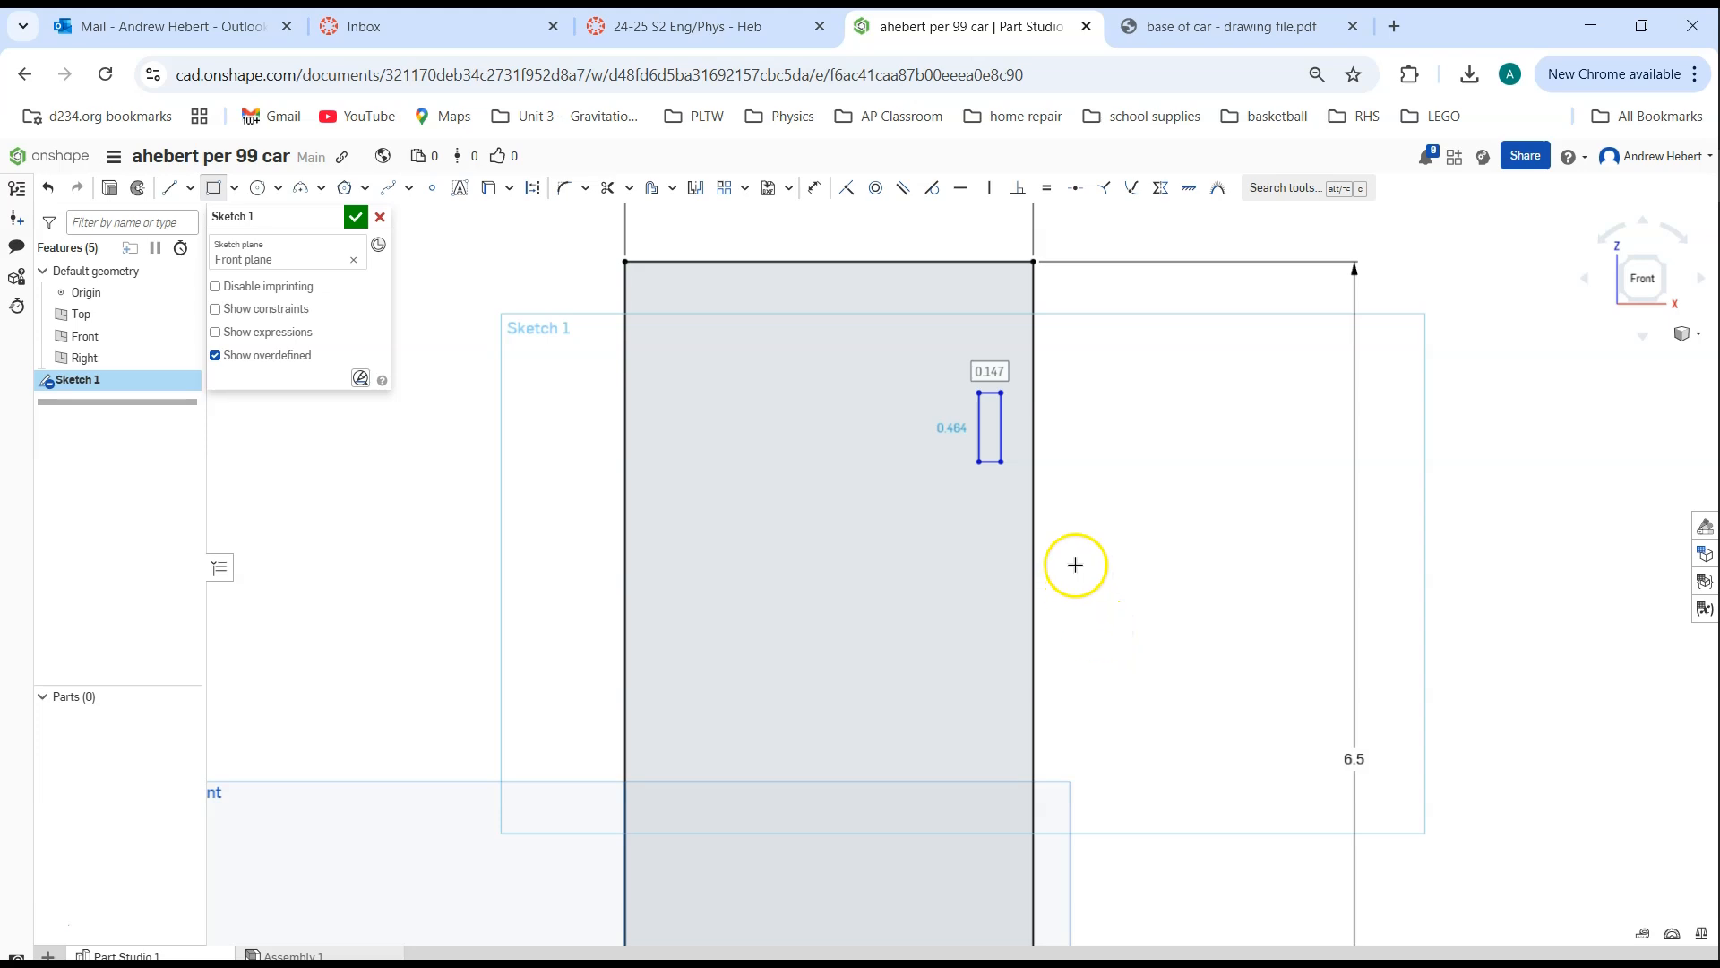
left_click(1001, 462)
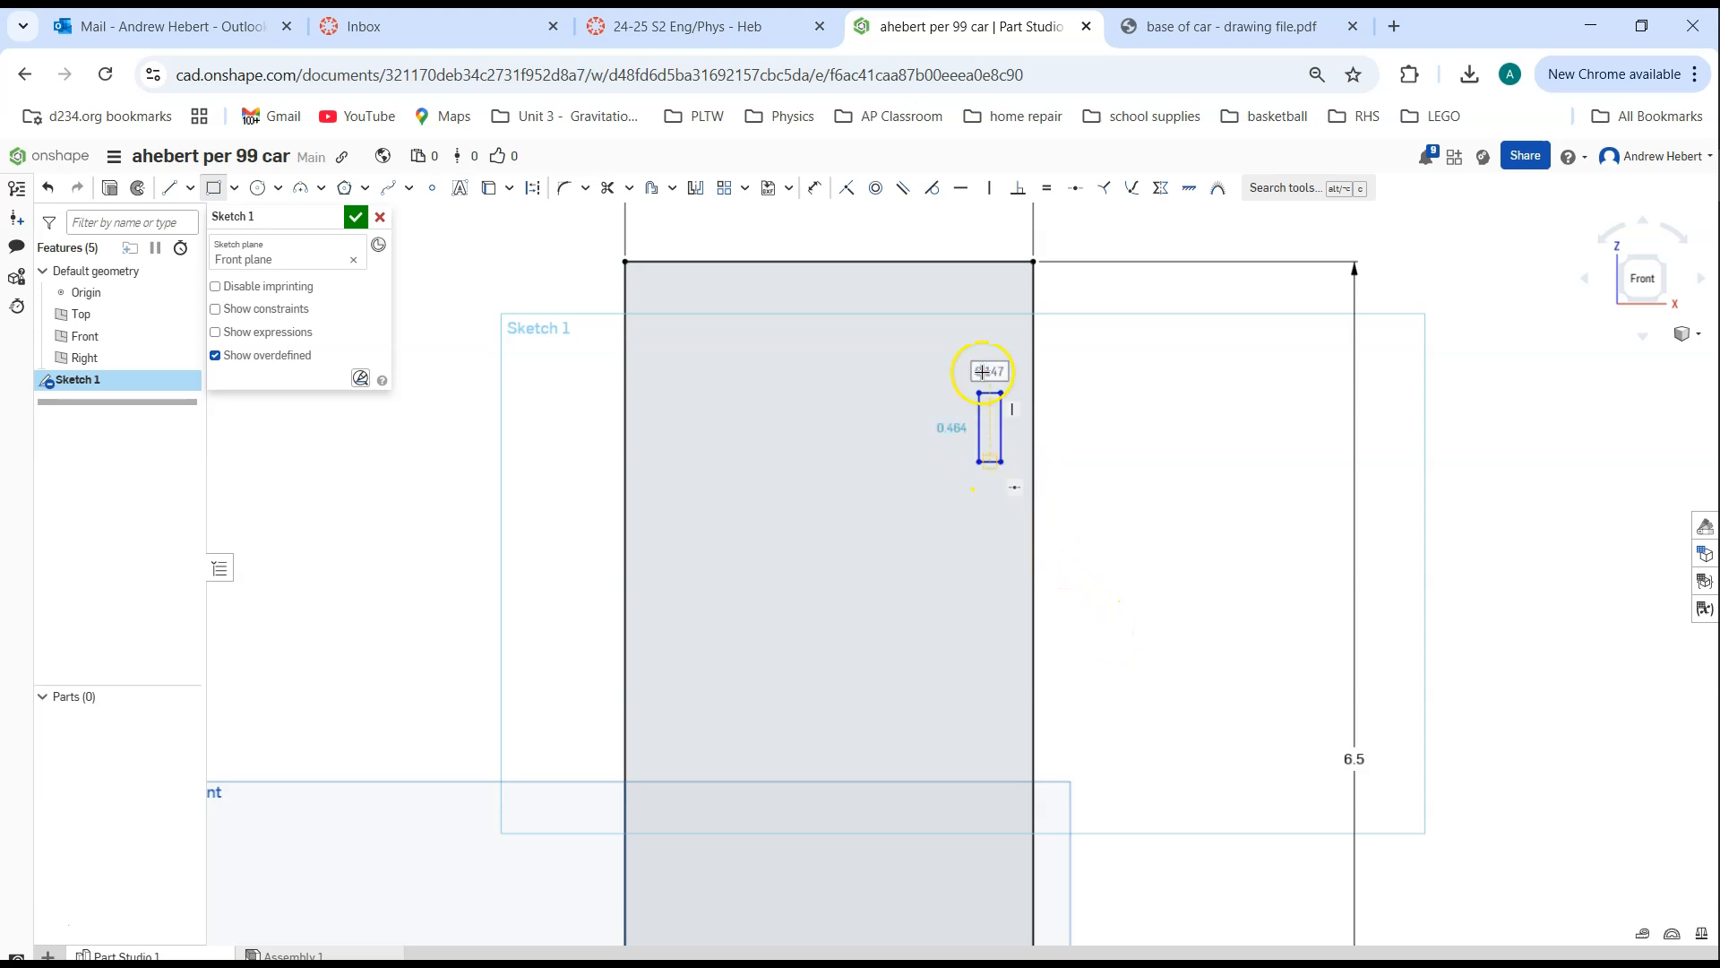
Dimension the slot's width between its two lower corners, below the slot, as 0.129 in
left_click(814, 190)
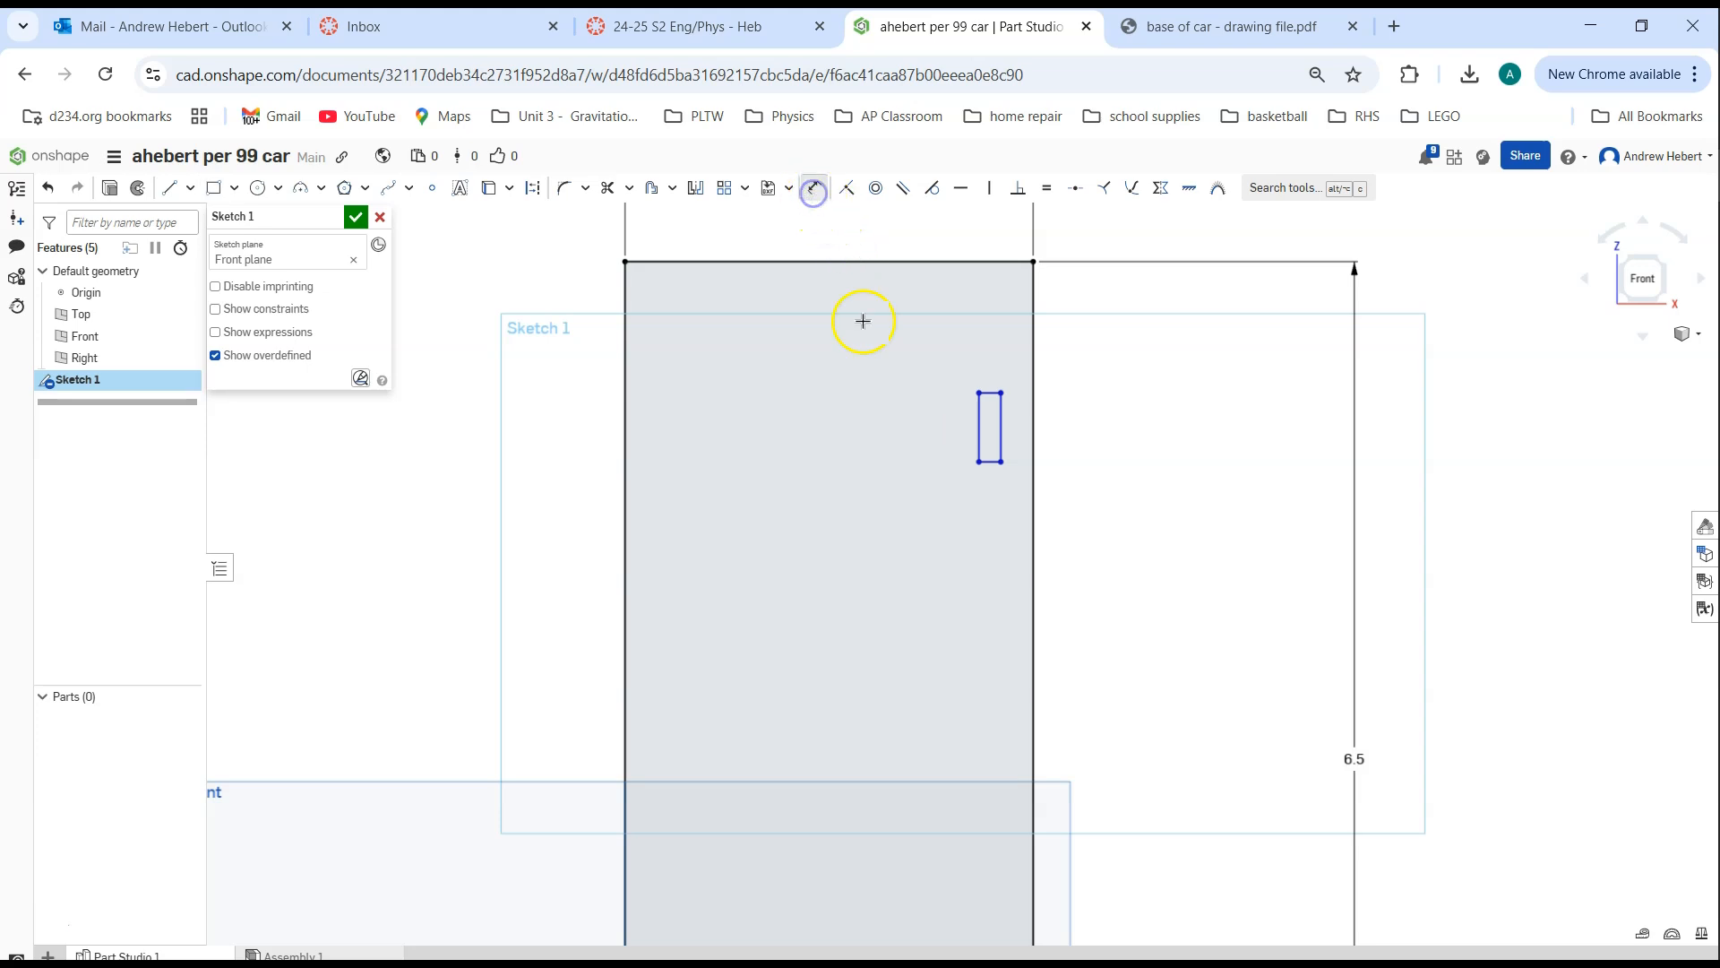
left_click(977, 462)
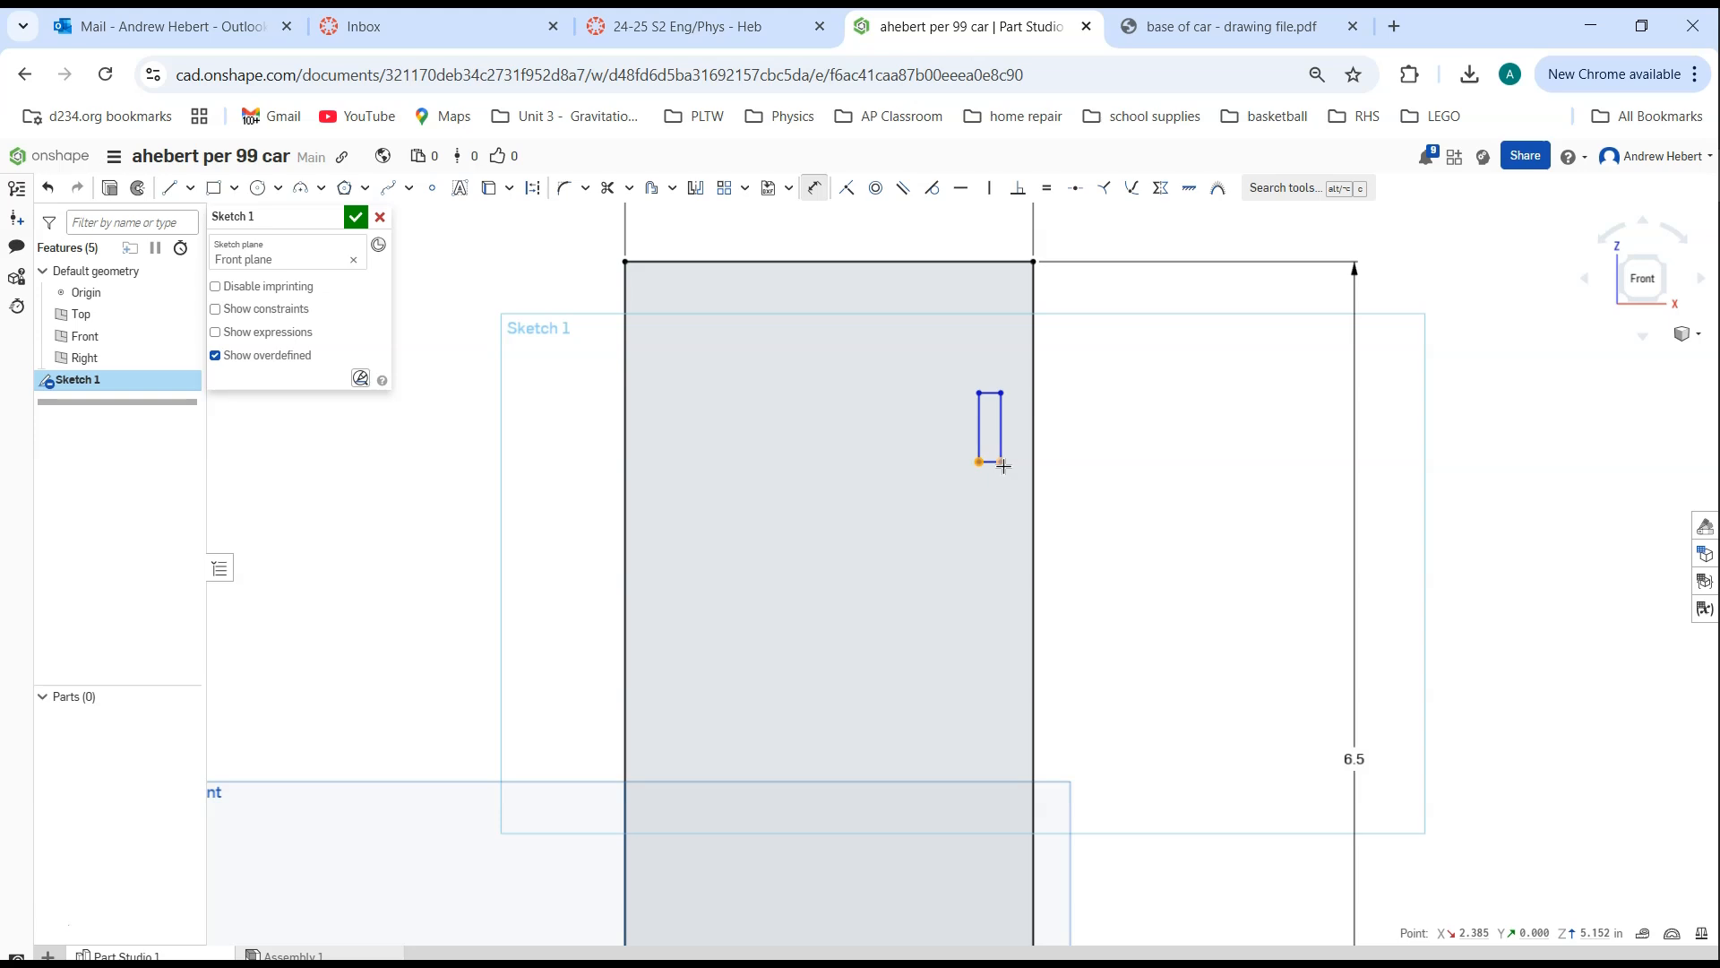
scroll(1003, 466, "up", 8)
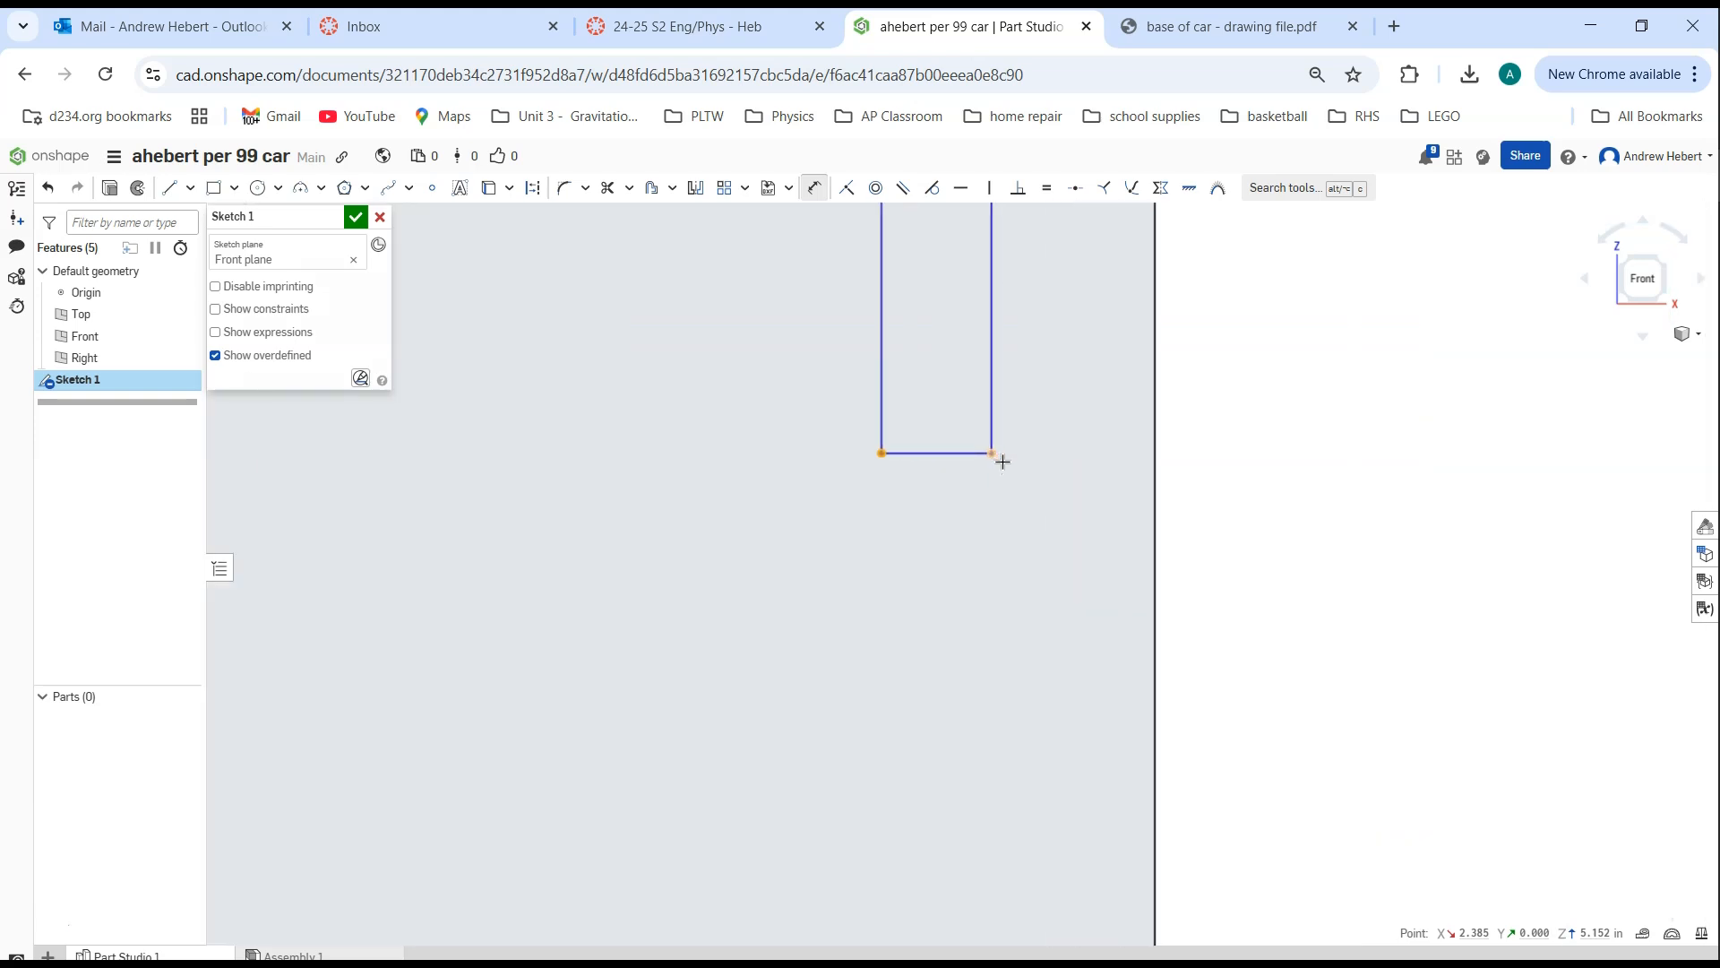
left_click(995, 457)
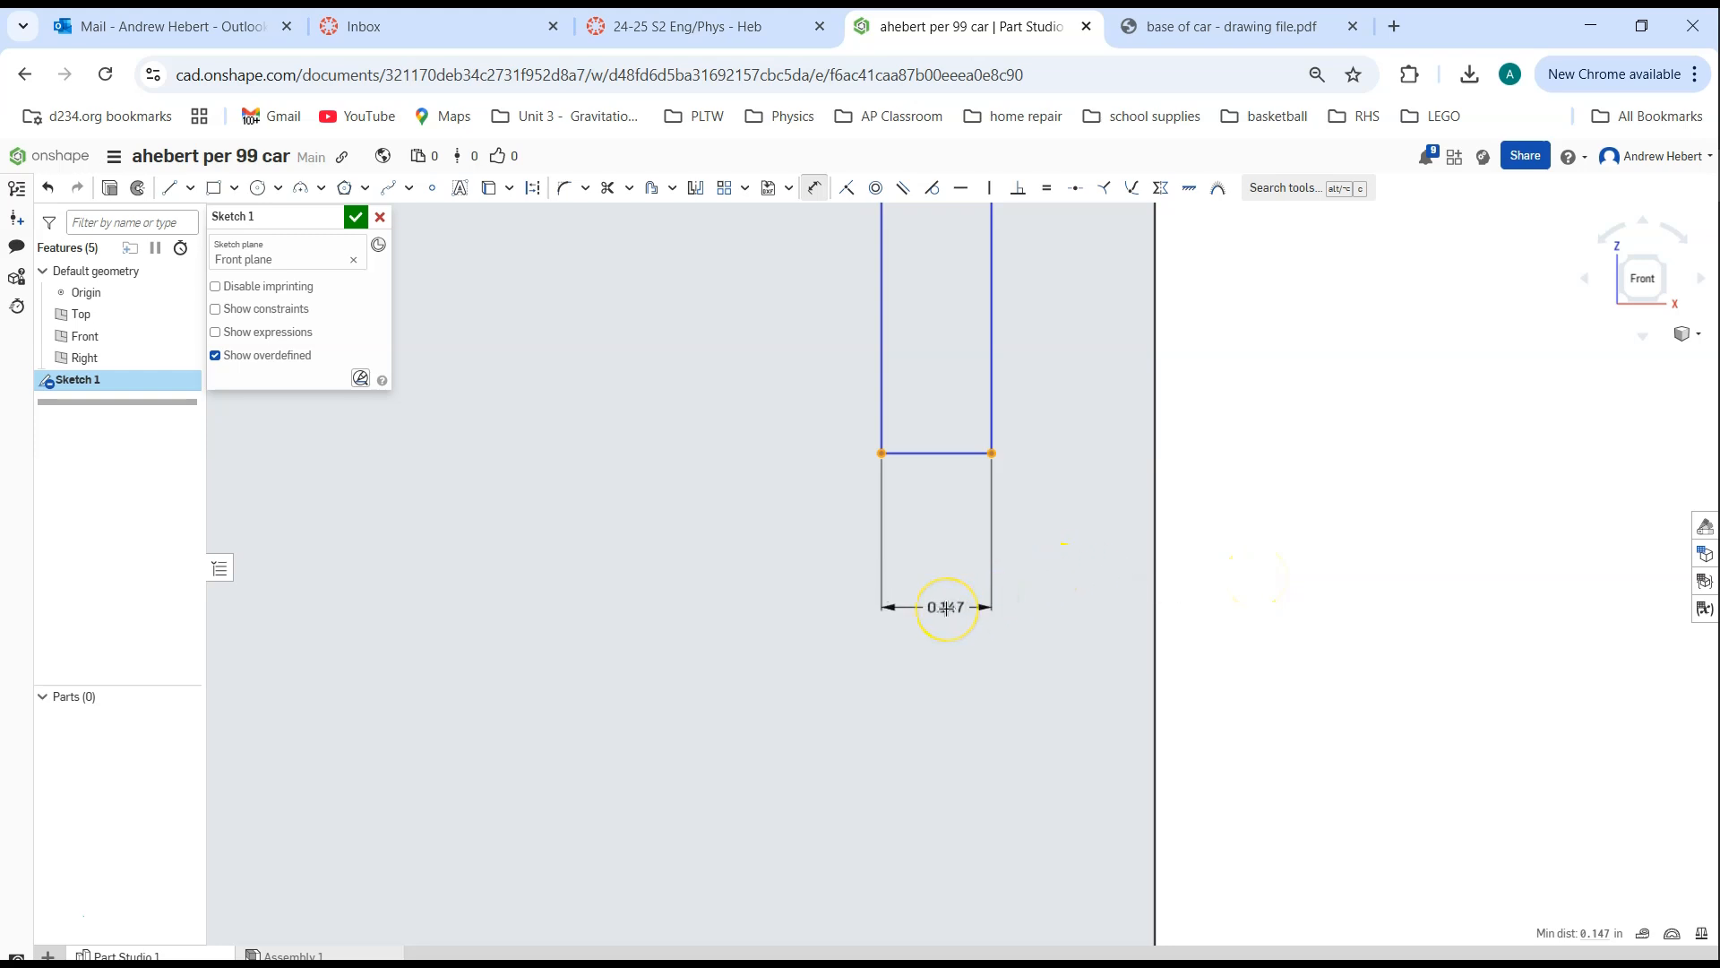
left_click(946, 609)
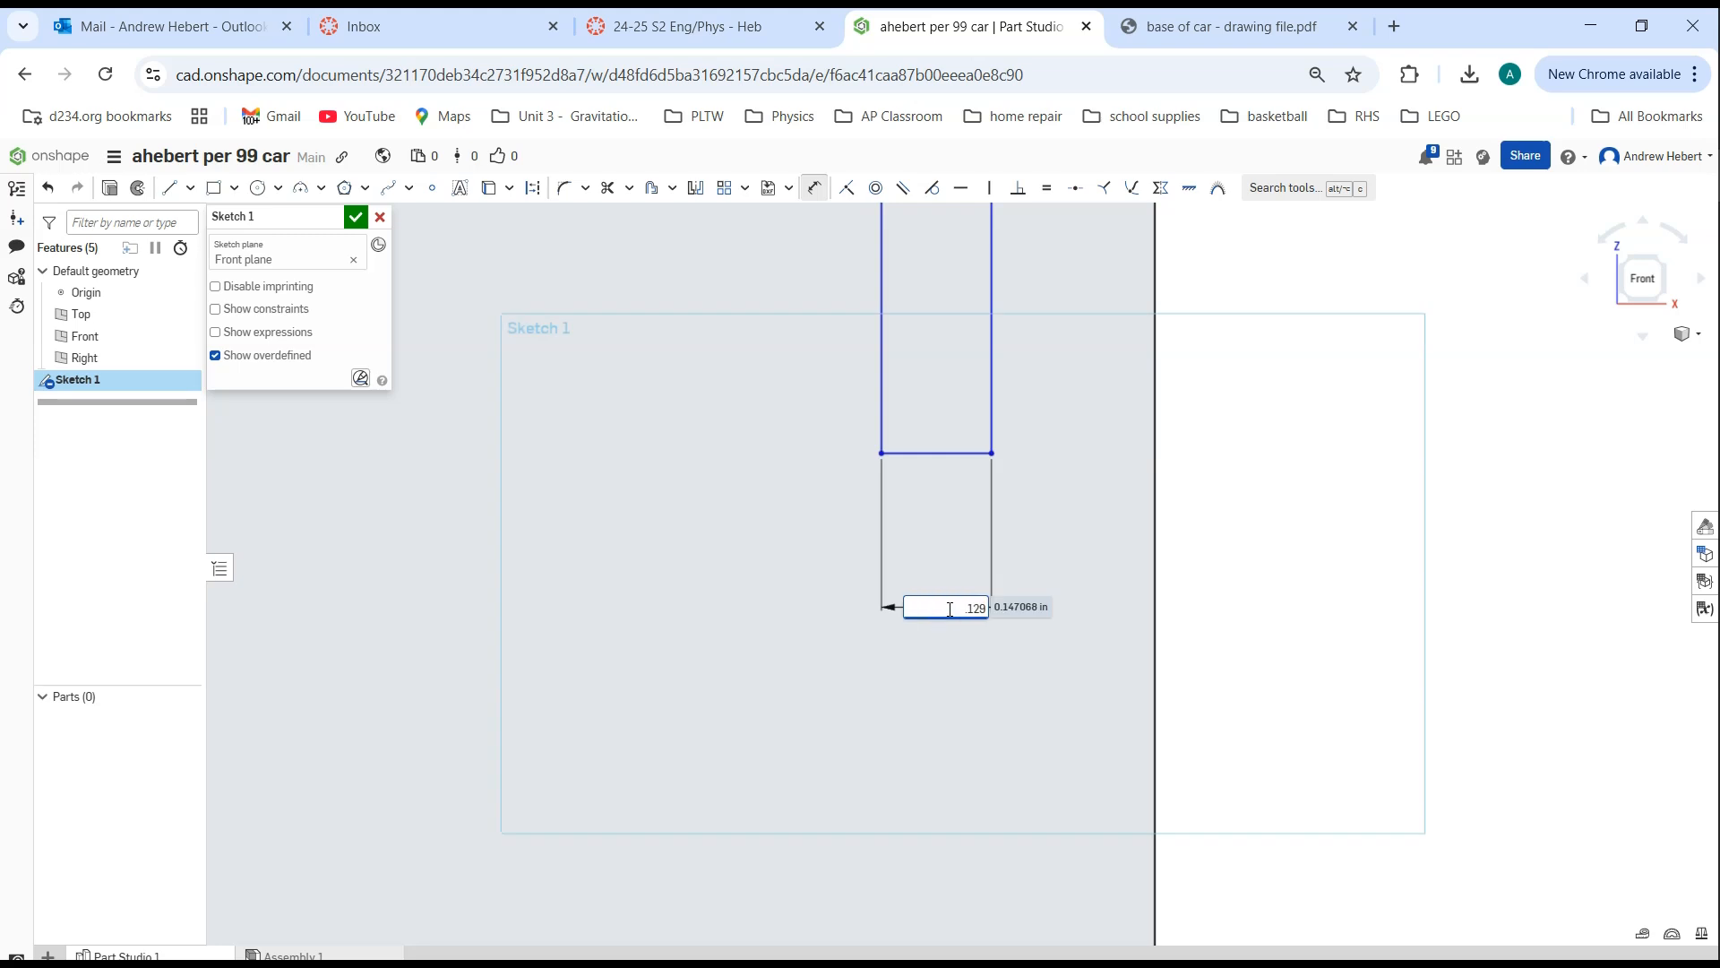
type(".129")
key("Return")
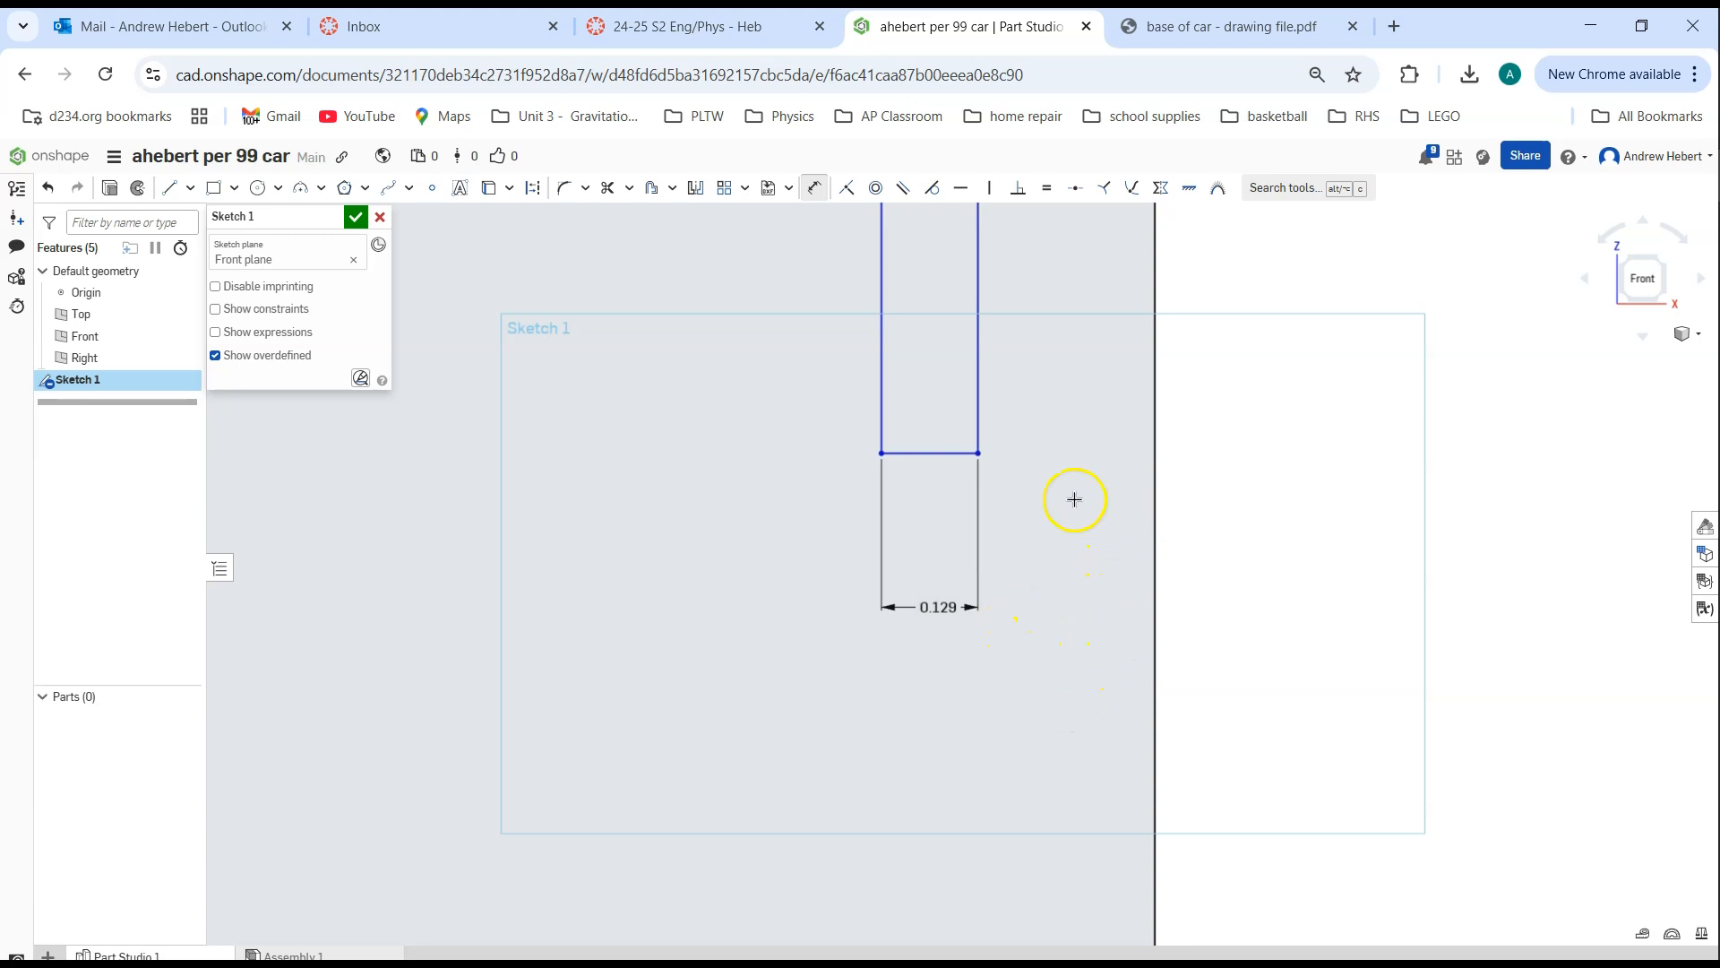
Dimension the vertical distance from the base's upper right corner to the slot's upper right corner as 0.875 in
middle_click_drag(1033, 352, 978, 618)
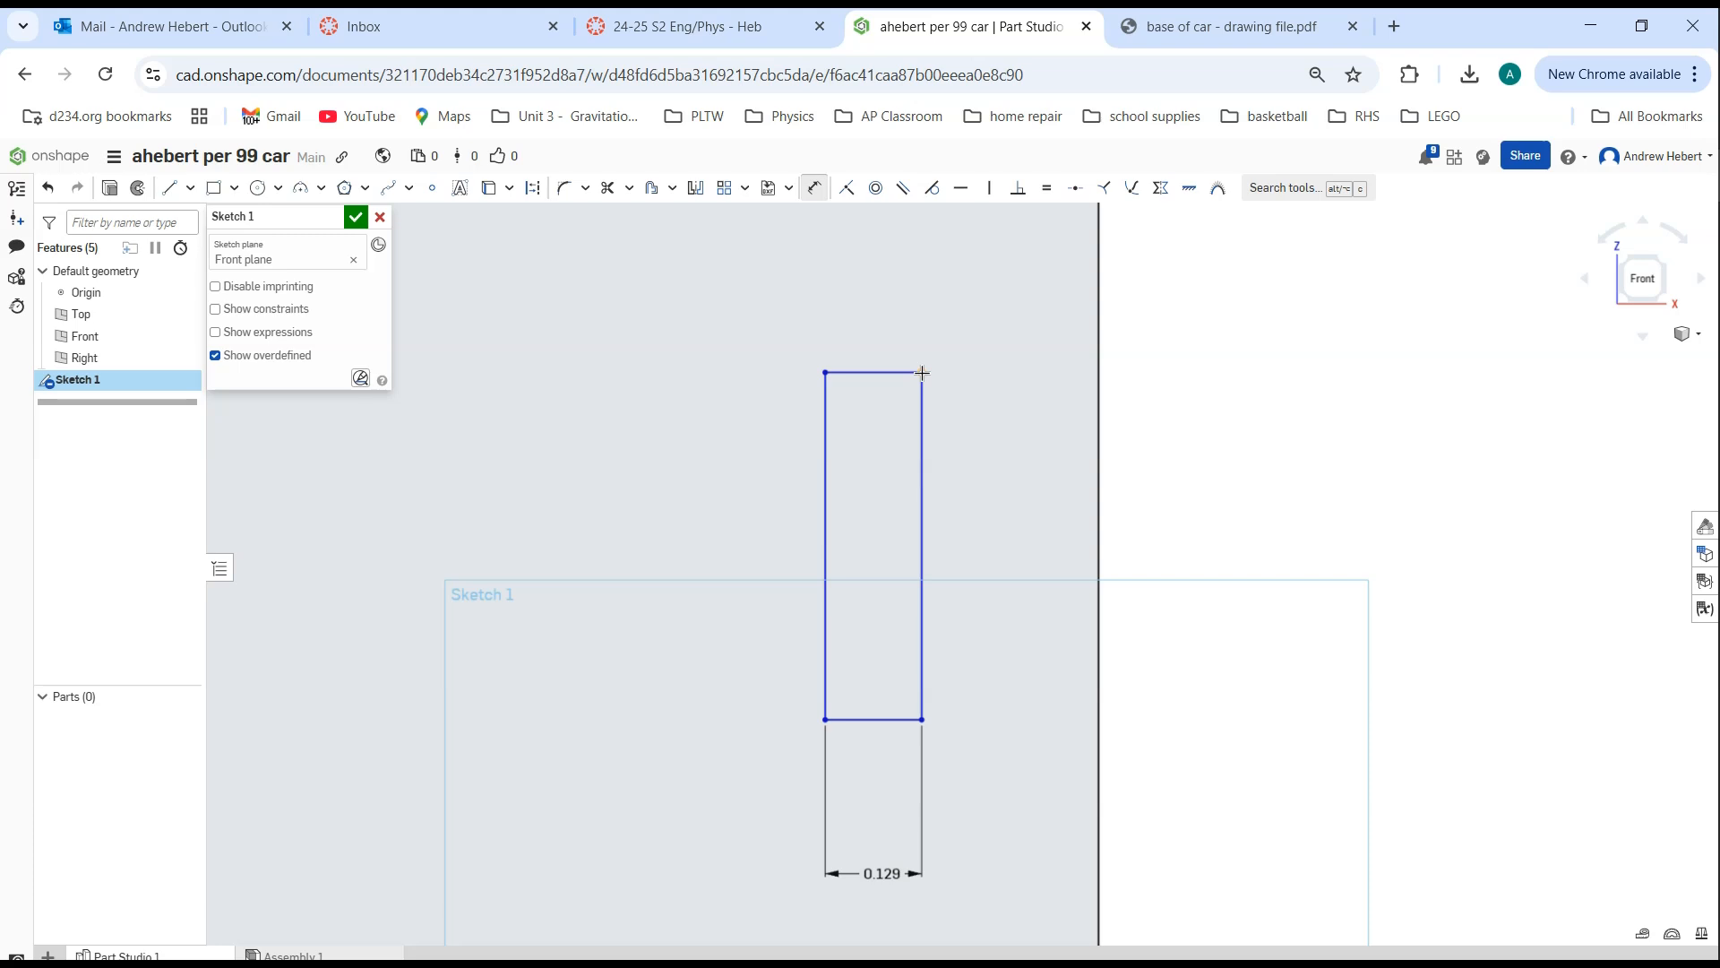
mouse_move(936, 372)
middle_mouse_down()
mouse_move(960, 449)
mouse_move(864, 564)
mouse_move(868, 691)
middle_mouse_up()
scroll(889, 570, "up", 2)
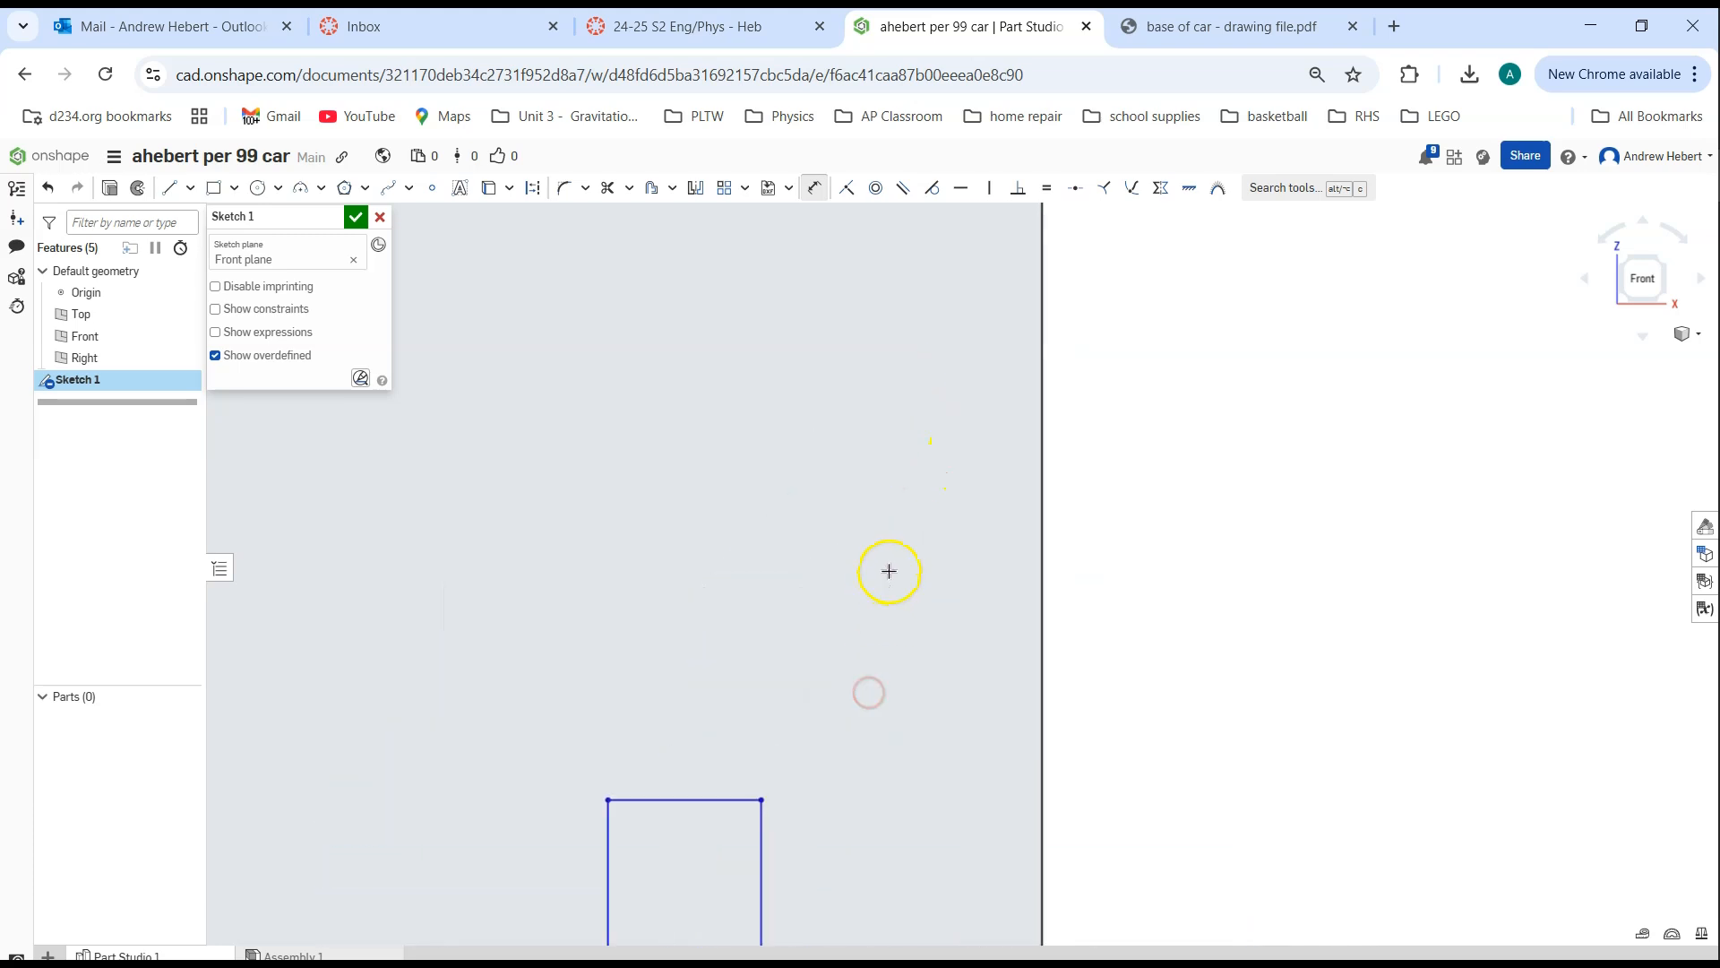
scroll(889, 570, "down", 3)
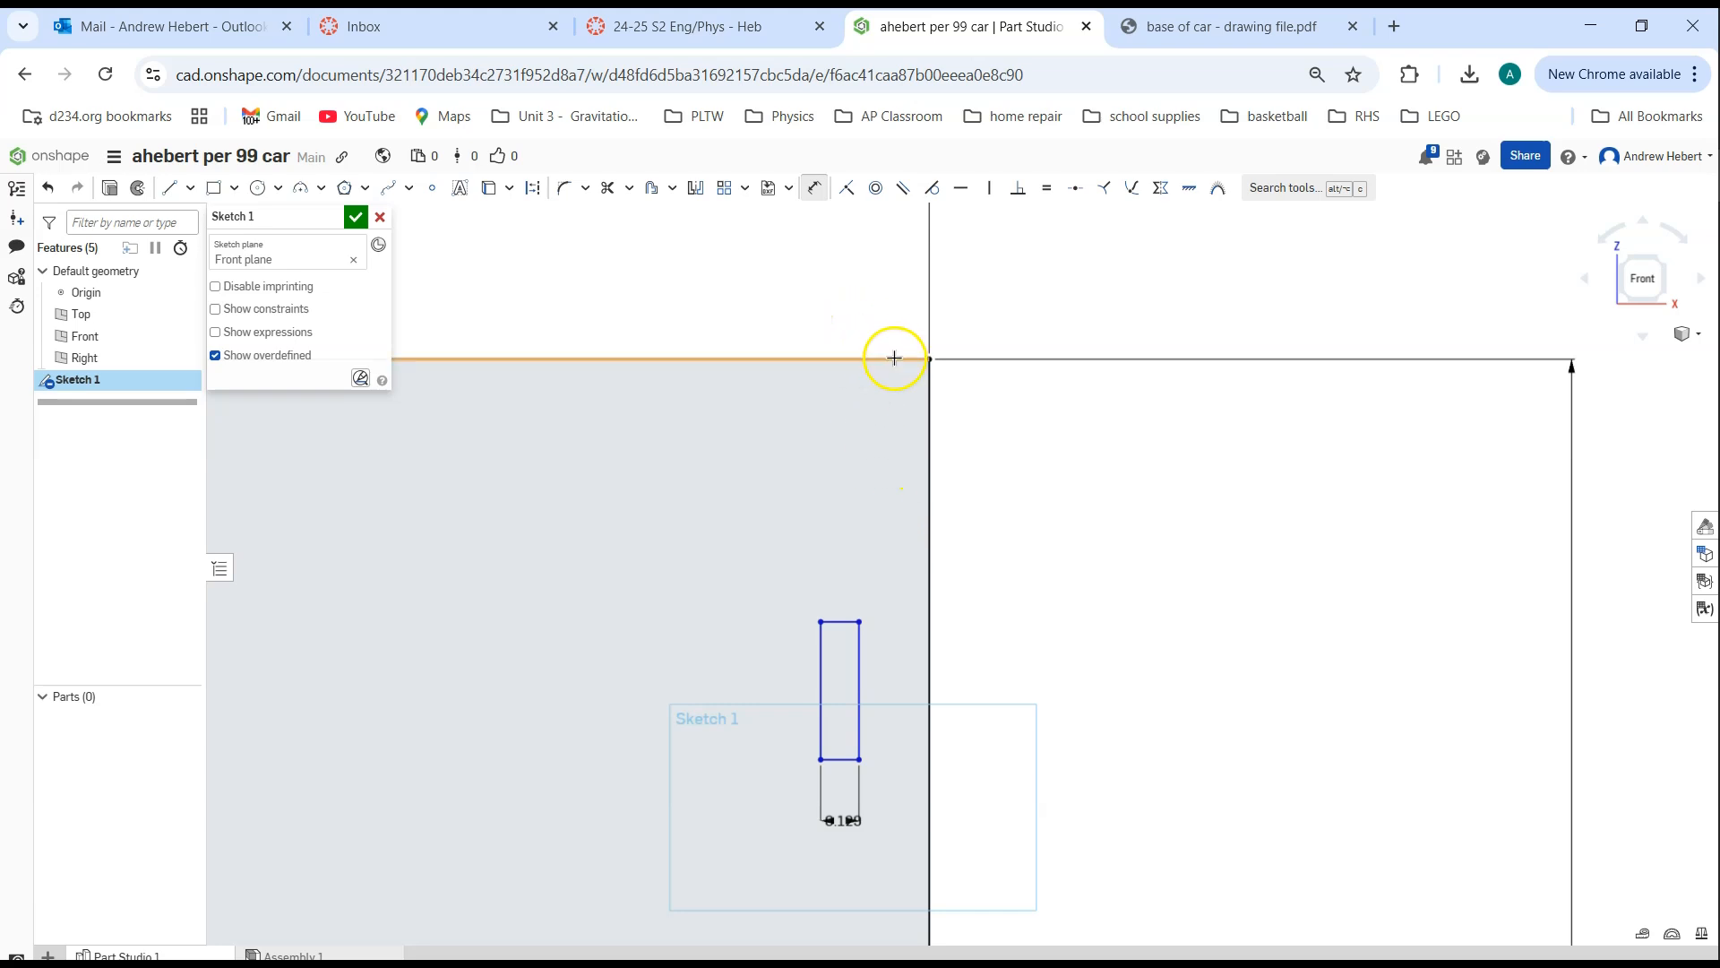
left_click(928, 360)
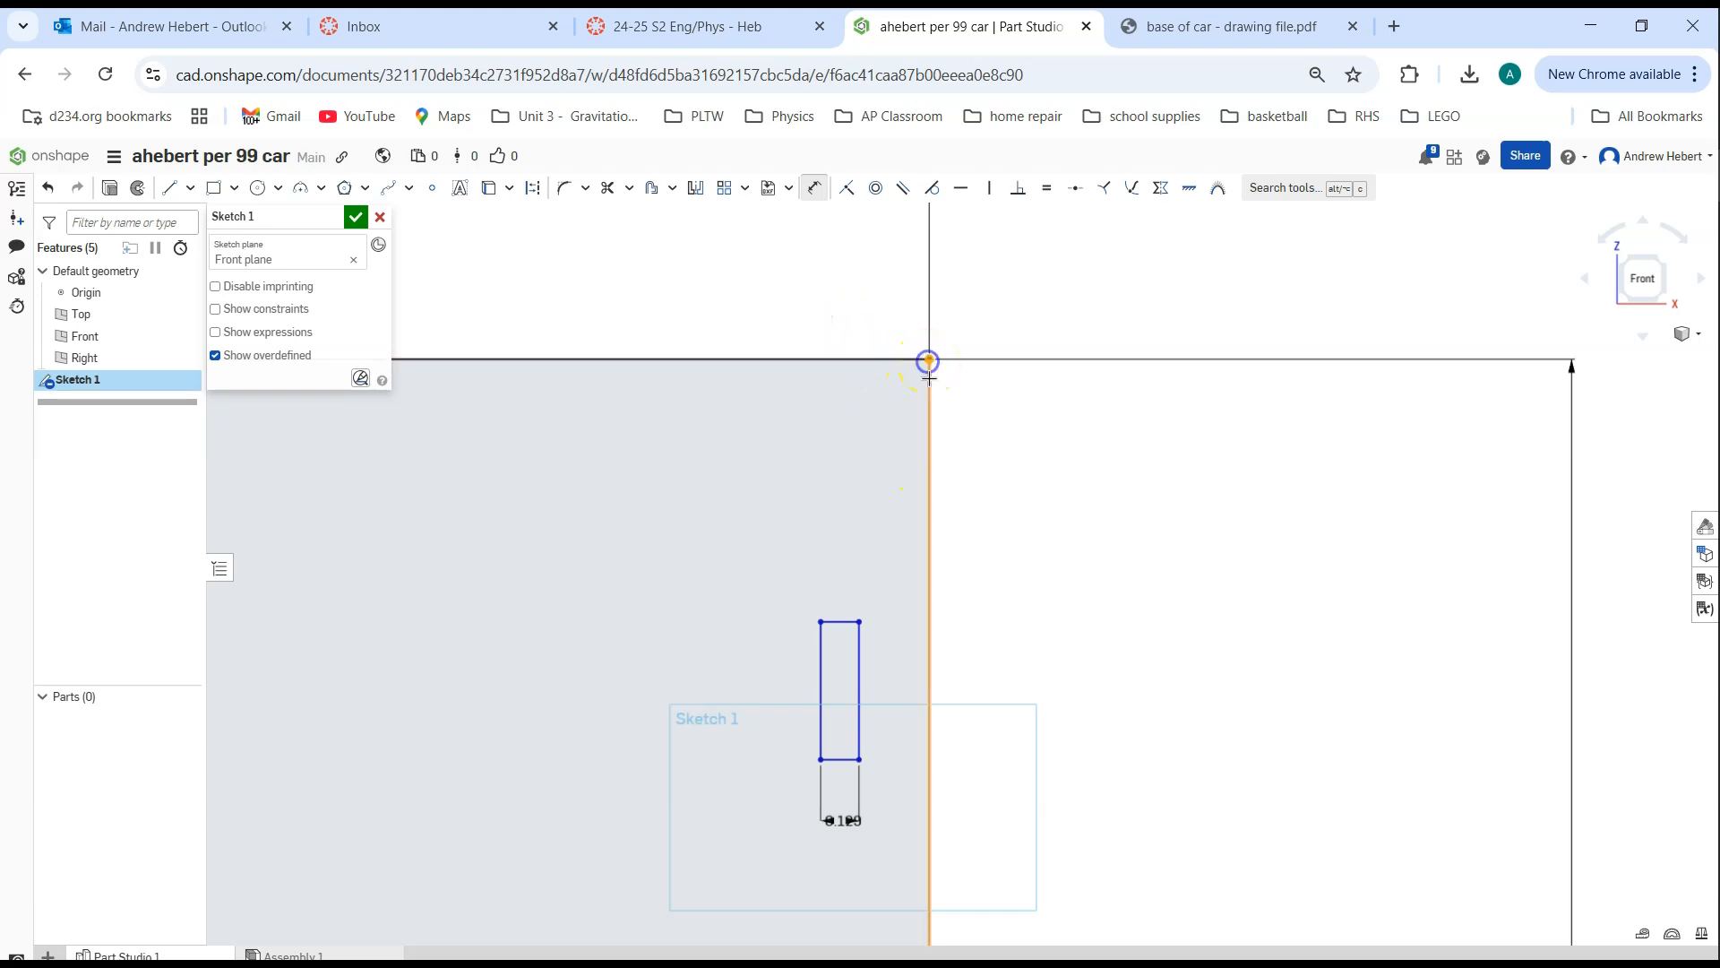
left_click(860, 620)
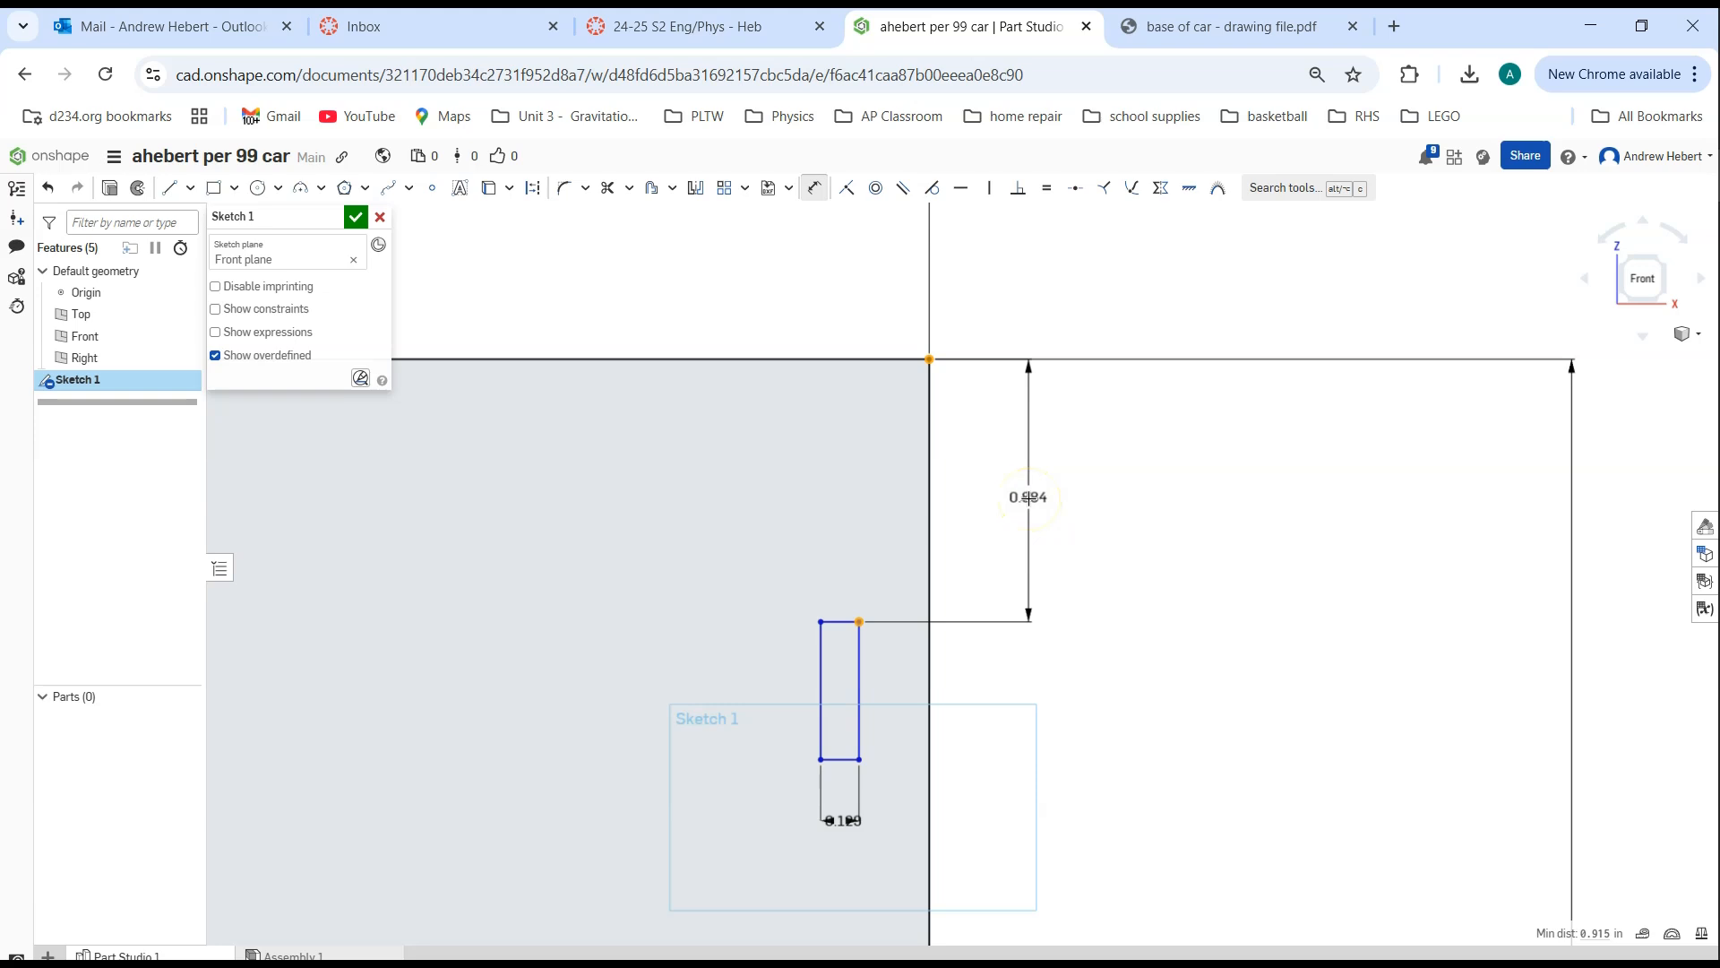
left_click(1028, 497)
key("BackSpace")
key("Return")
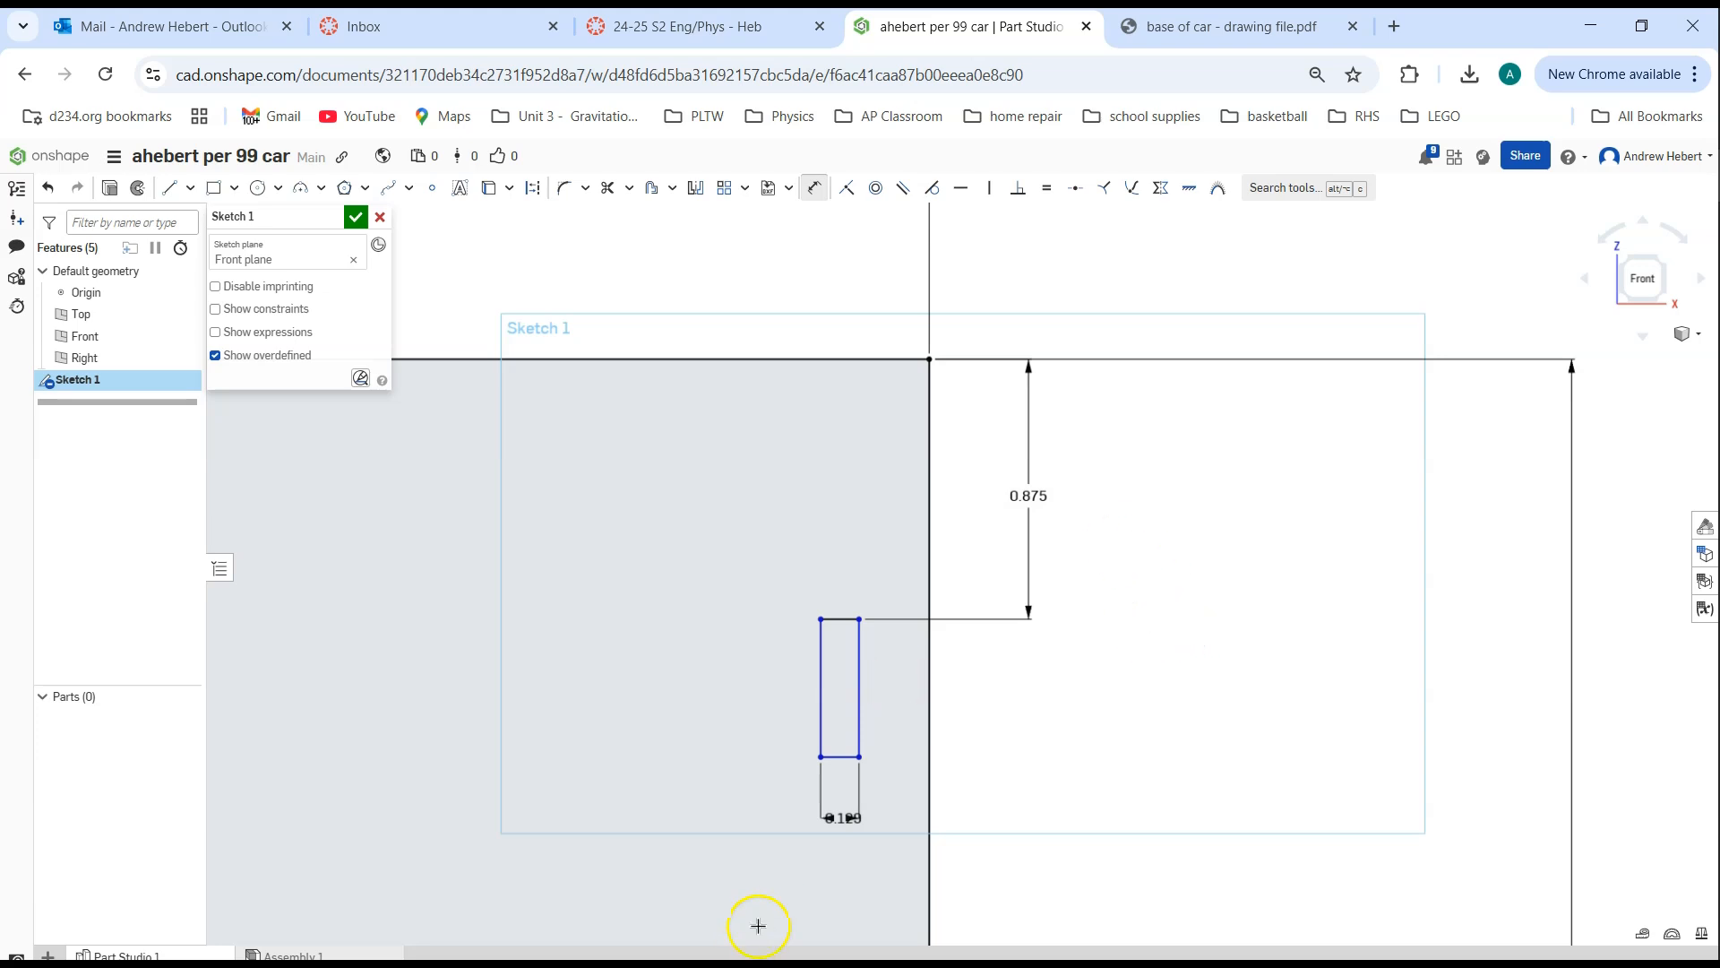
key("Escape")
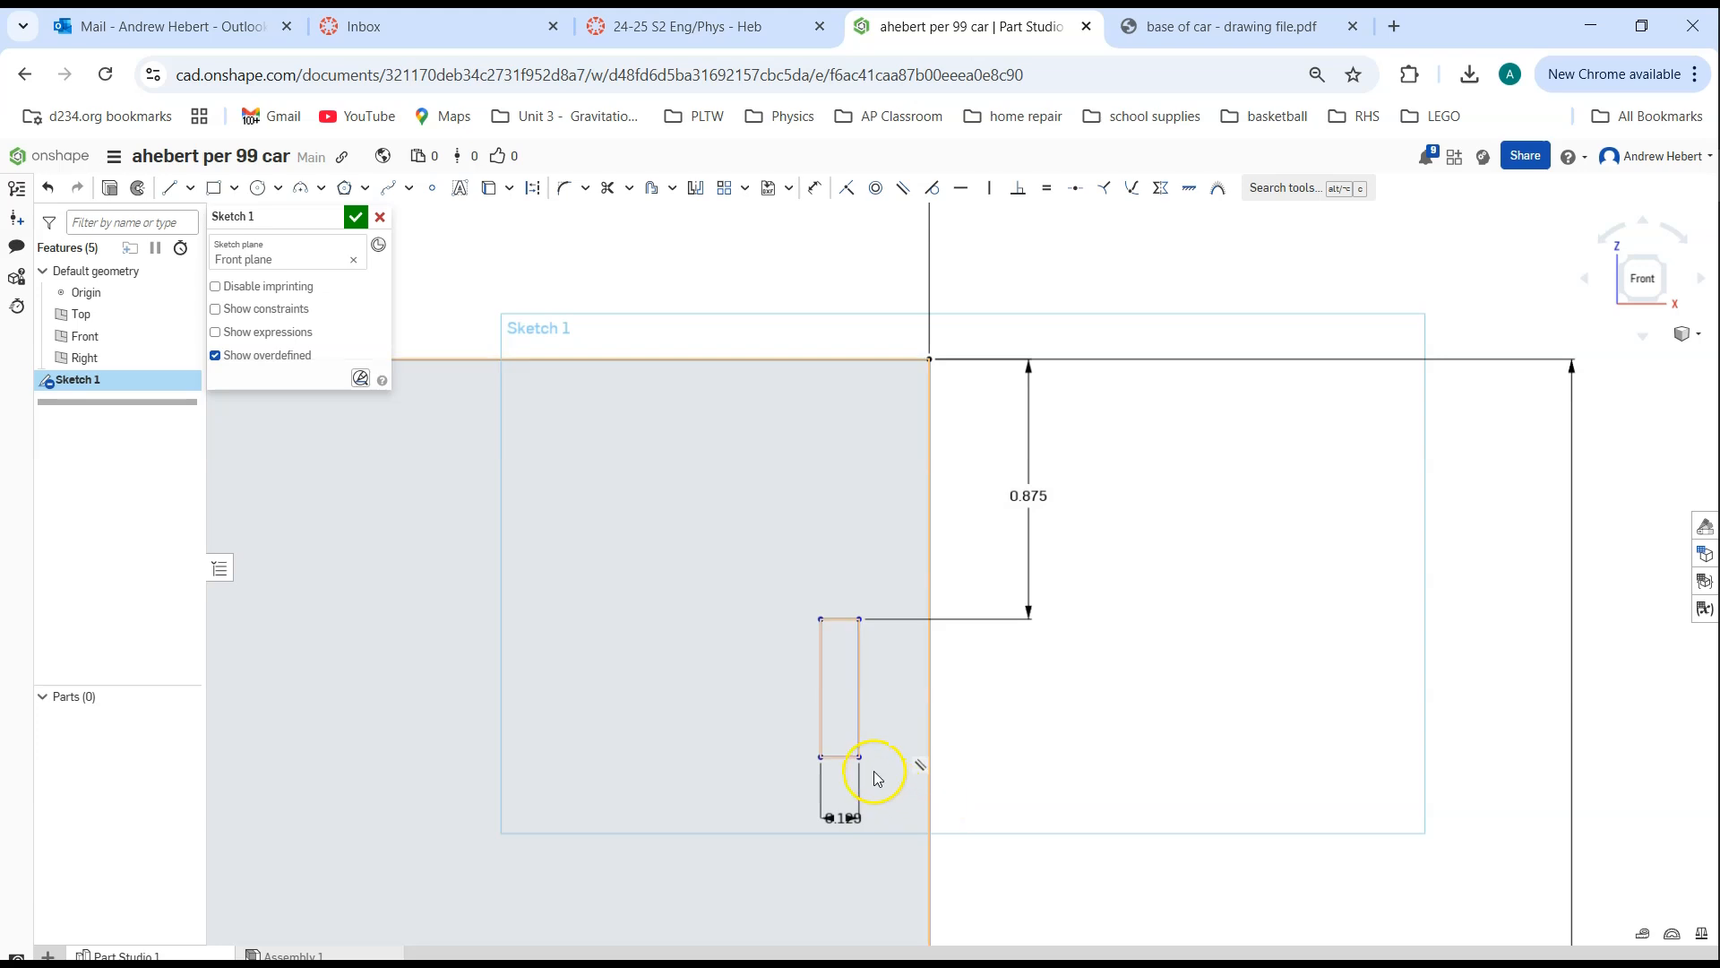
Dimension the vertical distance from the base's upper right corner to the slot's lower right corner as 1.375 in
mouse_move(859, 761)
left_mouse_down()
mouse_move(860, 891)
mouse_move(860, 718)
mouse_move(868, 899)
mouse_move(865, 749)
left_mouse_up()
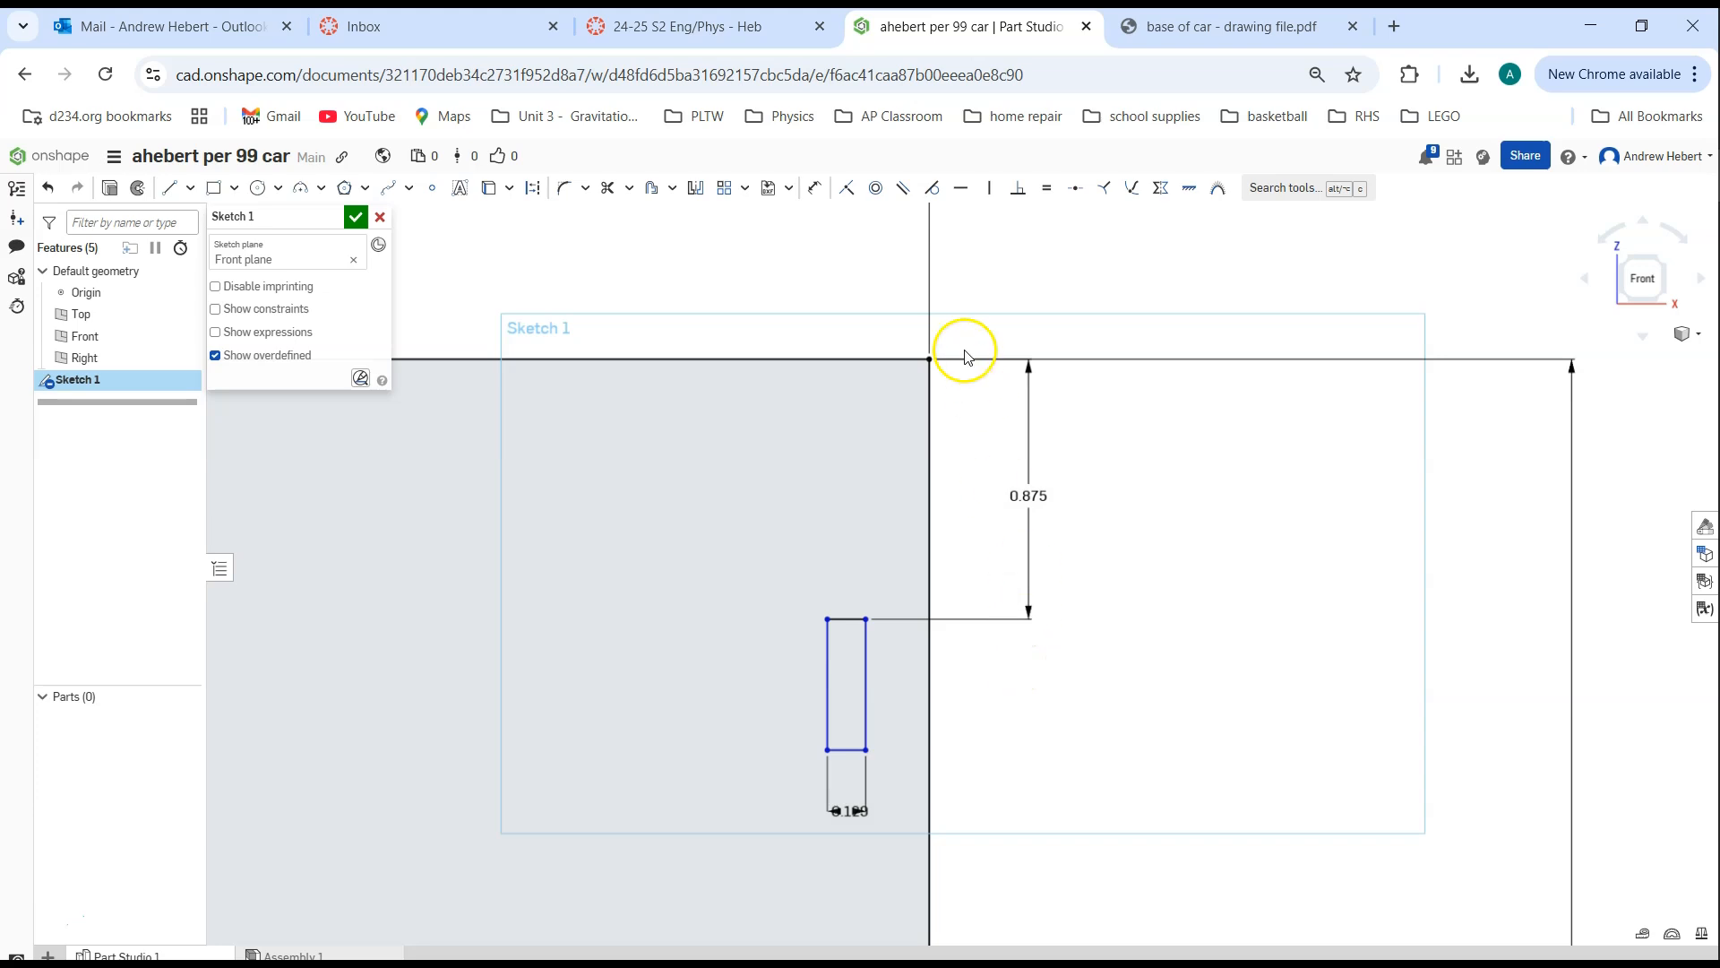
left_click(812, 188)
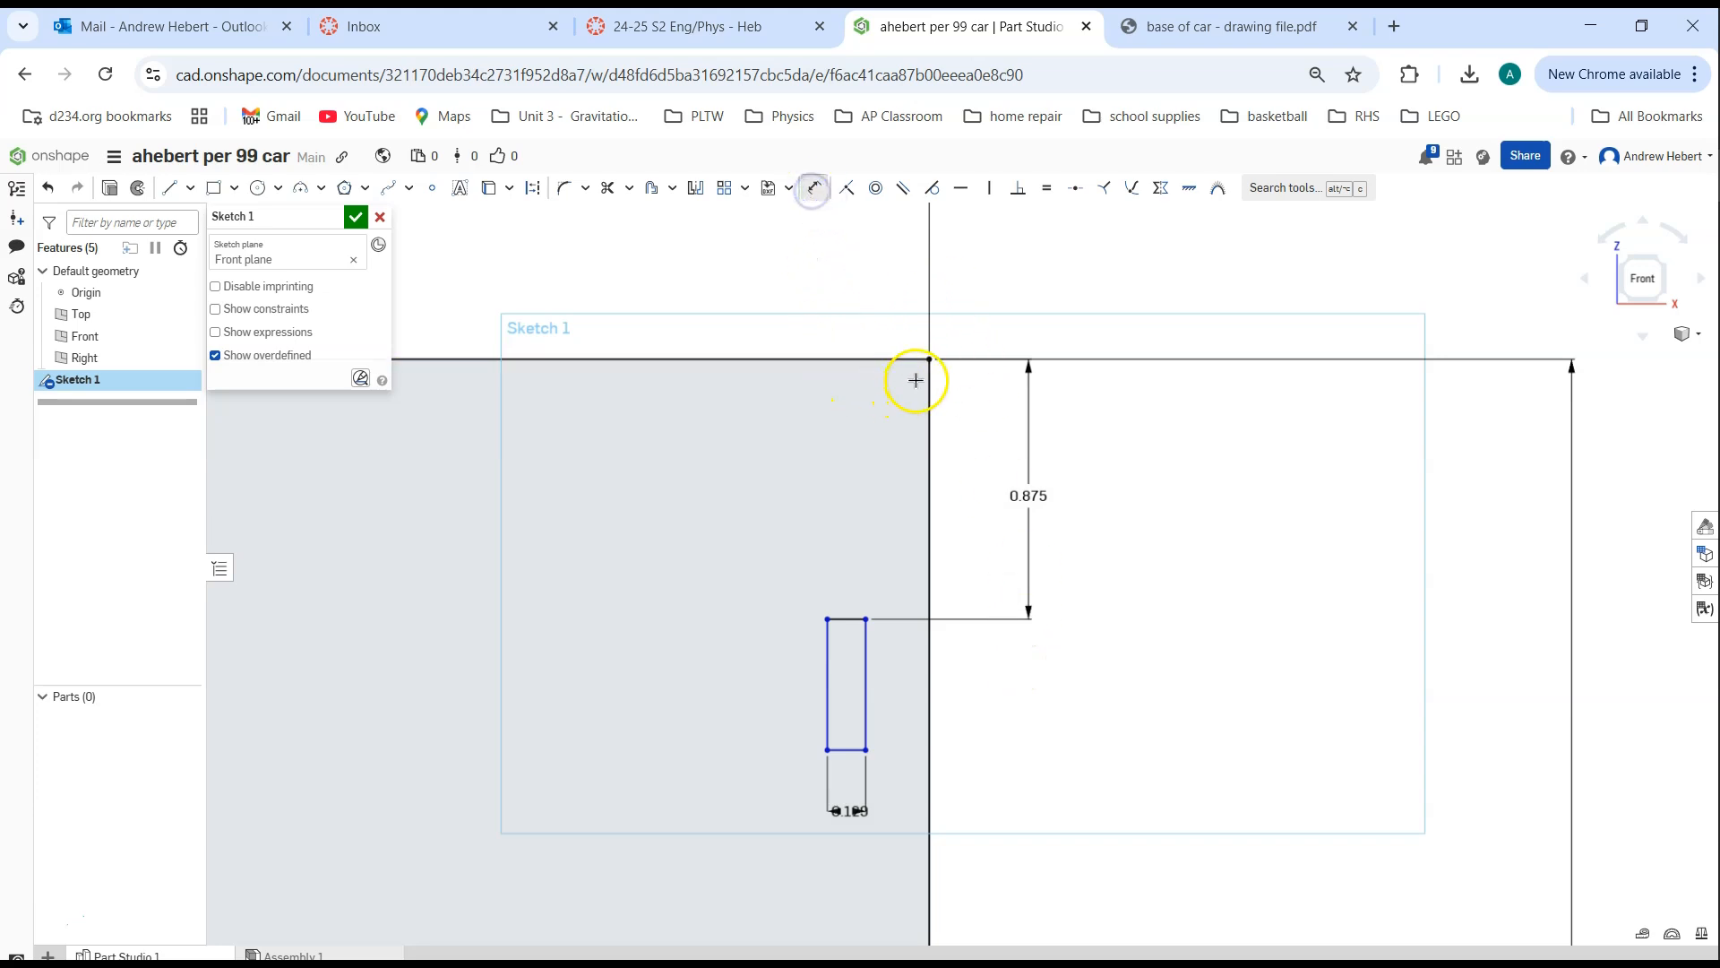
left_click(929, 360)
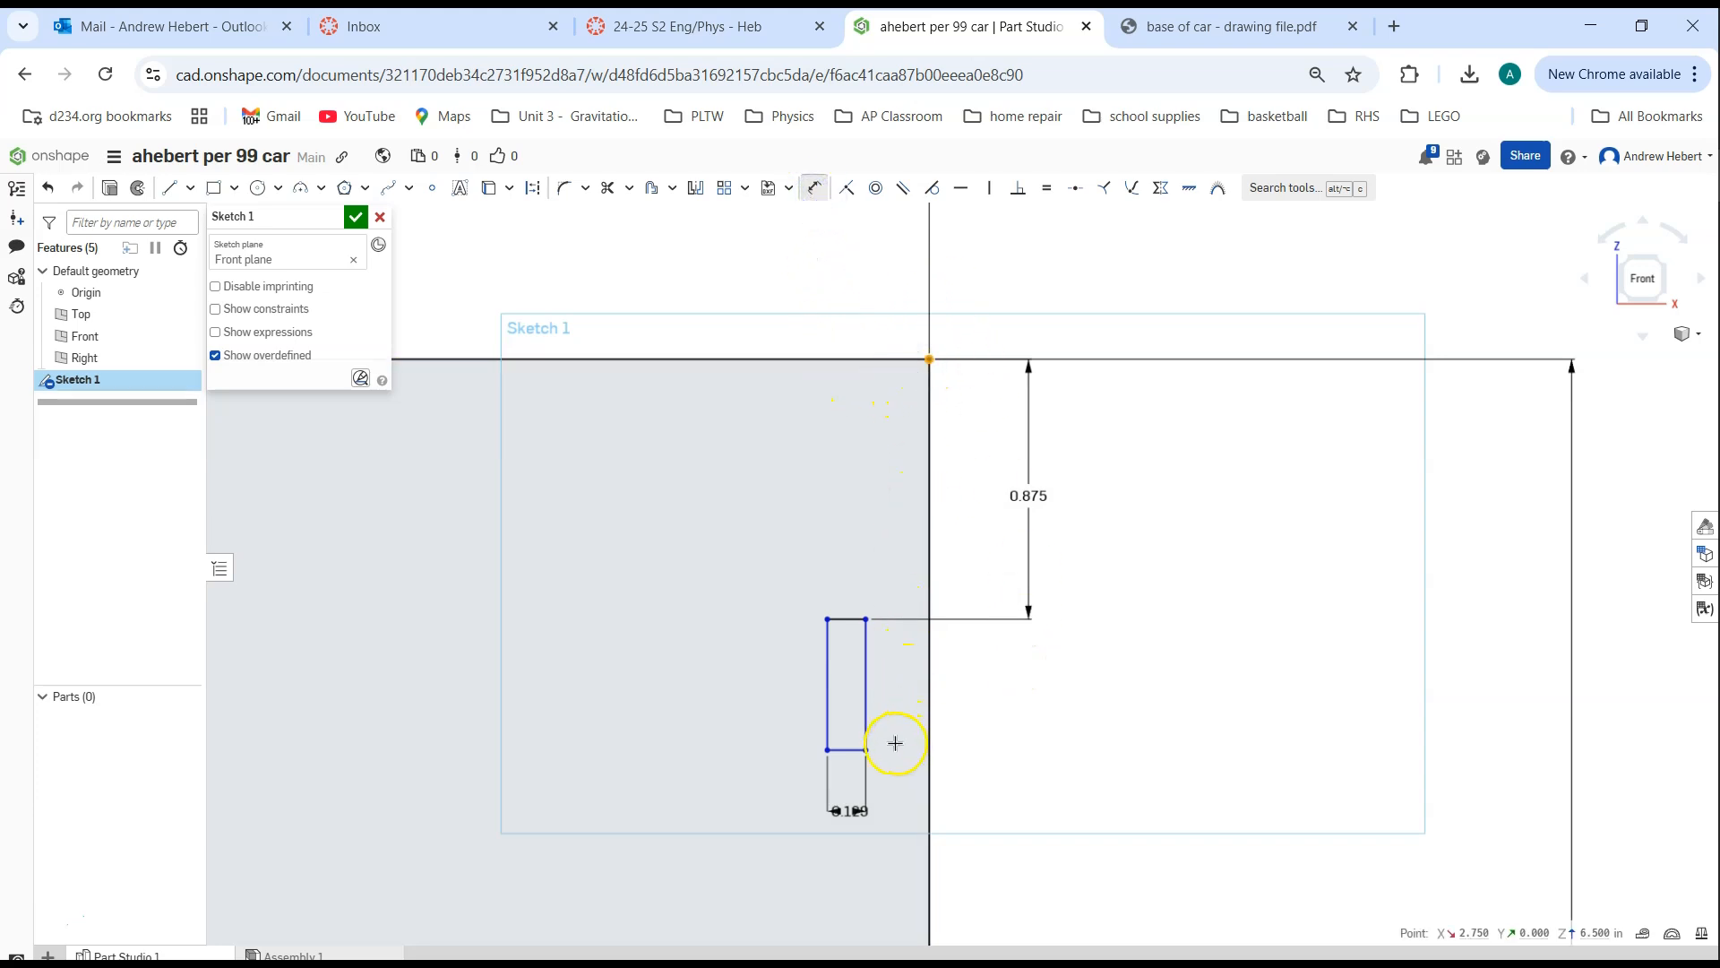
left_click(869, 750)
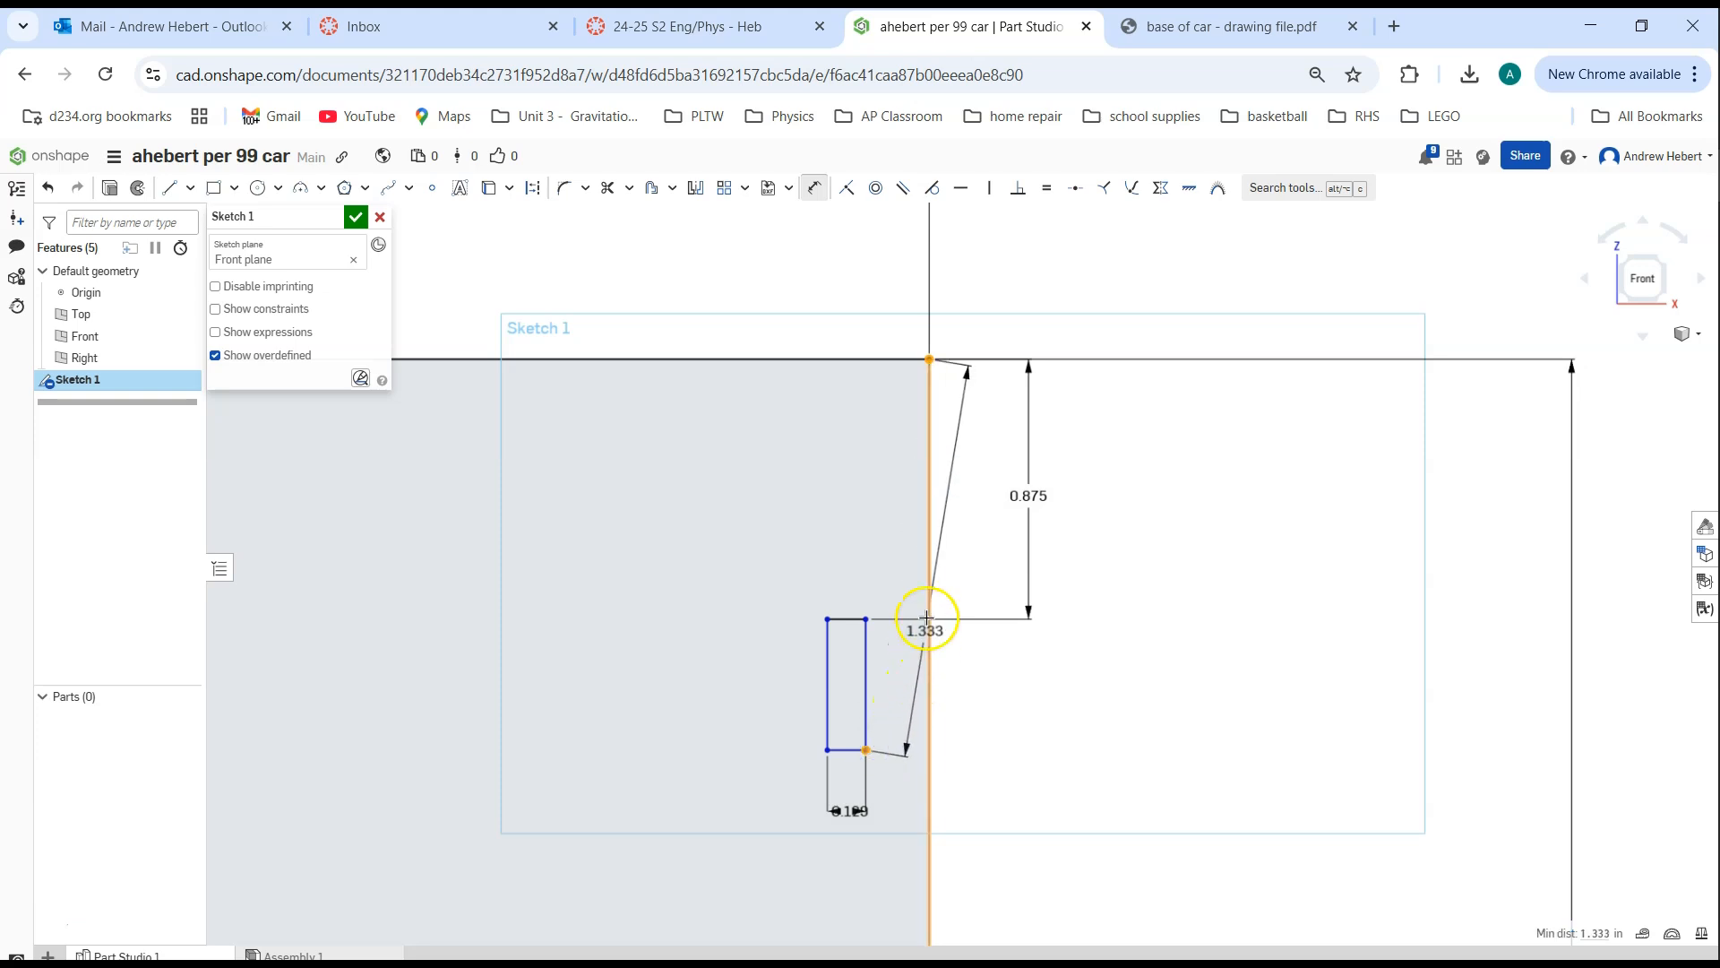
left_click(1042, 560)
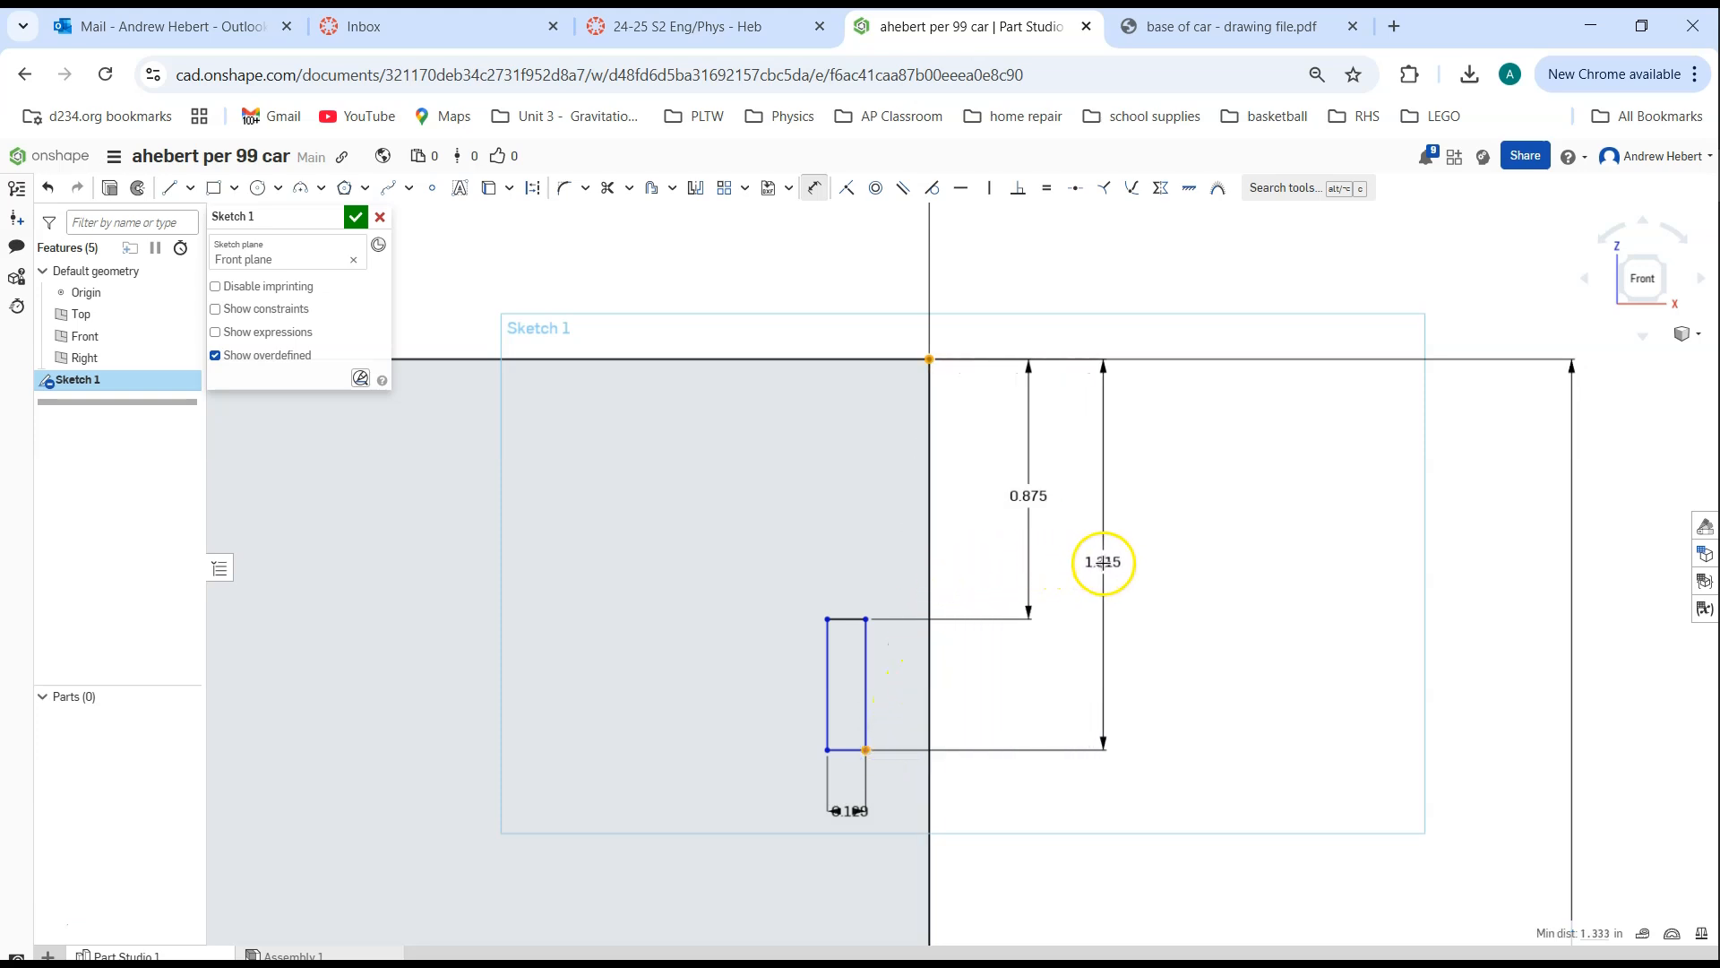
left_click(1104, 562)
type("1")
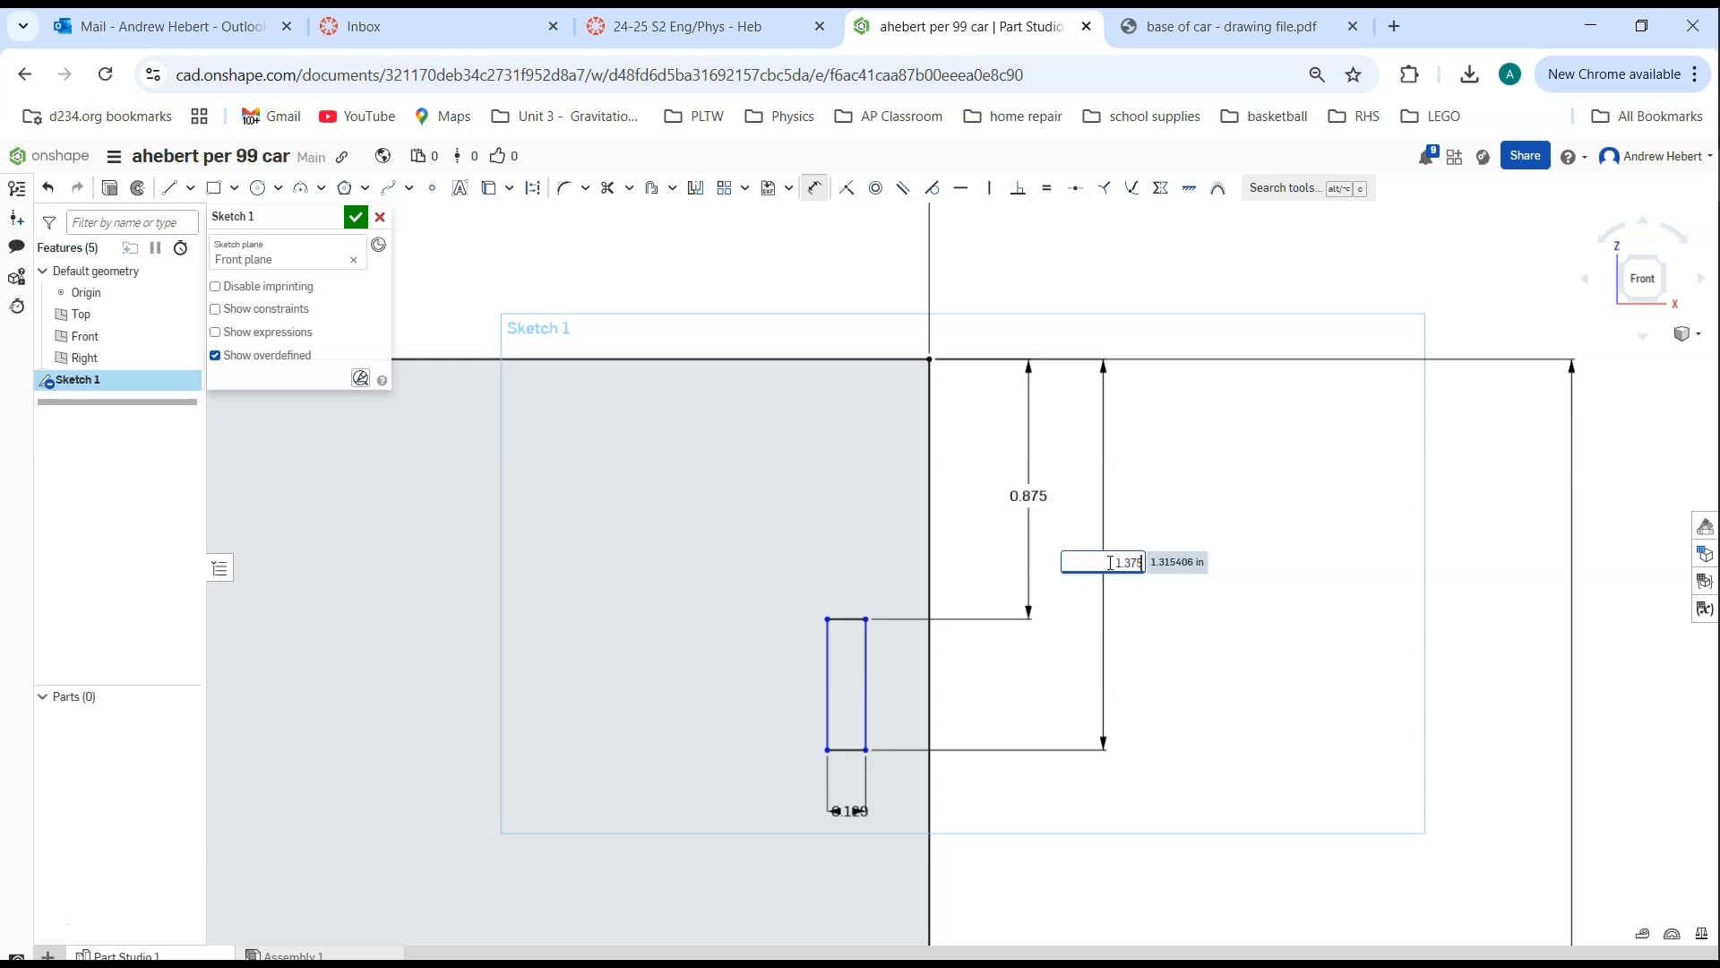
type(".375")
key("Return")
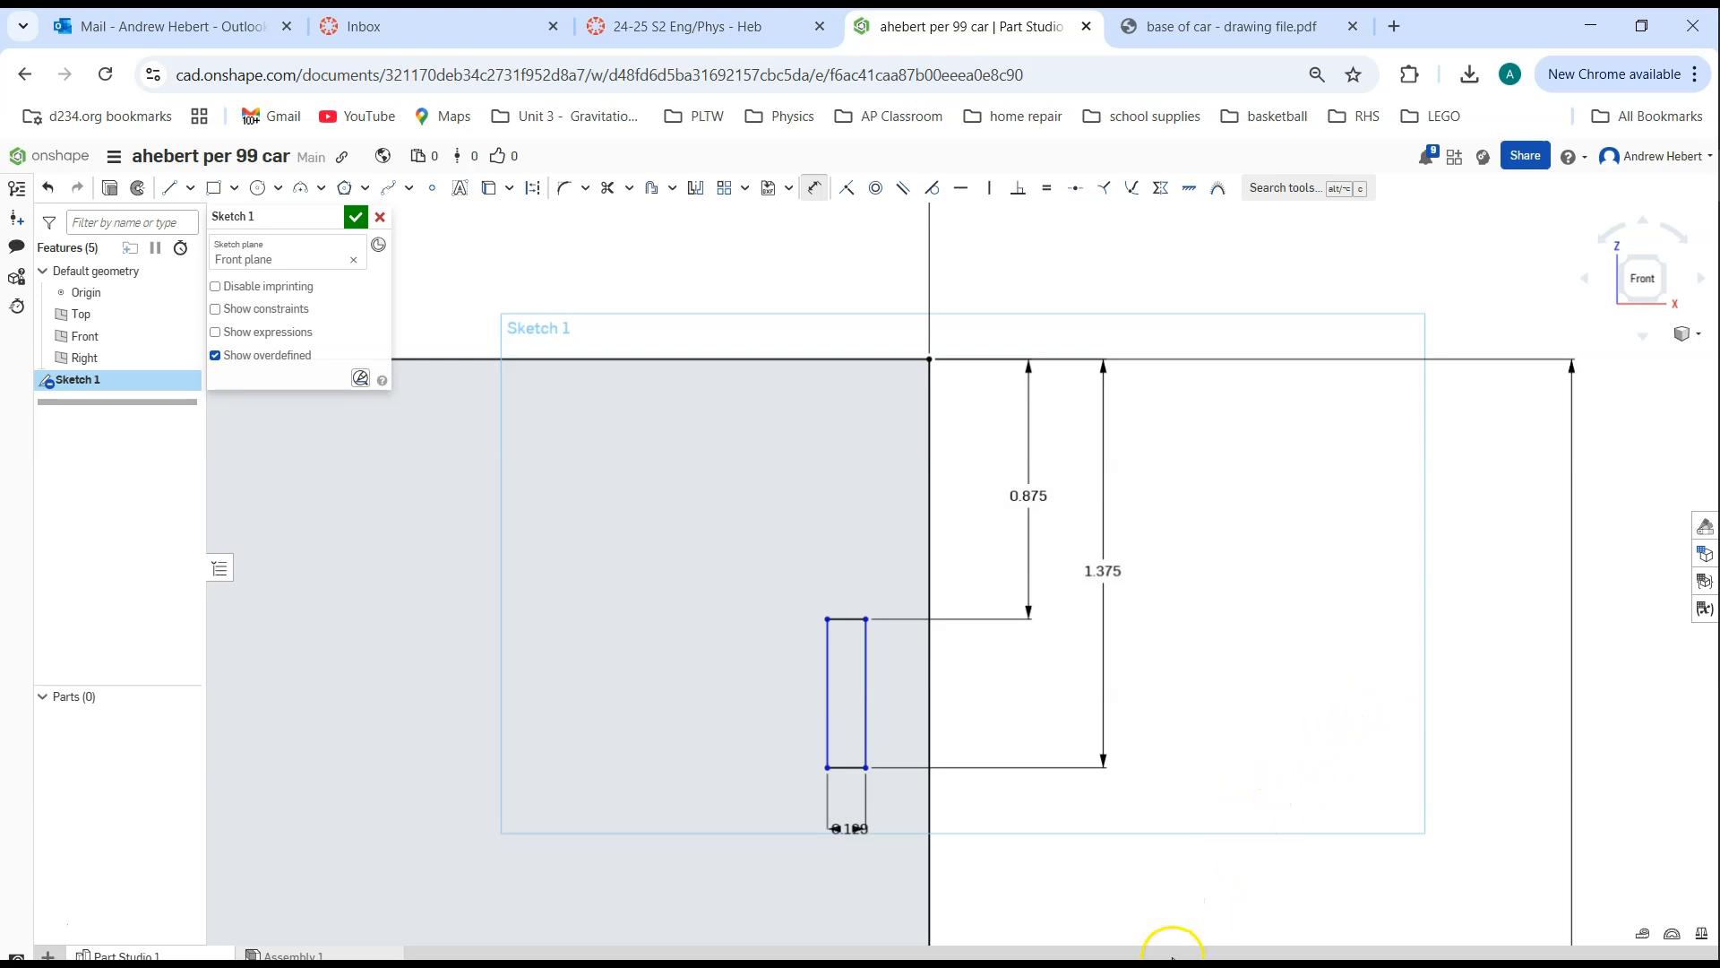
scroll(1201, 815, "down", 3)
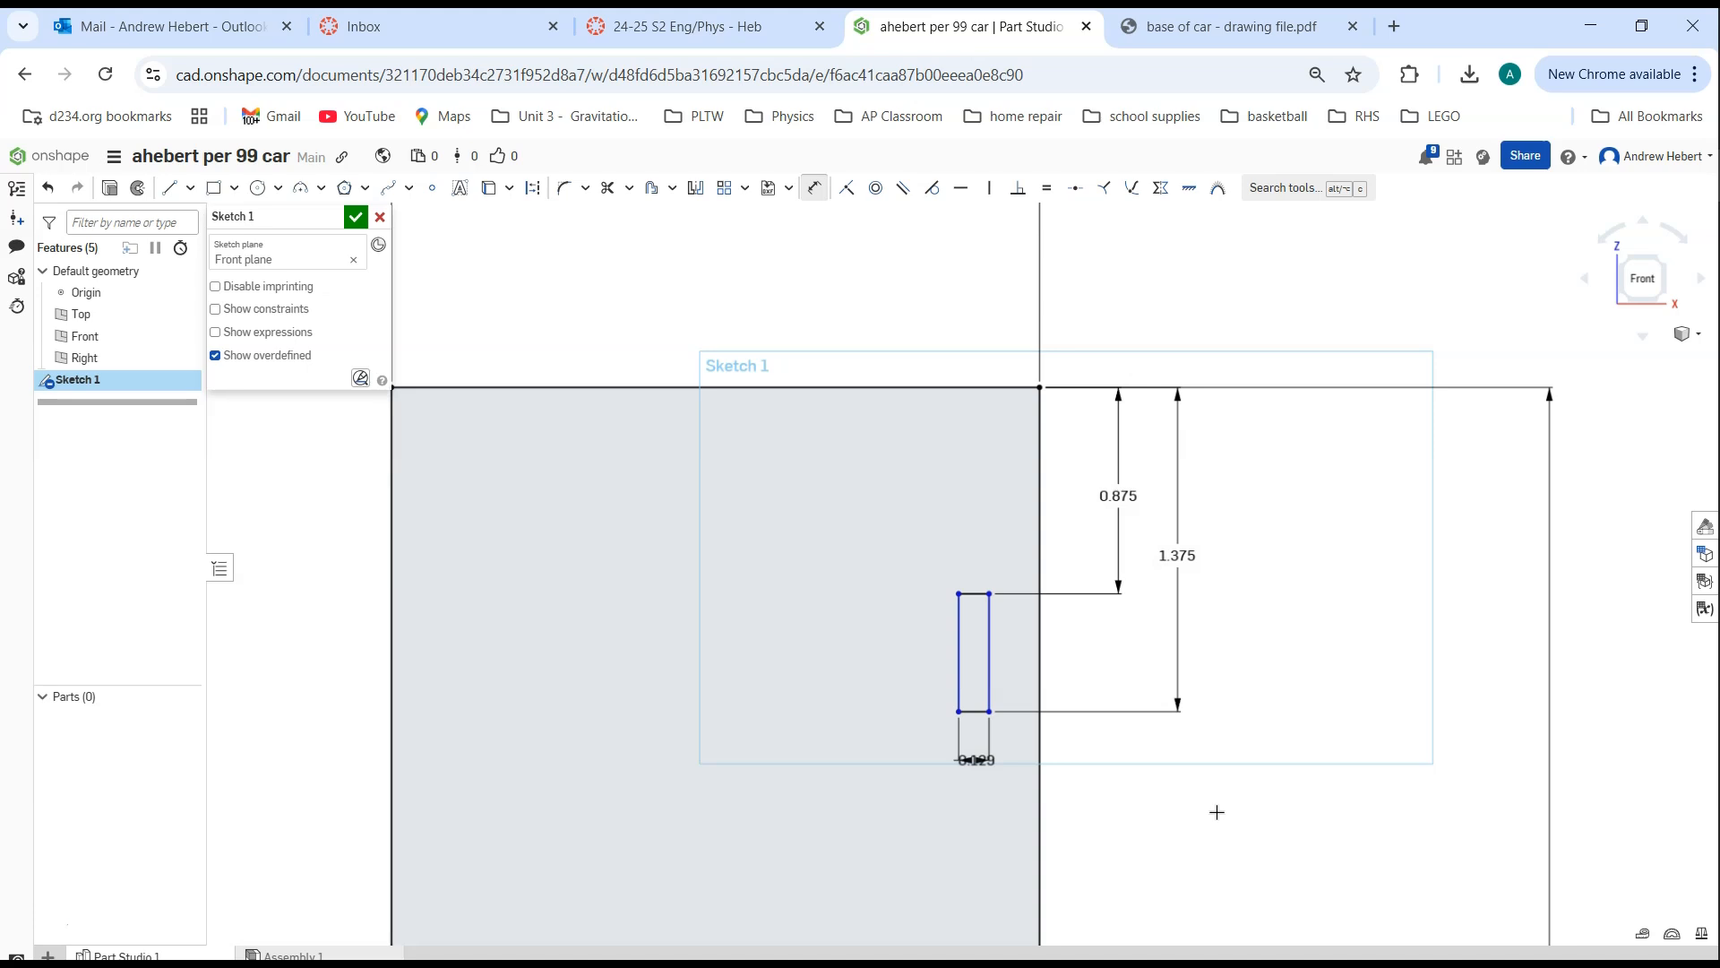
key("Escape")
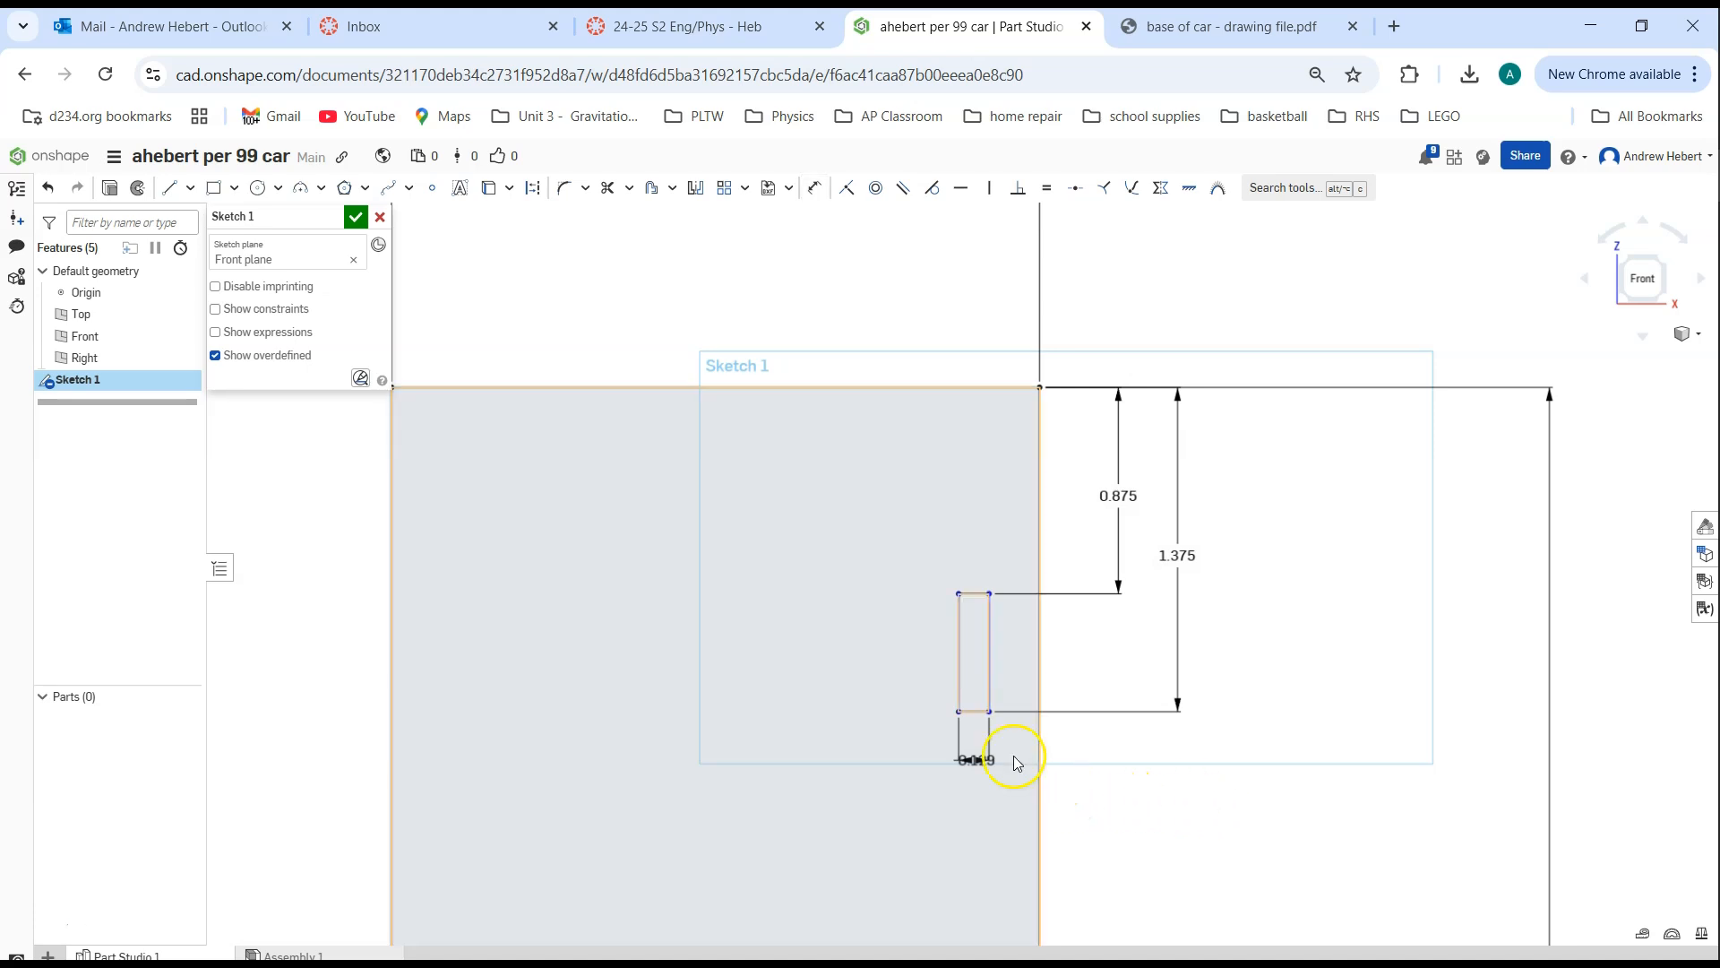
Dimension the horizontal gap between the slot's right edge and the base's right edge as 0.125 in
mouse_move(960, 714)
left_mouse_down()
mouse_move(813, 714)
mouse_move(952, 741)
mouse_move(974, 766)
mouse_move(822, 741)
mouse_move(922, 744)
mouse_move(758, 746)
mouse_move(965, 744)
left_mouse_up()
left_click(1152, 742)
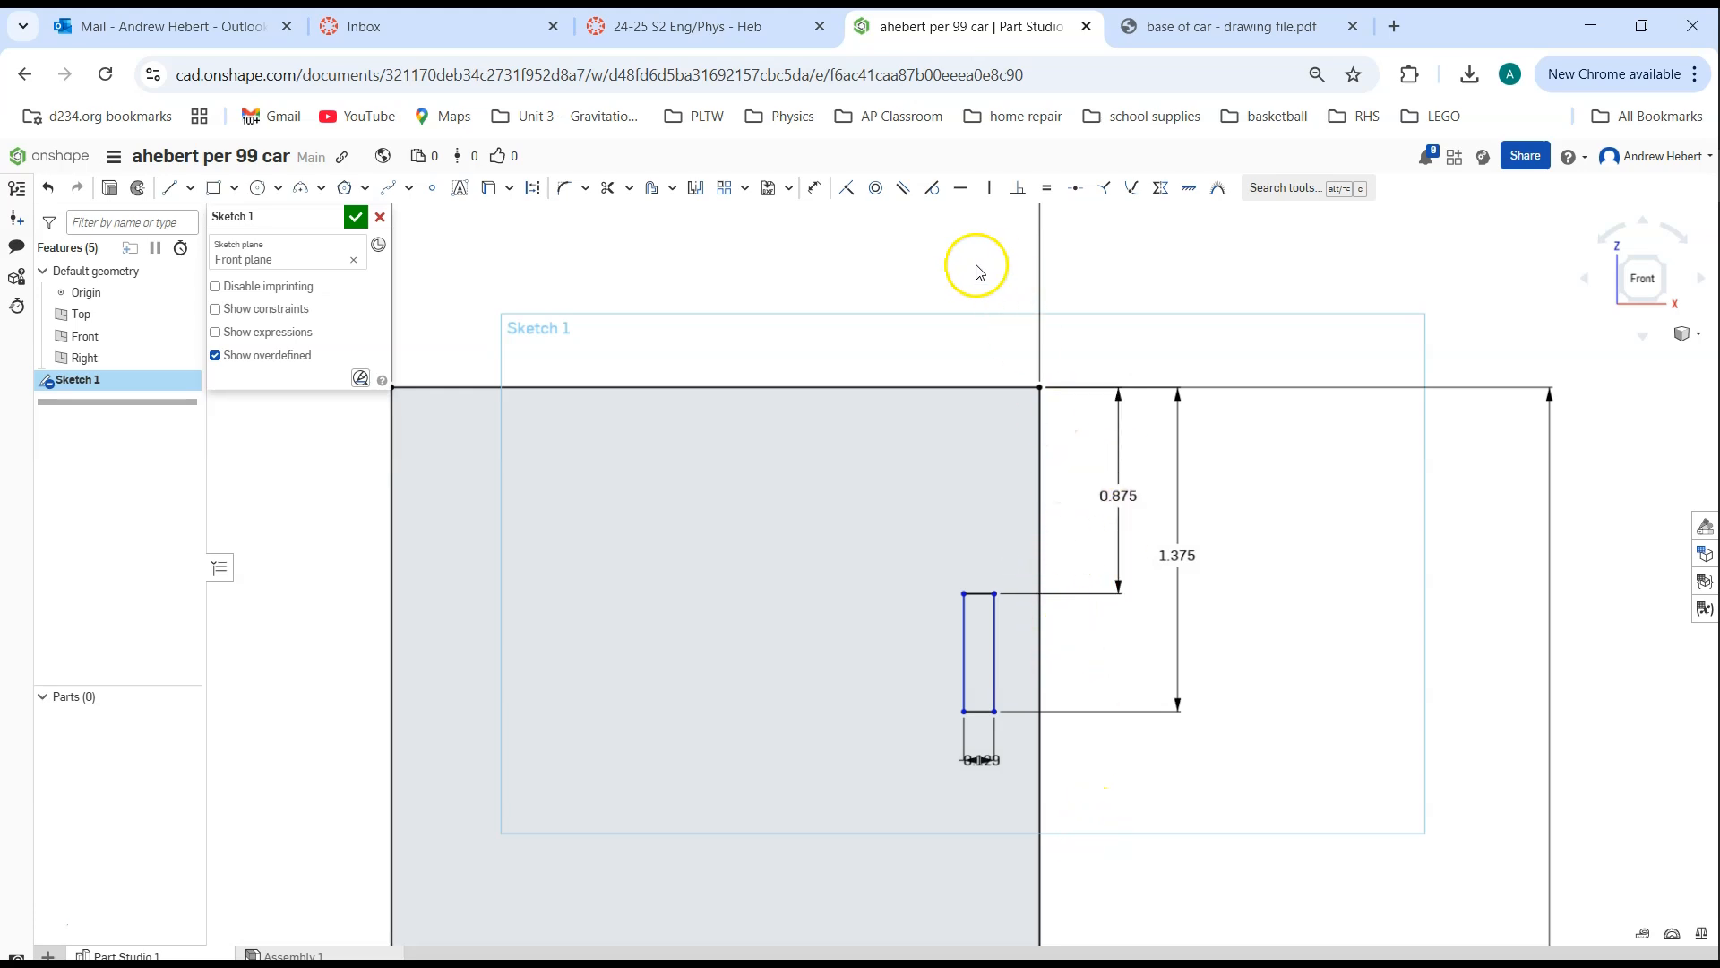
left_click(813, 188)
left_click(993, 645)
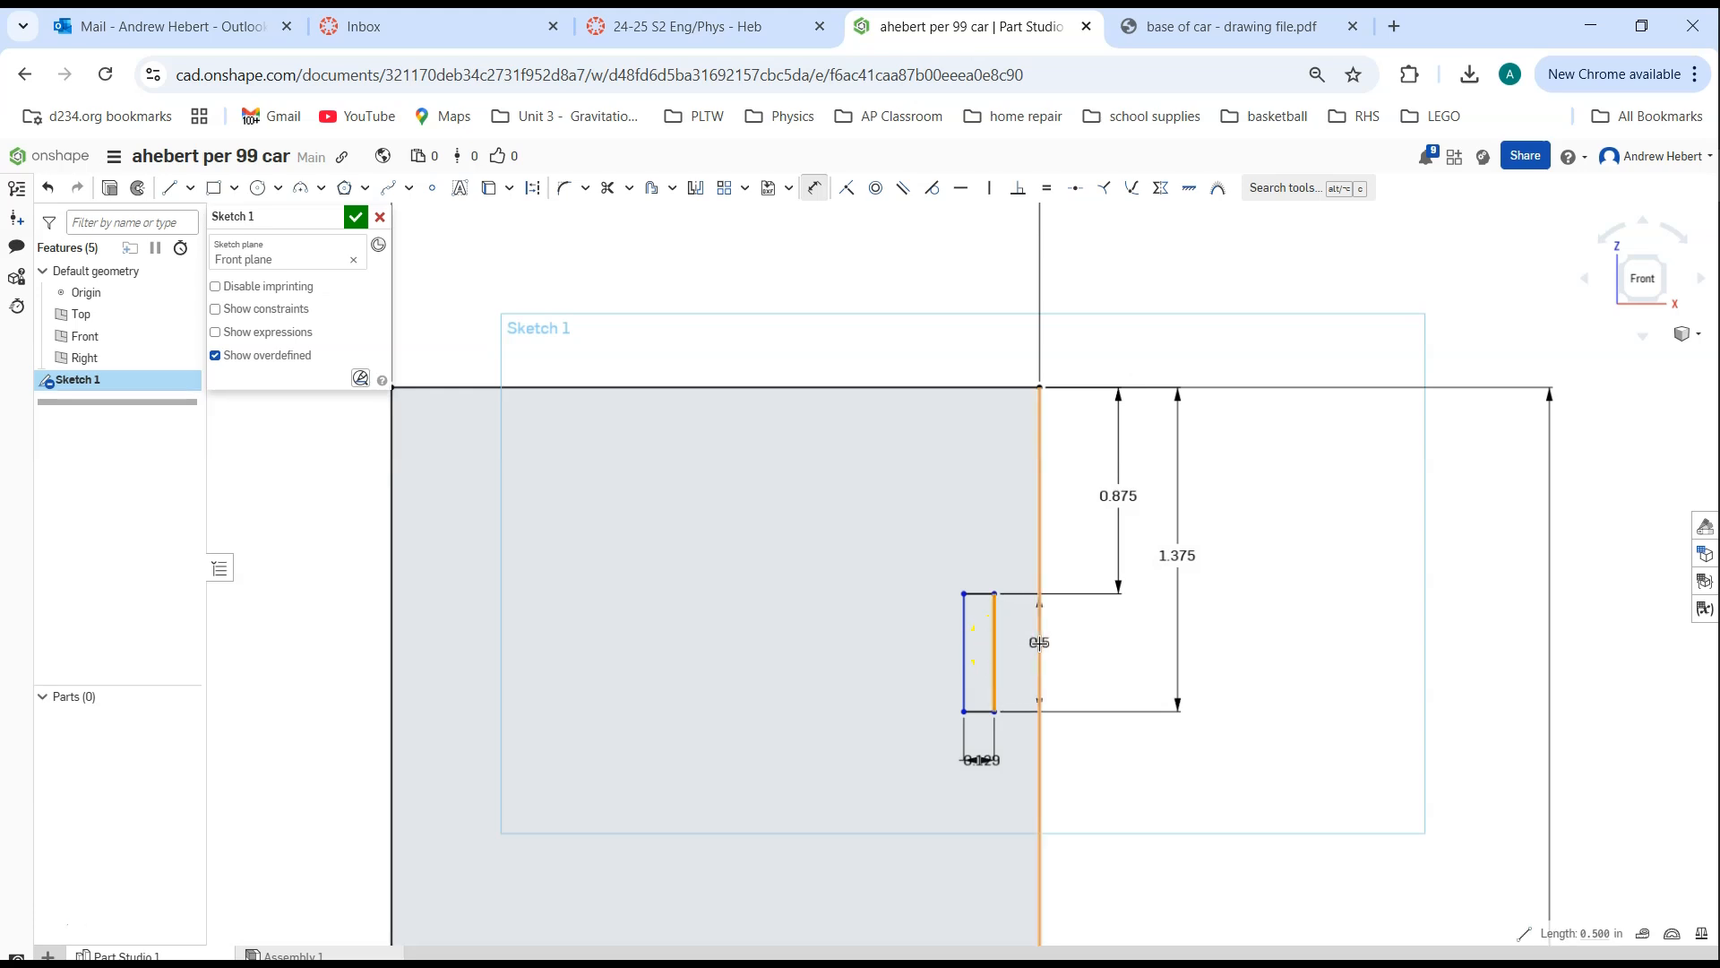
left_click(1040, 642)
left_click(1092, 646)
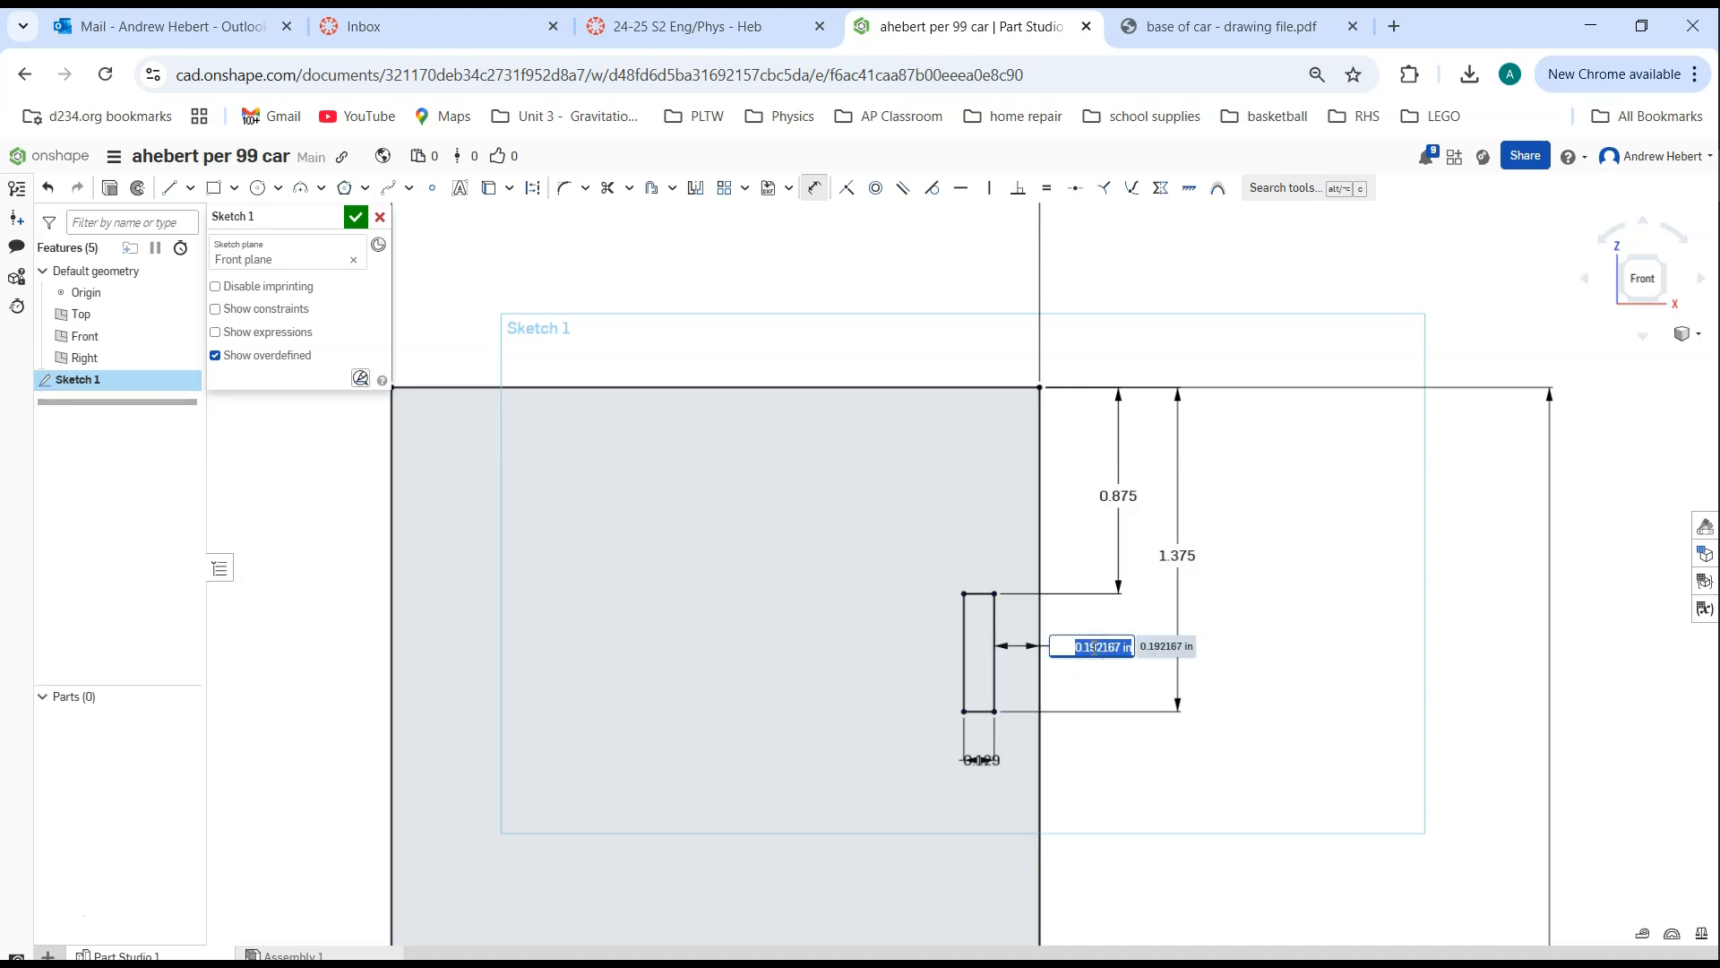
type("125")
key("Return")
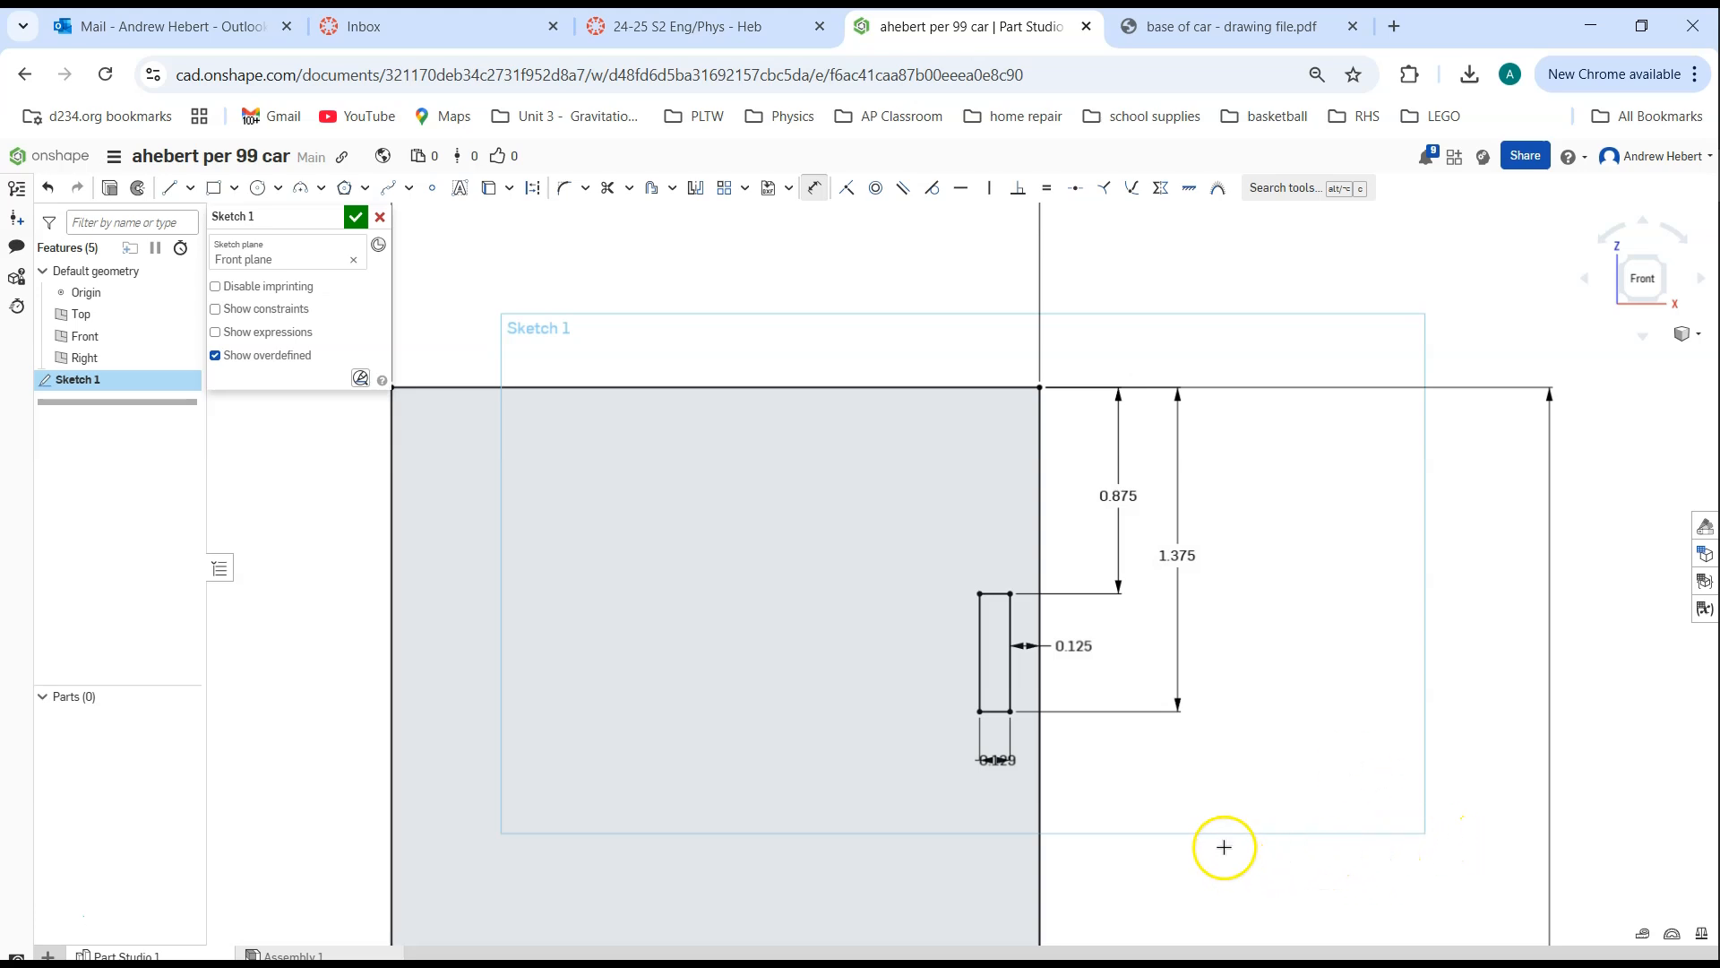
Sketch a center point circle about 0.21 in in diameter inside the base, just below the middle of its top edge
middle_click_drag(1162, 825, 1195, 782)
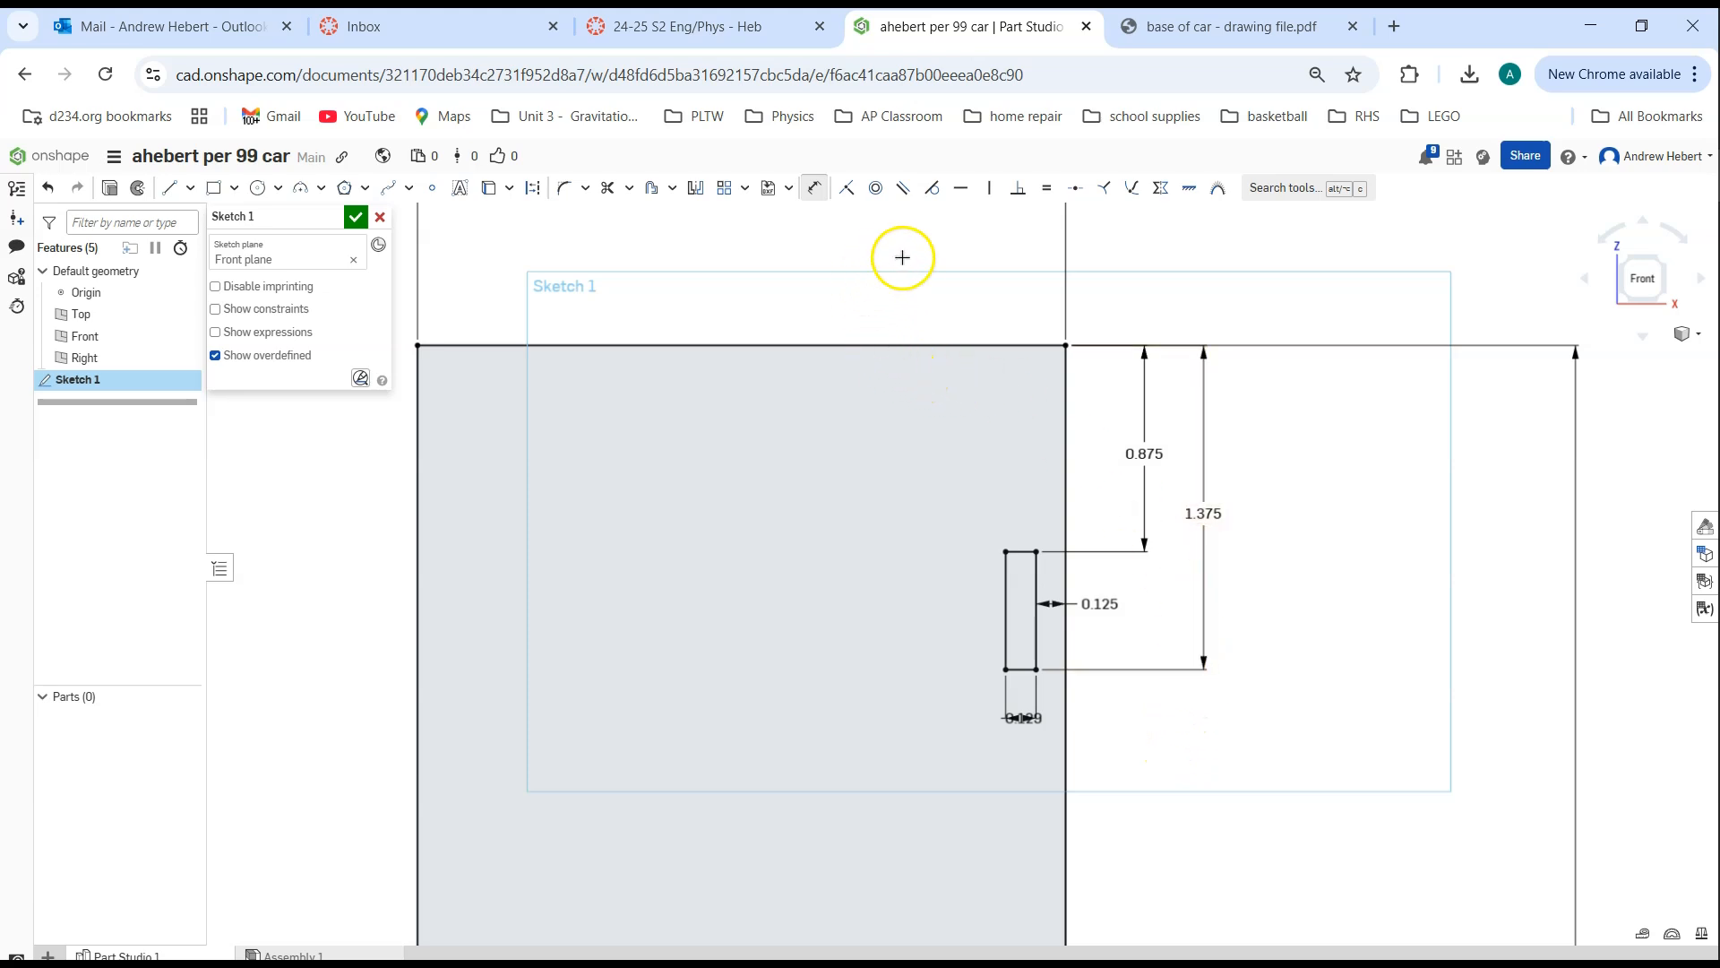
left_click(280, 190)
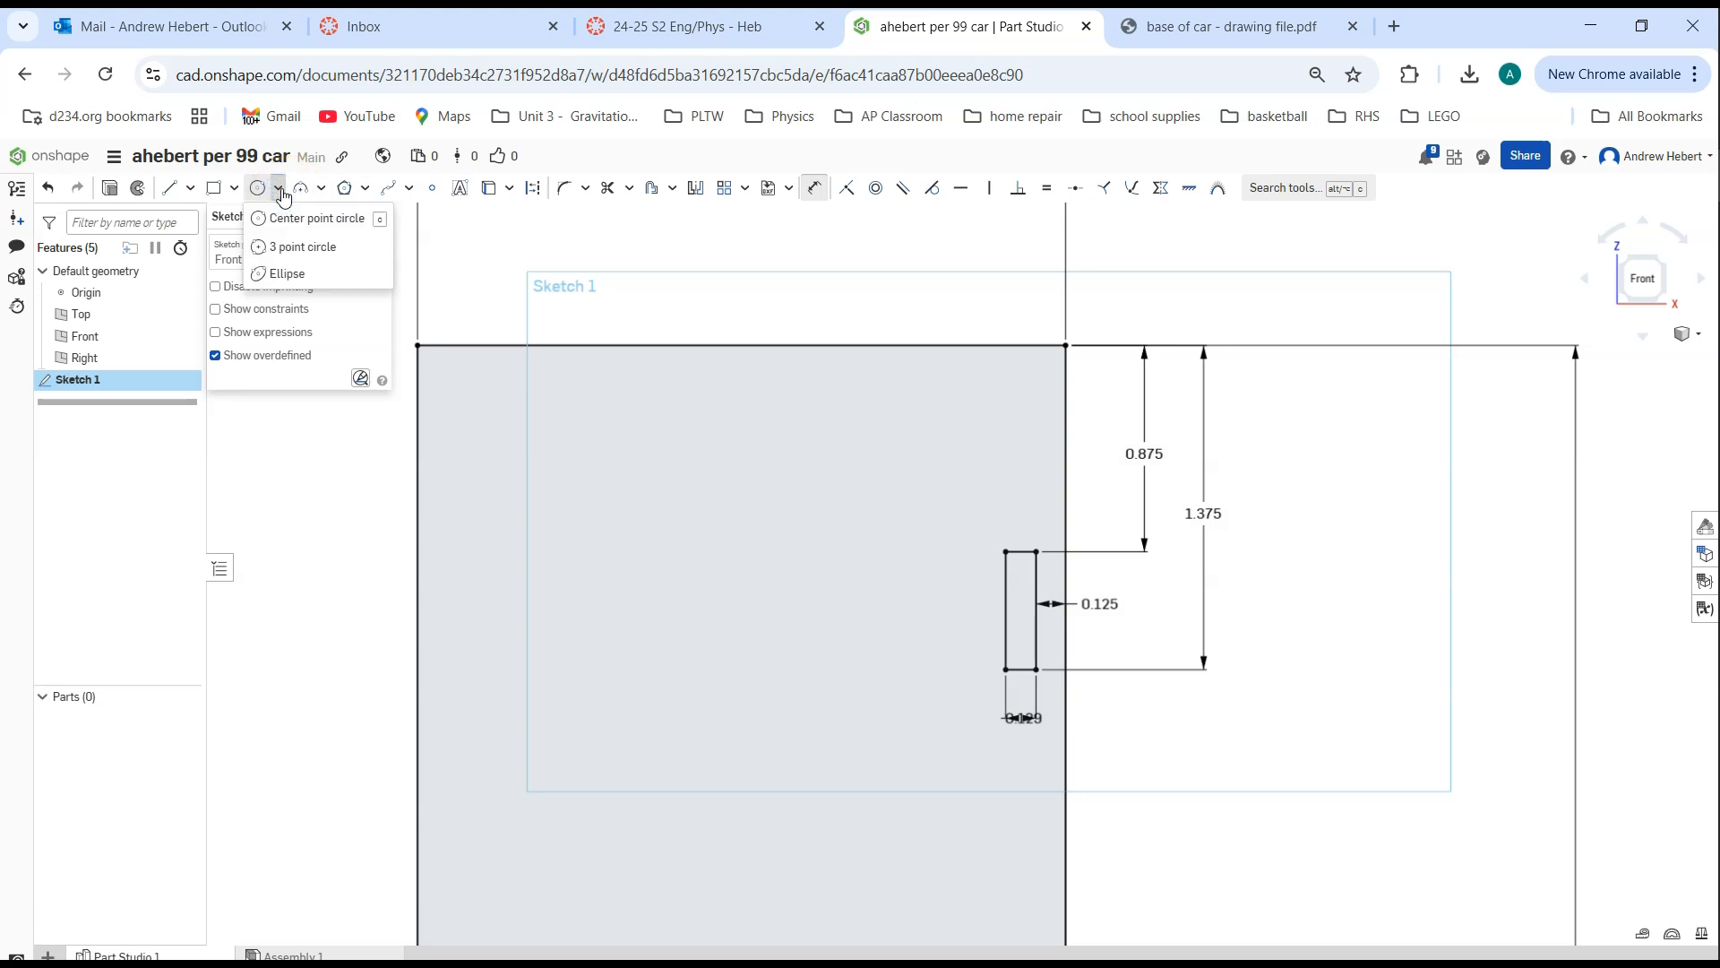
left_click(282, 190)
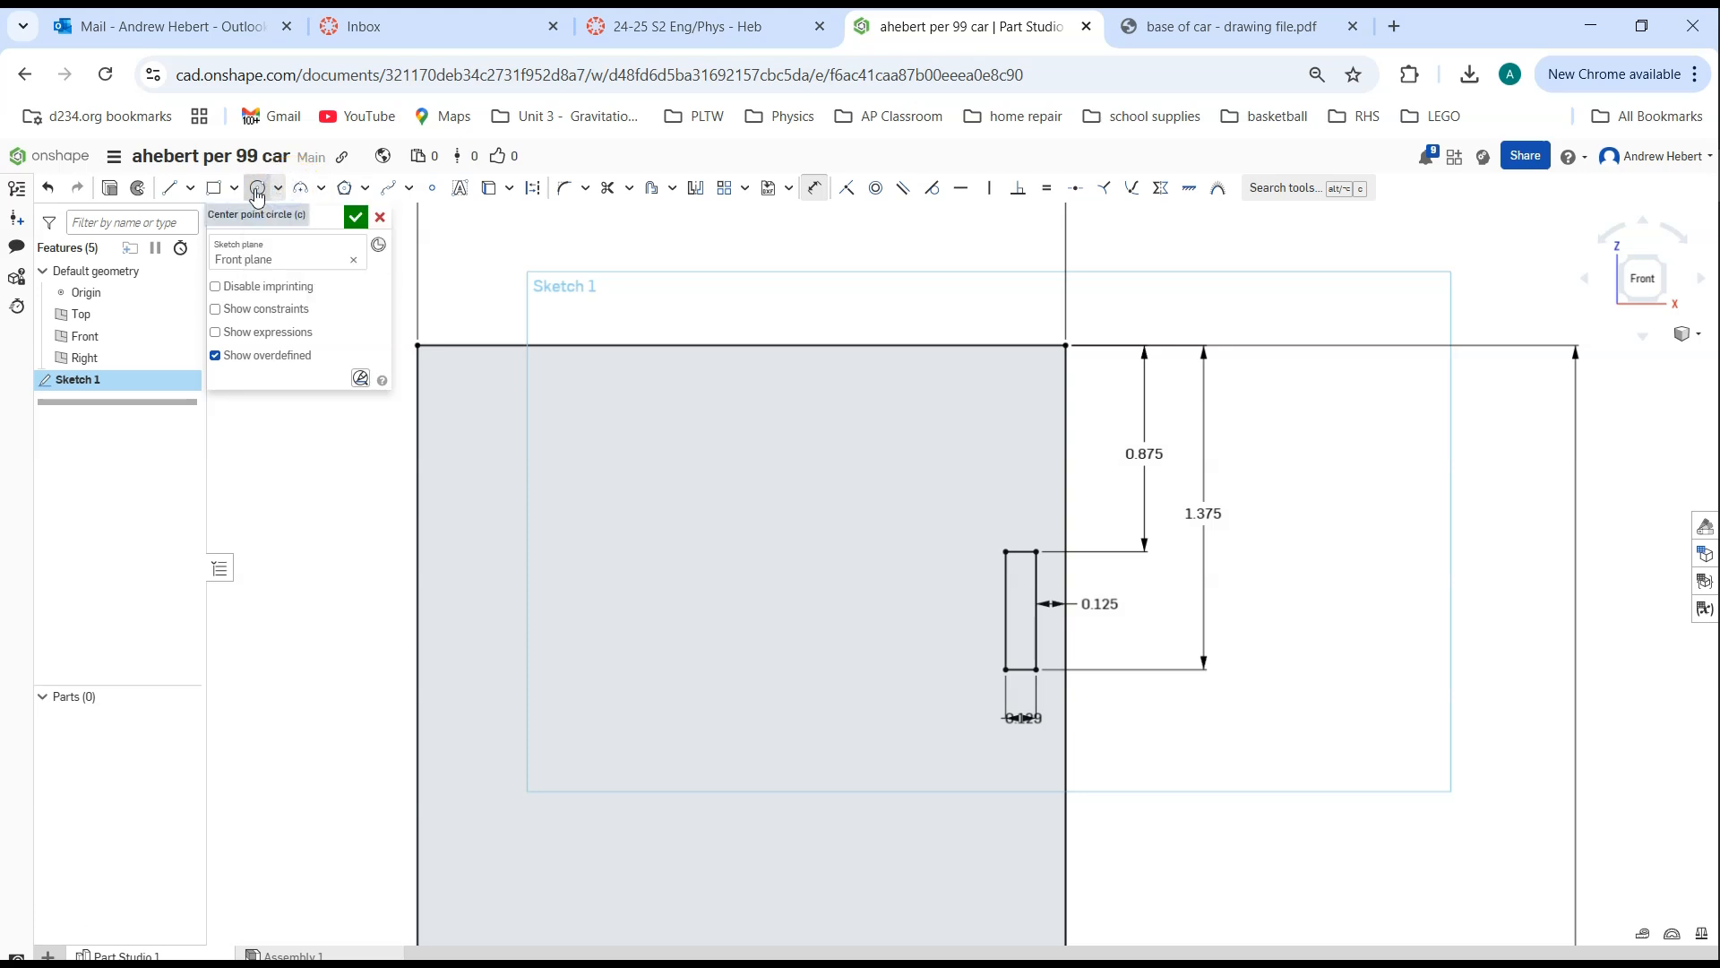
left_click(257, 190)
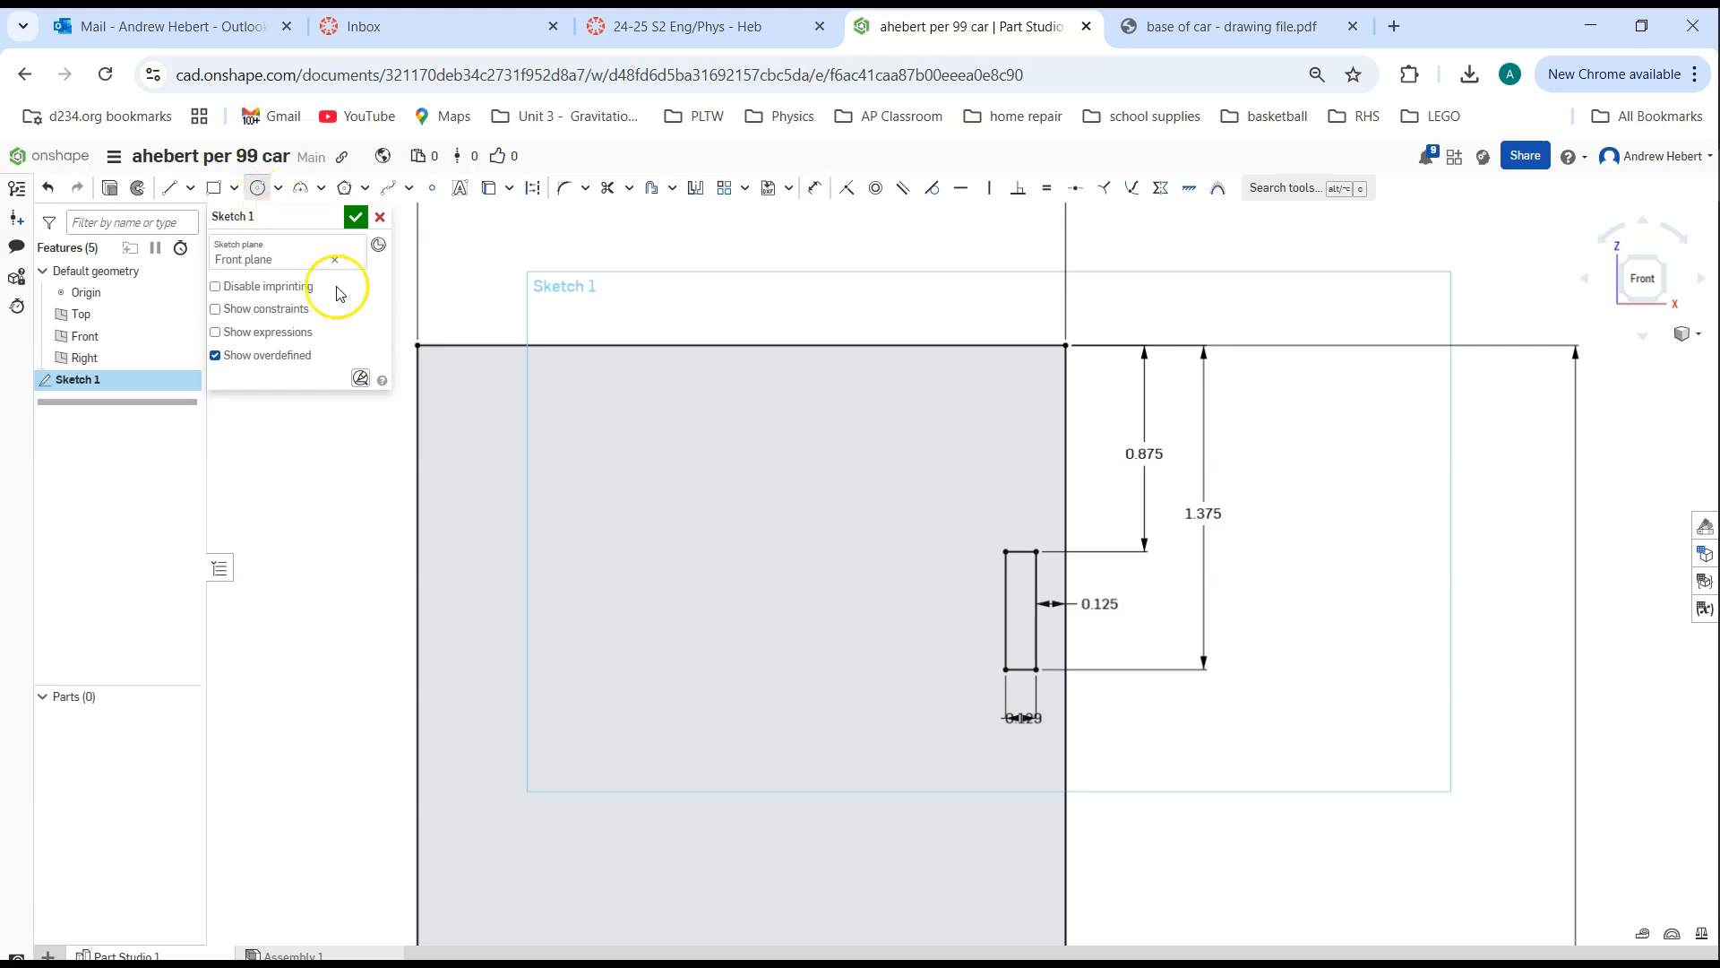
left_click(730, 404)
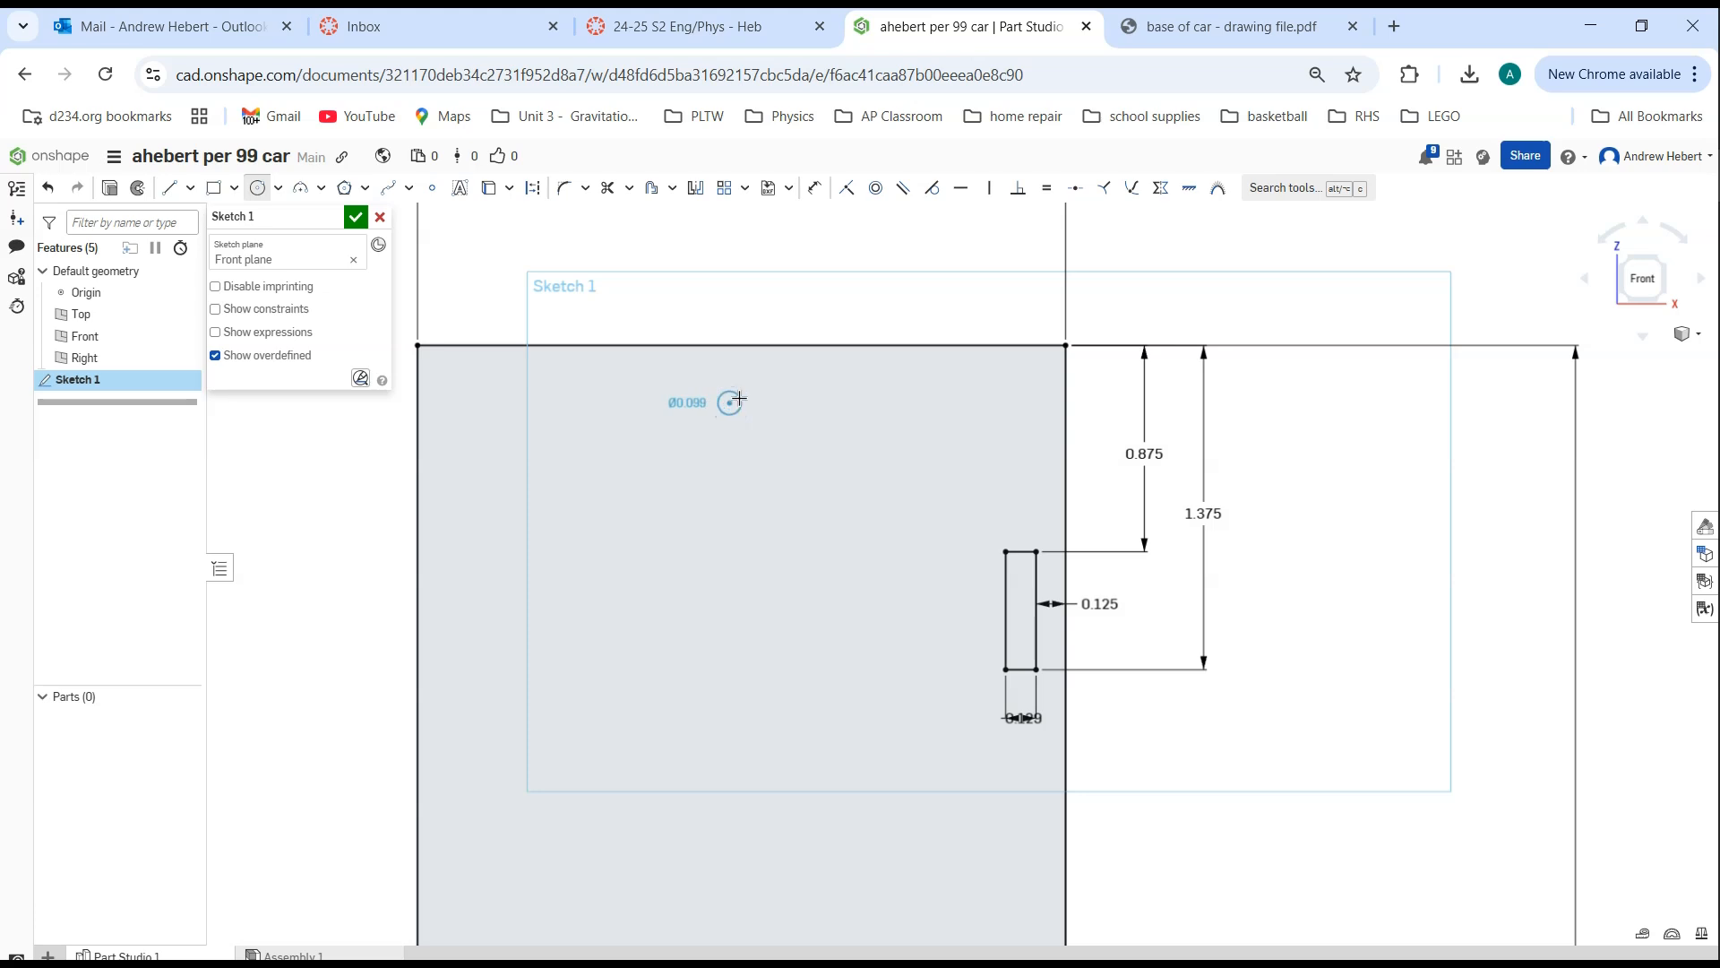
left_click(751, 391)
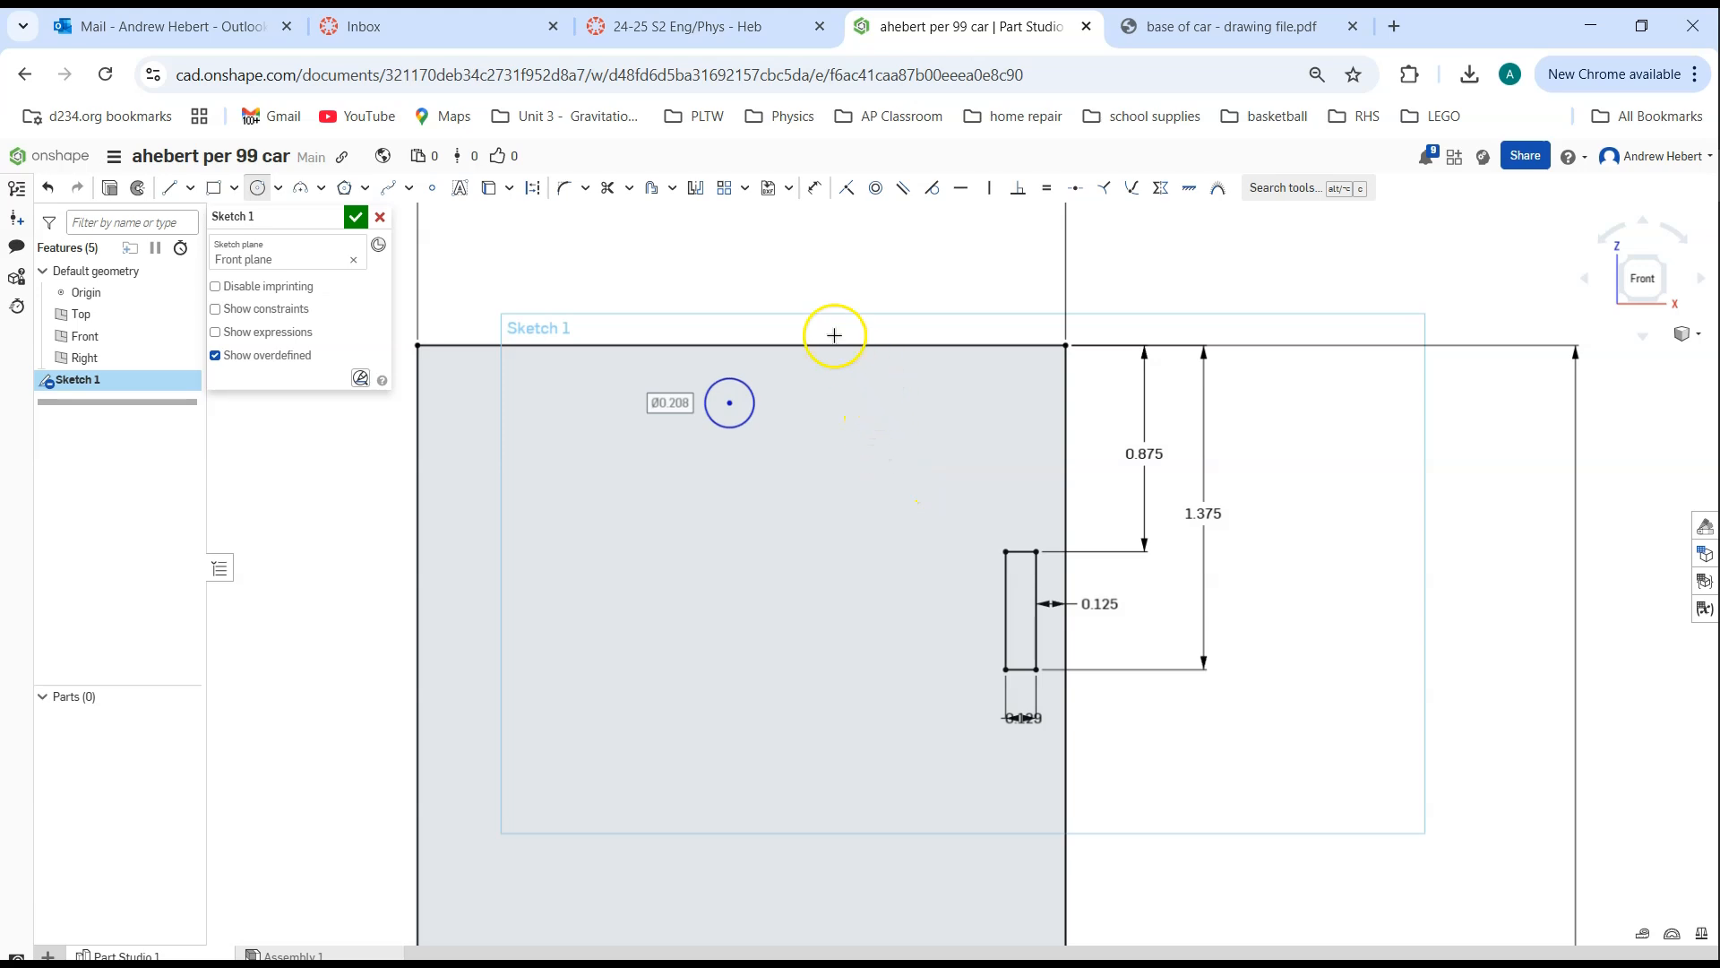
Dimension the circle's diameter as 0.160 in
left_click(813, 190)
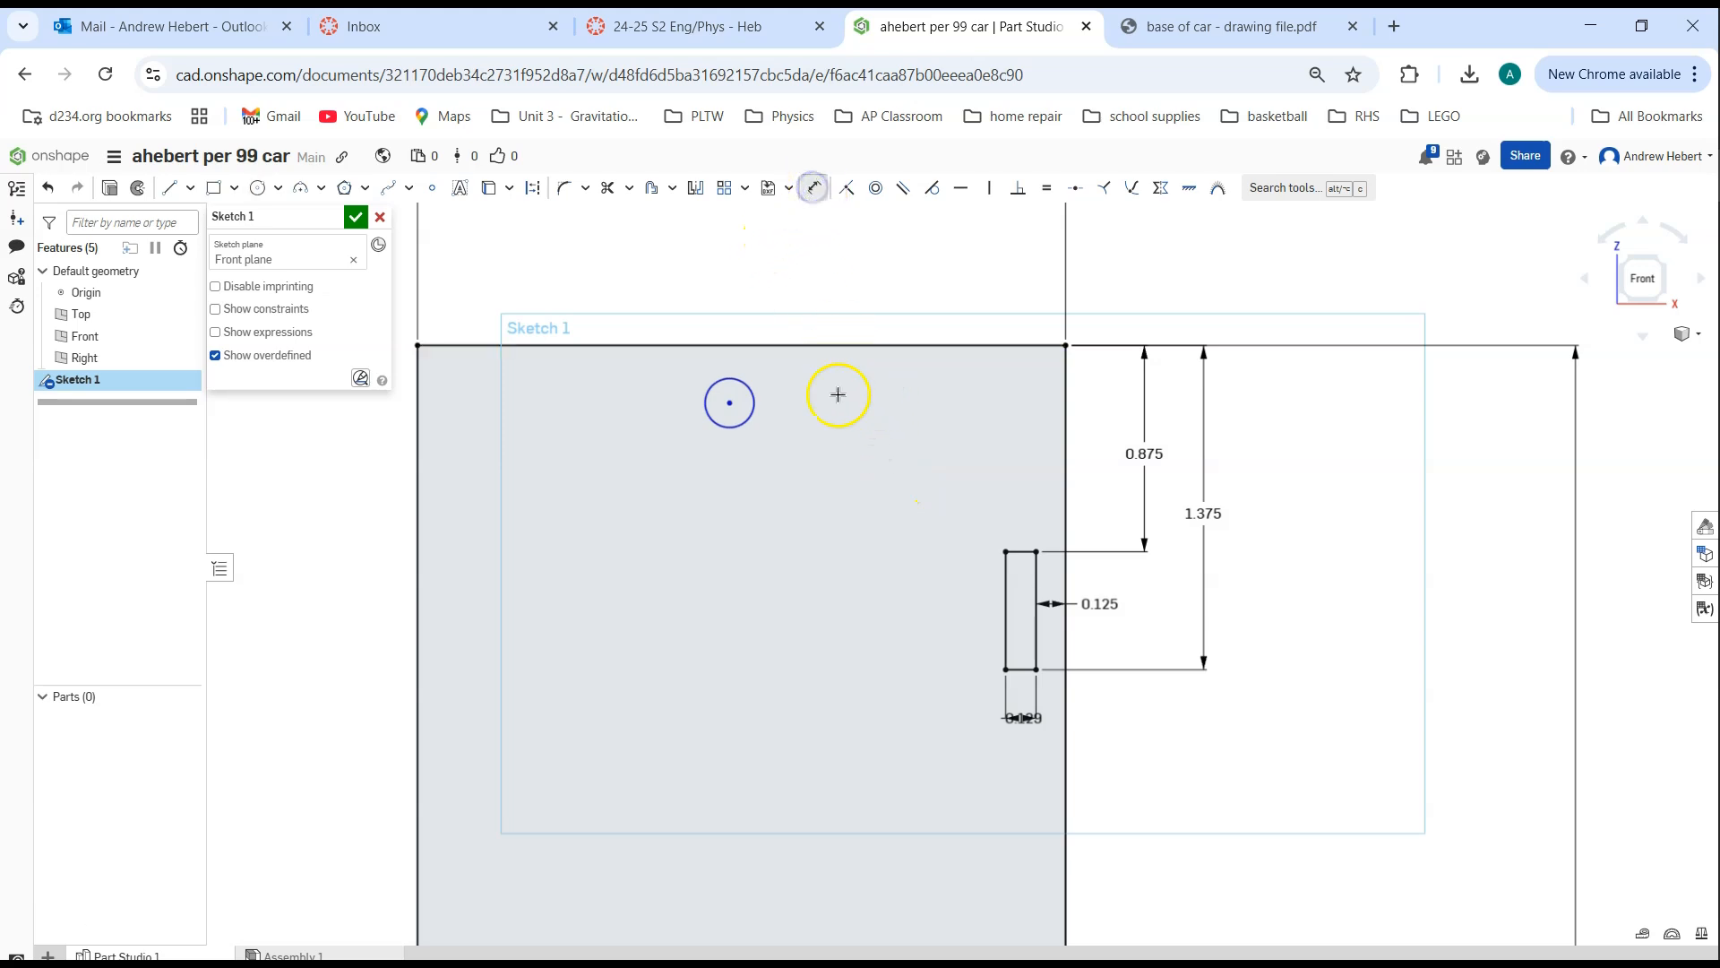
left_click(749, 423)
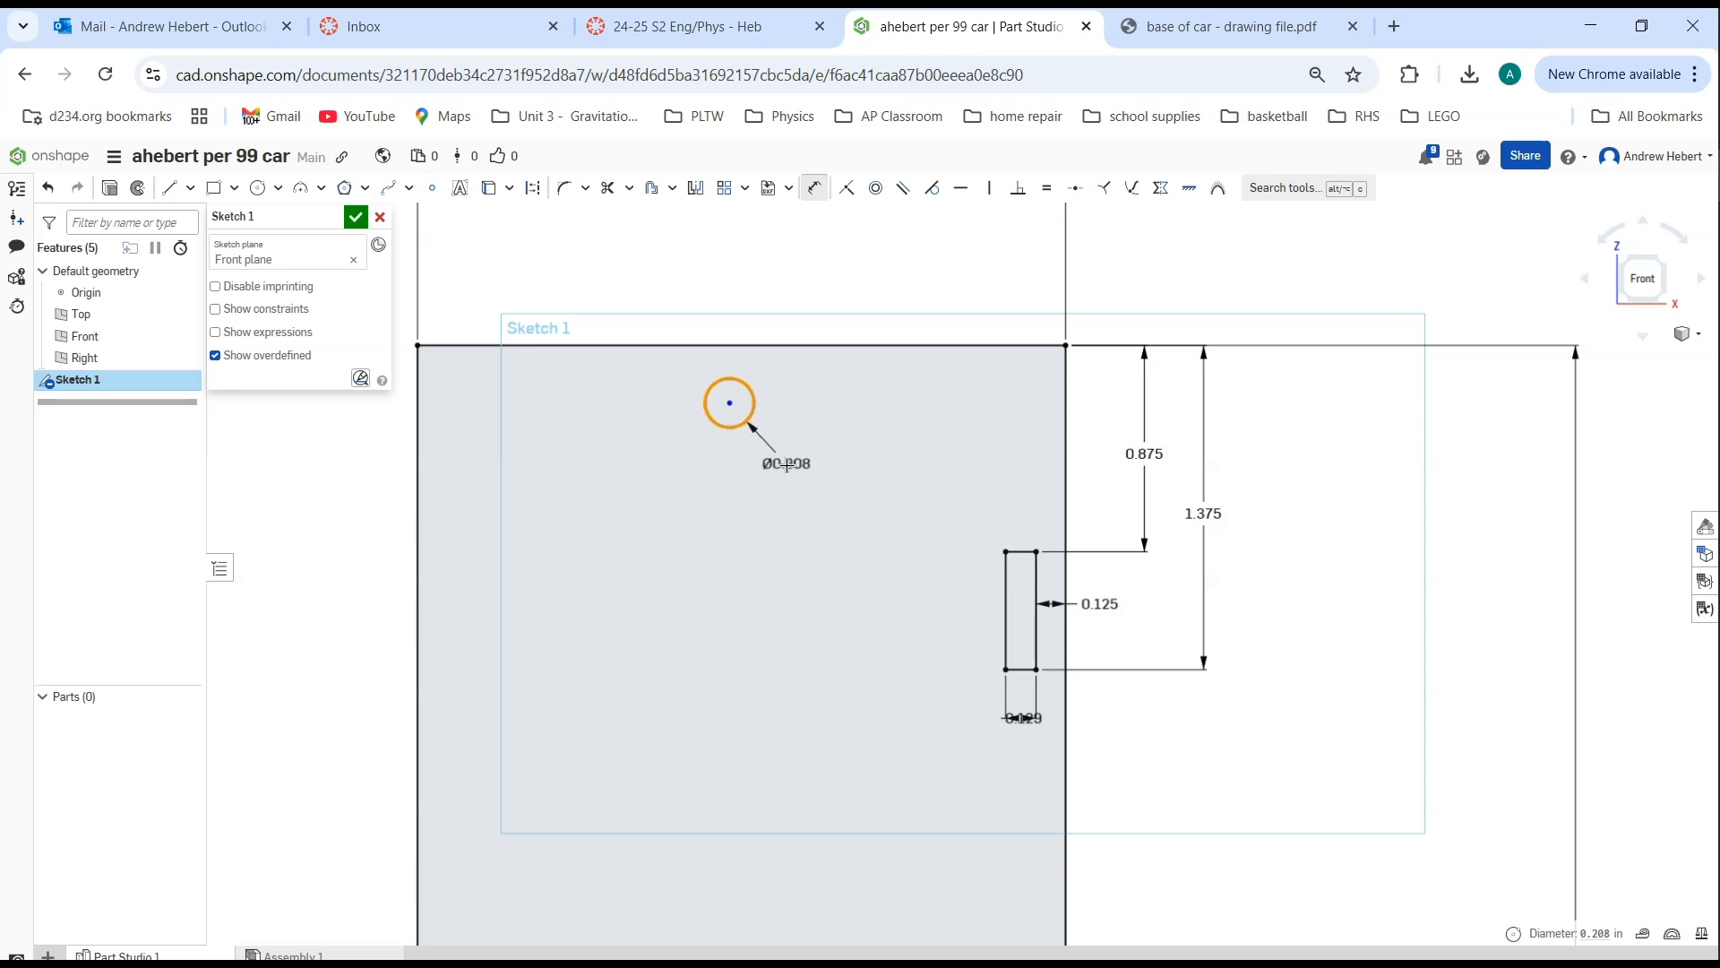
left_click(774, 463)
type("1")
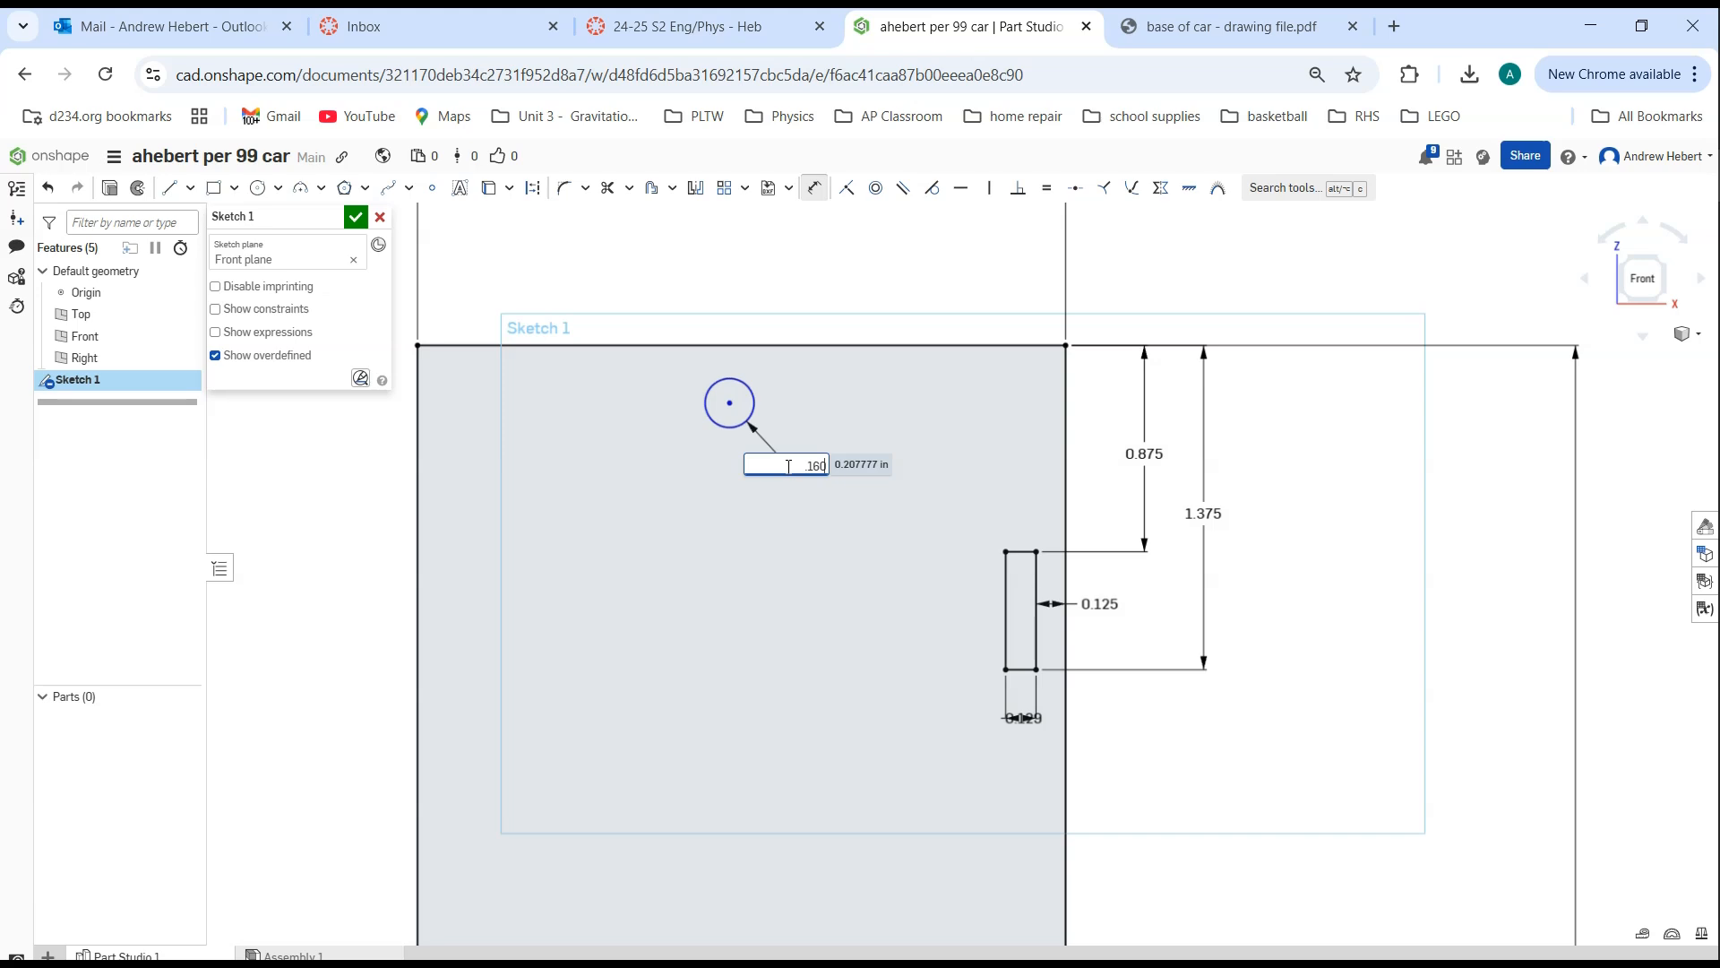
type("60")
key("Return")
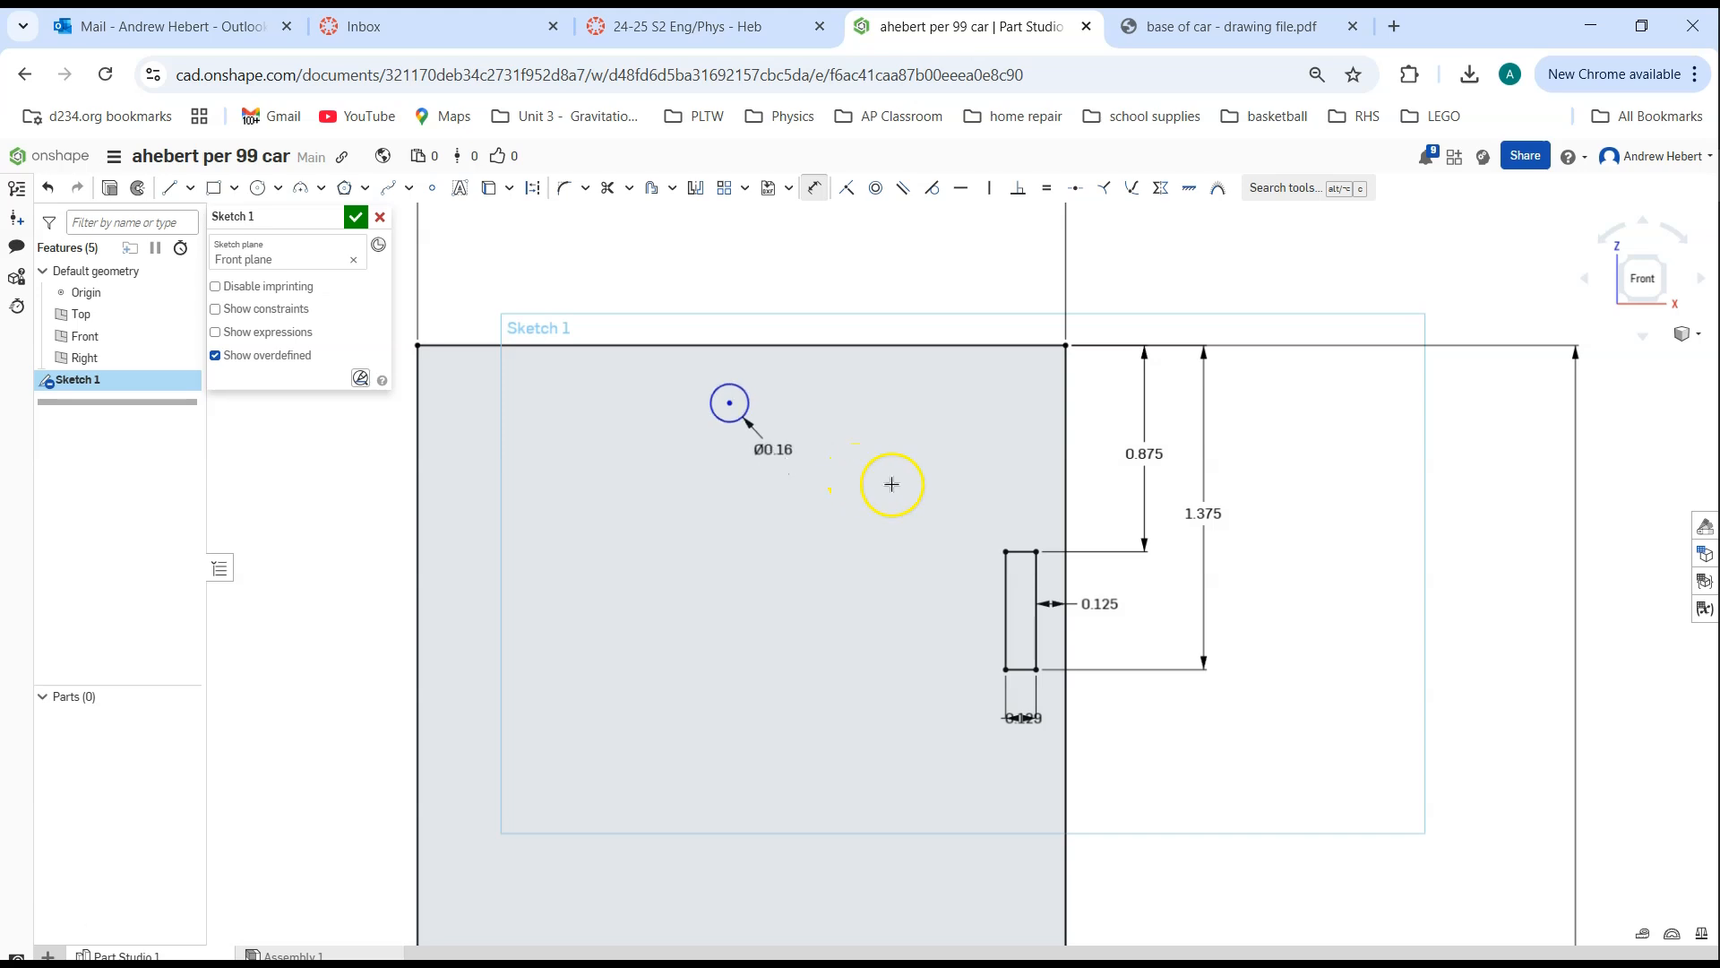
Dimension the horizontal distance from the base's upper right corner to the circle's center as 1.375 in
mouse_move(726, 421)
left_mouse_down()
mouse_move(755, 462)
mouse_move(676, 433)
mouse_move(842, 443)
mouse_move(745, 442)
left_mouse_up()
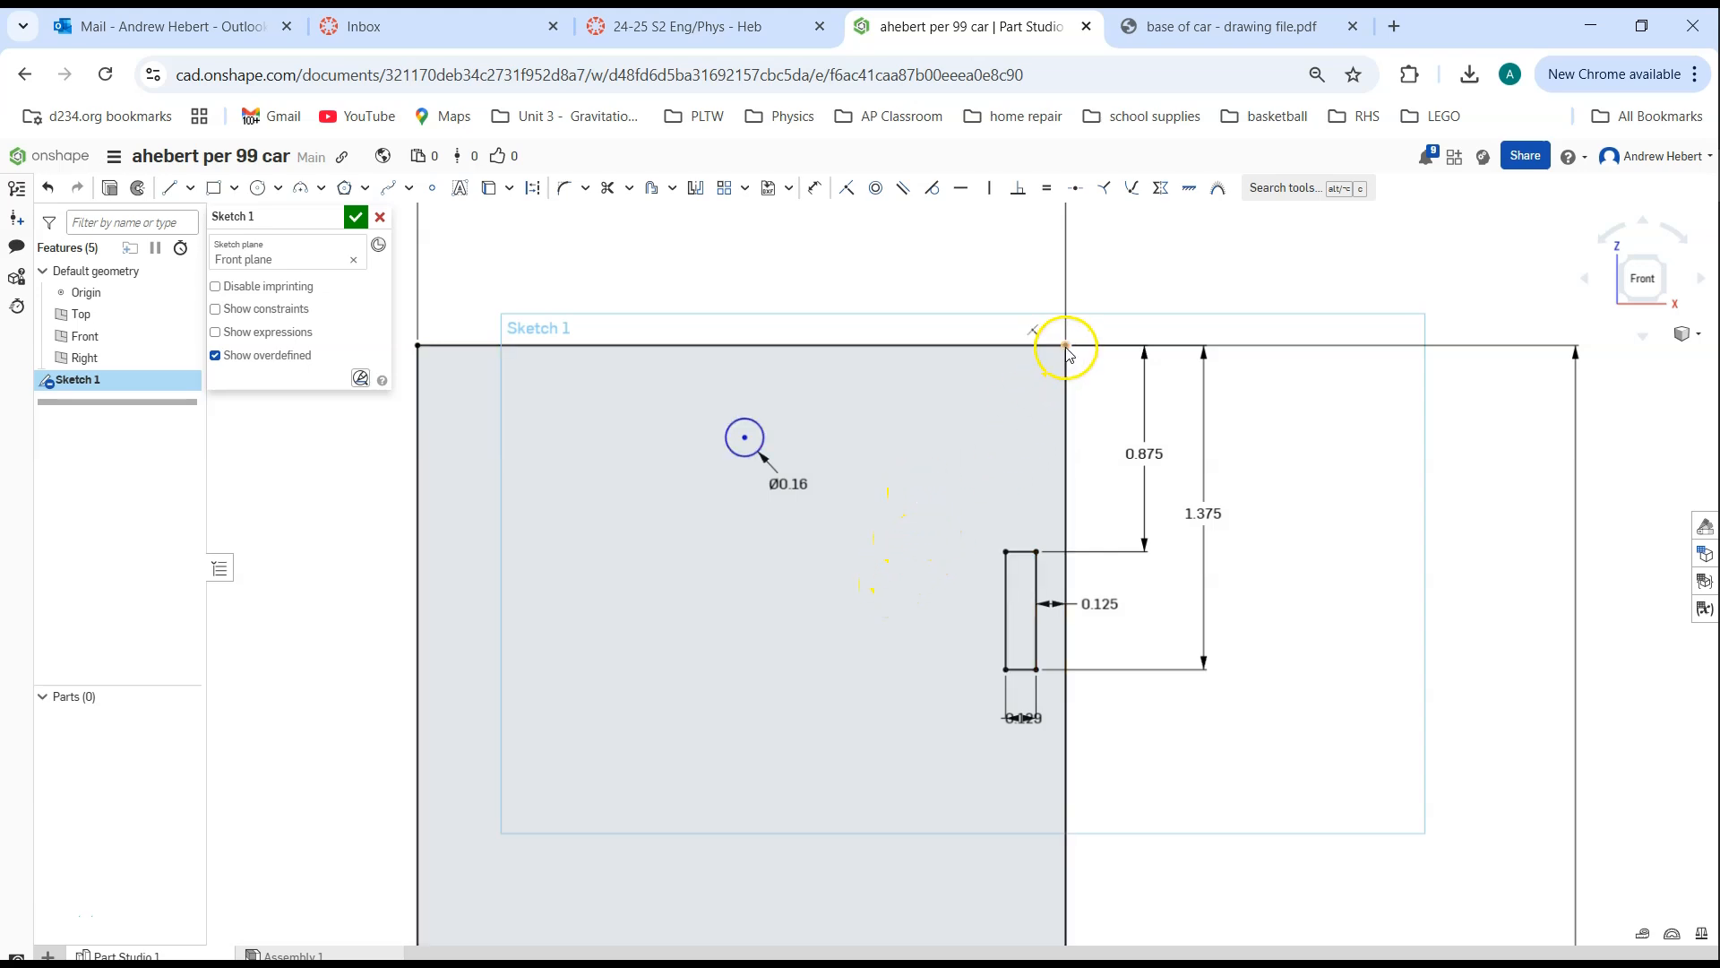
left_click(812, 188)
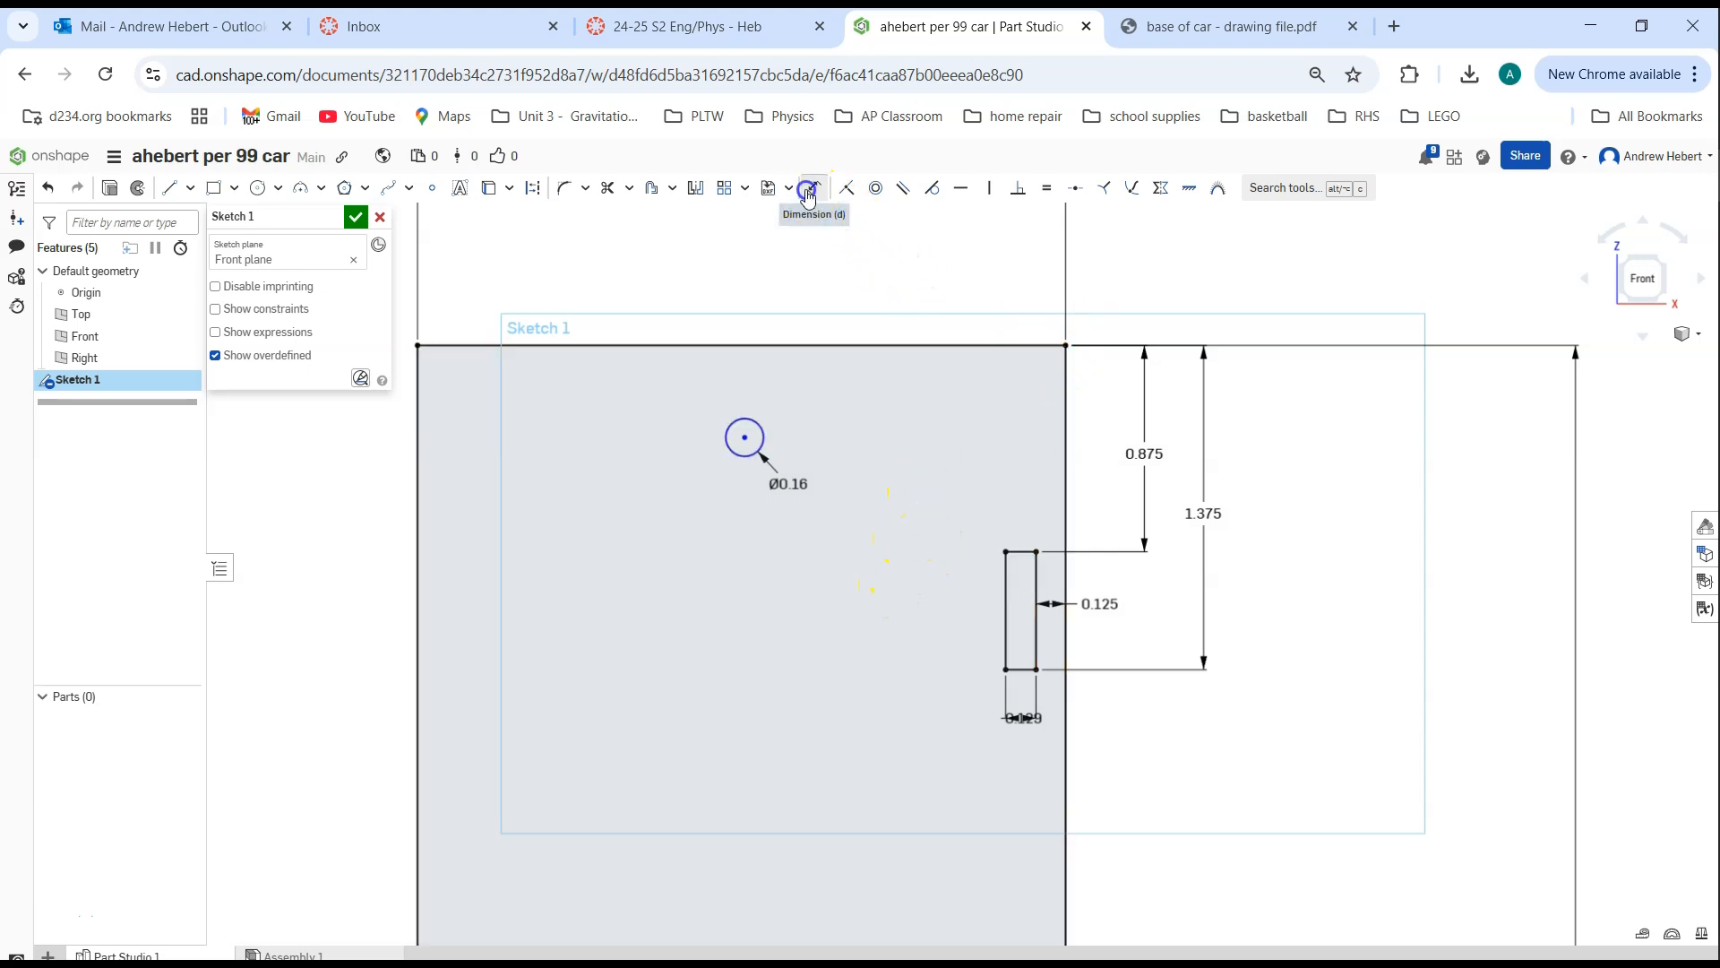
left_click(1063, 347)
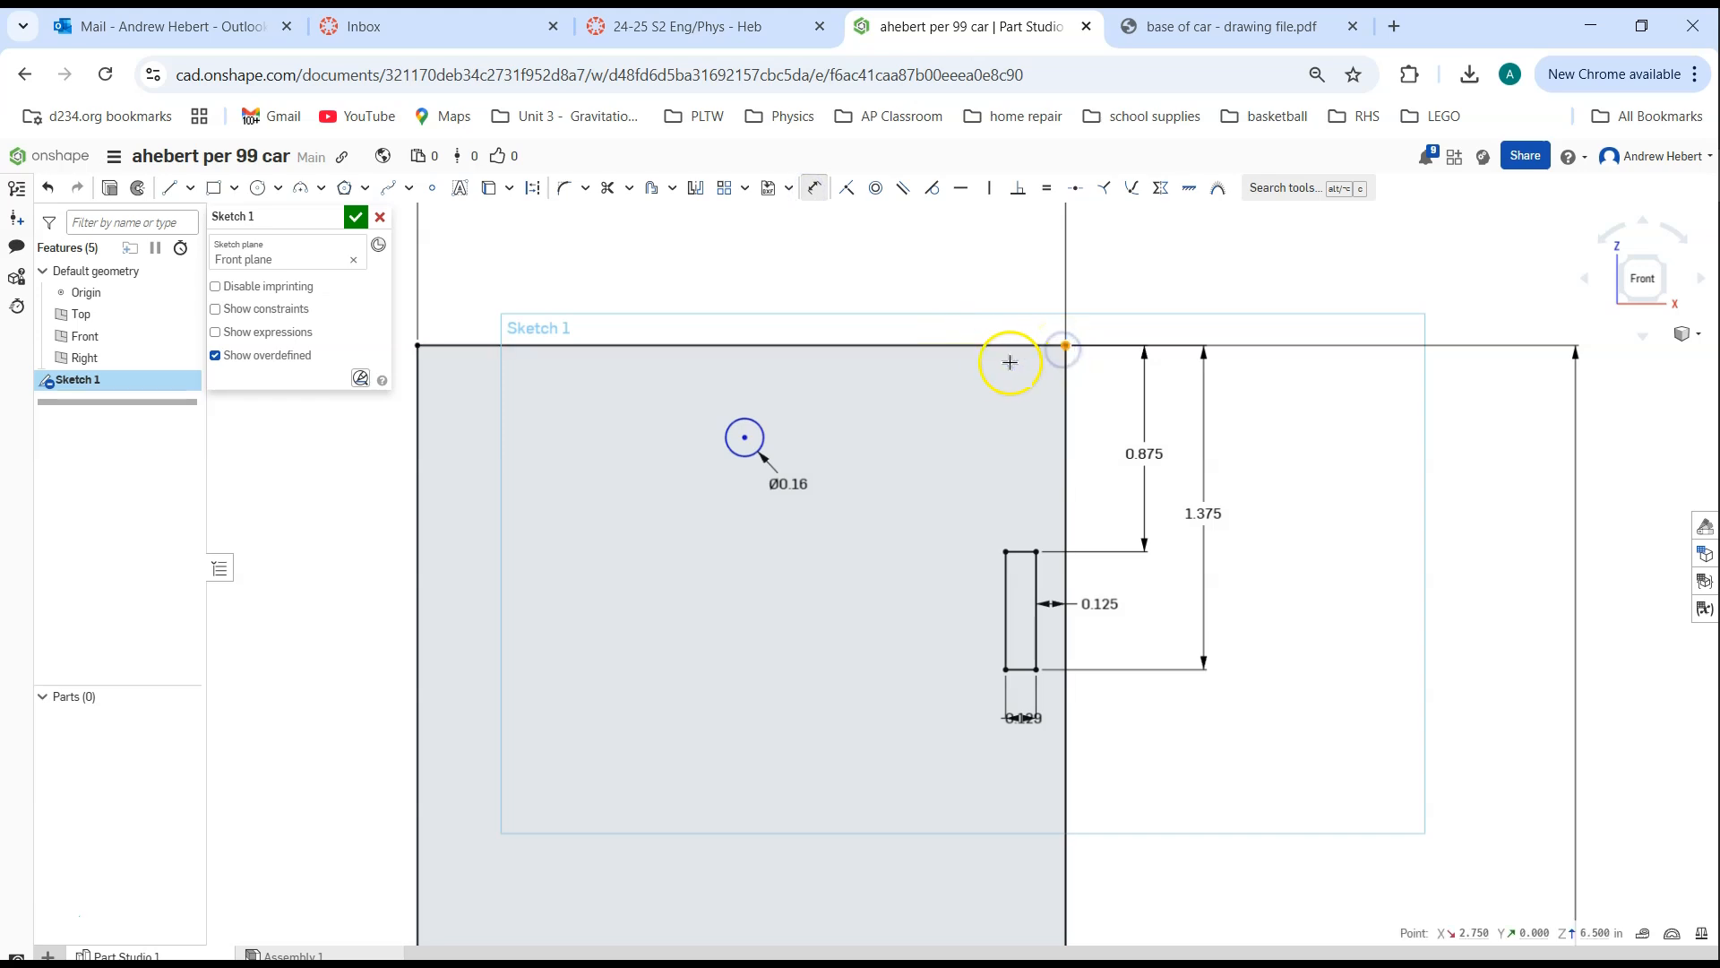
left_click(746, 438)
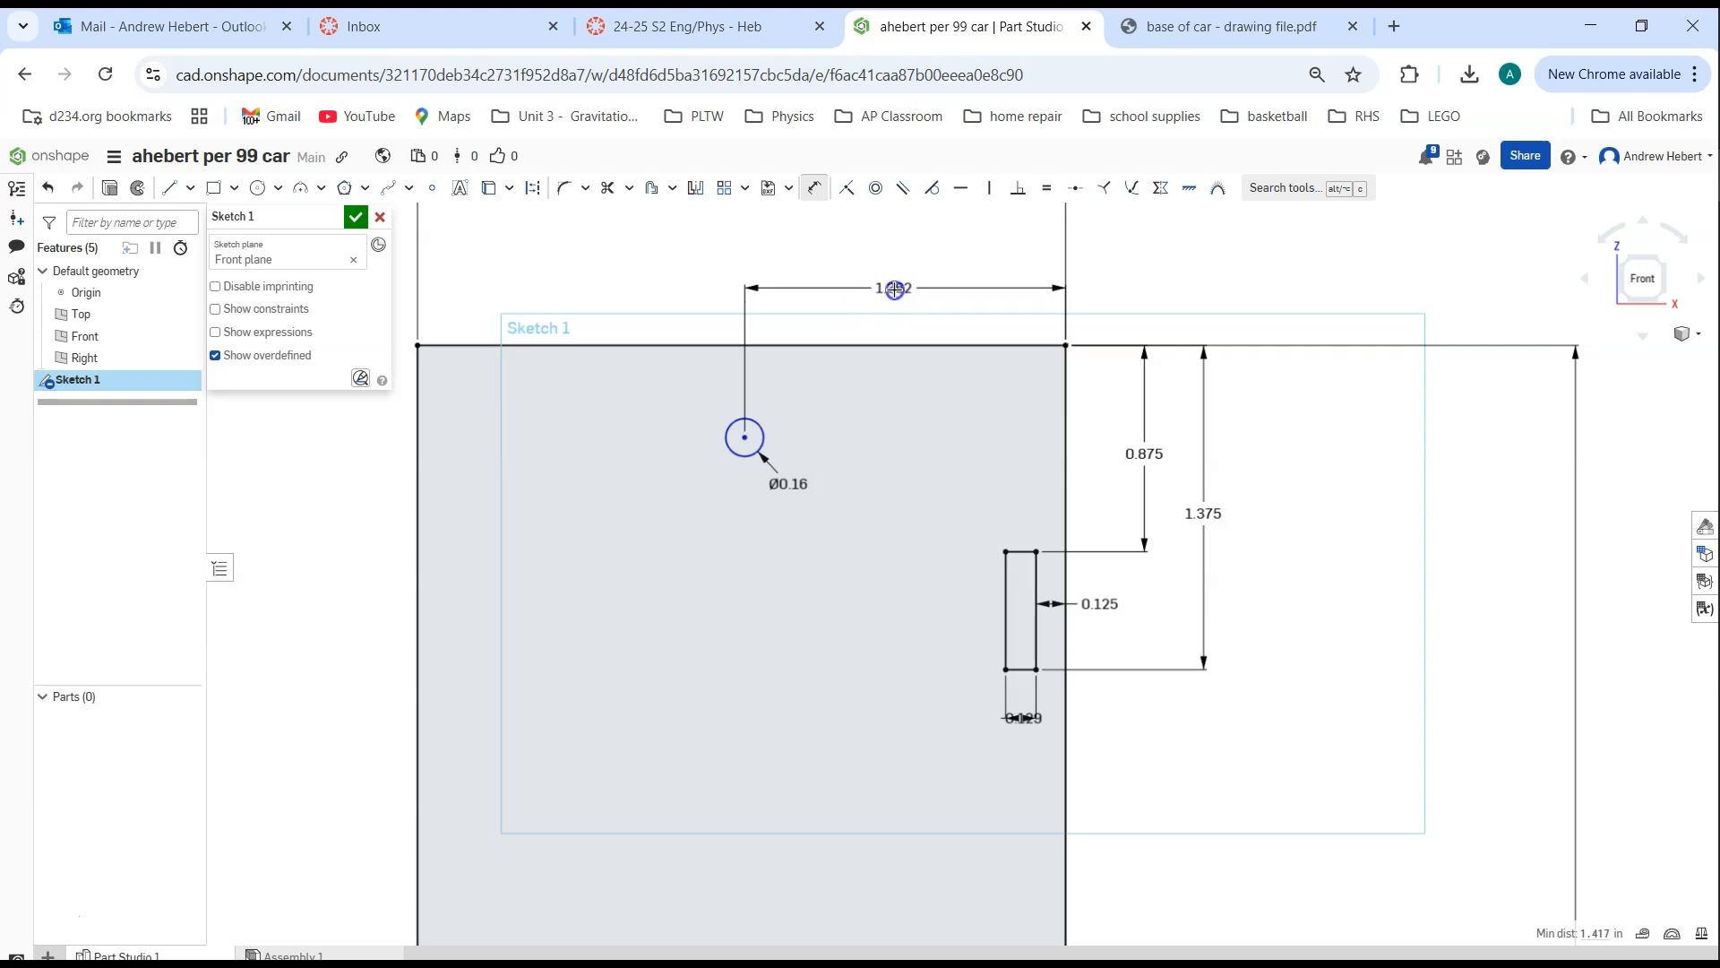
left_click(894, 290)
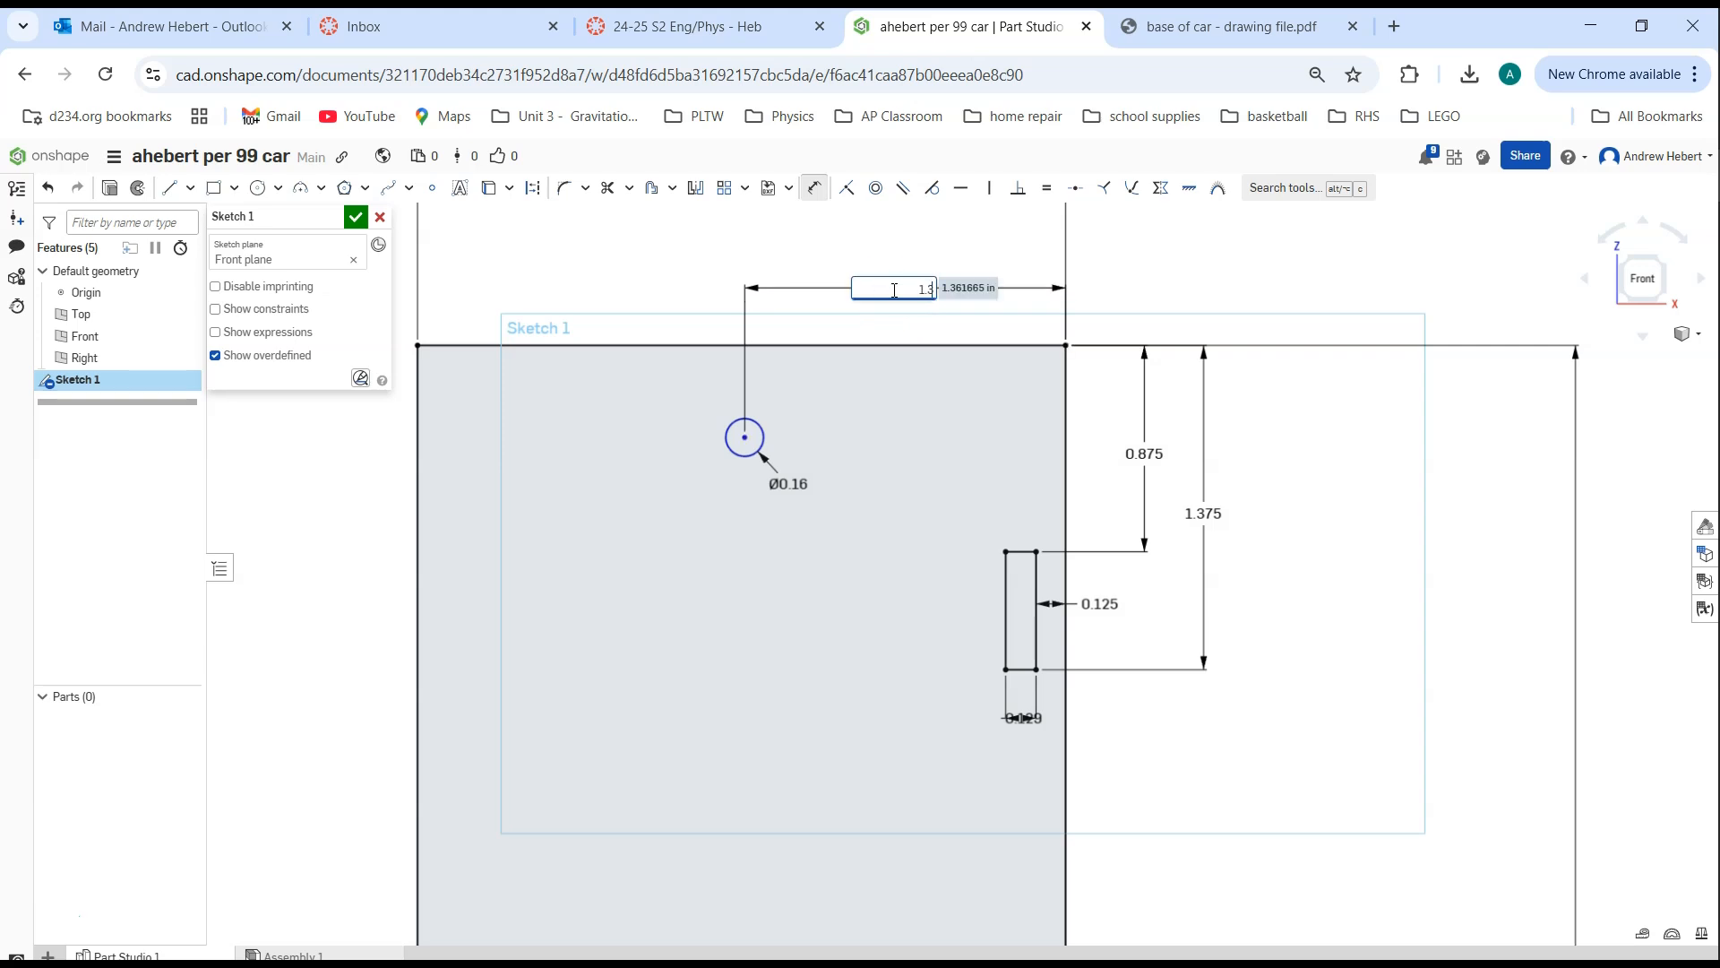
type("1.375")
key("Return")
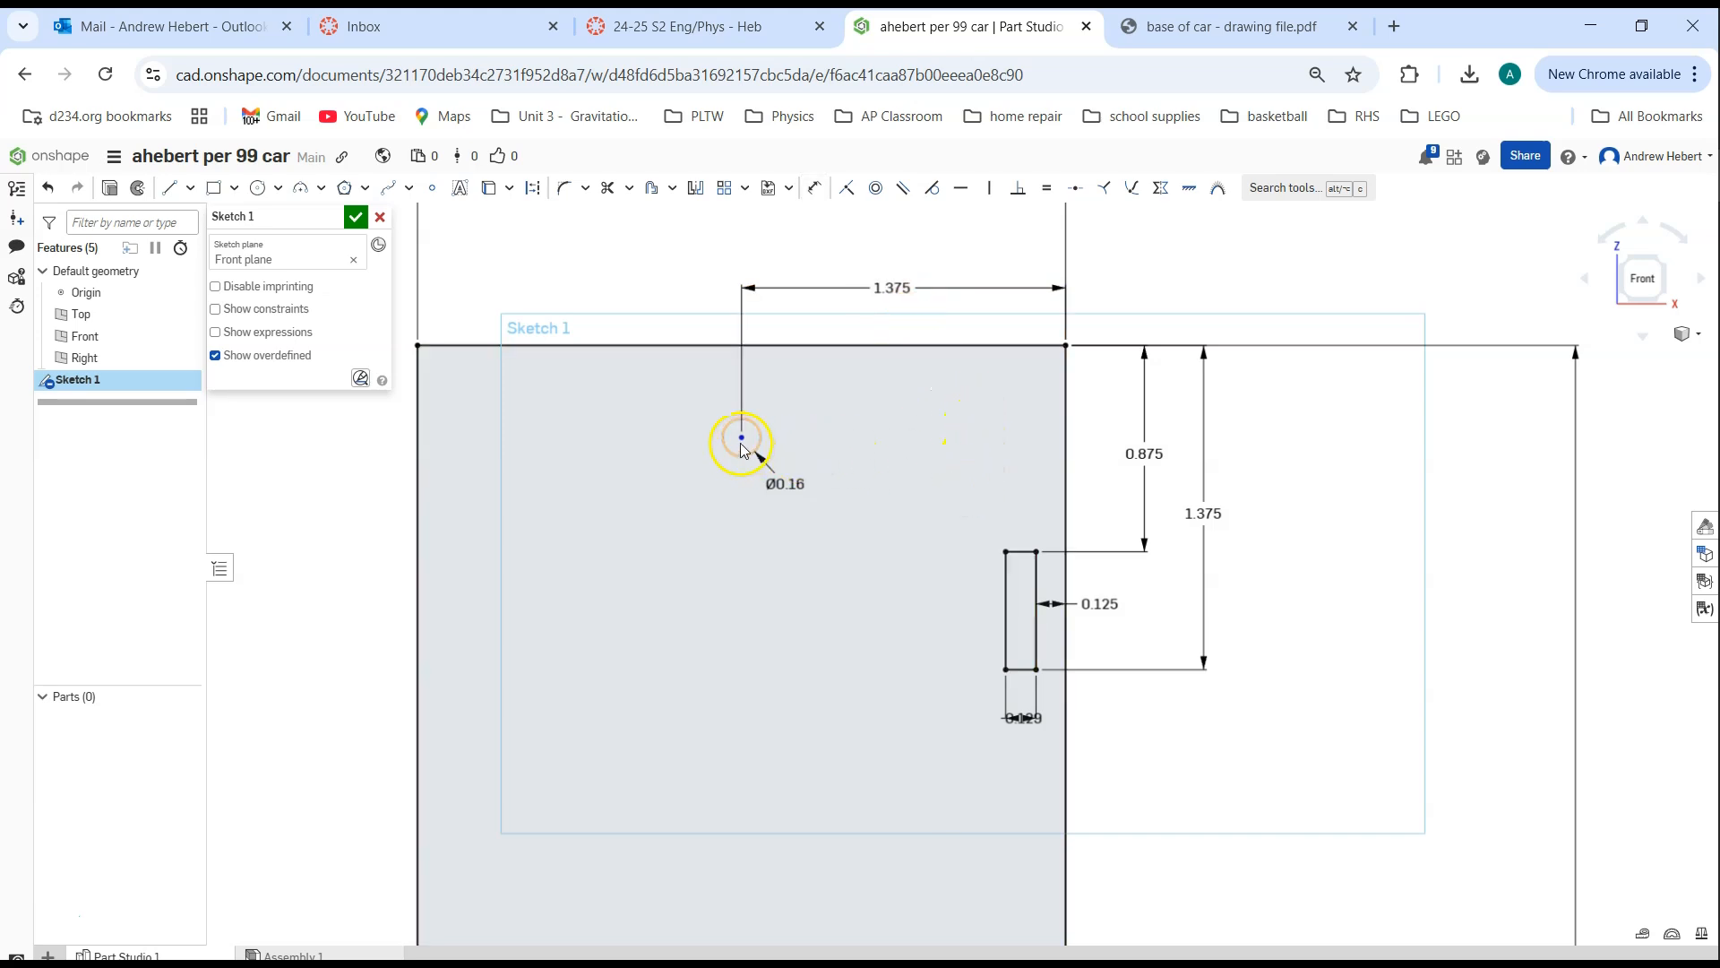
Dimension the vertical distance from the base's top edge to the circle's center as 0.250 in
mouse_move(743, 456)
left_mouse_down()
mouse_move(749, 518)
mouse_move(758, 404)
left_mouse_up()
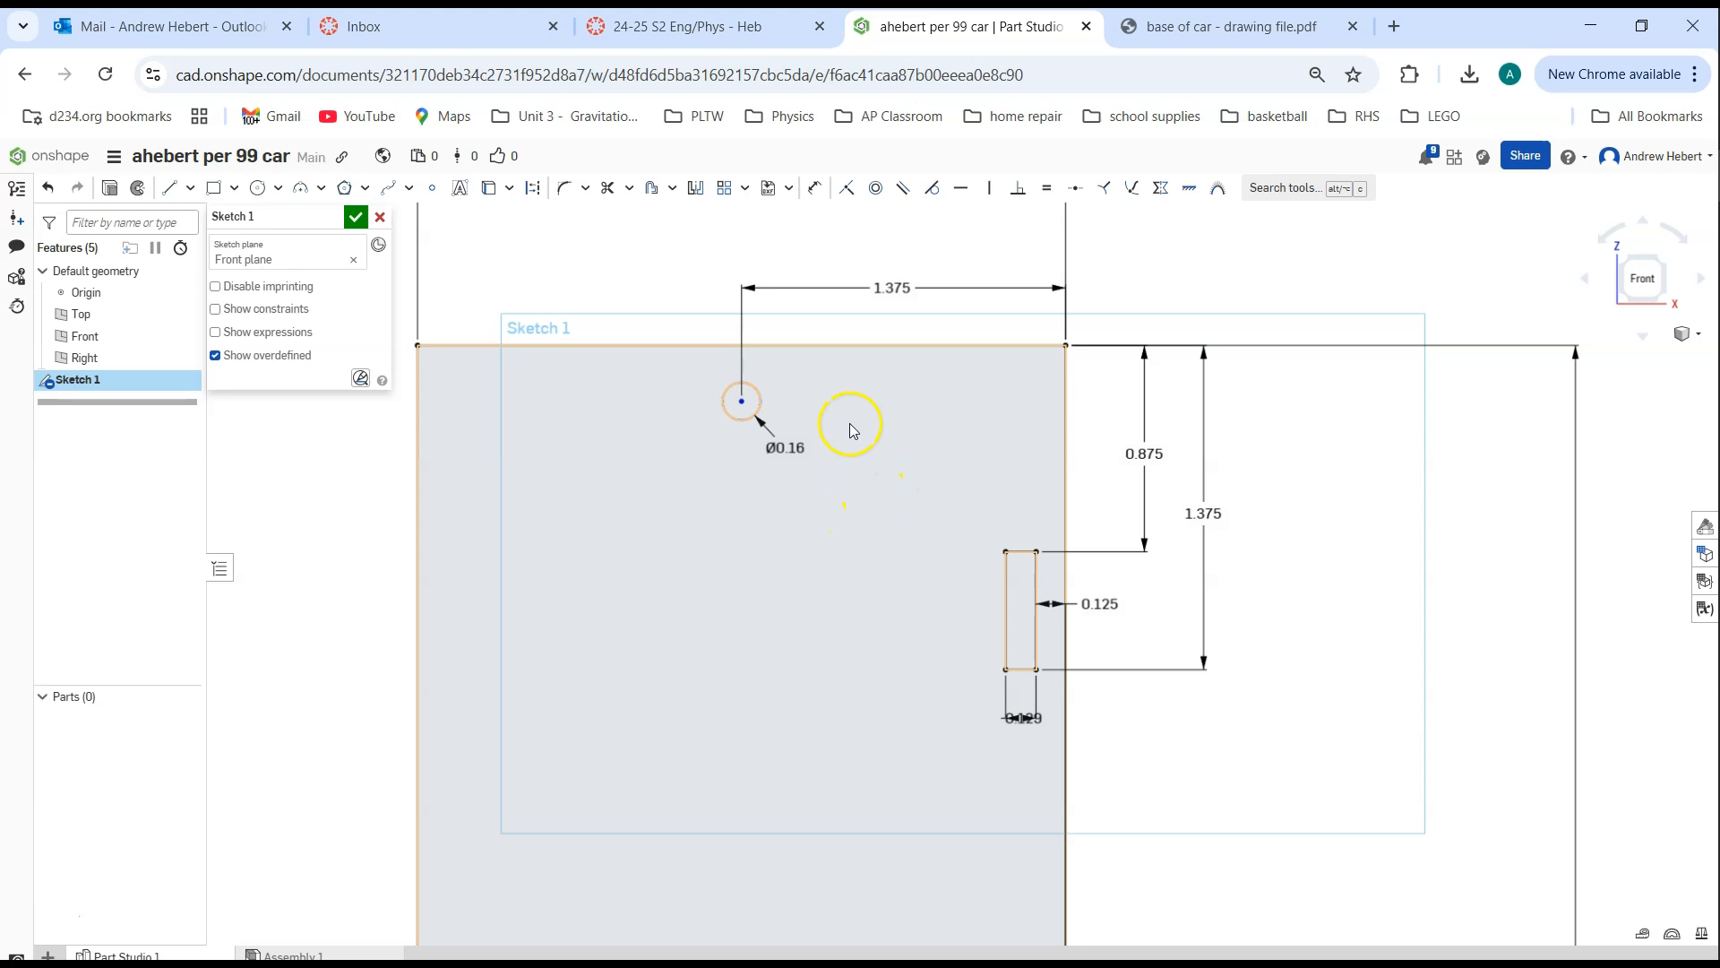
left_click(815, 188)
scroll(628, 362, "up", 3)
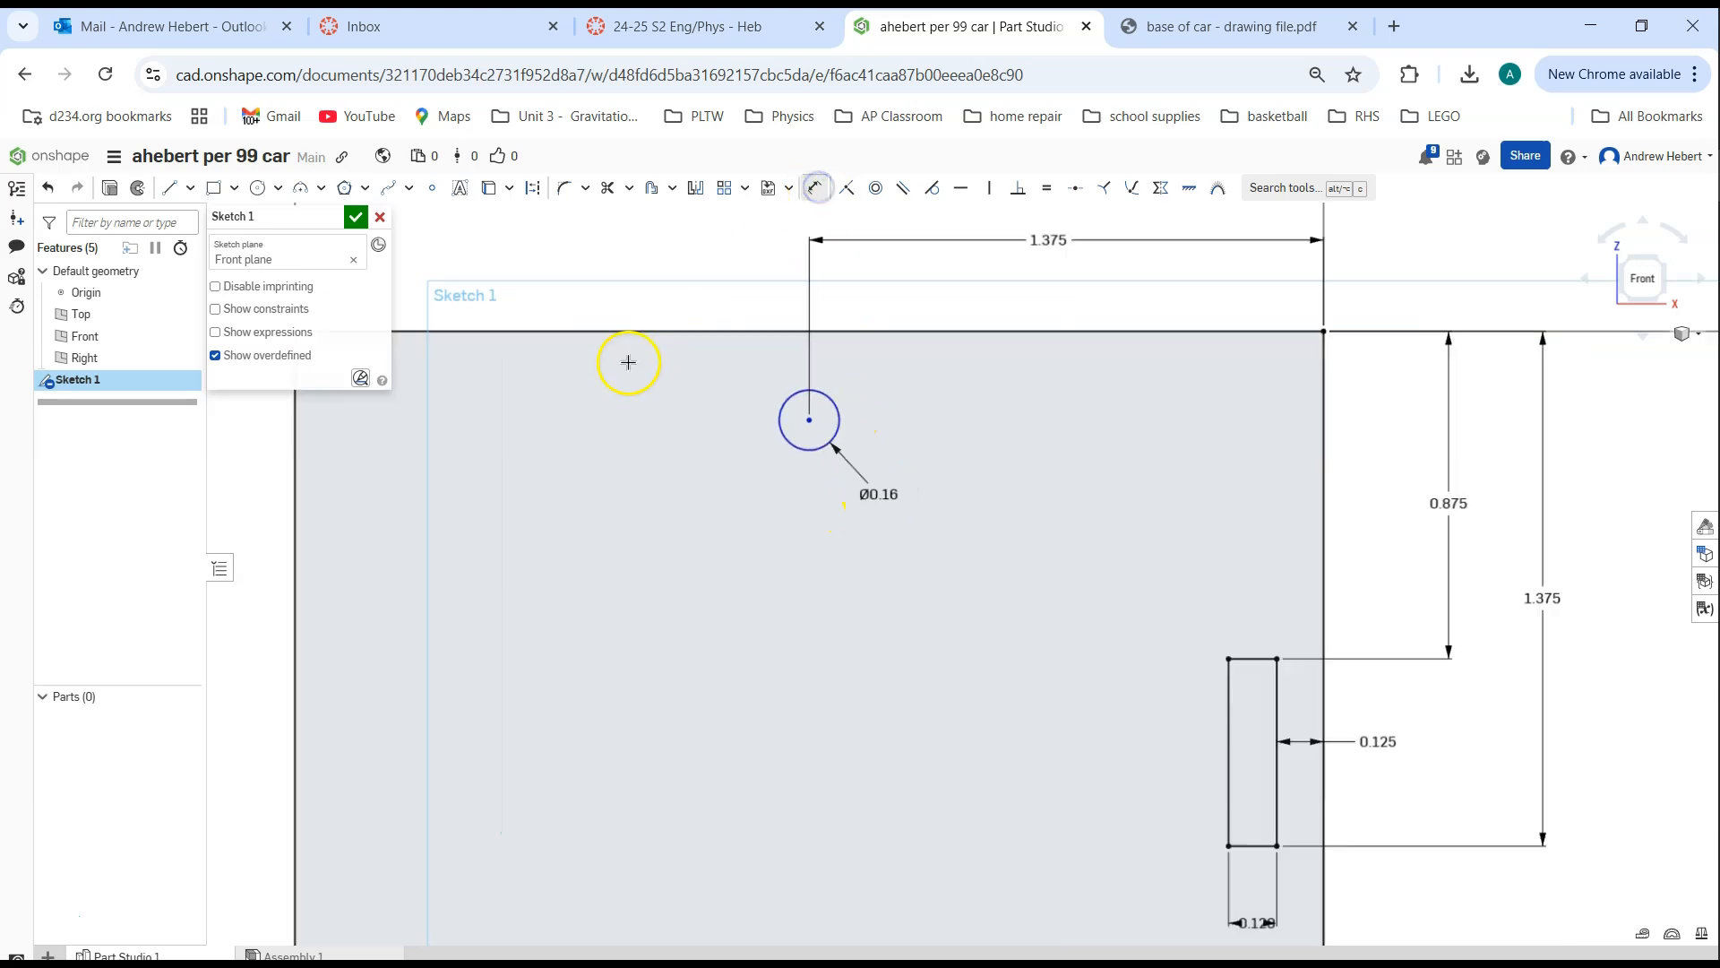
left_click(837, 335)
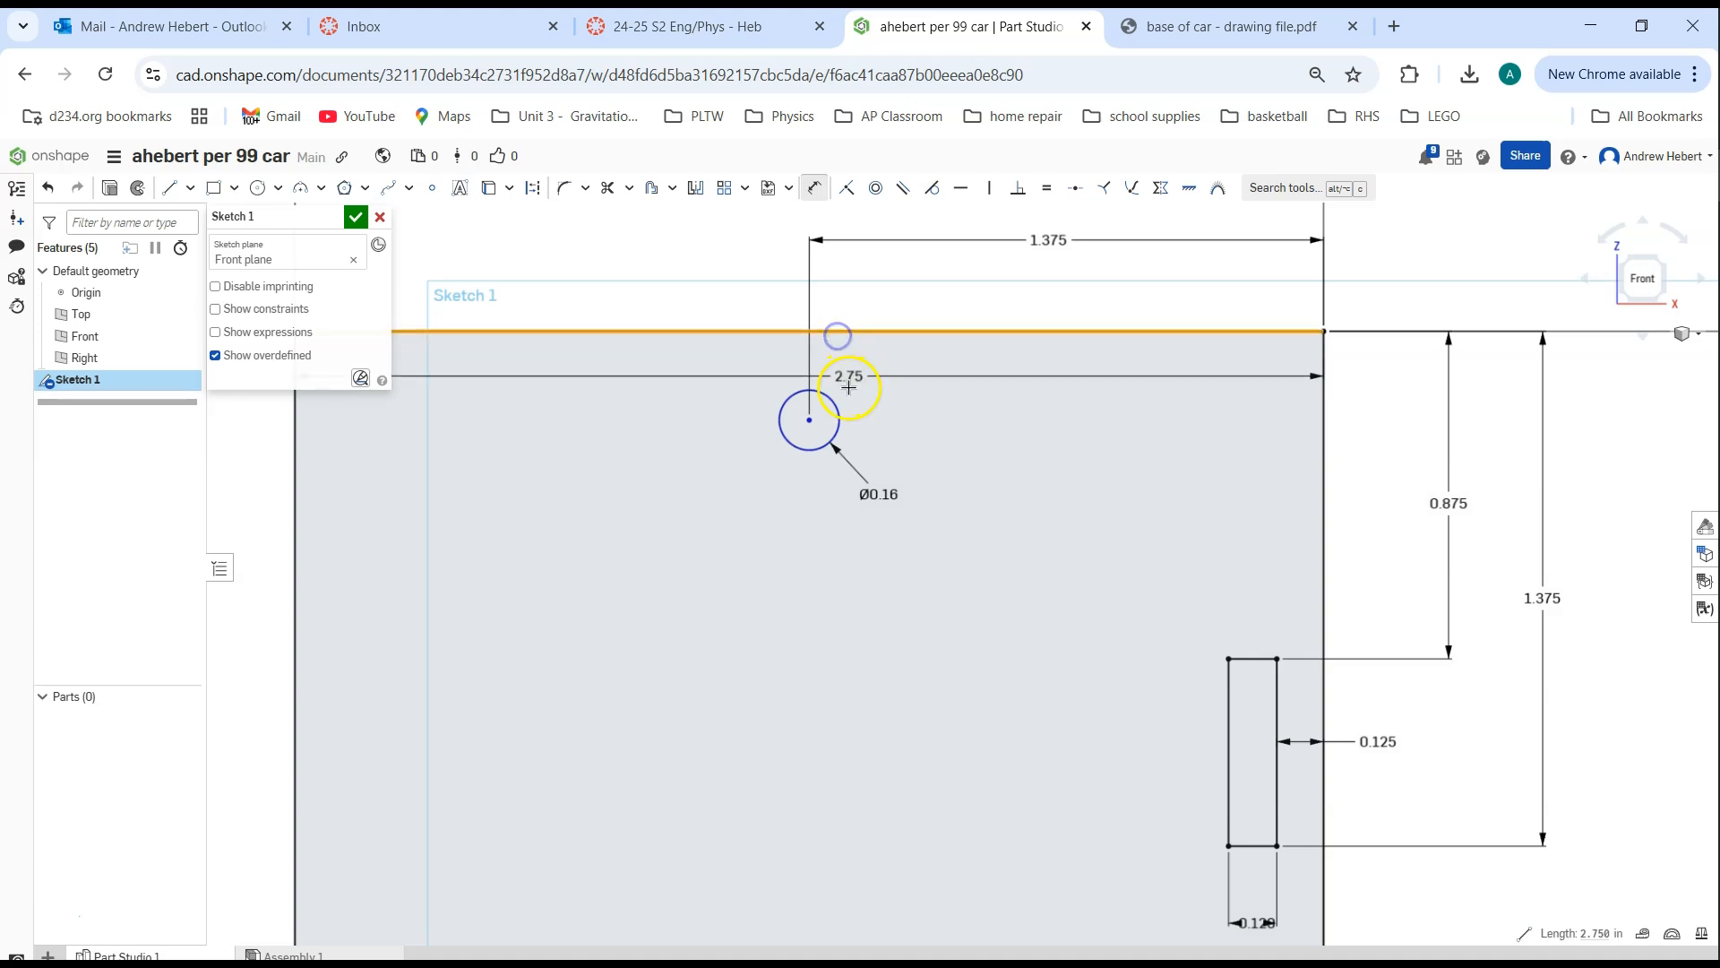
left_click(809, 421)
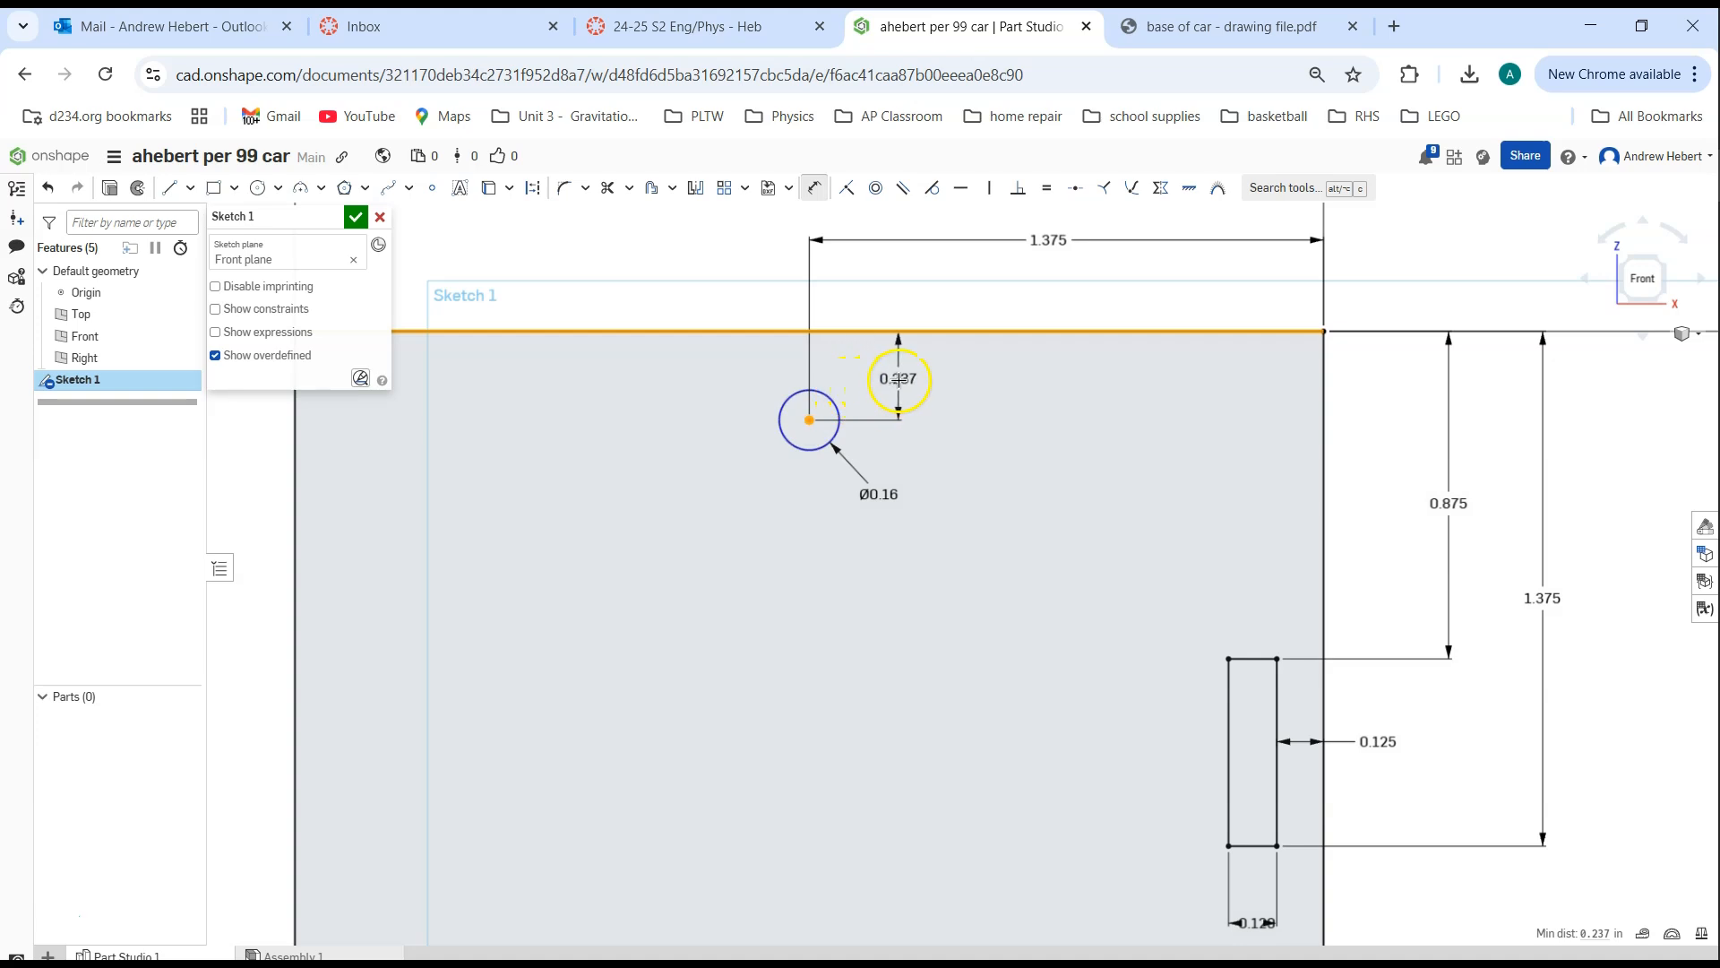
left_click(899, 380)
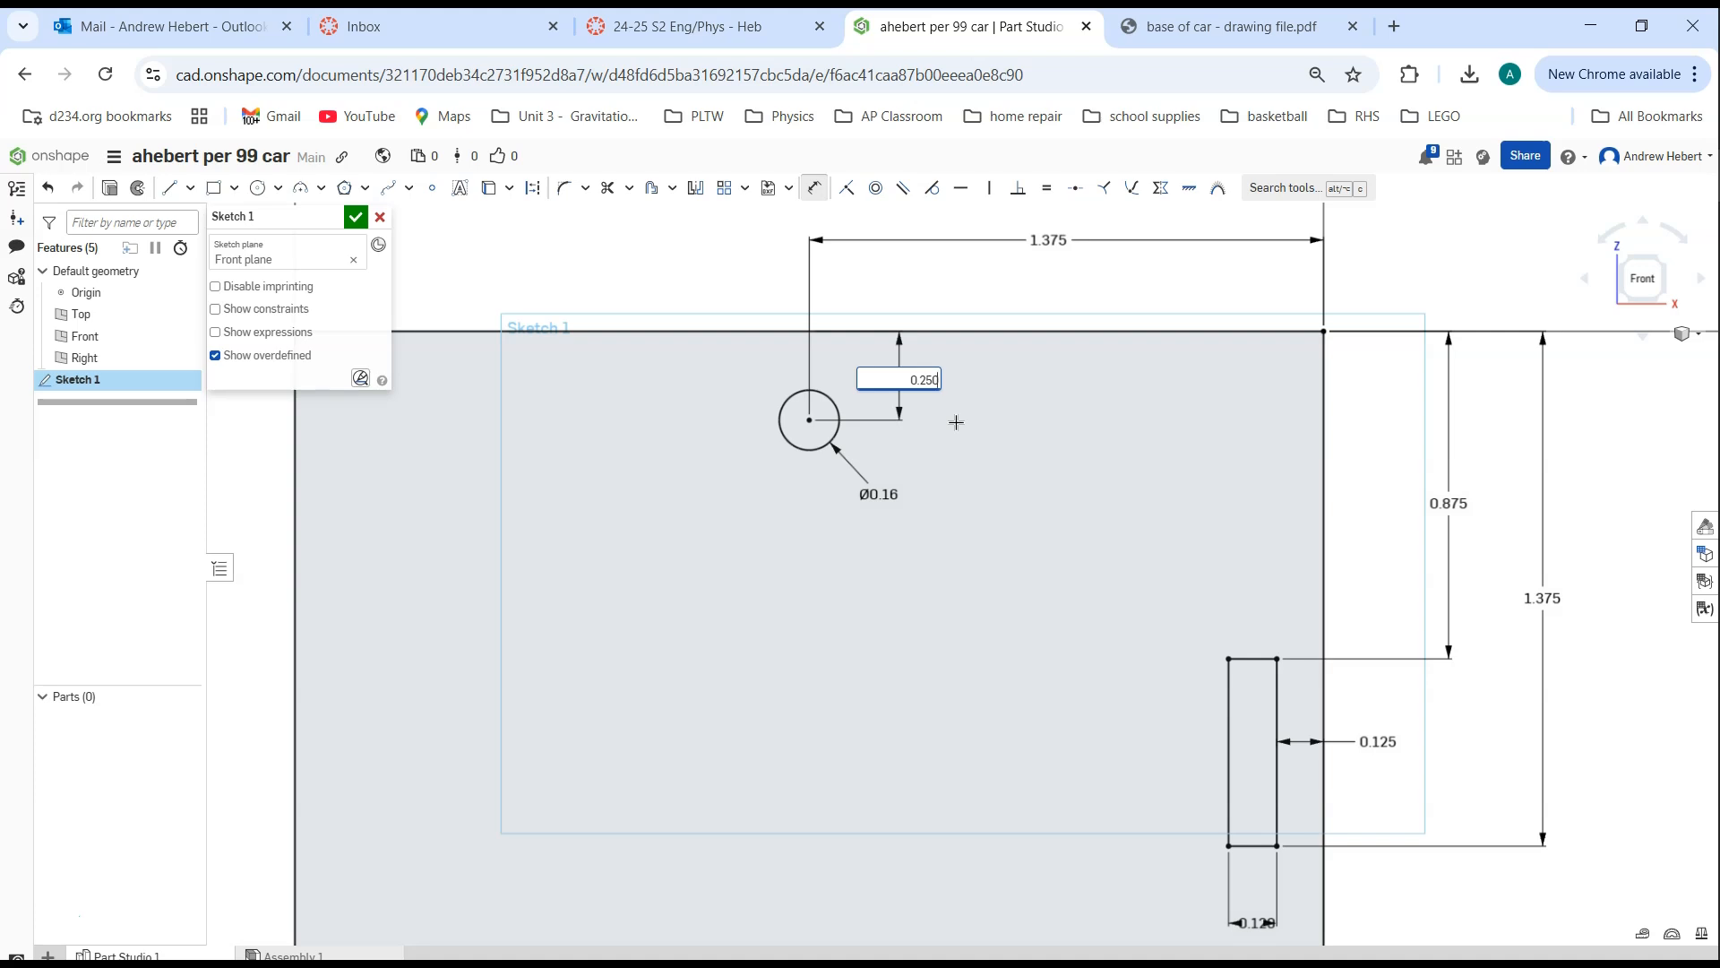
key("Return")
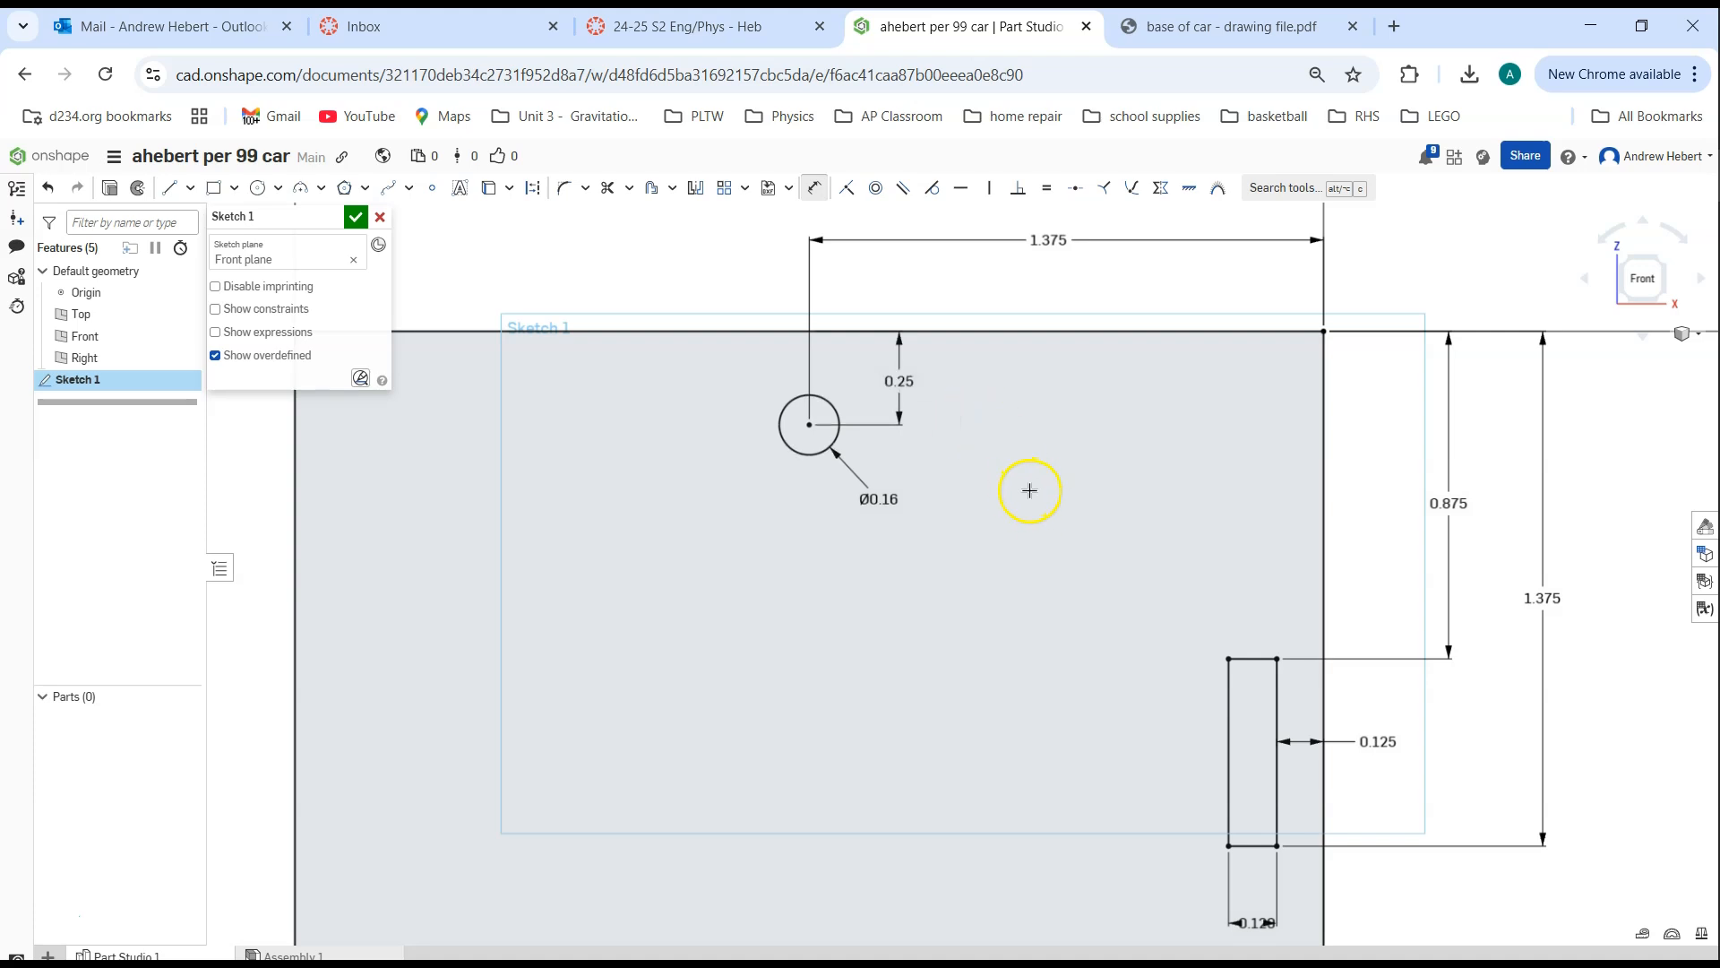
Accept and close Sketch 1 with the dimensioned base outline, slot and circle
scroll(1090, 566, "down", 5)
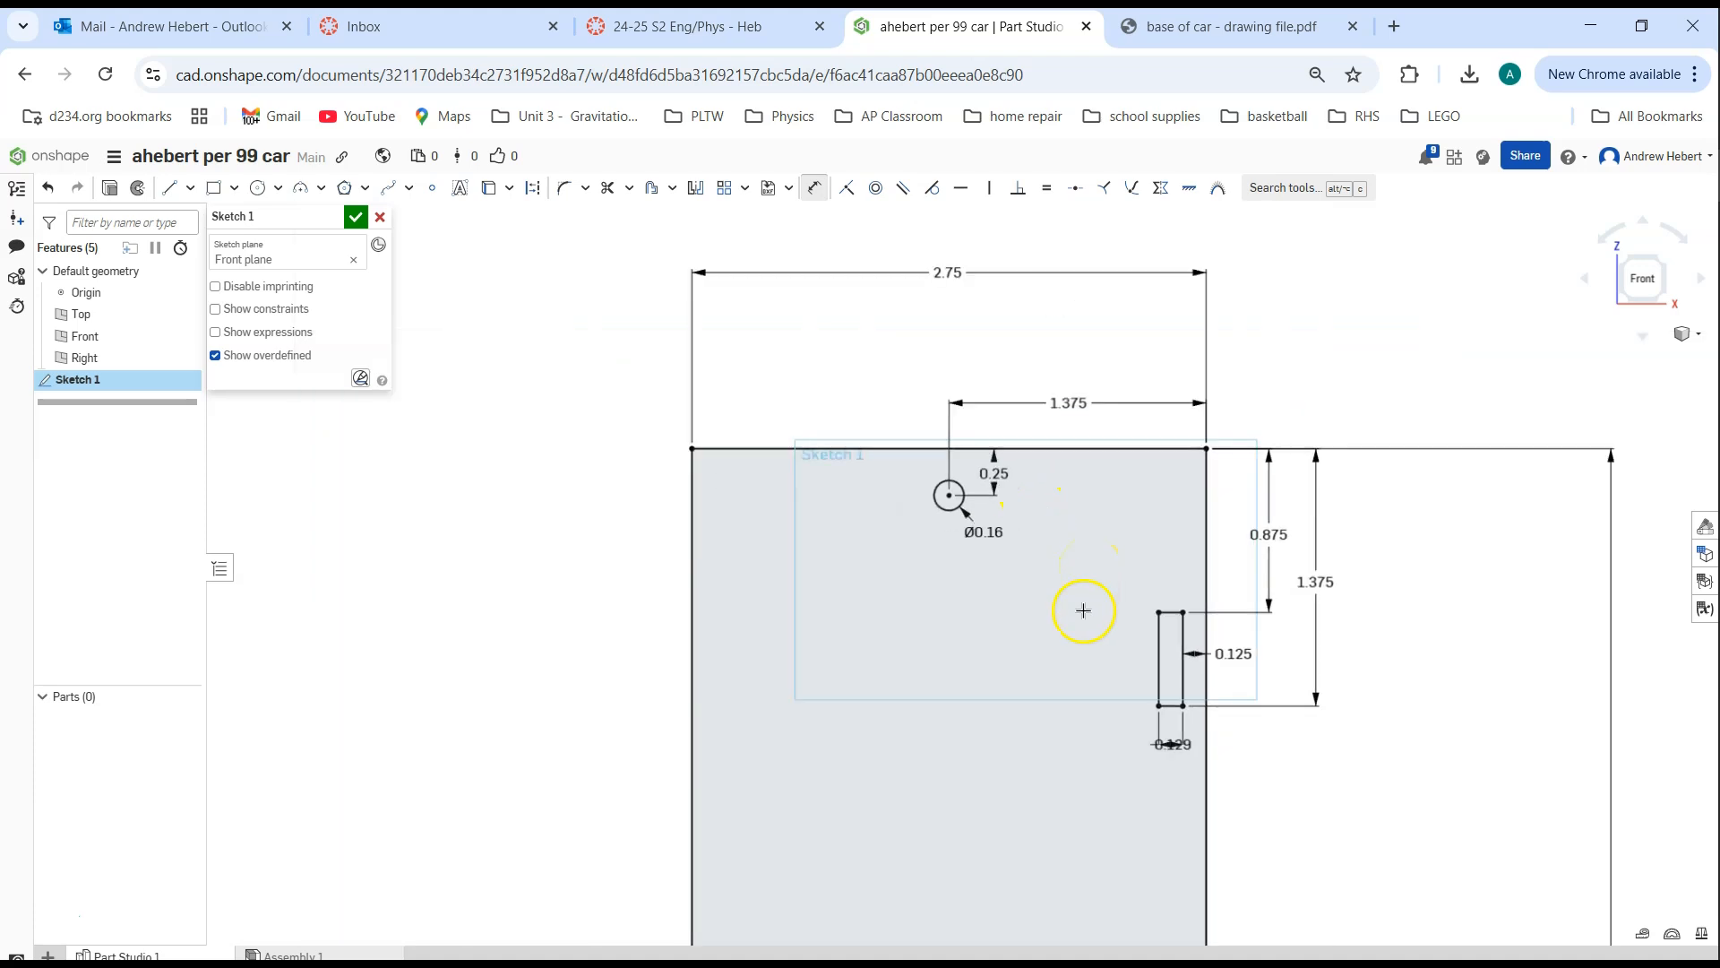
scroll(1037, 520, "down", 5)
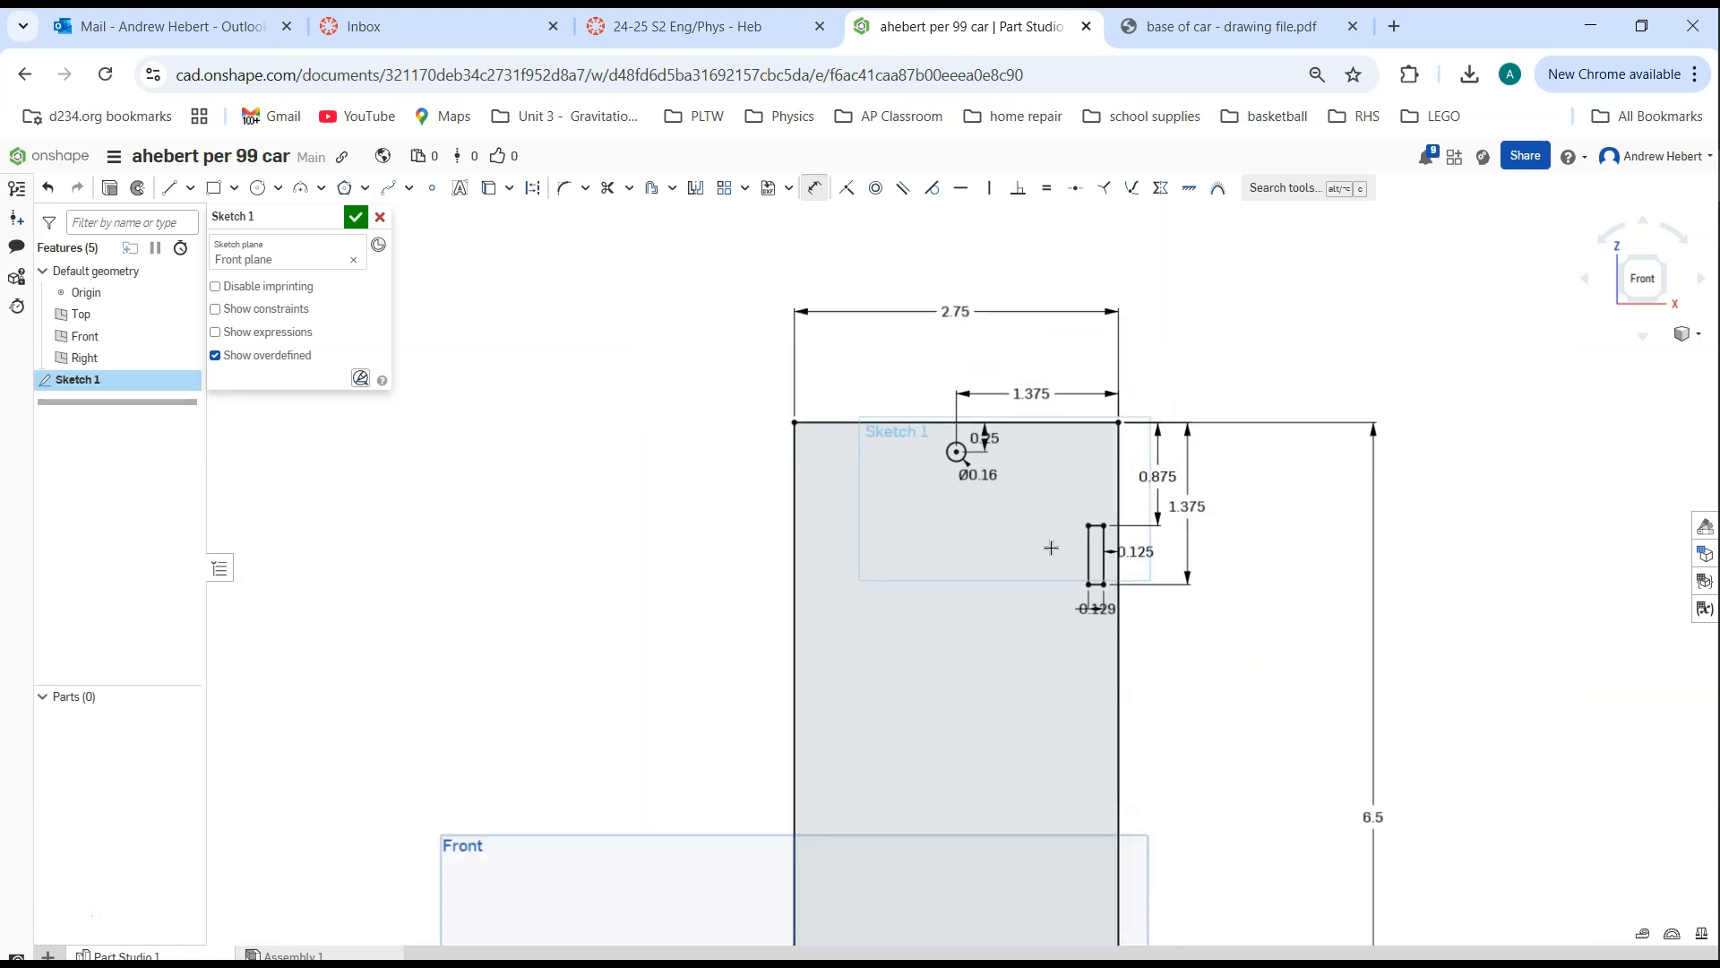
scroll(1004, 520, "down", 4)
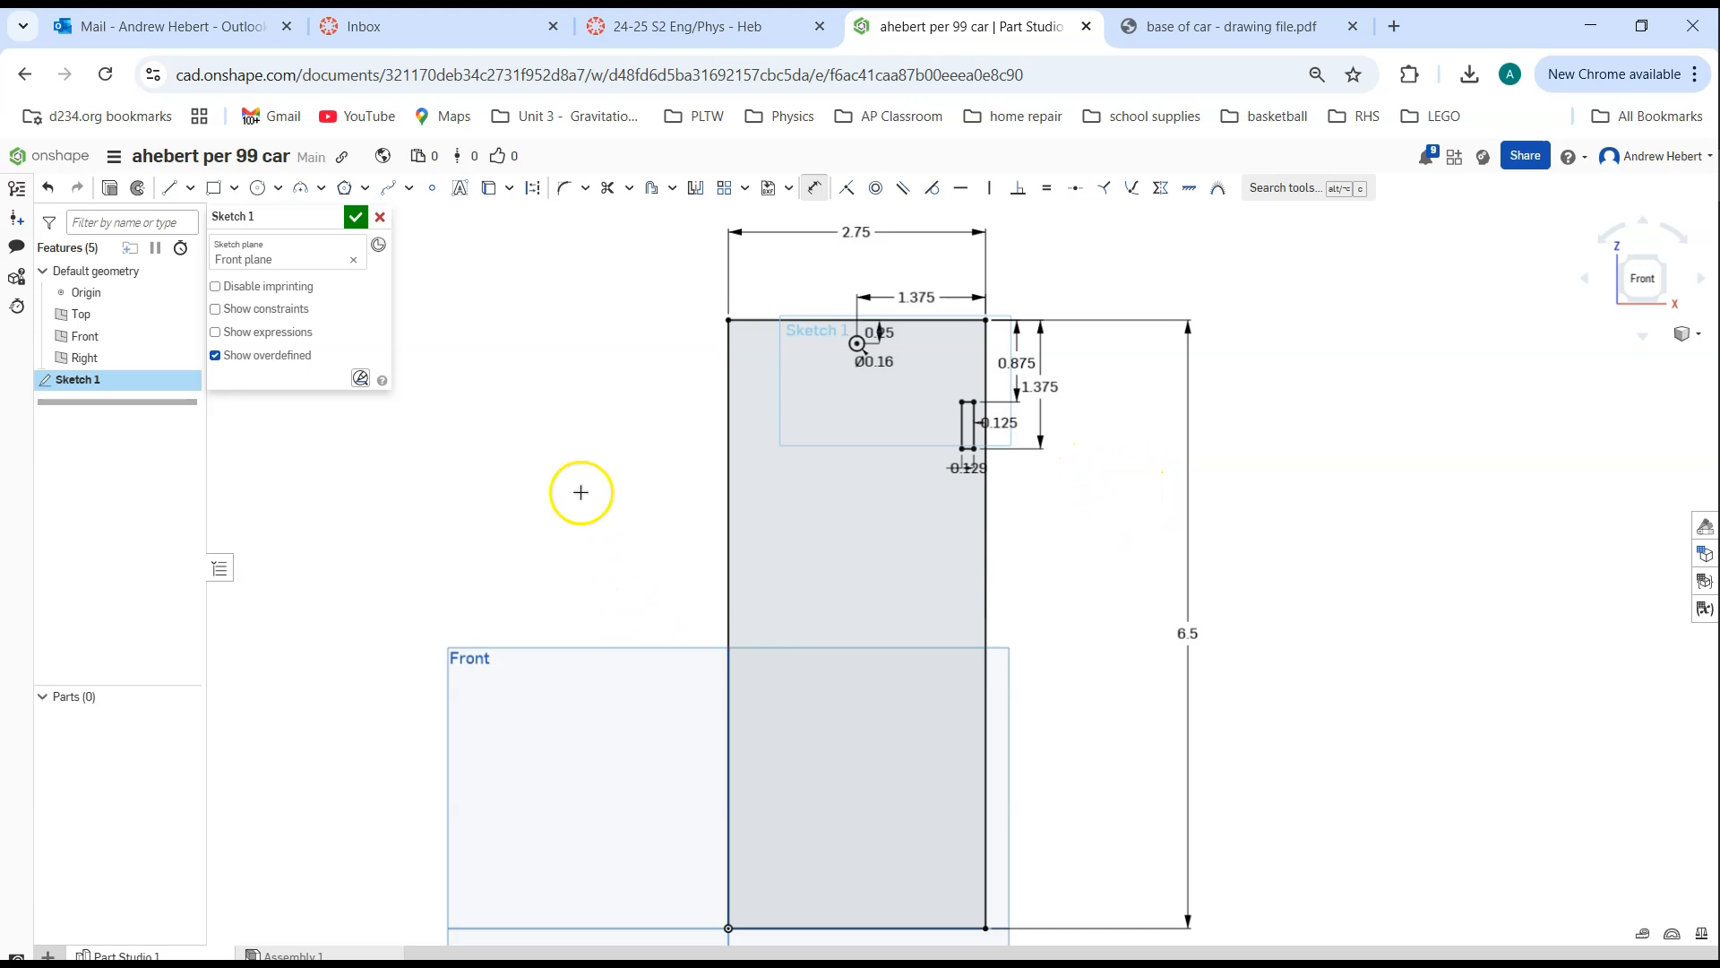
left_click(356, 217)
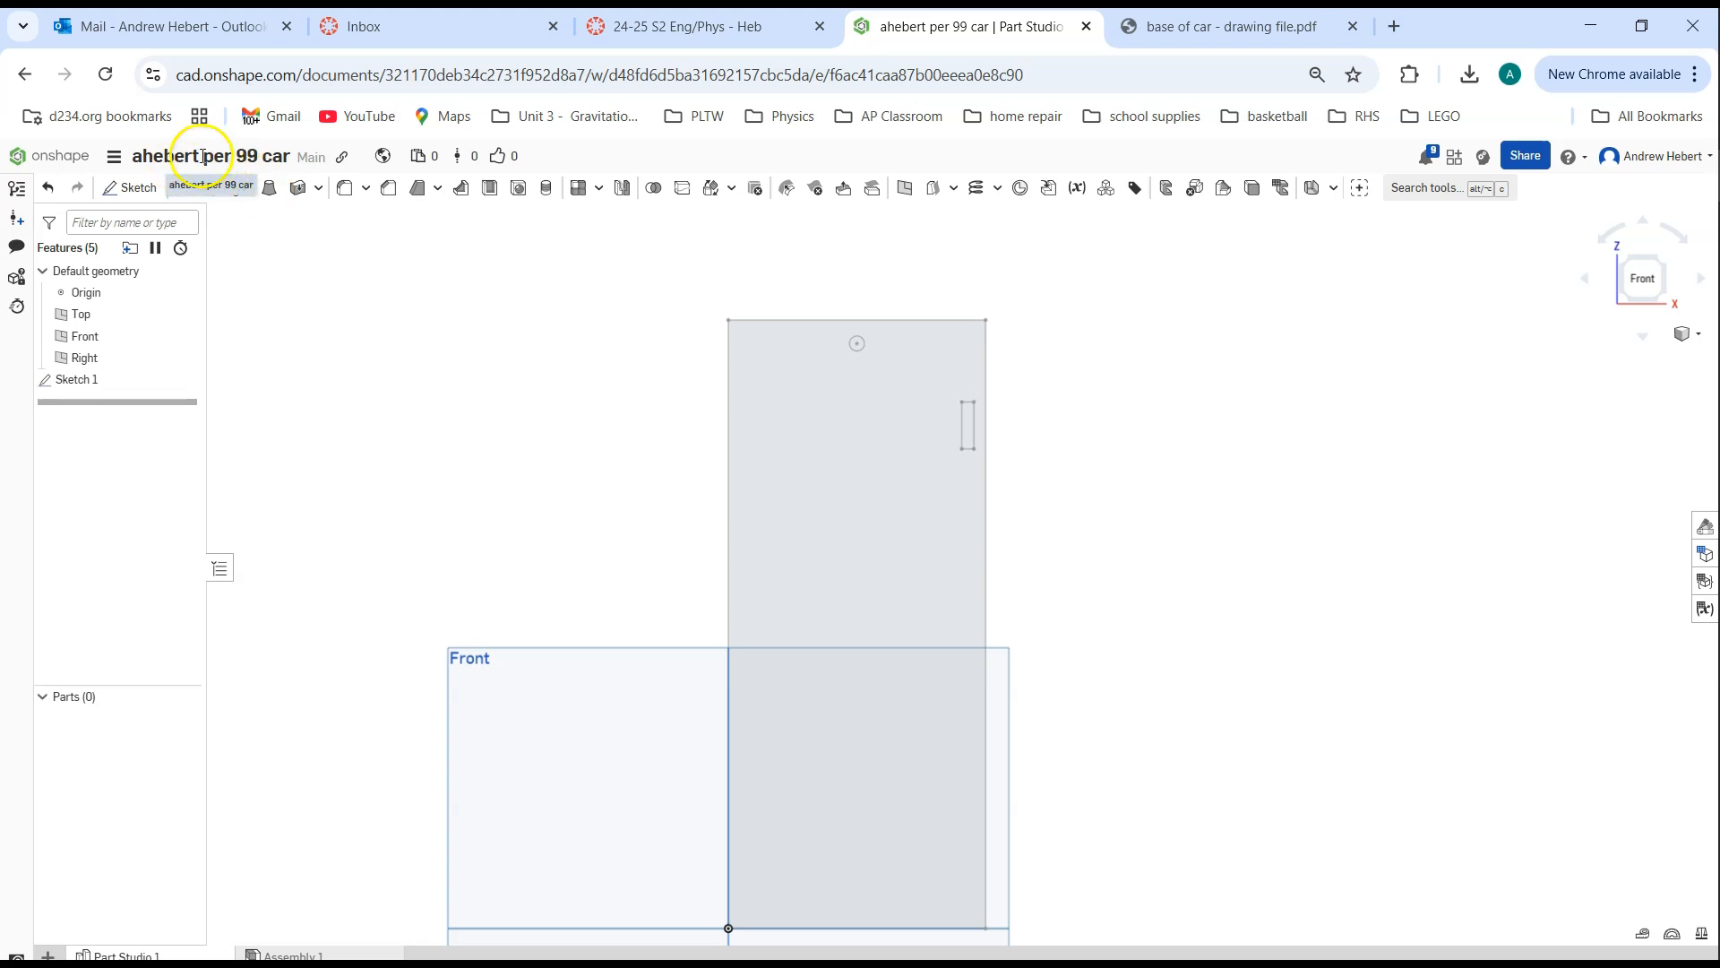
Look through the recently opened and owned documents, and reopen the period 99 car document
left_click(43, 156)
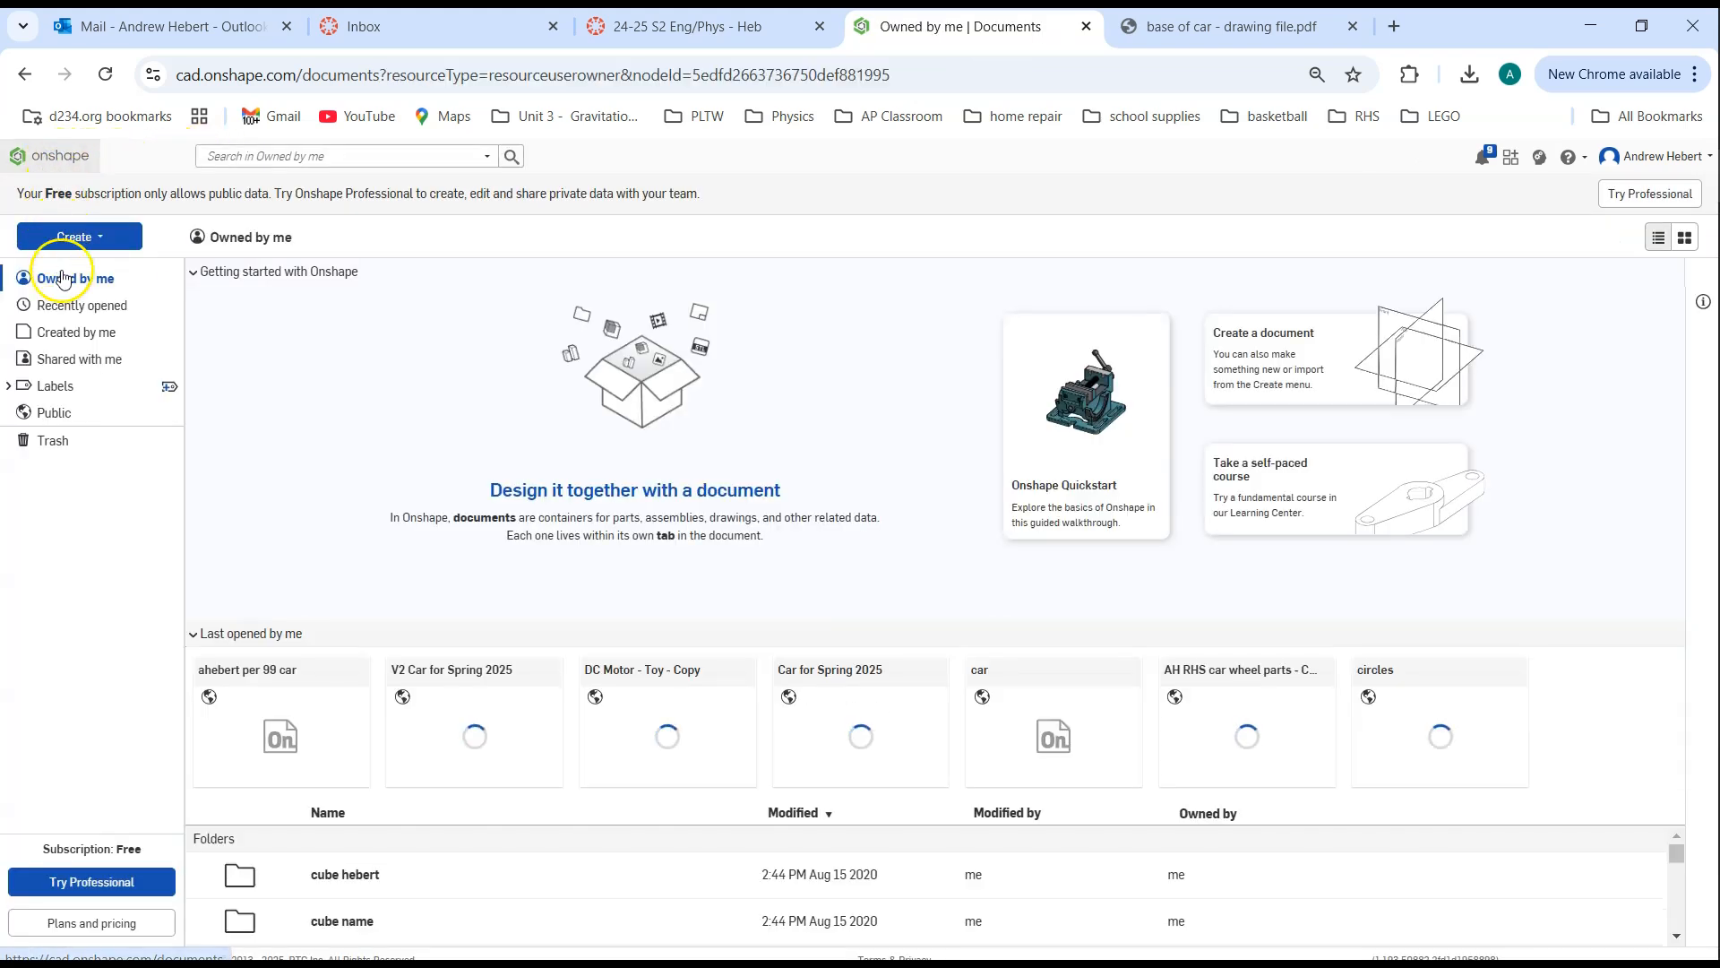
left_click(69, 306)
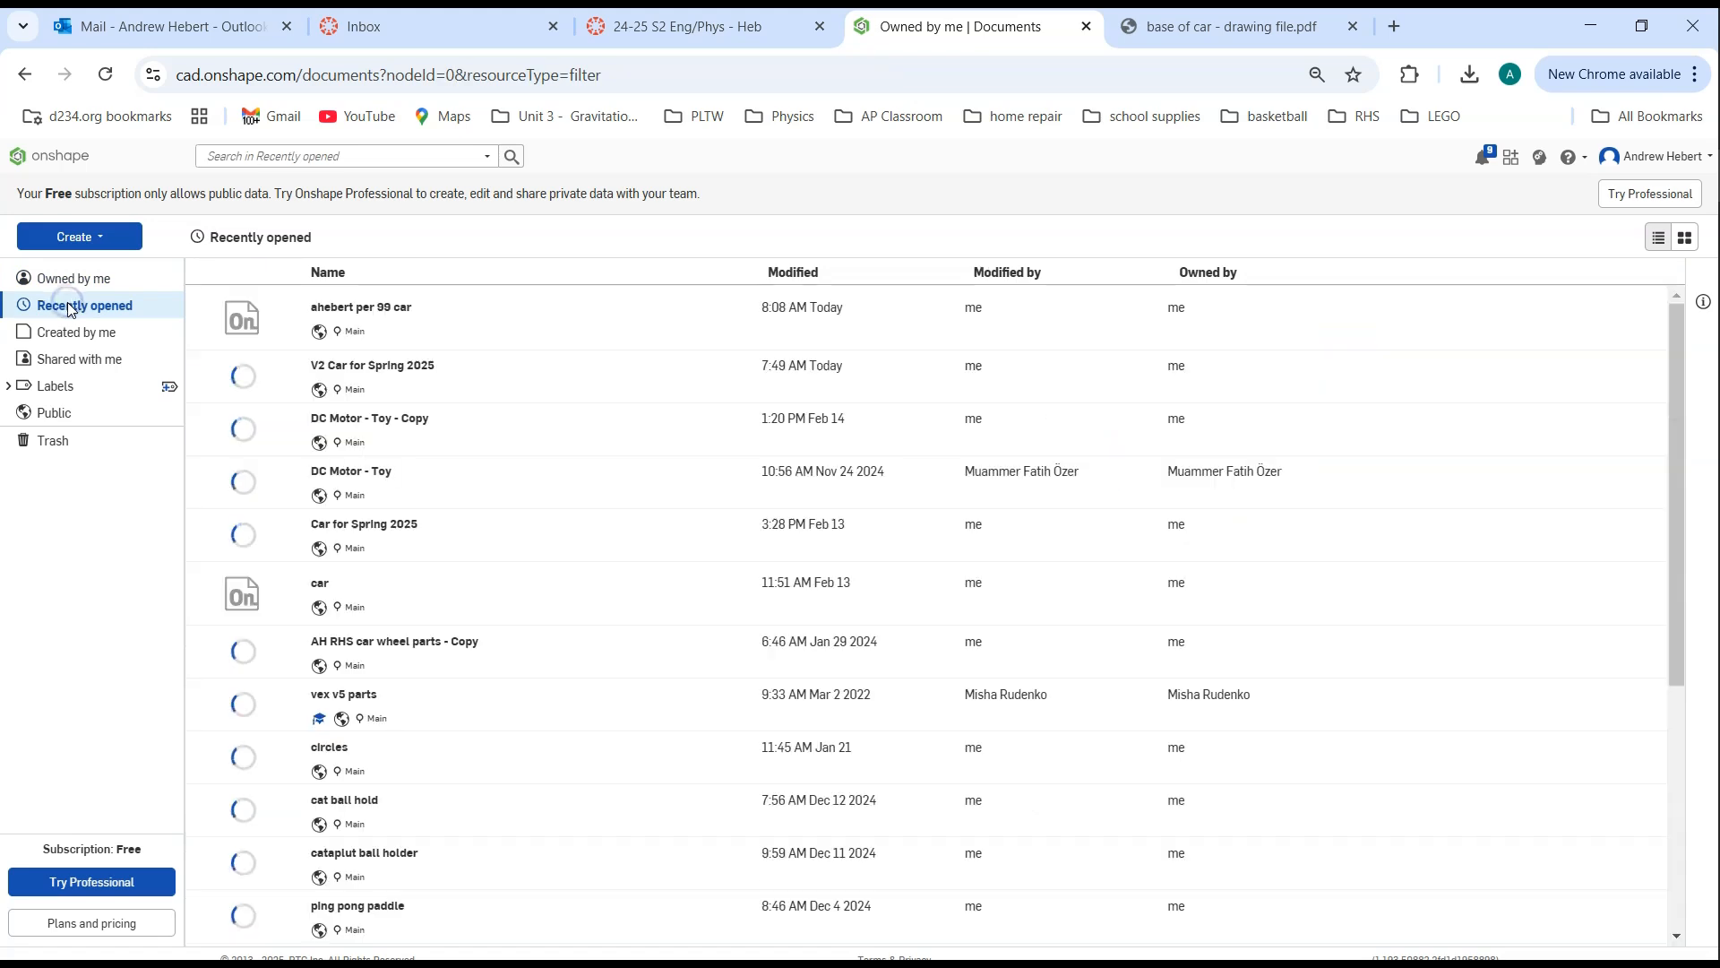
left_click(74, 278)
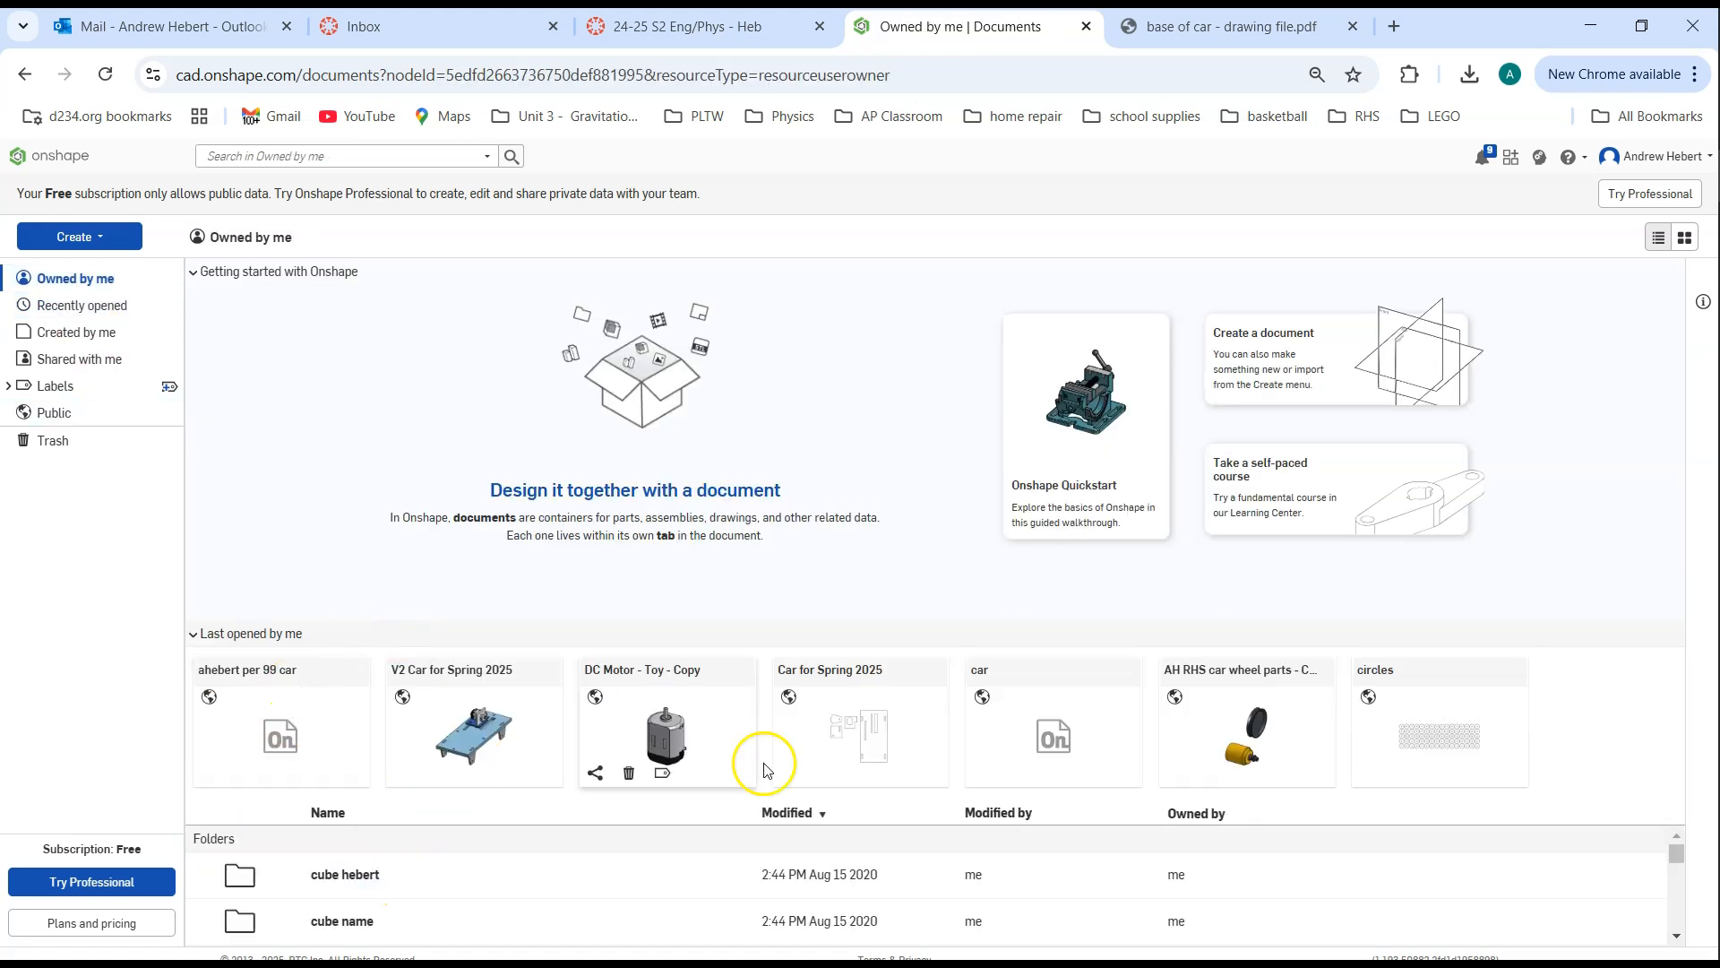
left_click(266, 678)
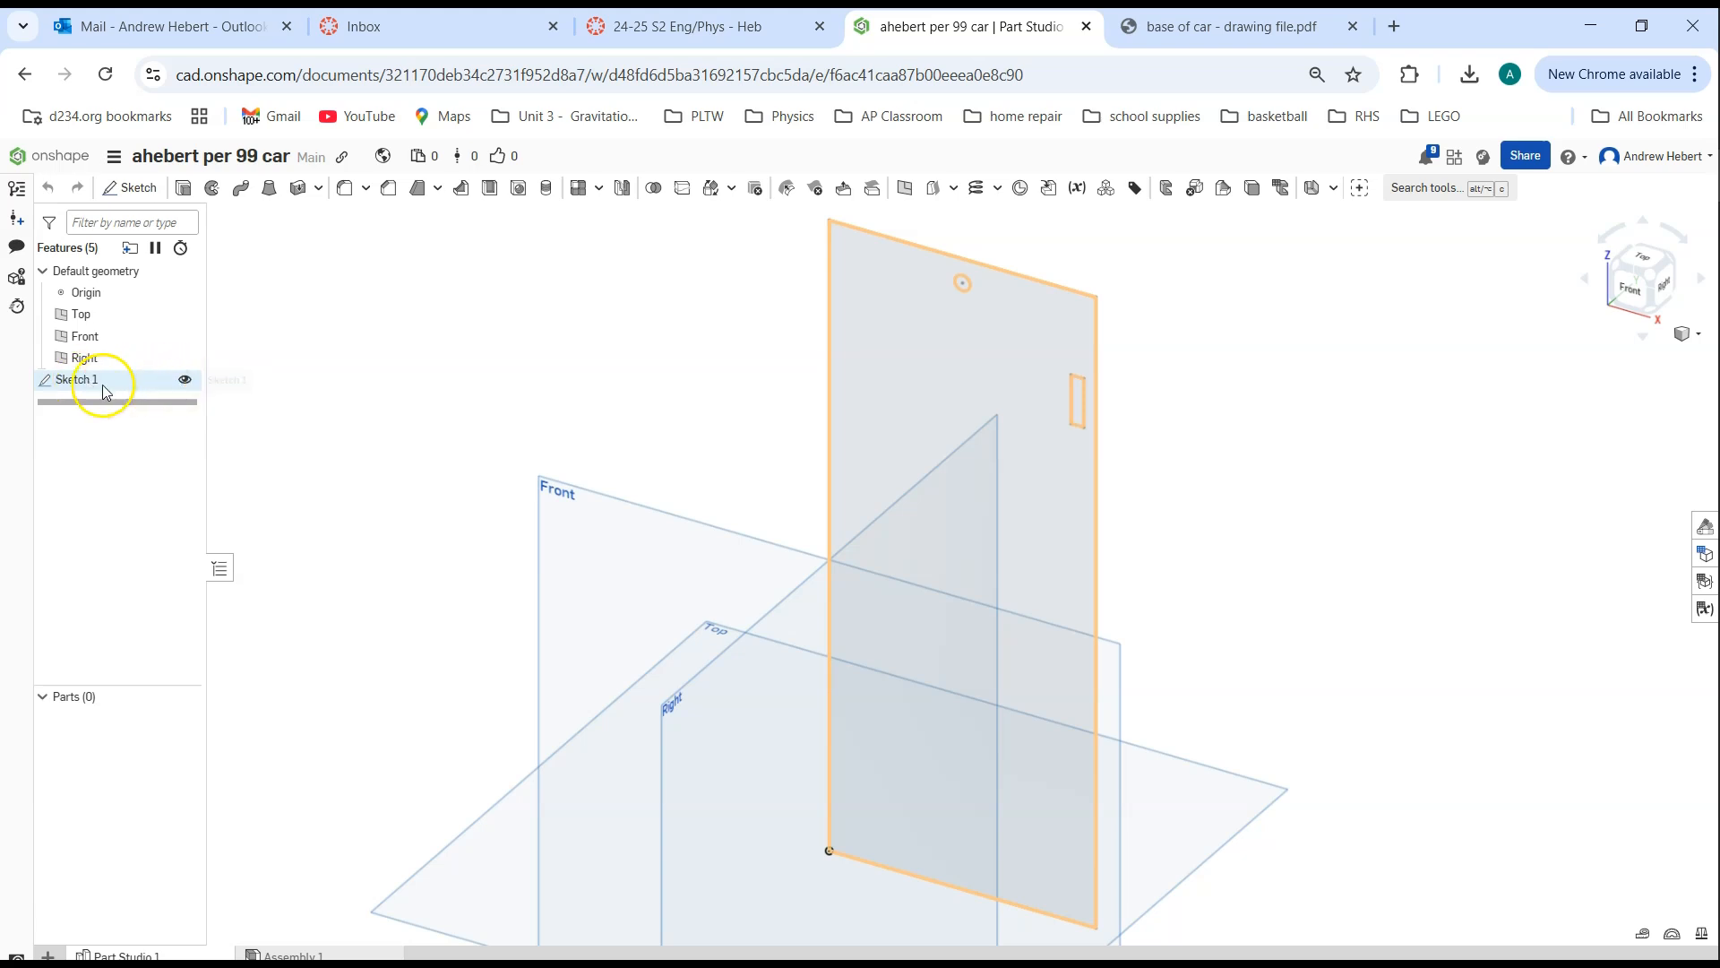
Reopen Sketch 1 for editing, examine the dimensions of its hole and slot, and accept the sketch
right_click(75, 386)
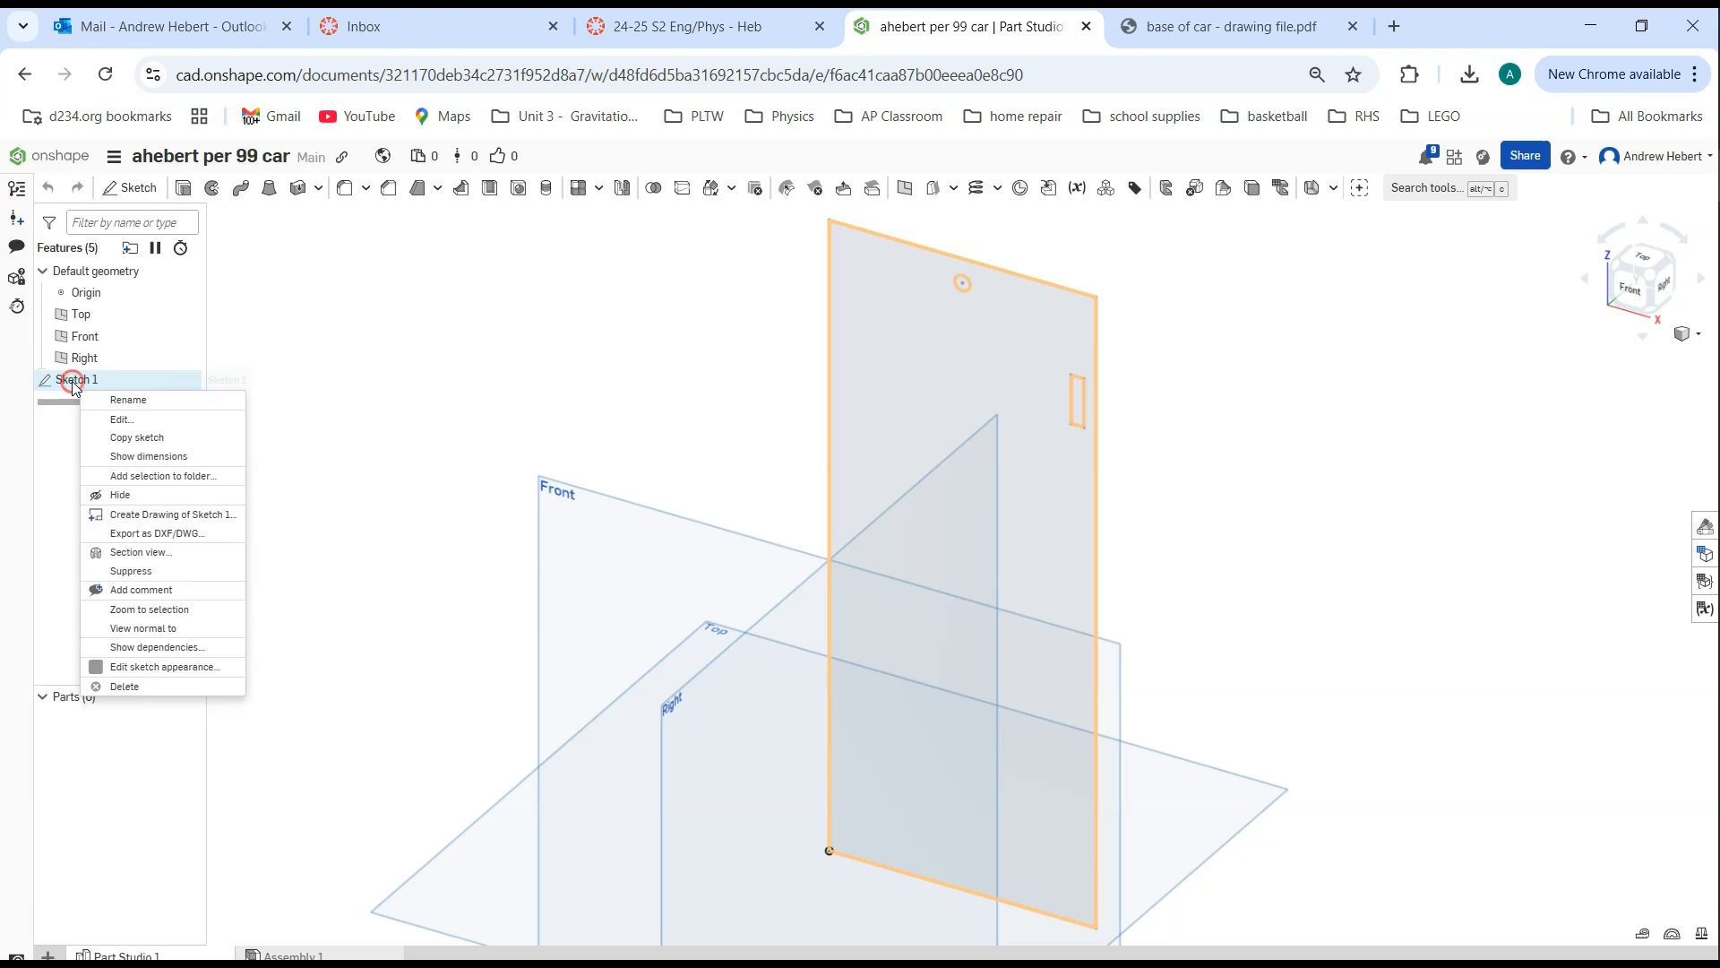
left_click(118, 419)
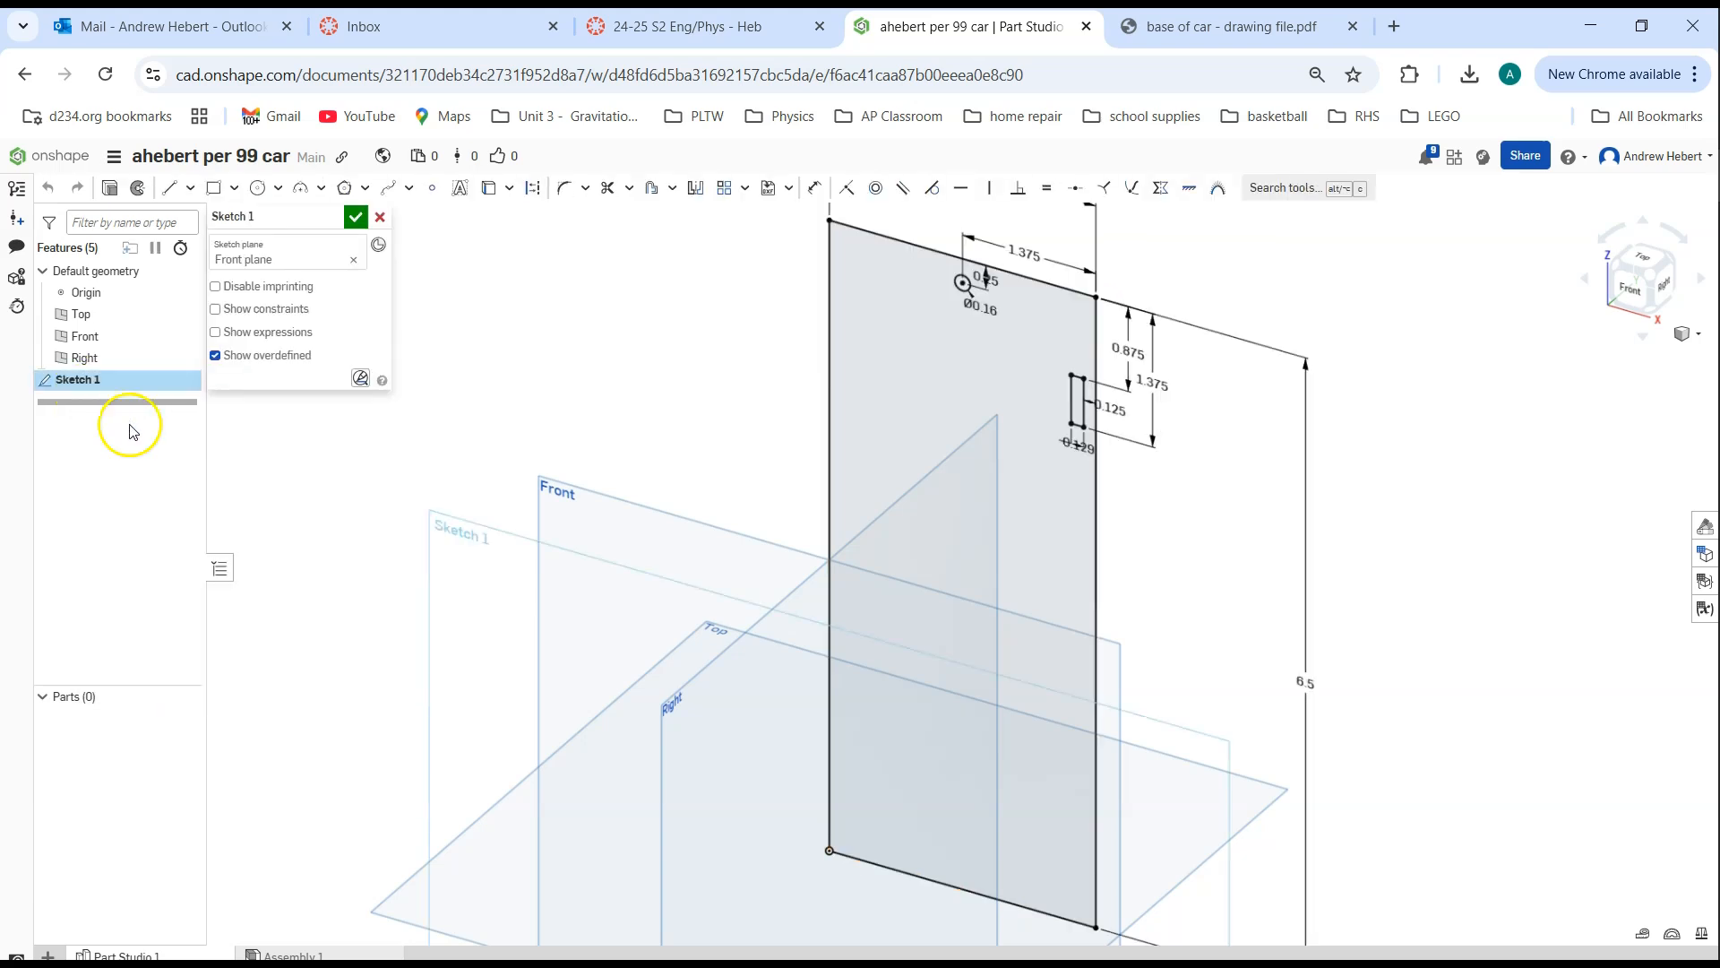
left_click(1632, 298)
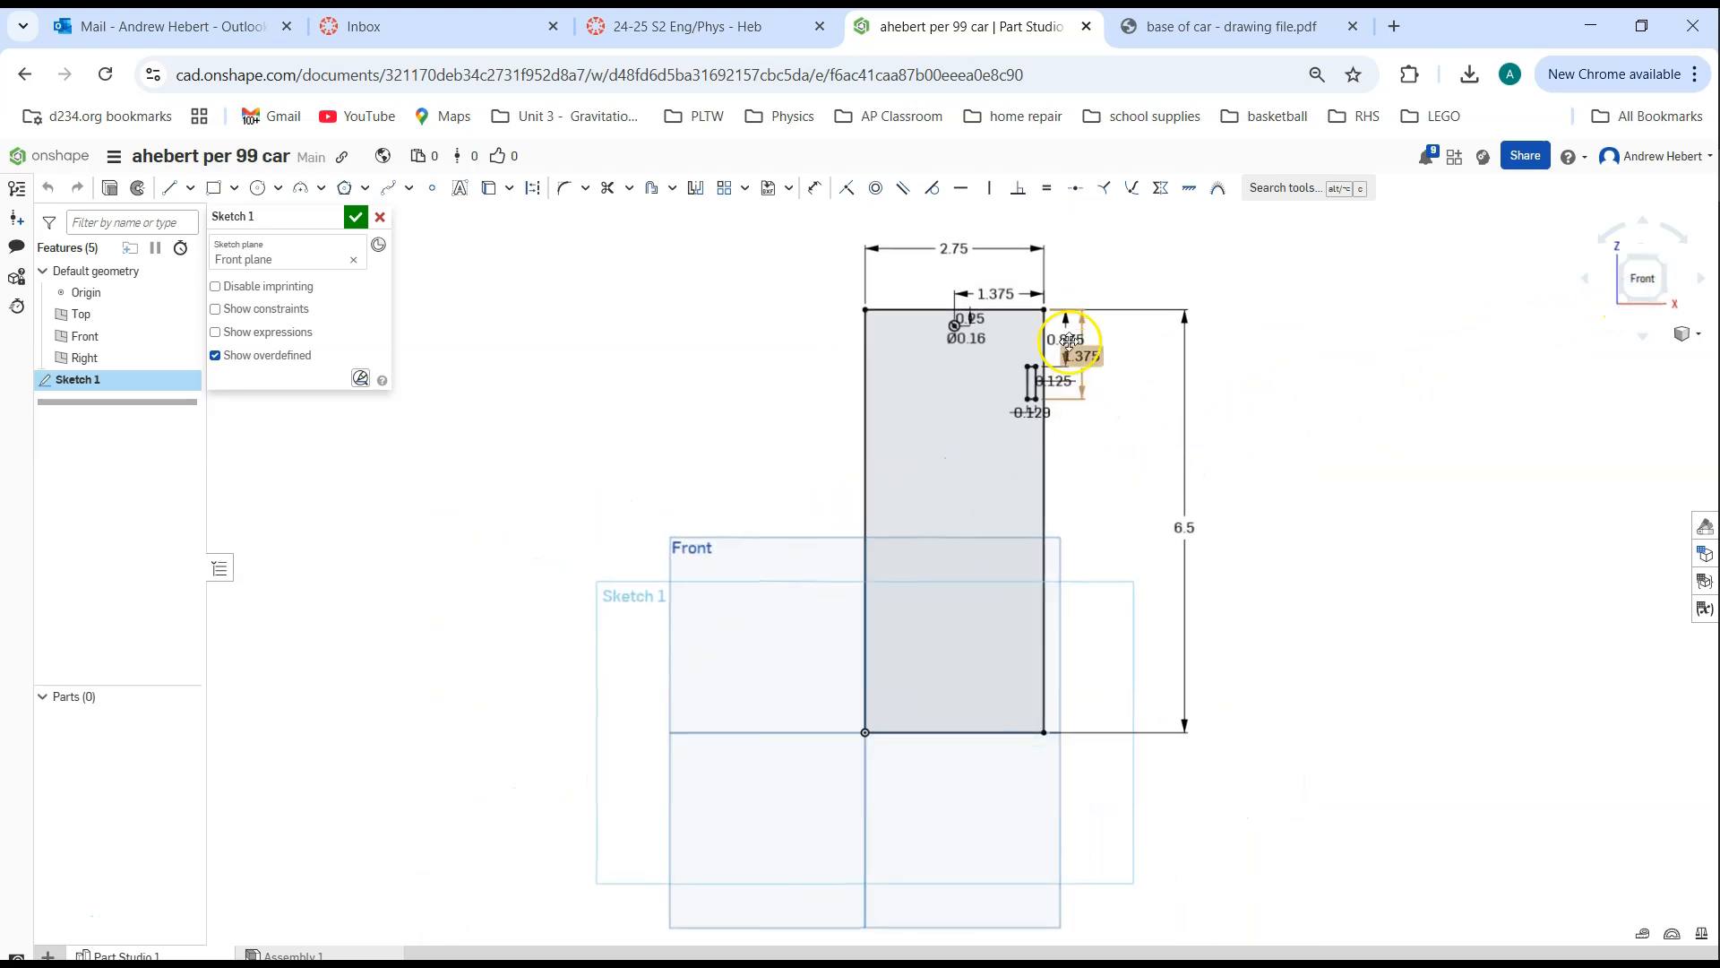
scroll(1015, 330, "up", 5)
scroll(1012, 337, "down", 6)
mouse_move(1011, 330)
middle_mouse_down()
mouse_move(723, 362)
mouse_move(1044, 360)
mouse_move(995, 341)
middle_mouse_up()
scroll(997, 327, "up", 5)
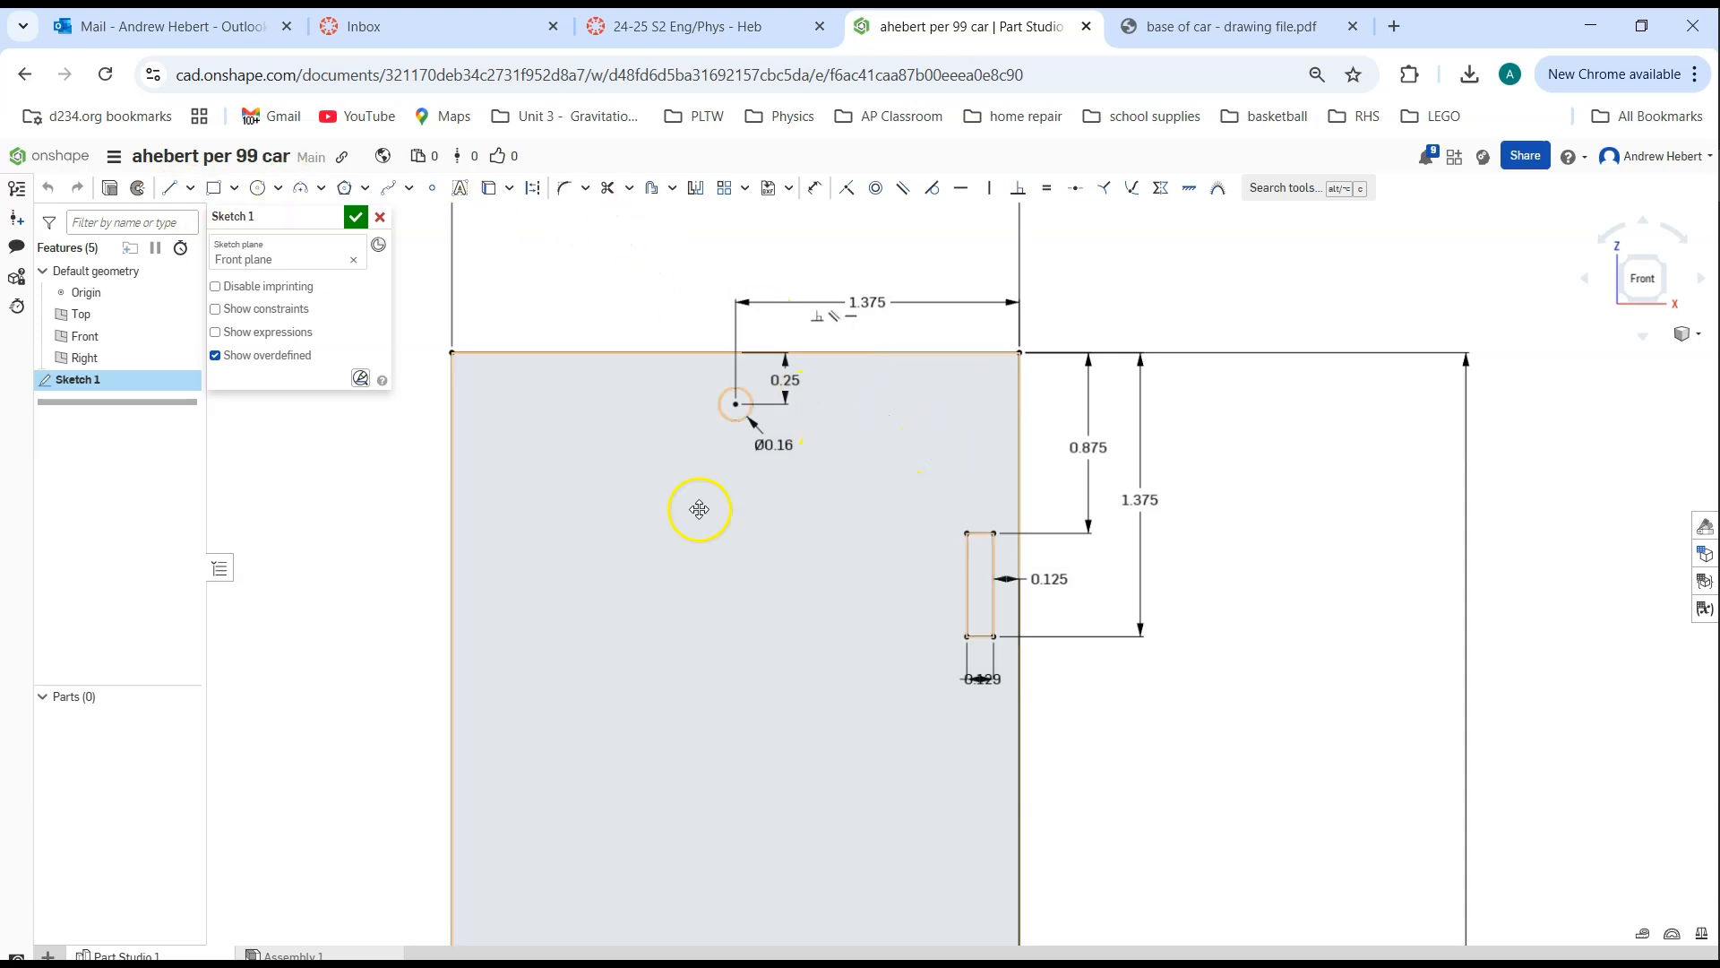
left_click(357, 218)
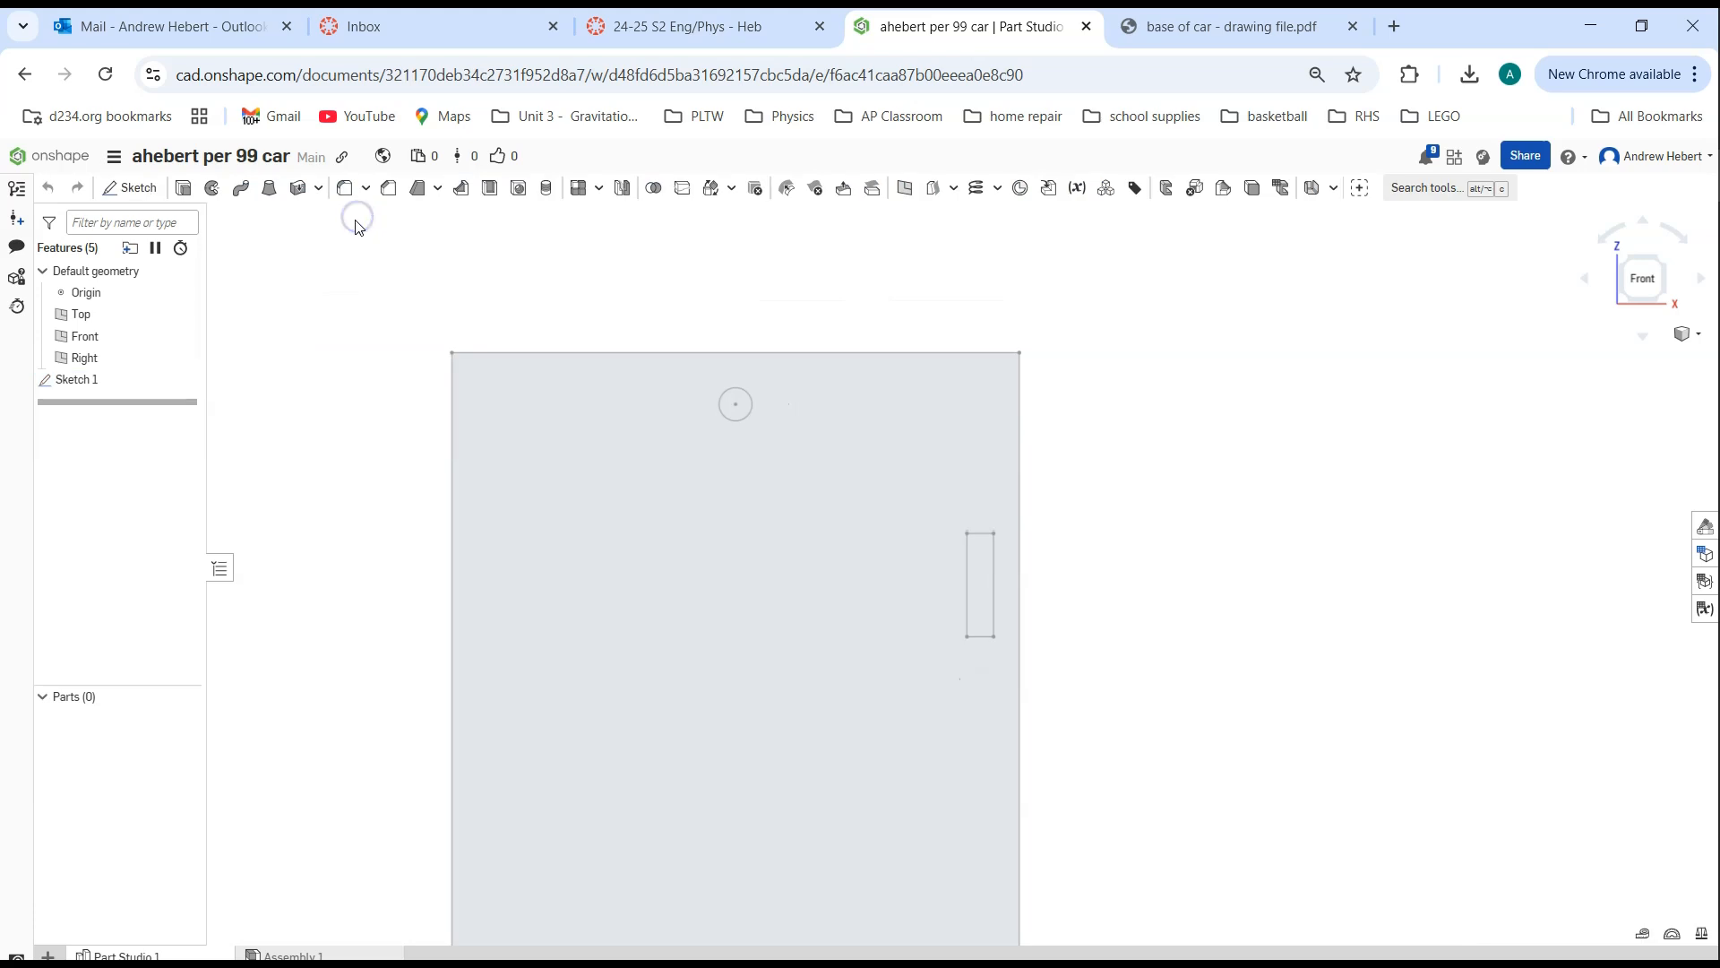